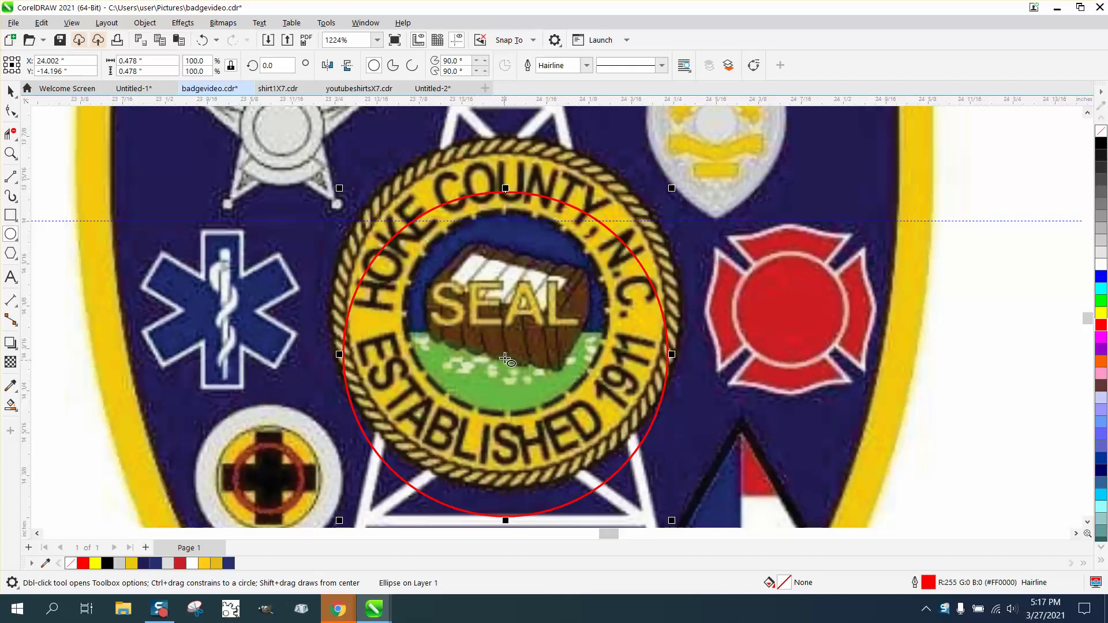
Centre the red circle over the county seal and scale it down to about 0.463 inches, inside the rope border
click(507, 316)
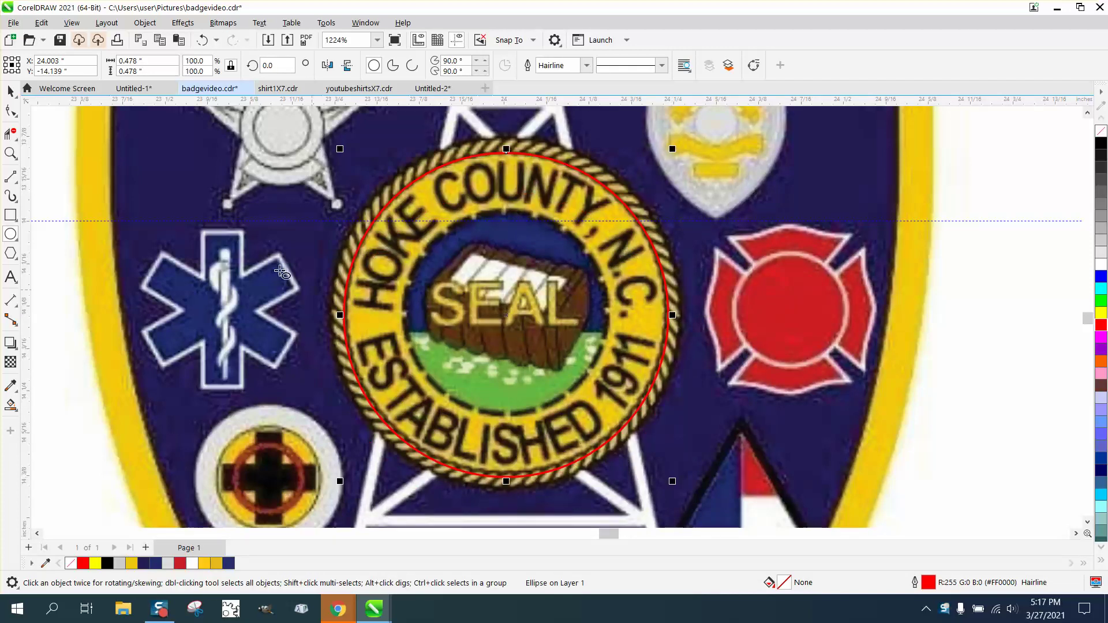
click(11, 91)
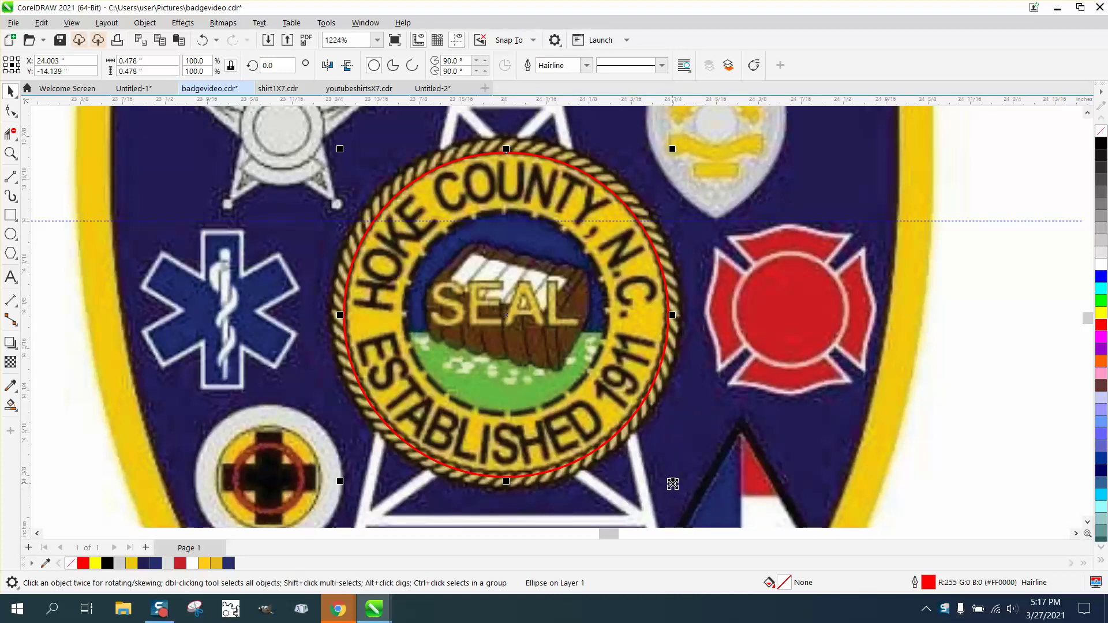
drag(672, 481, 667, 479)
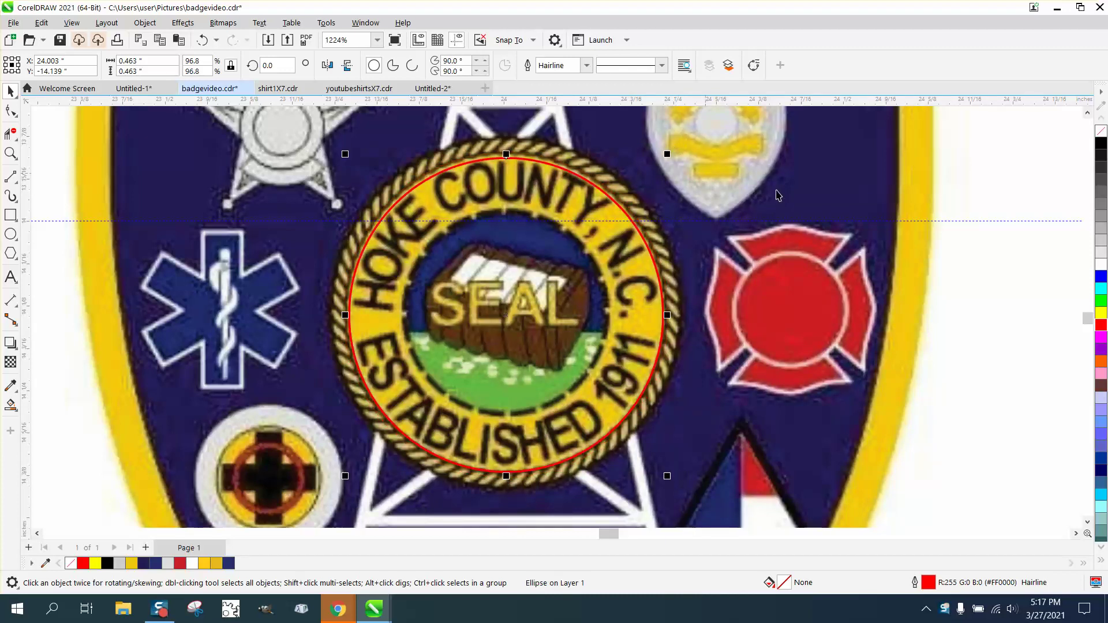
With a nudge distance of 0.001 inches, shift the circle slightly up on the seal and enlarge it to about 0.466 inches
click(939, 204)
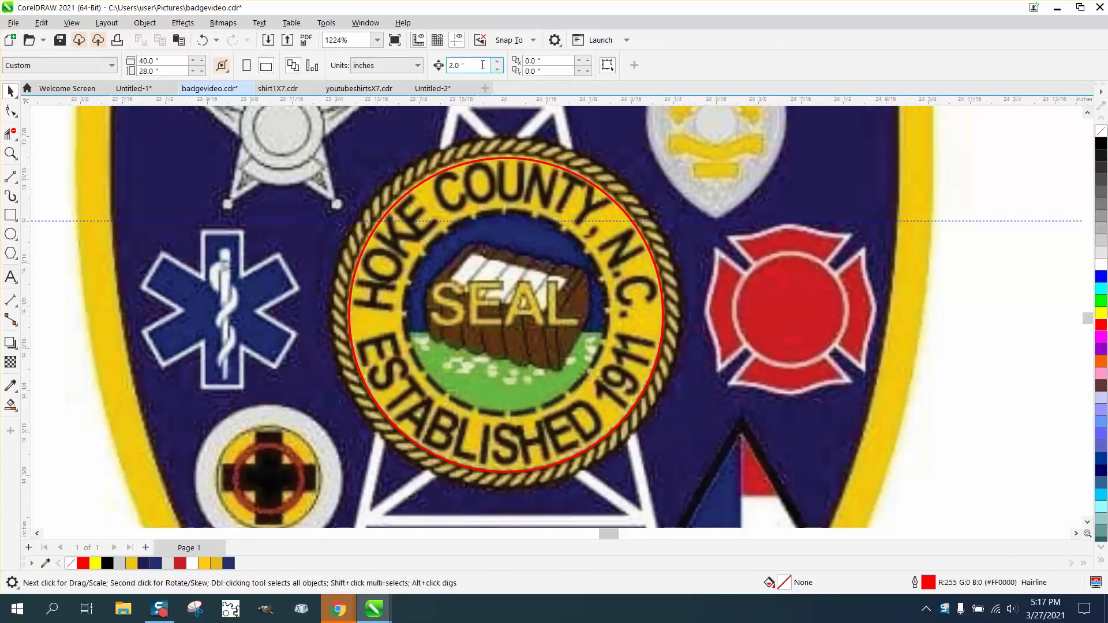
double_click(461, 65)
text(.001)
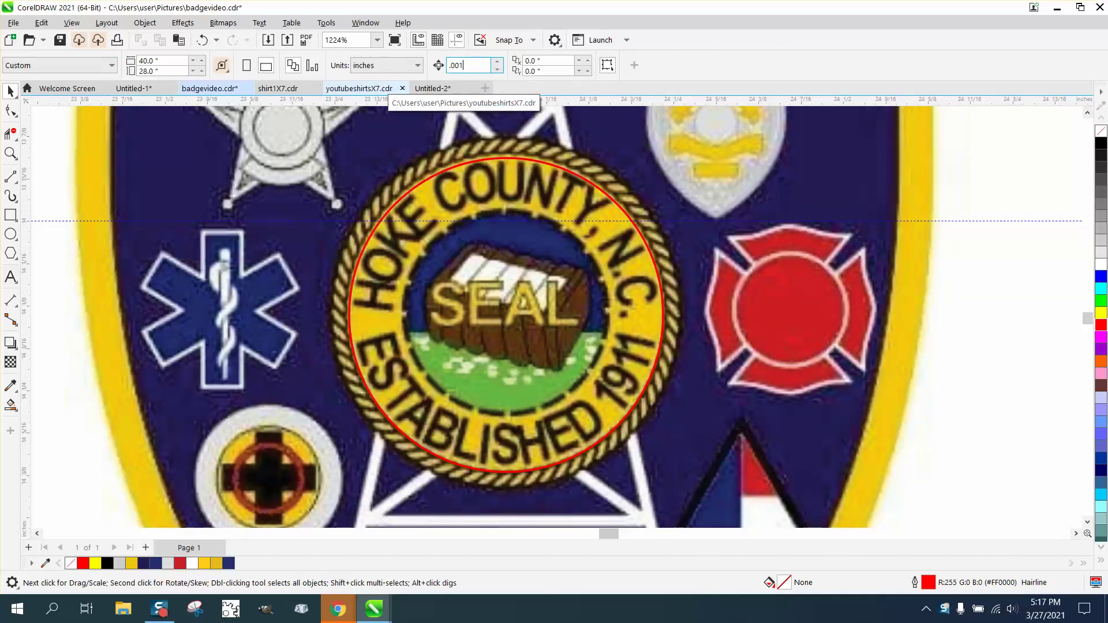
click(572, 176)
key(Up)
key(Up)
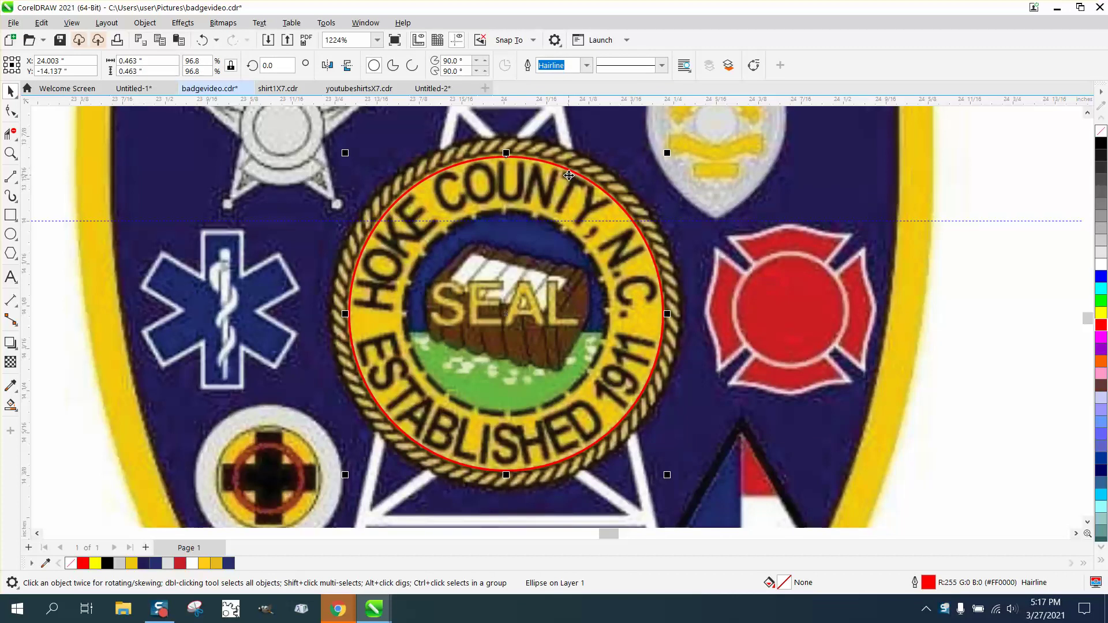
key(Up)
key(Up)
key(Up)
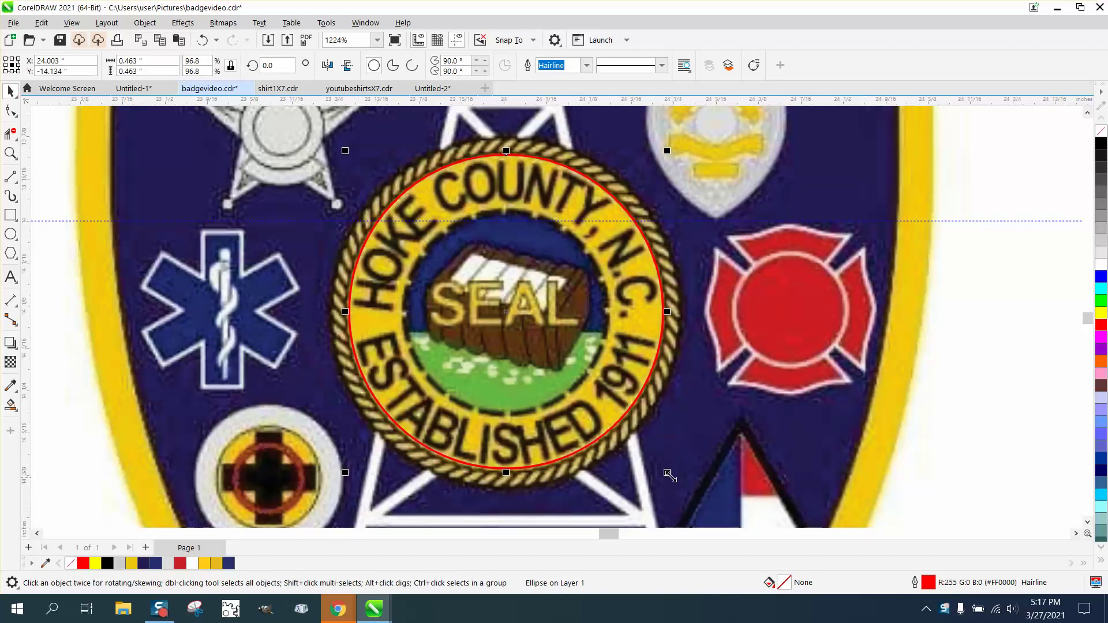
drag(669, 469, 679, 477)
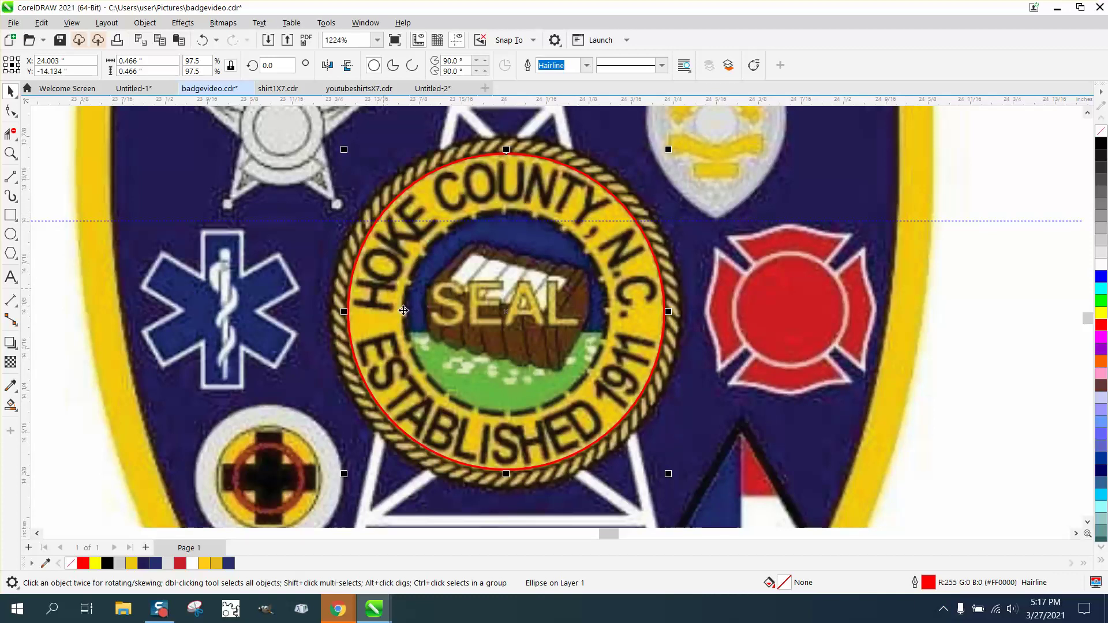
Make two concentric circles on the seal: about 0.296 inches around the inner picture and about 0.465 inches along the yellow ring's outer edge
click(10, 235)
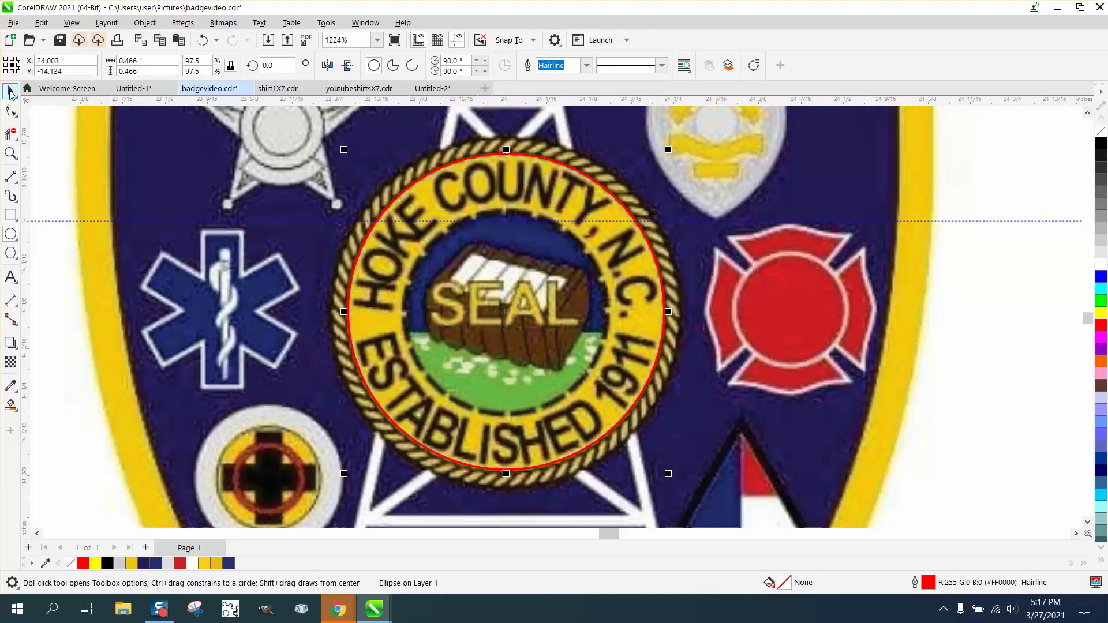
click(11, 91)
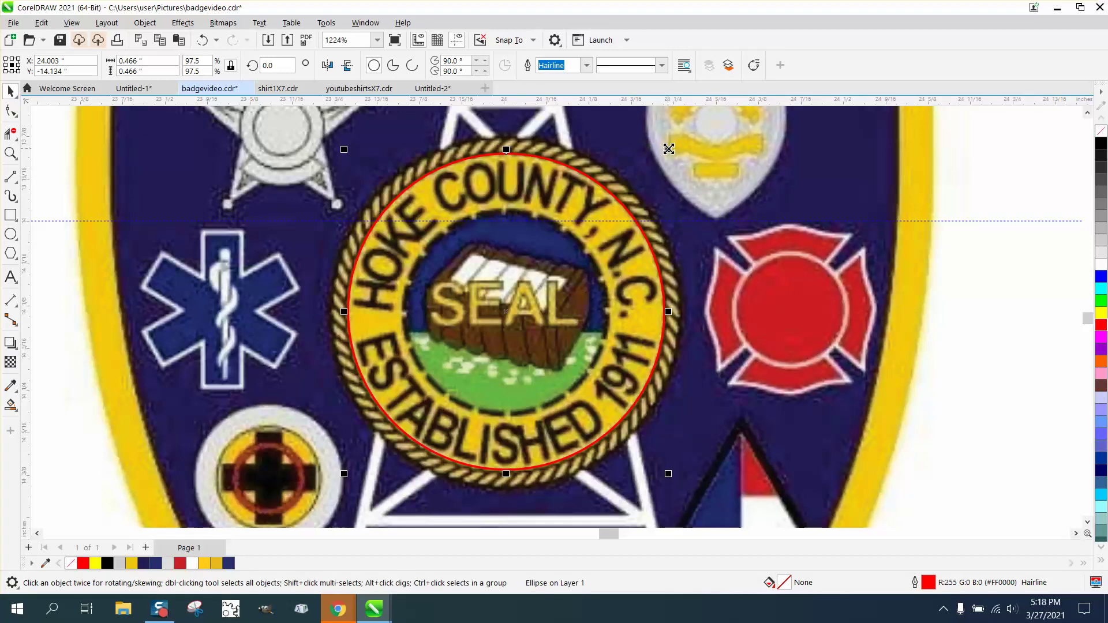
drag(668, 149, 613, 190)
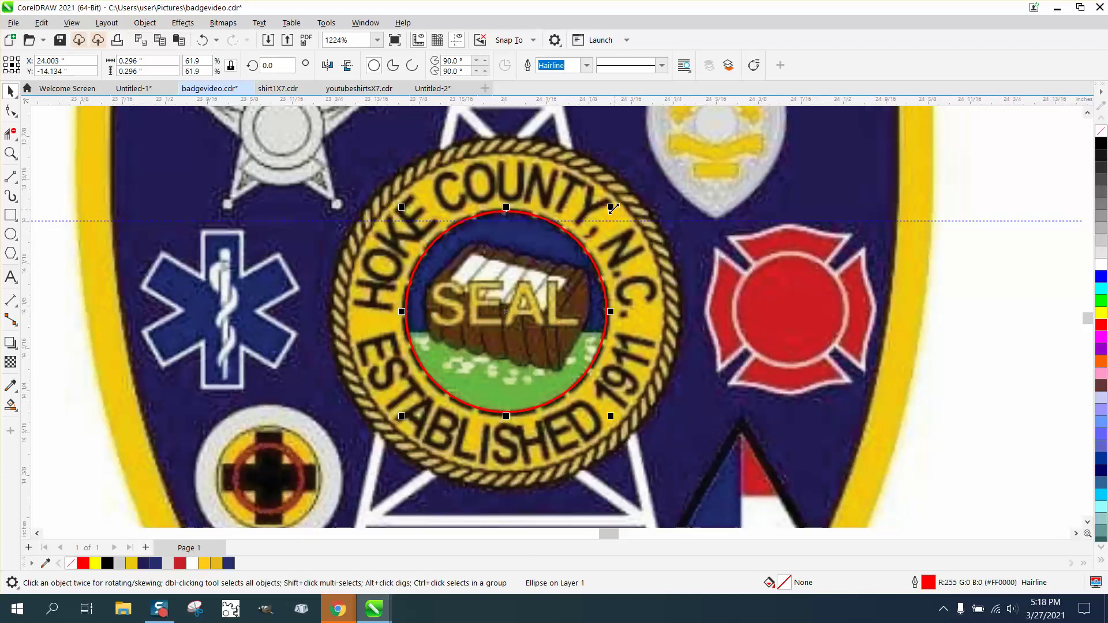
drag(613, 209, 696, 148)
Set the nudge distance to 2 inches and move the leftmost badge artwork 2 inches down and 2 inches right
scroll(696, 149, down, 5)
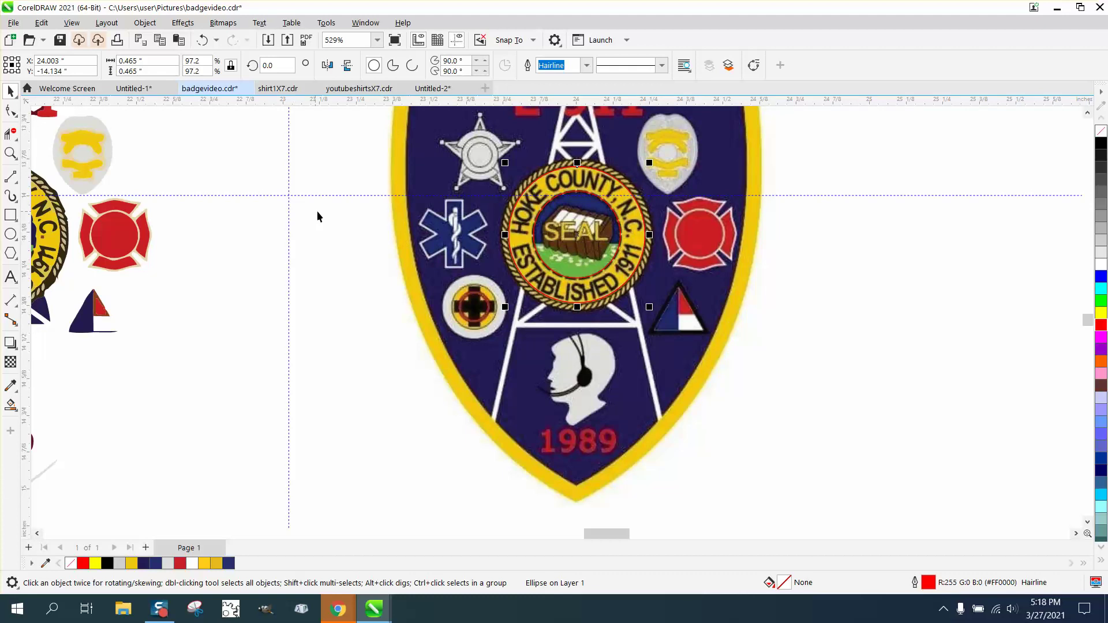
scroll(317, 216, down, 8)
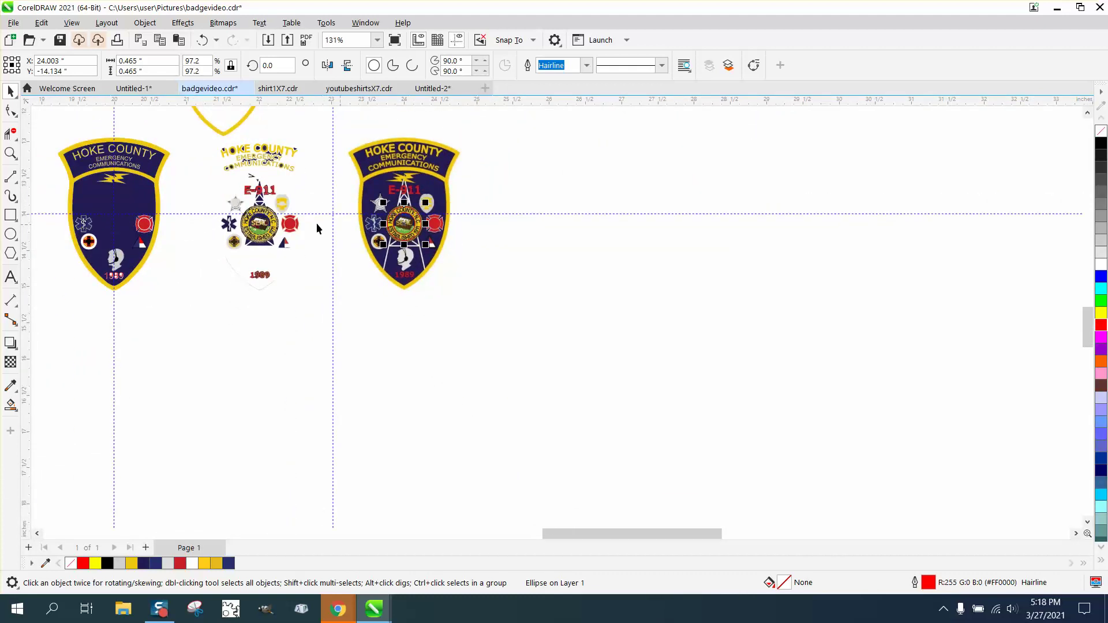
drag(50, 123, 213, 324)
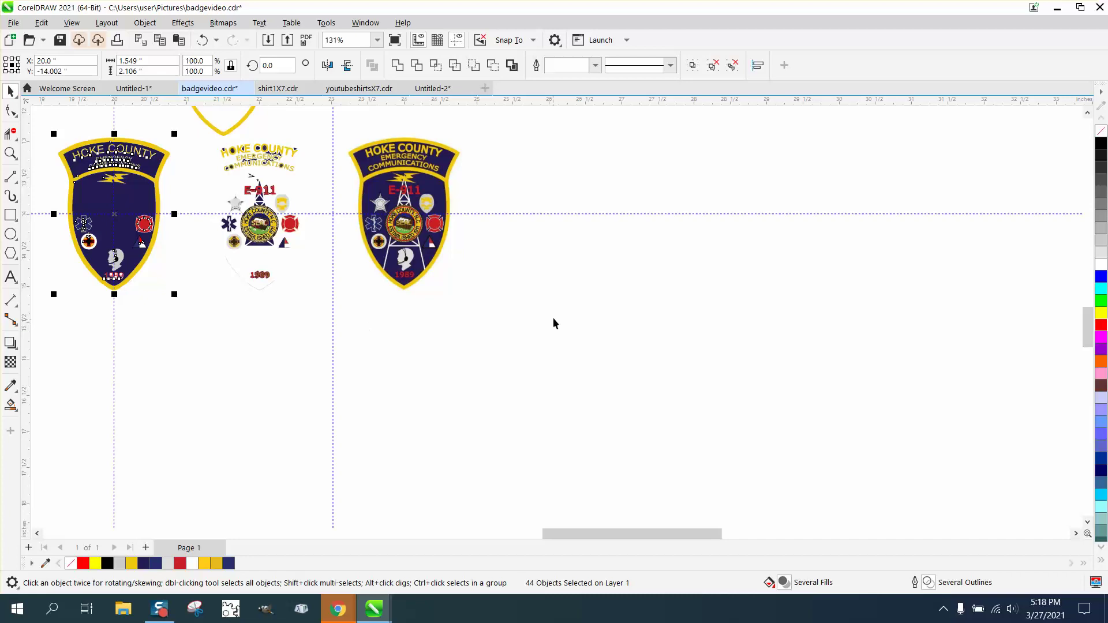
click(580, 259)
double_click(487, 71)
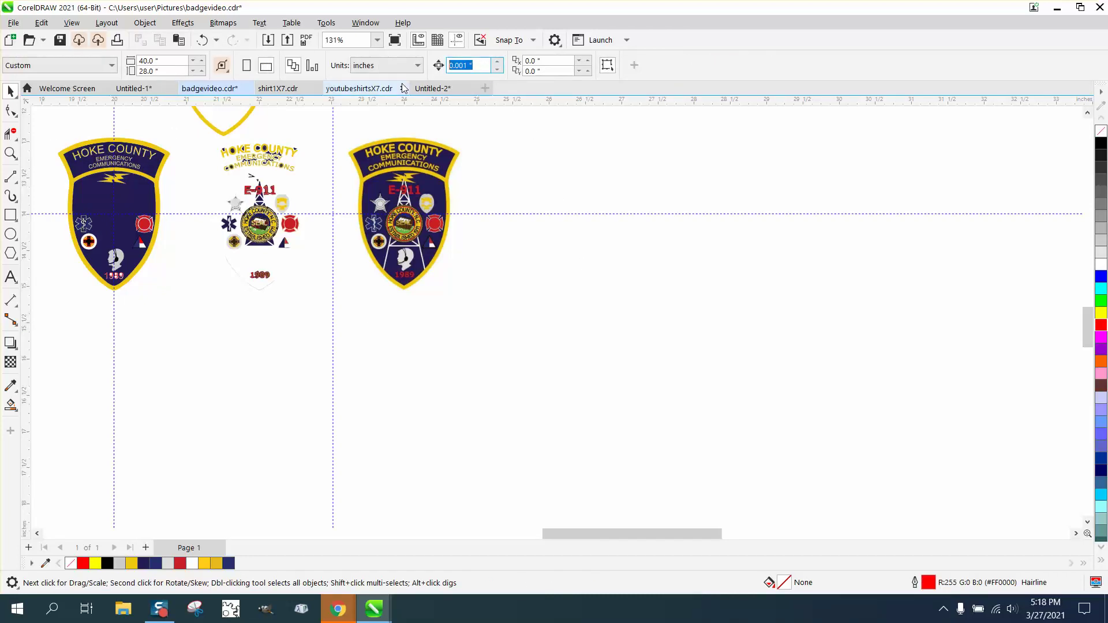
text(2)
drag(37, 122, 172, 295)
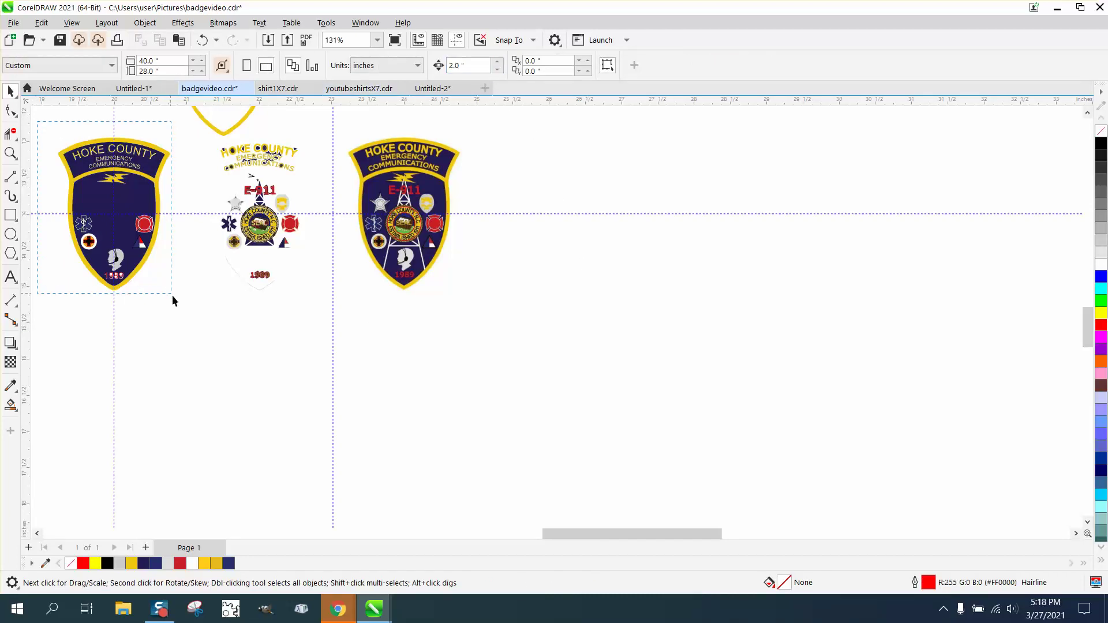
drag(214, 332, 219, 332)
key(Down)
key(Right)
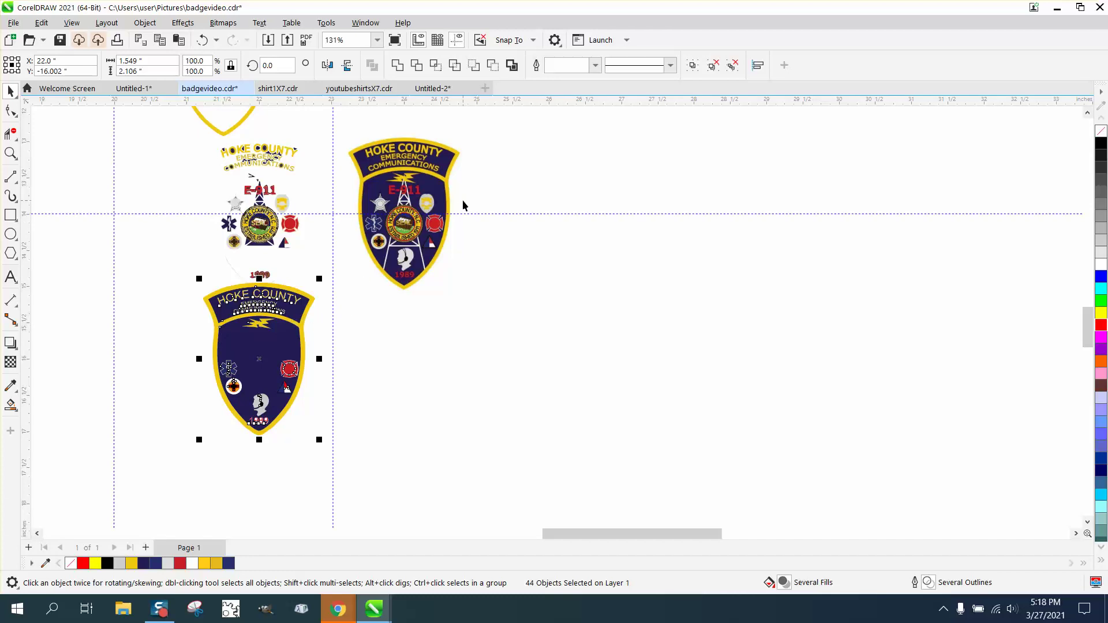
Move both red circles off the original badge, 4 inches left into the empty area
click(399, 263)
drag(494, 204, 356, 254)
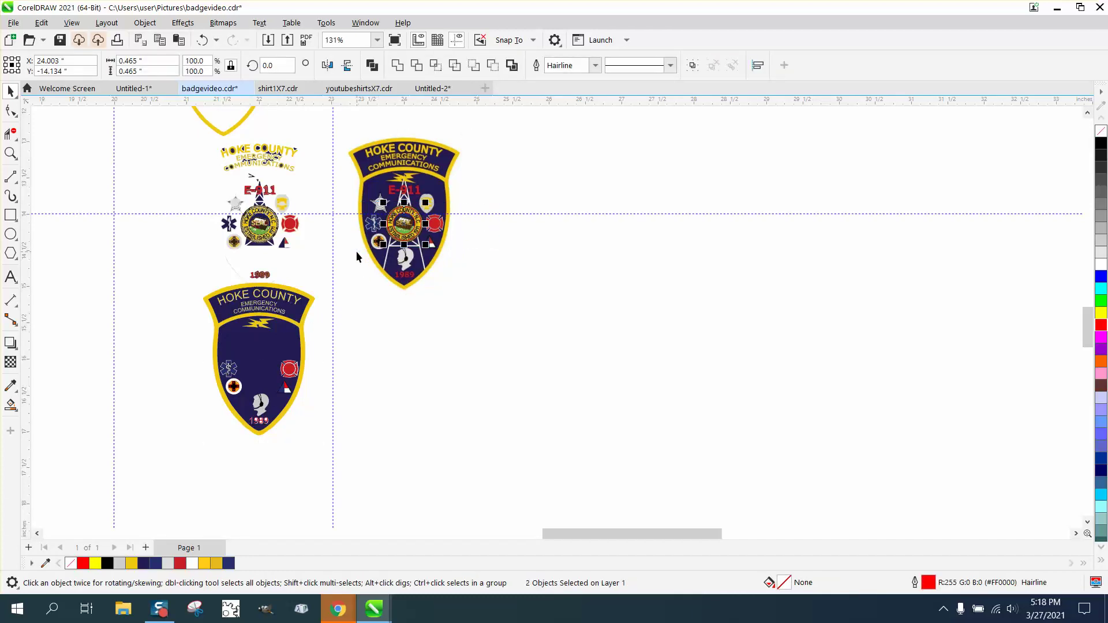
key(Left)
key(Left)
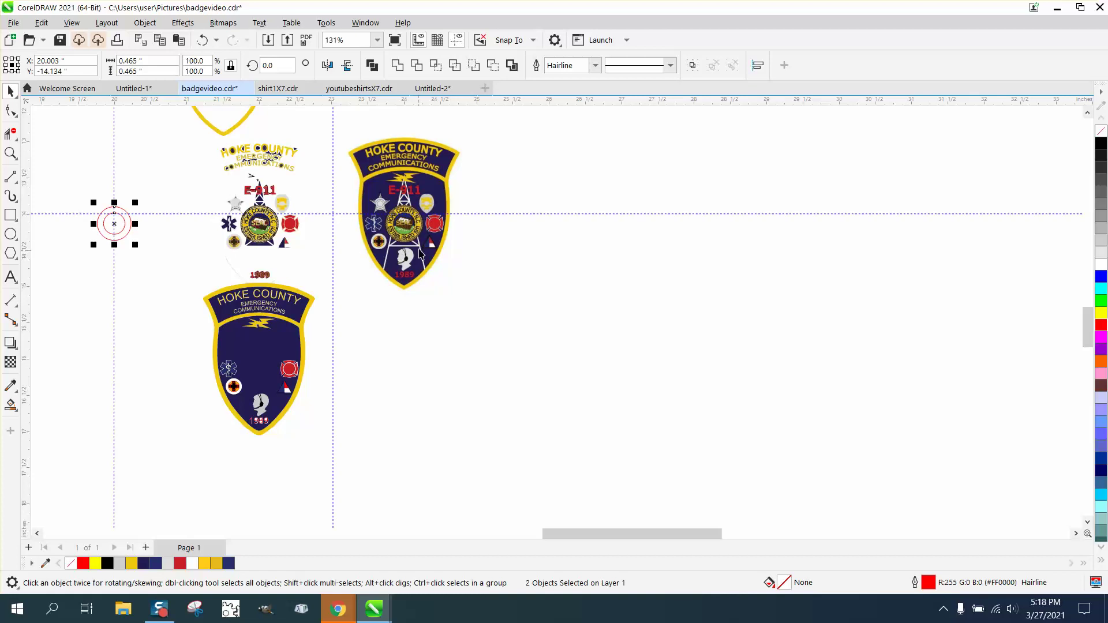
Examine the twisted rope border around the seal on the original badge image
click(10, 152)
click(367, 192)
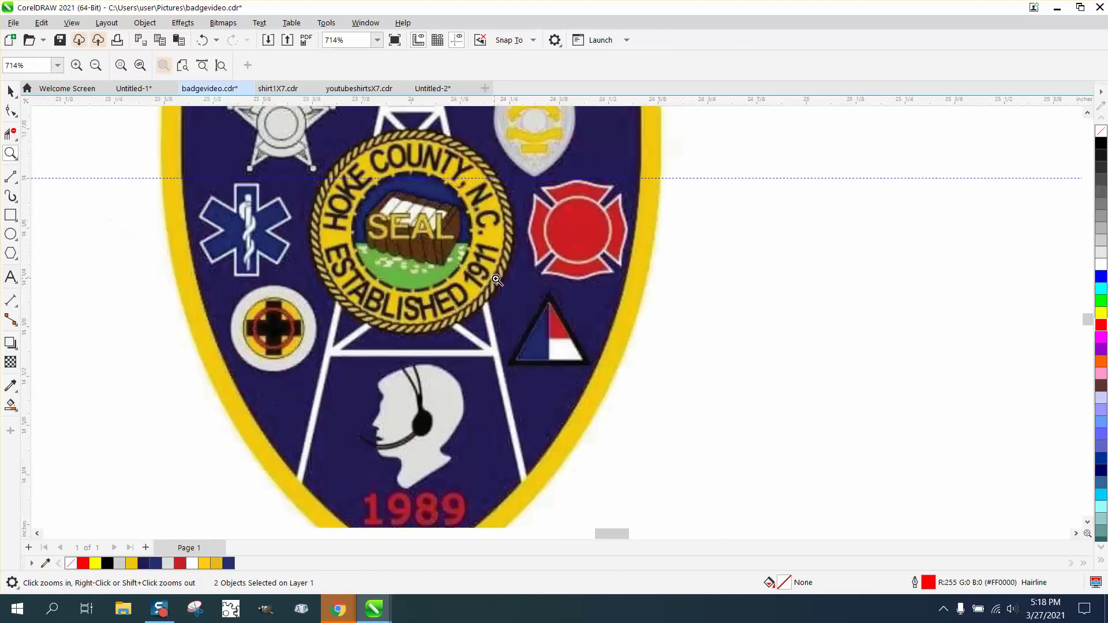
click(441, 156)
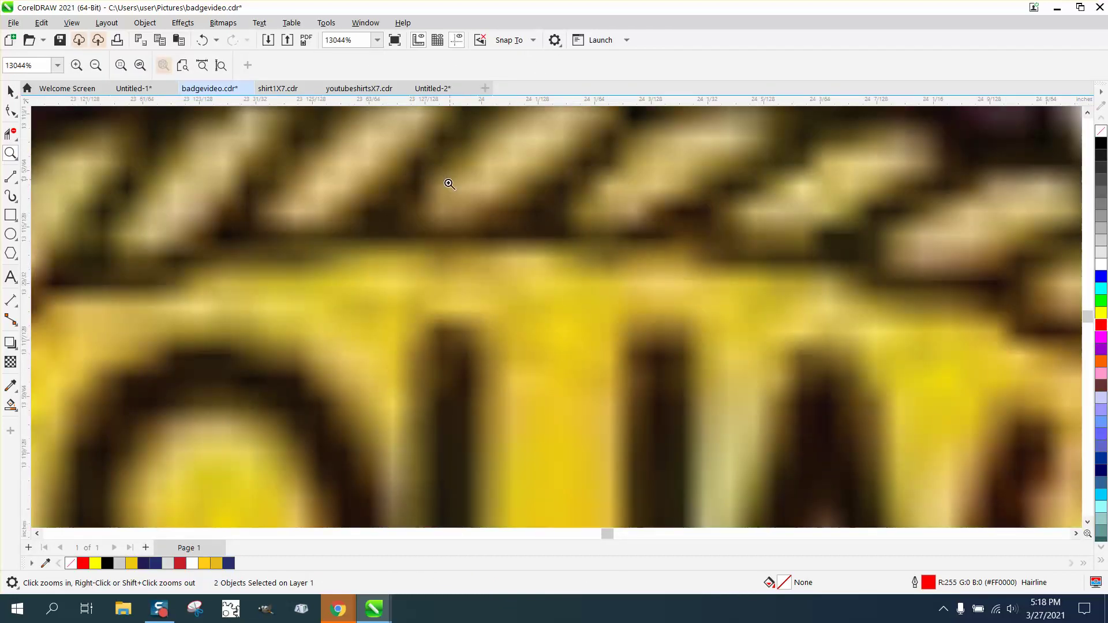
scroll(448, 181, down, 3)
scroll(462, 202, down, 2)
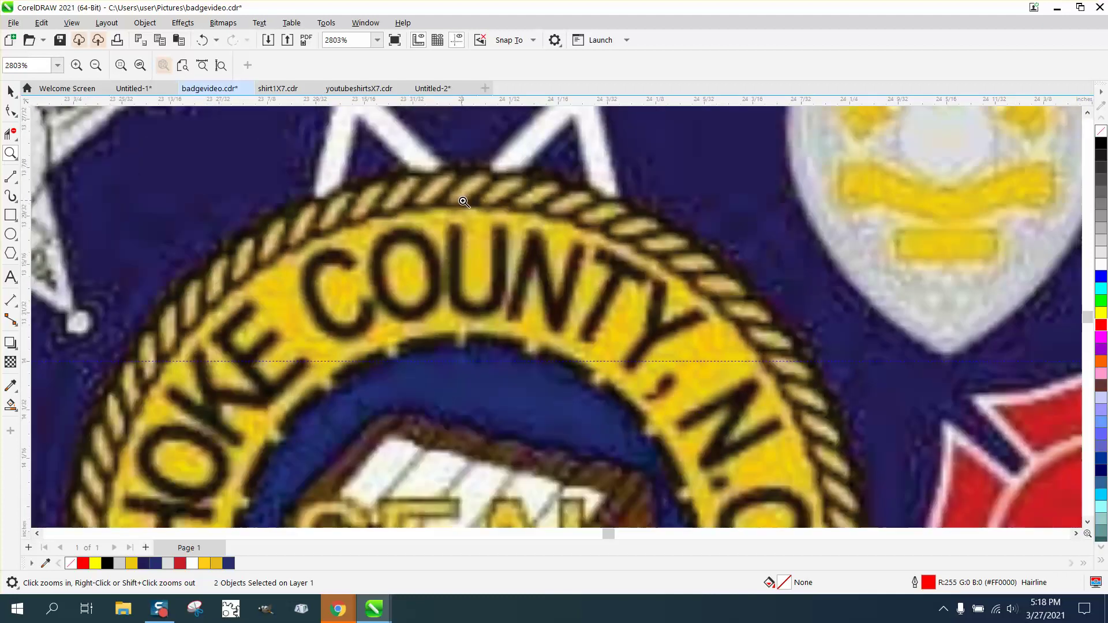
scroll(460, 202, down, 1)
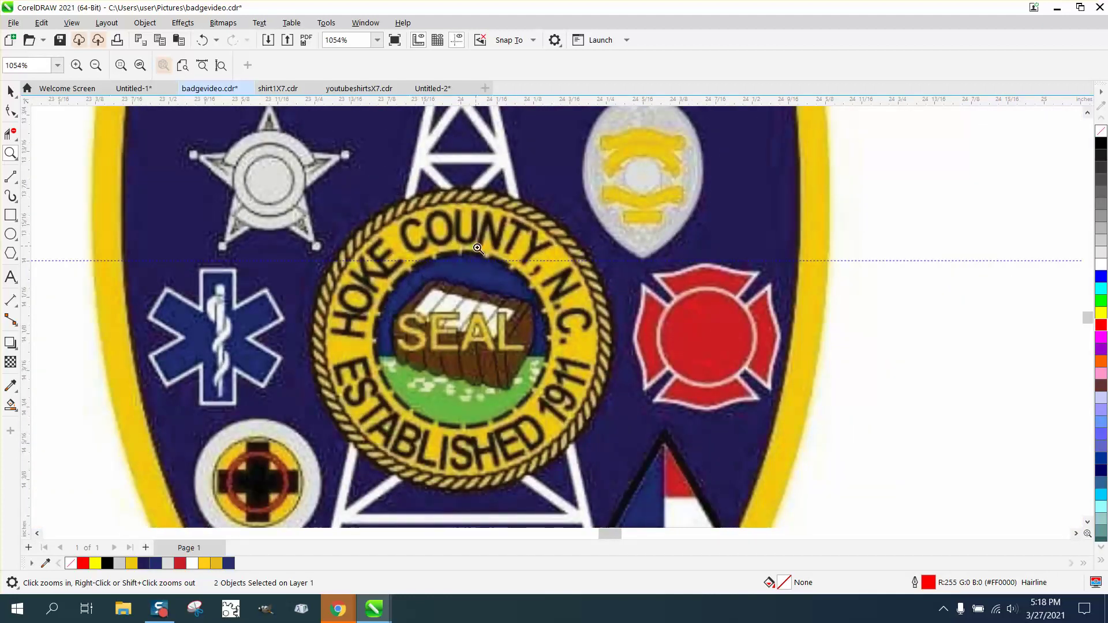
scroll(534, 254, down, 3)
scroll(537, 256, down, 1)
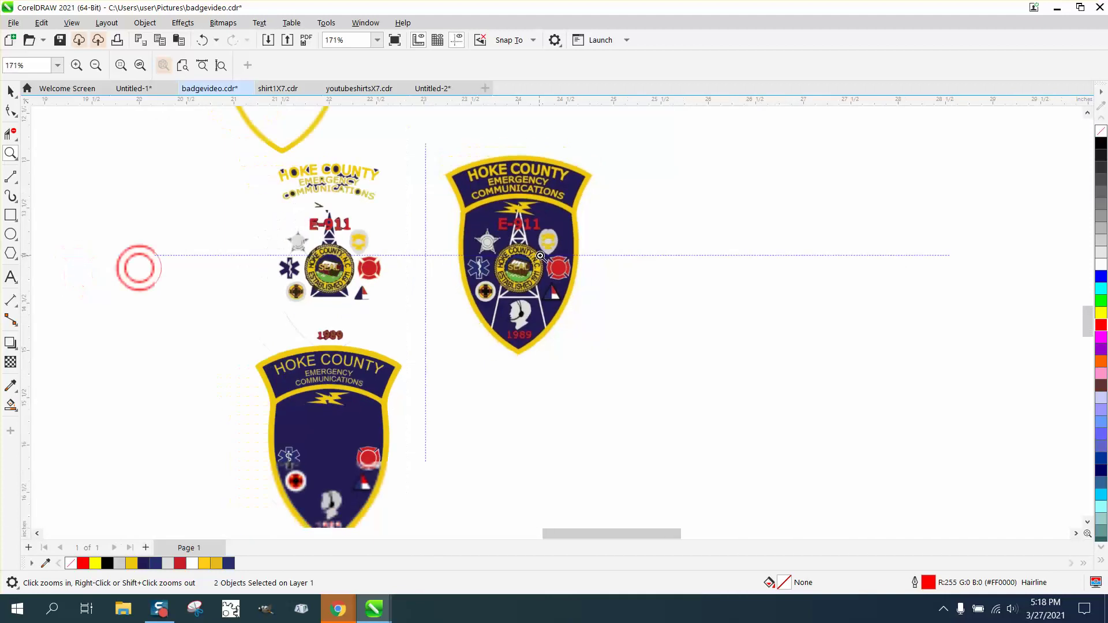
Draw a small flat ellipse about 0.039 by 0.011 inches just above the two concentric circles
click(10, 153)
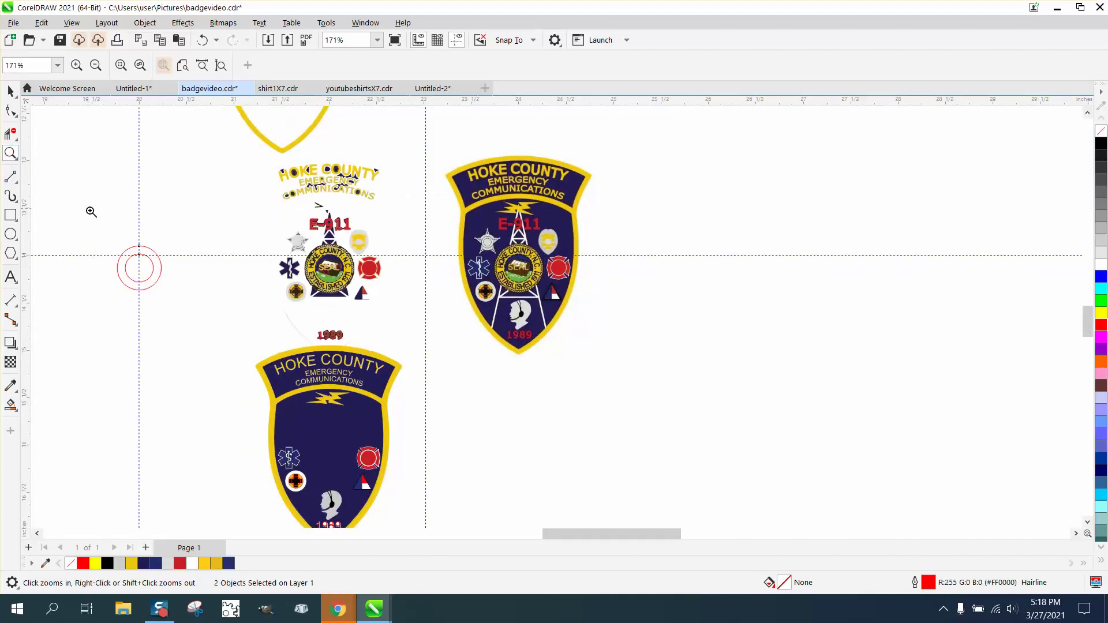
drag(94, 218, 203, 299)
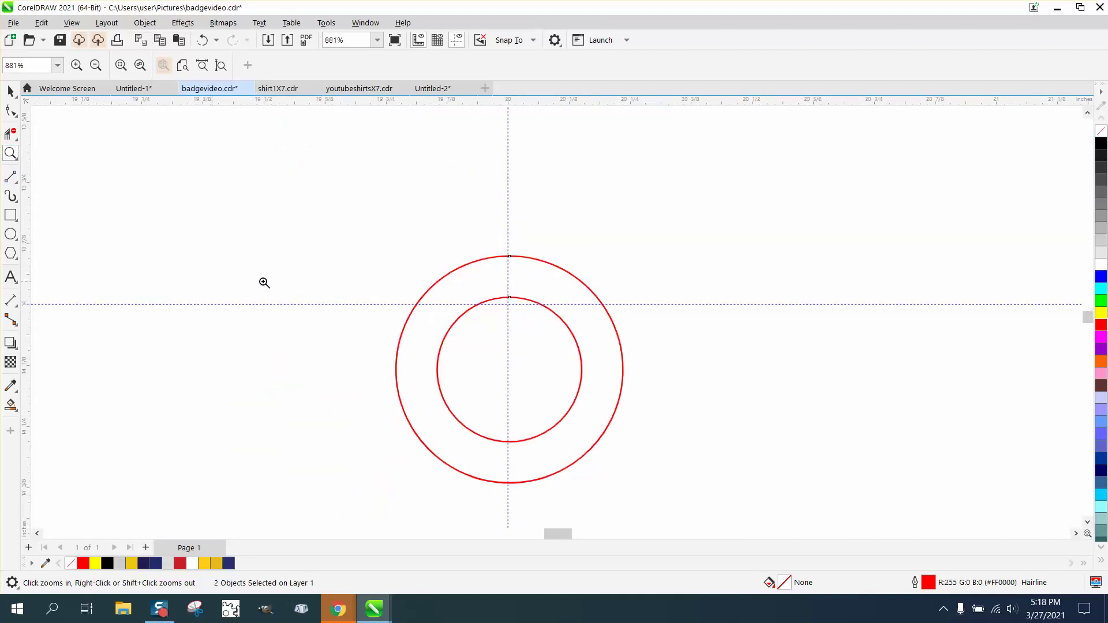
click(16, 238)
click(51, 236)
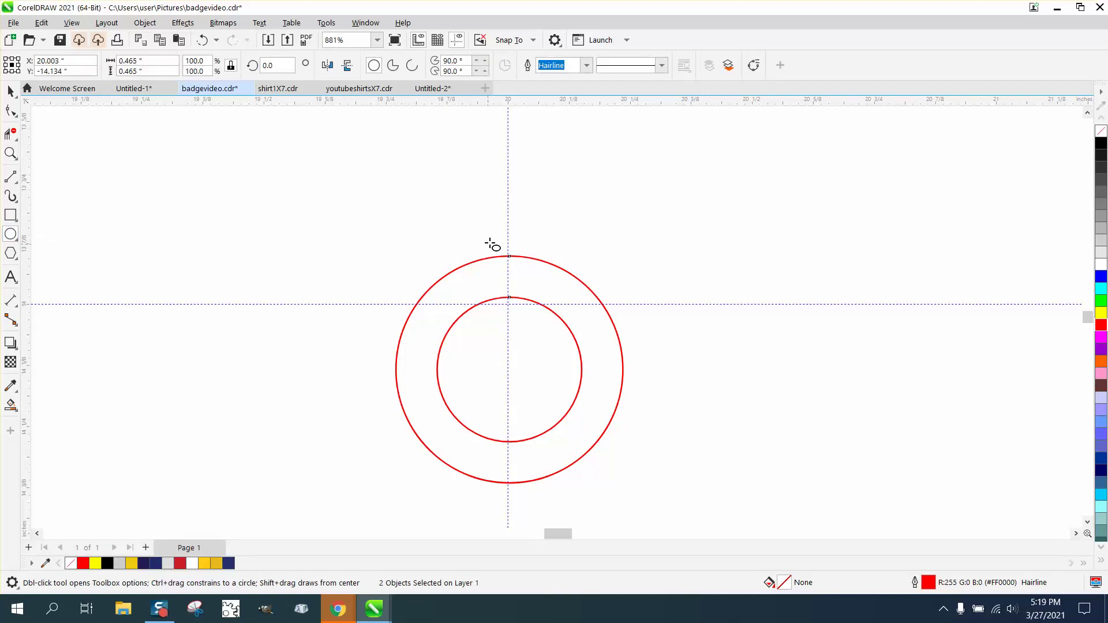
drag(493, 239, 569, 273)
Rotate the small ellipse to about 67.63 degrees and move it down against the outer circle, left of the vertical guideline
click(11, 153)
click(11, 91)
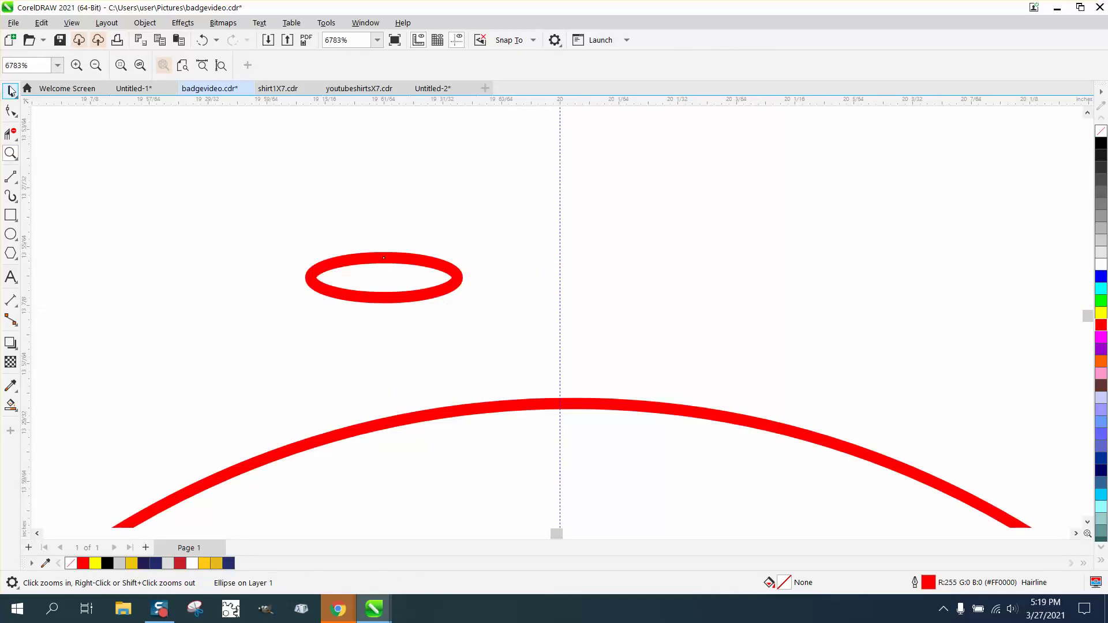
click(384, 276)
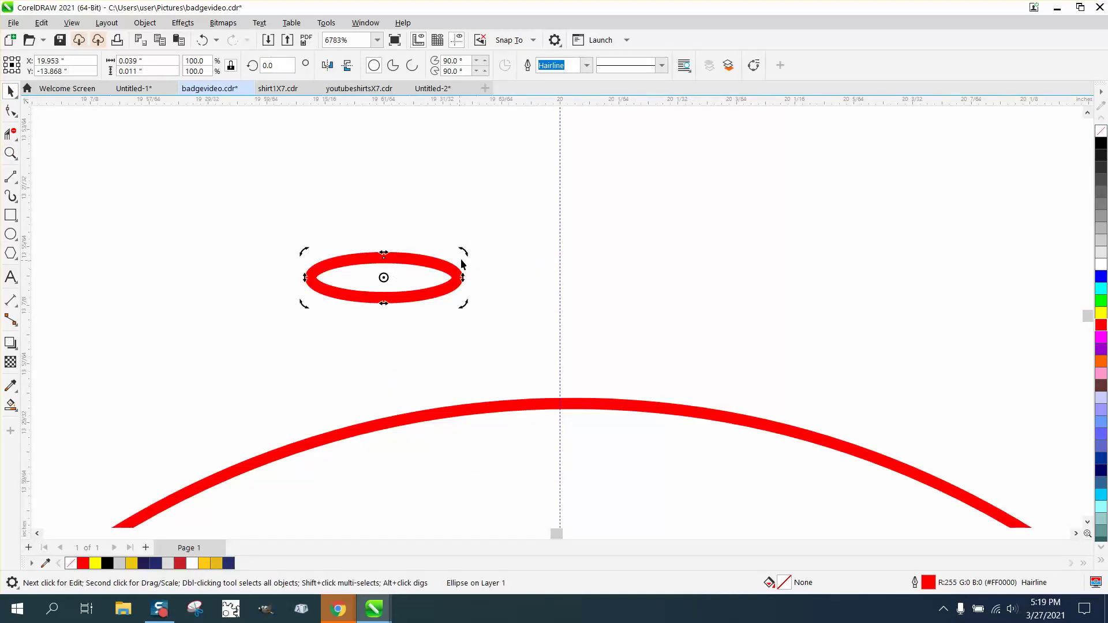
drag(462, 252, 420, 226)
click(449, 264)
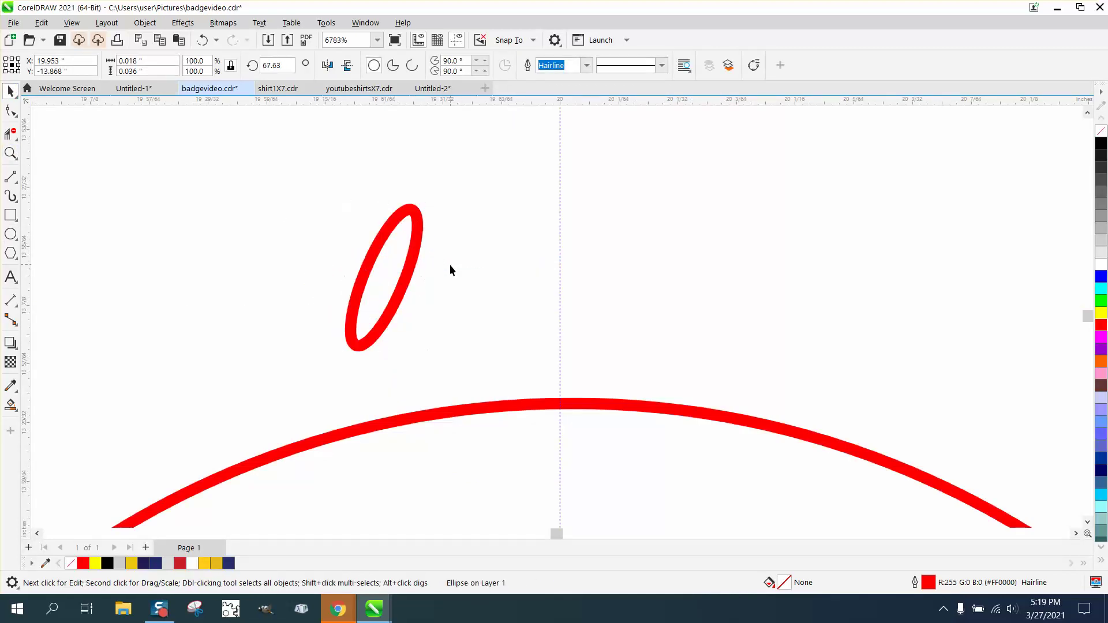
drag(410, 279, 398, 346)
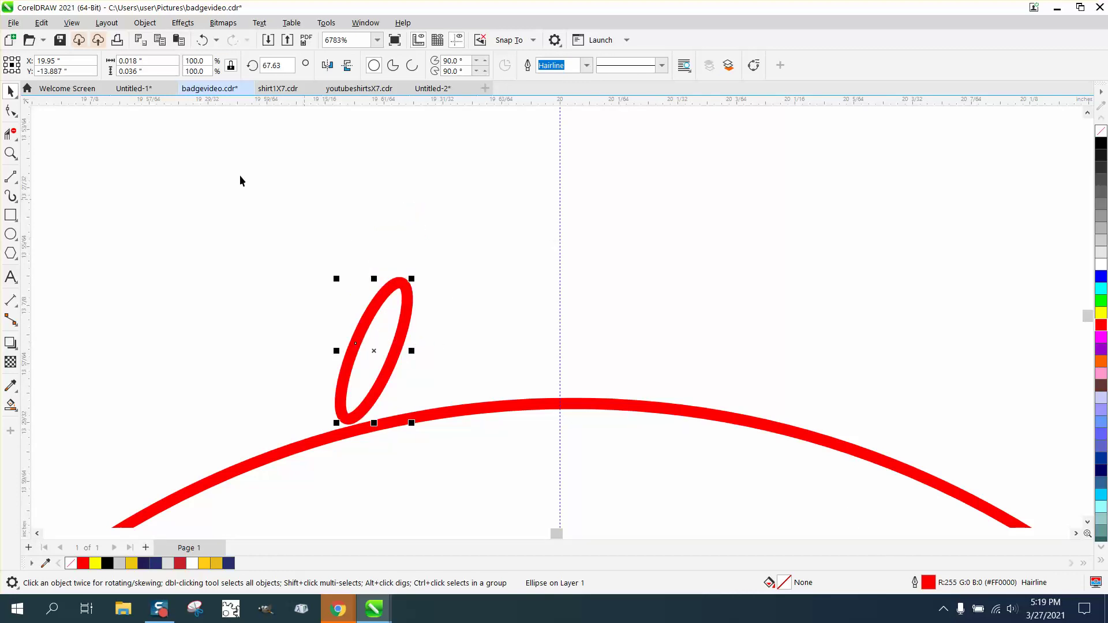
Convert the small rotated ellipse to curves and reshape its upper and lower ends with the node handles
click(144, 23)
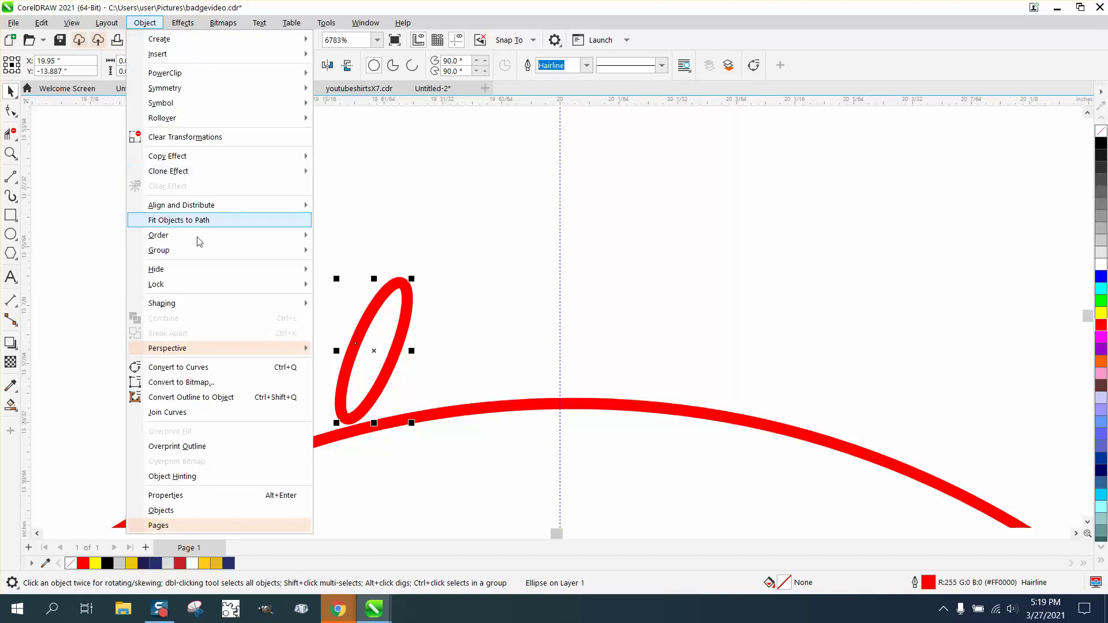
click(185, 367)
click(10, 111)
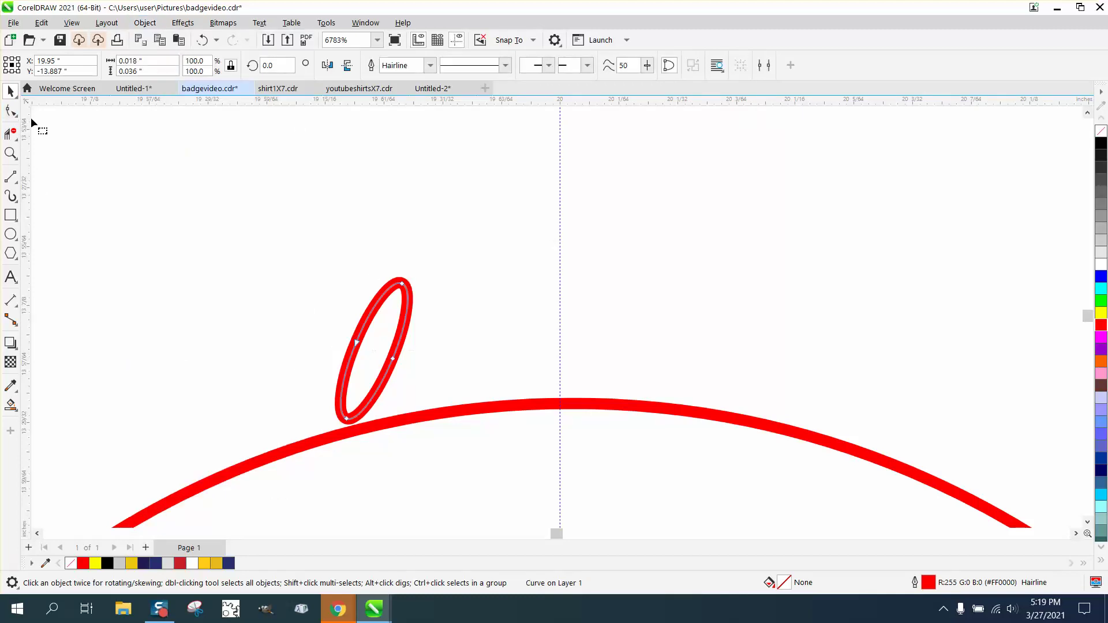
click(402, 284)
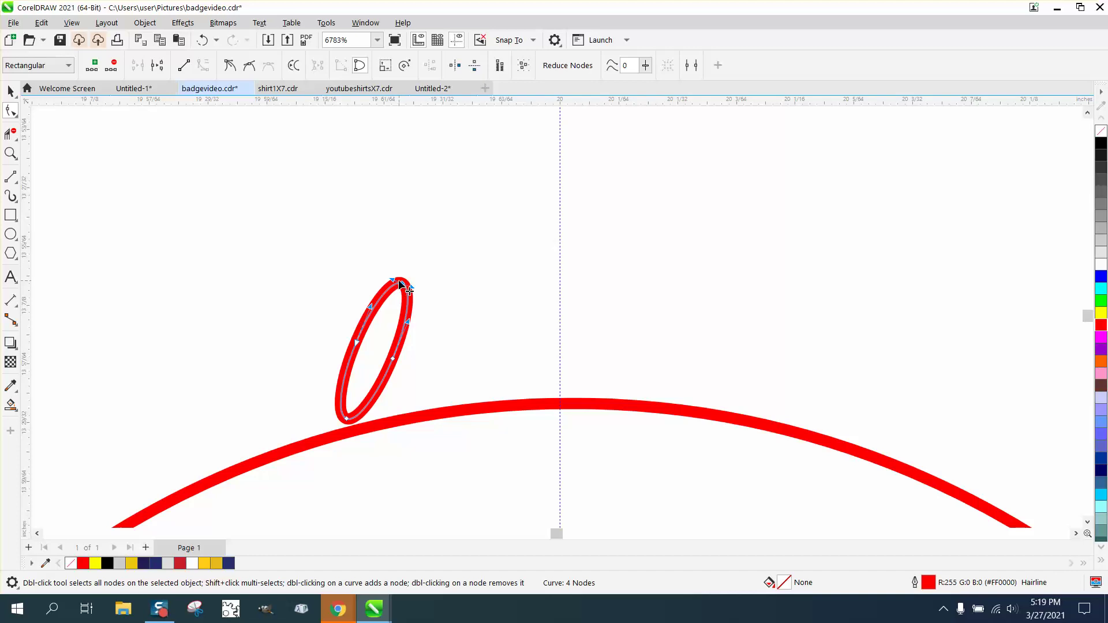
drag(370, 308, 400, 281)
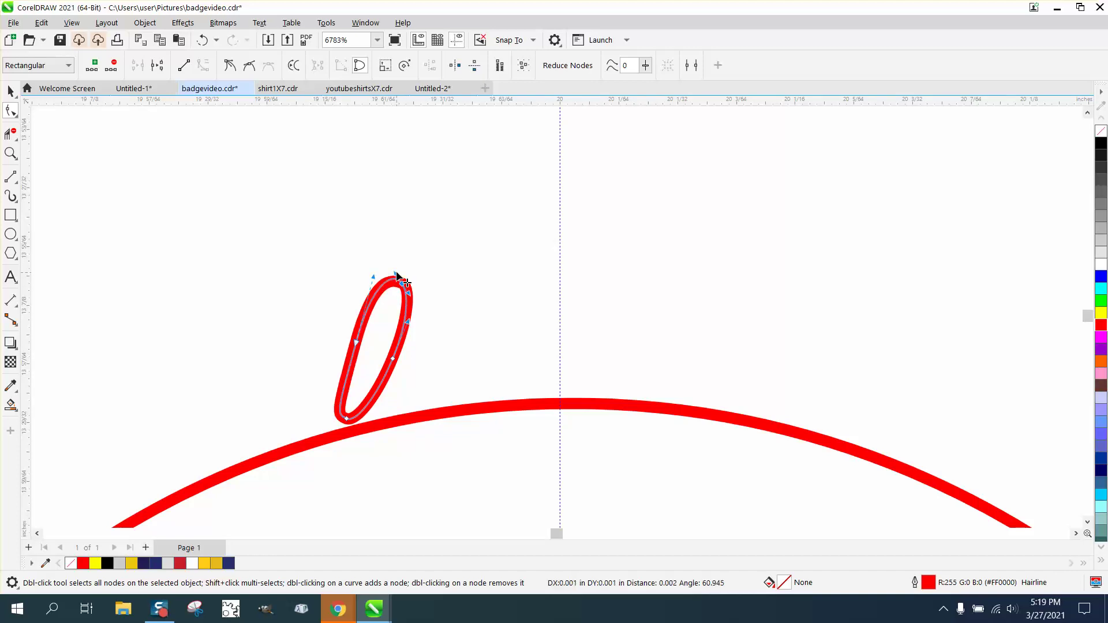
click(346, 418)
drag(377, 396, 363, 426)
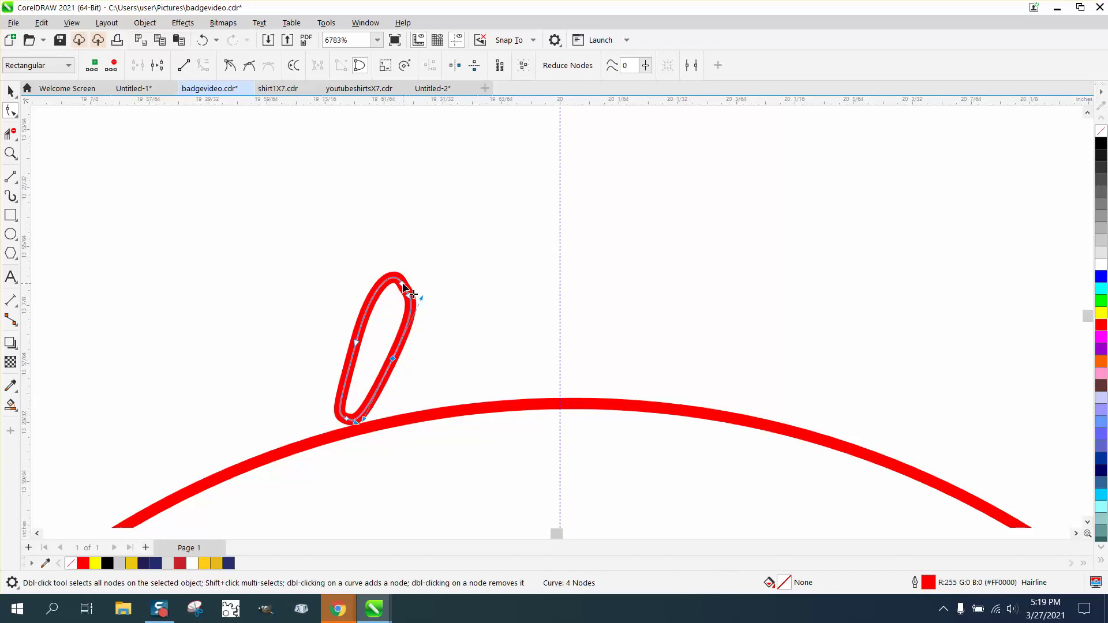
Delete the strand's top and bottom nodes, keeping only the two nodes on its long sides
click(402, 282)
key(Delete)
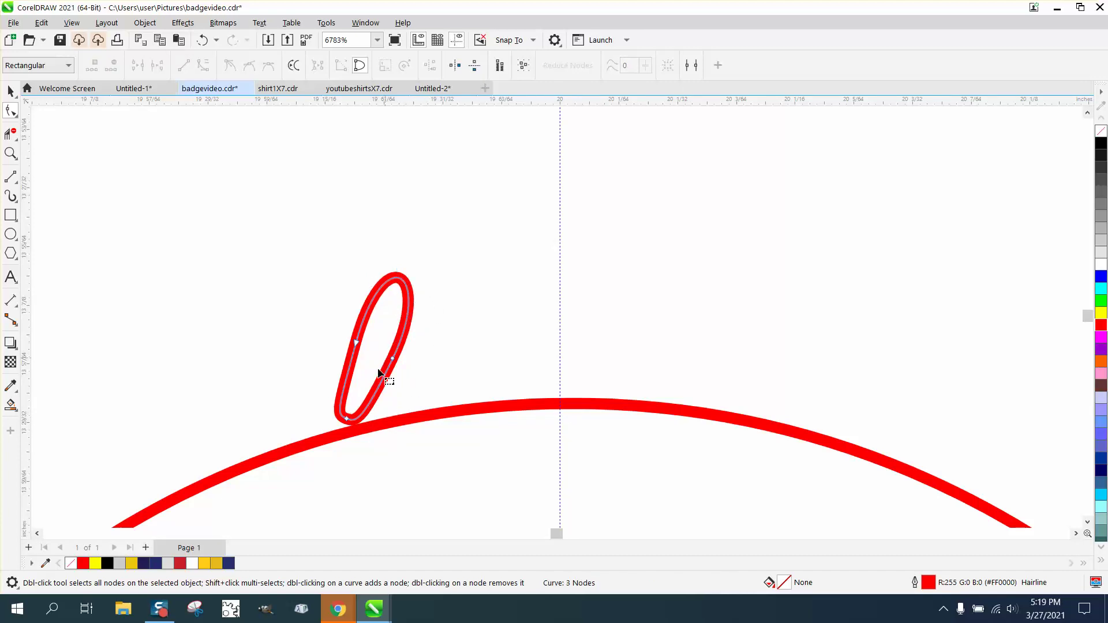
click(348, 420)
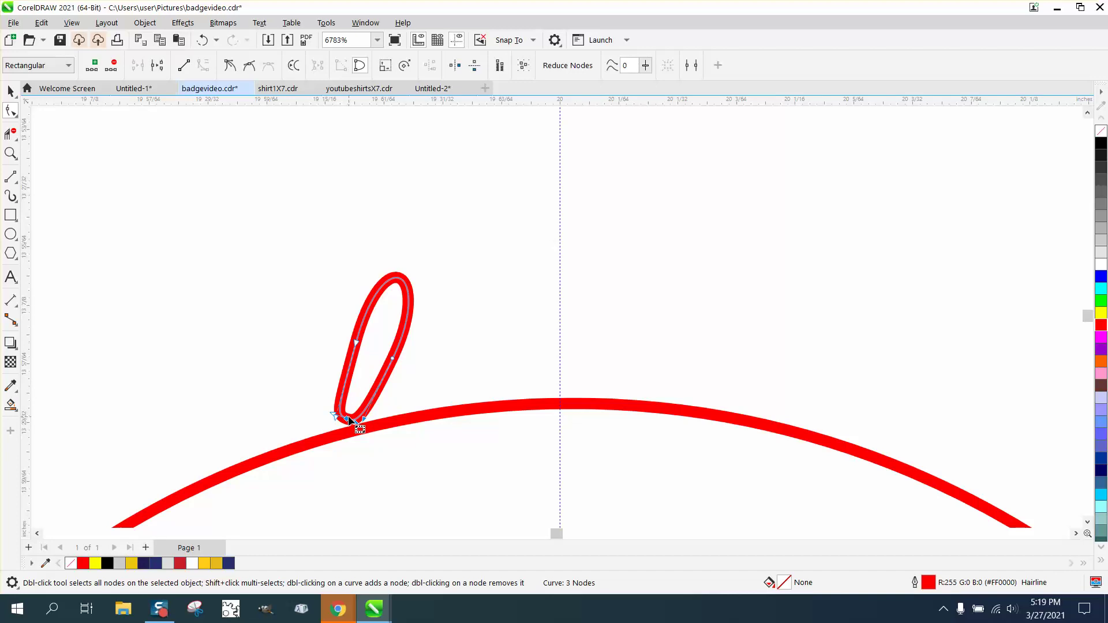
key(Delete)
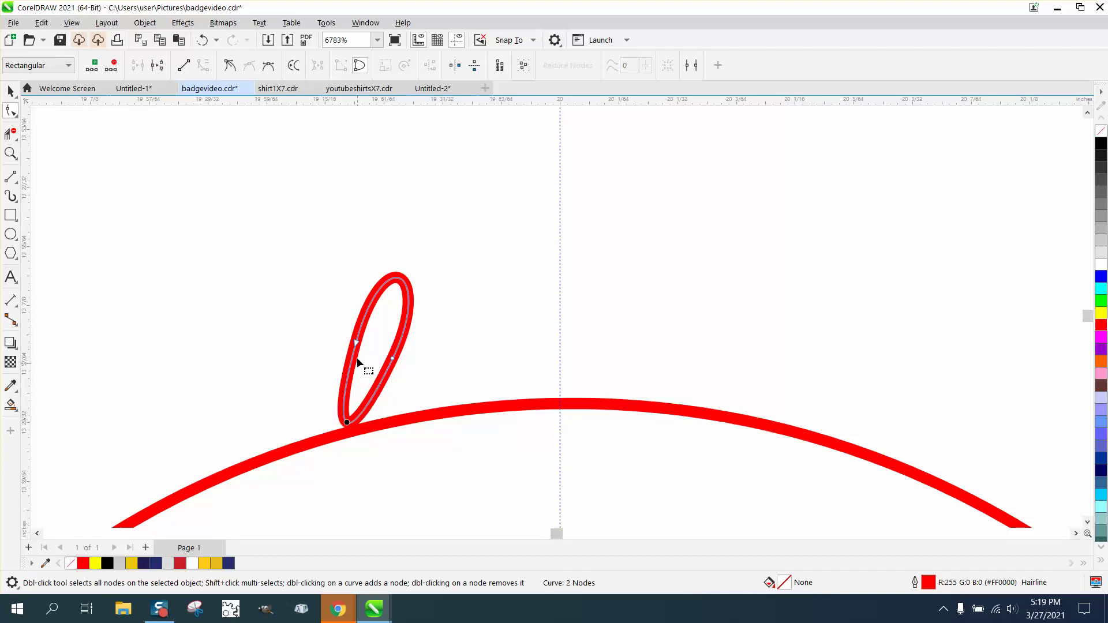
Make the strand's left node a cusp and adjust its handles so the lower end bulges outward and the upper end leans right
click(354, 343)
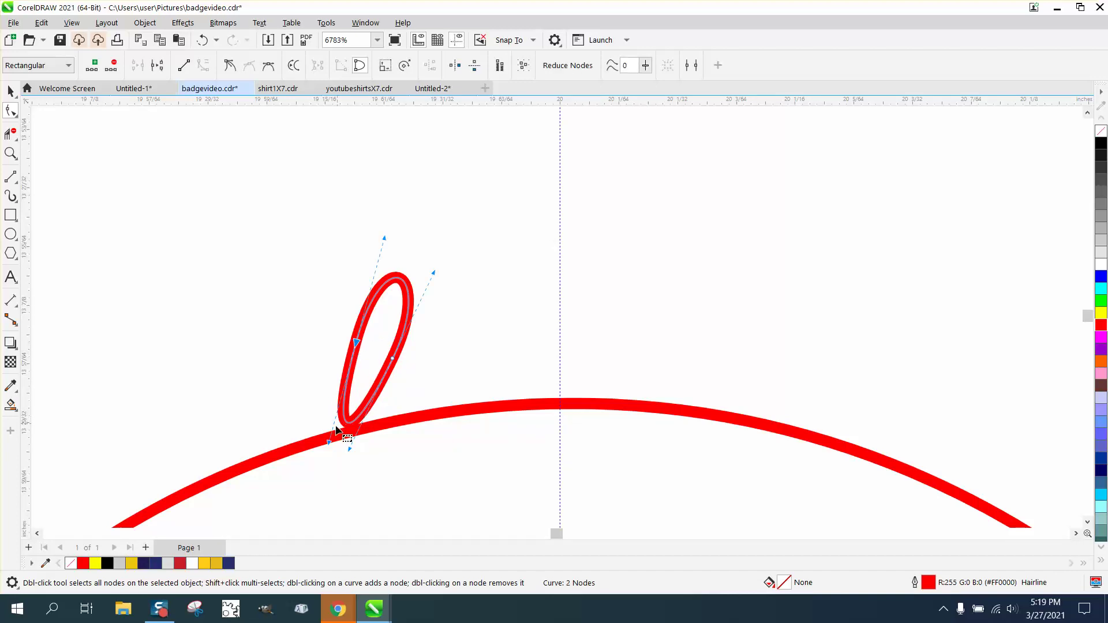
drag(329, 443, 319, 441)
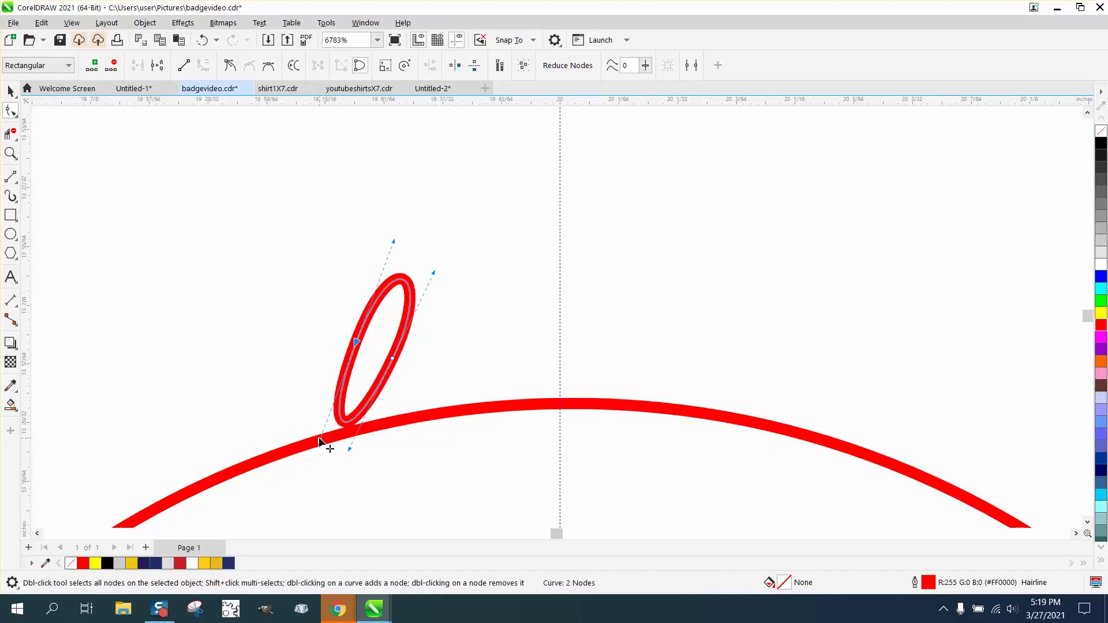
right_click(356, 344)
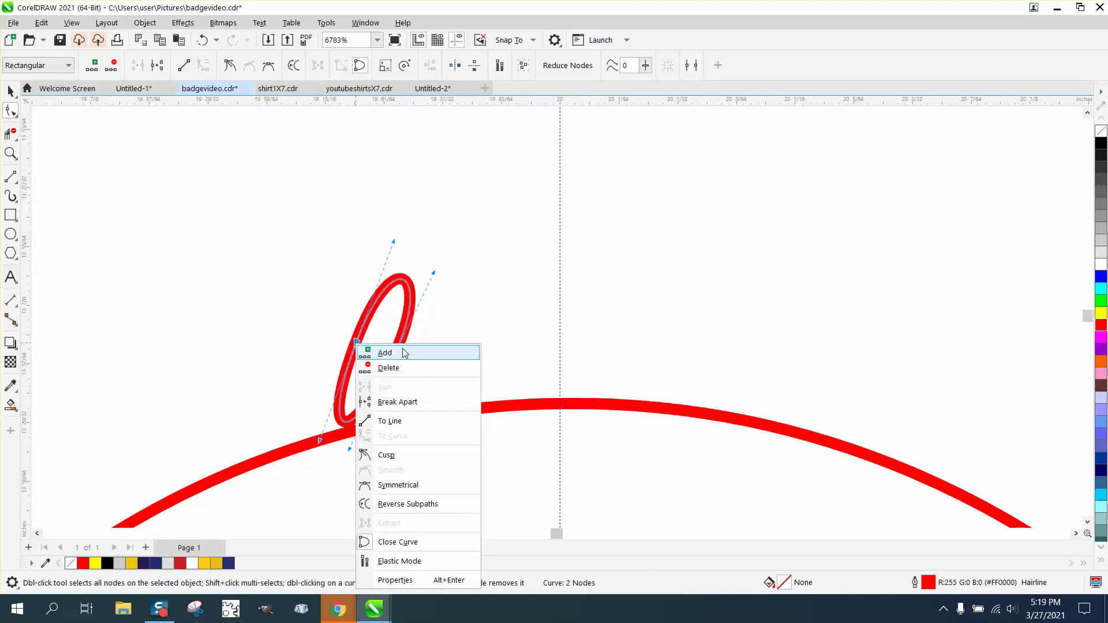
click(395, 455)
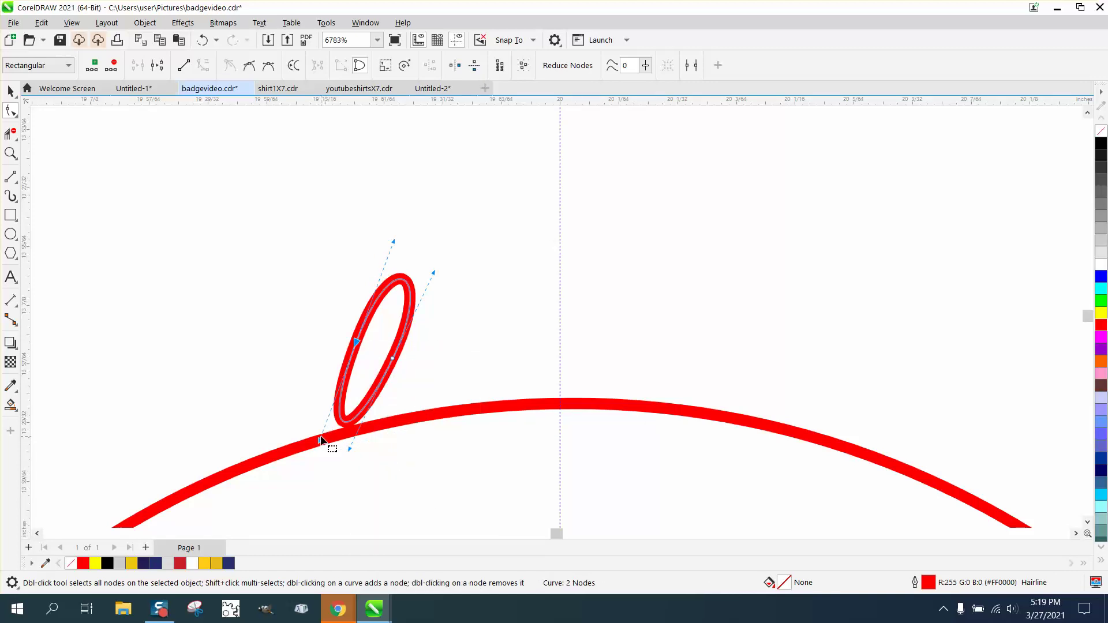
drag(320, 441, 299, 436)
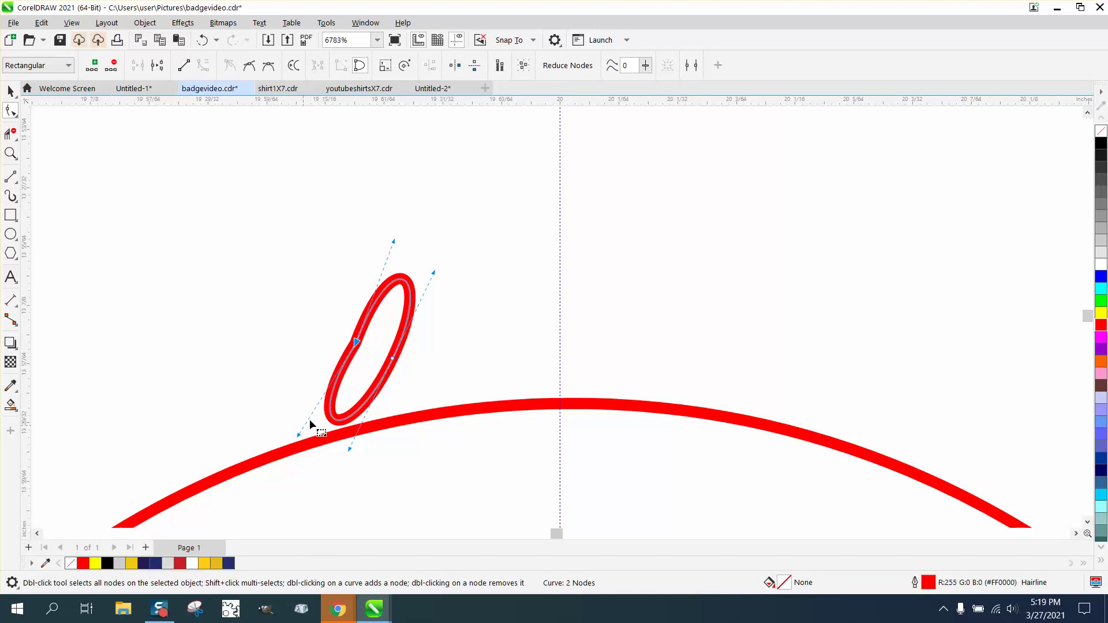
double_click(356, 341)
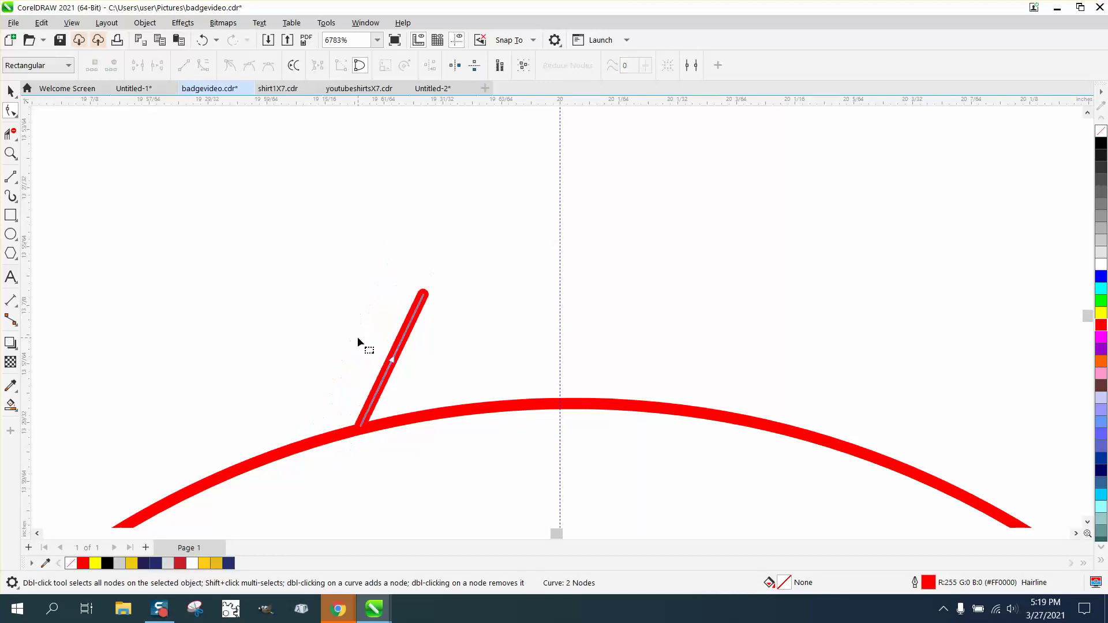
click(202, 40)
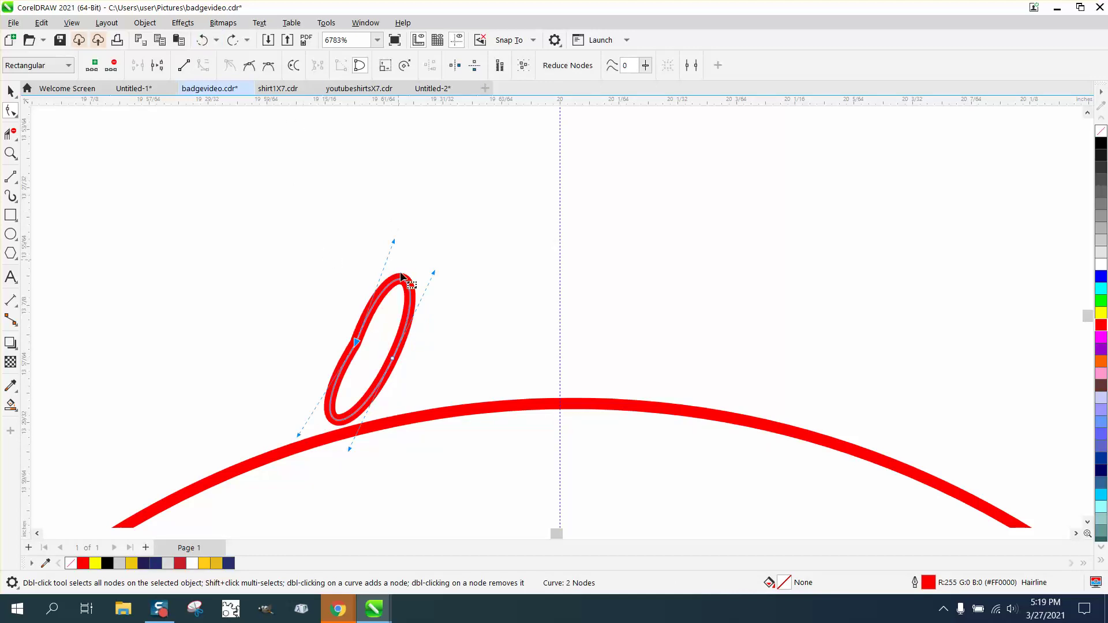
drag(390, 243, 415, 247)
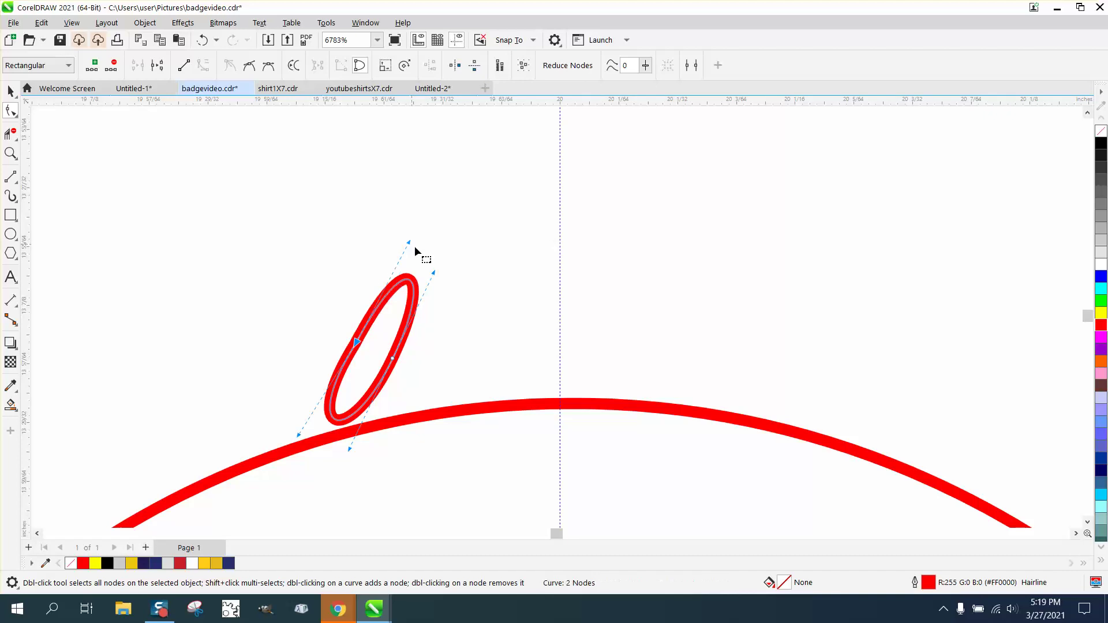
Move the reshaped strand onto the guideline intersection at X 20, Y -14 inches
scroll(446, 271, down, 5)
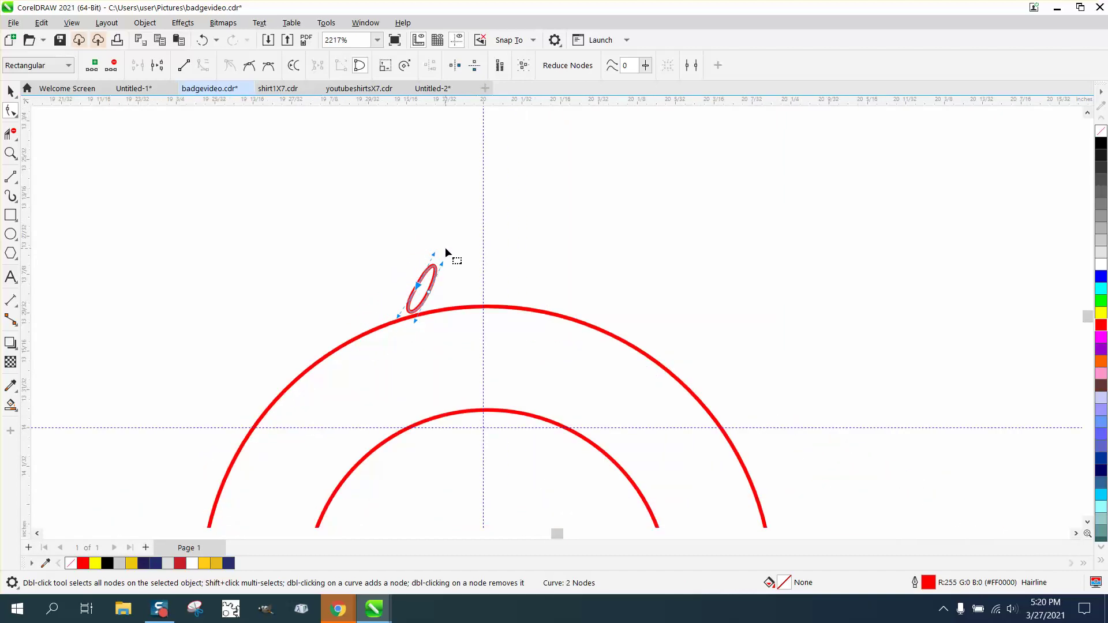
click(11, 90)
scroll(442, 280, down, 1)
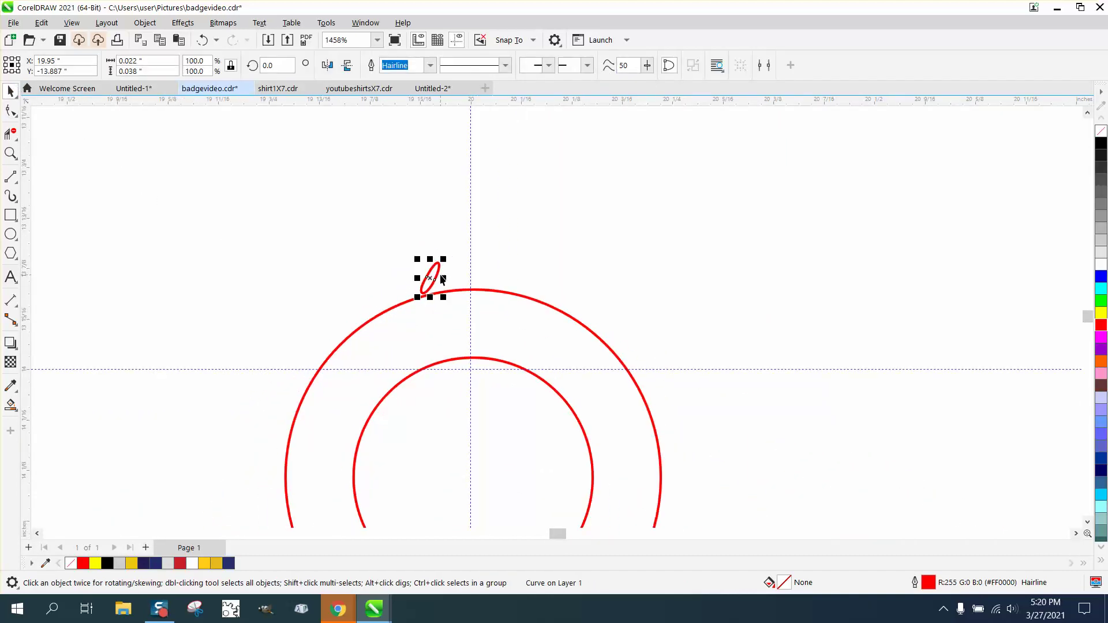
drag(433, 282, 473, 374)
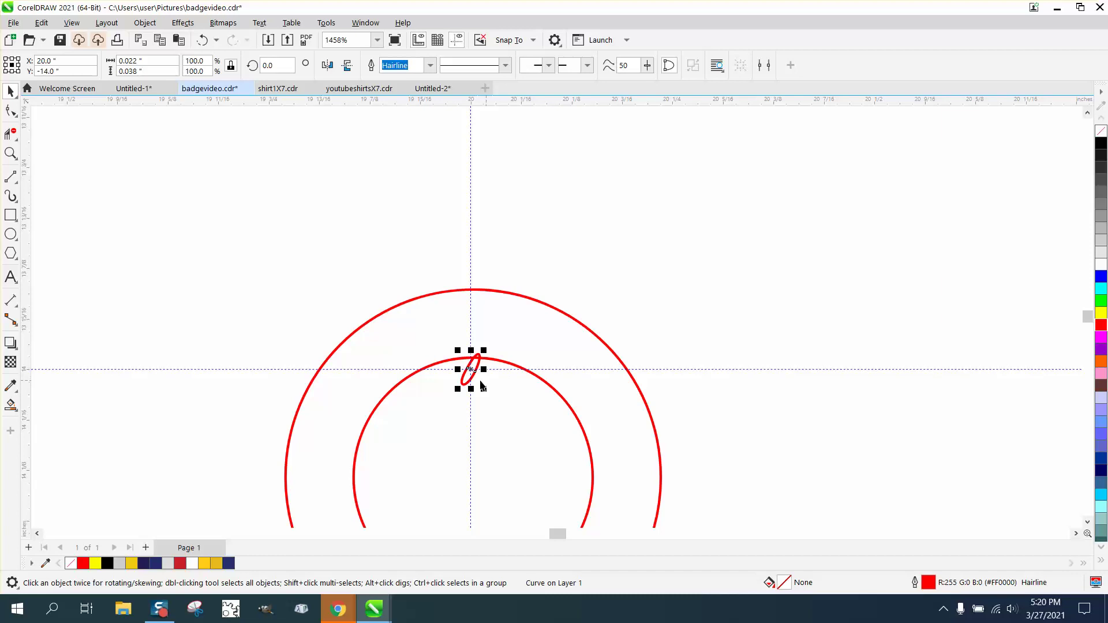
scroll(451, 329, down, 4)
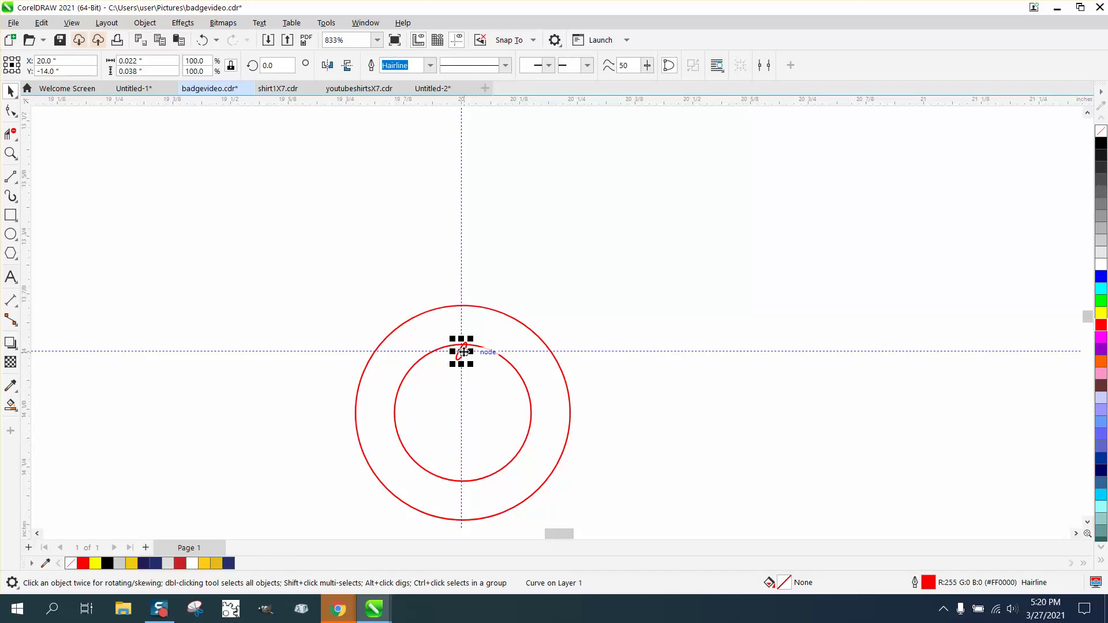
Align both red circles and the strand on one shared centre at X 20, Y -14 inches
scroll(460, 348, down, 4)
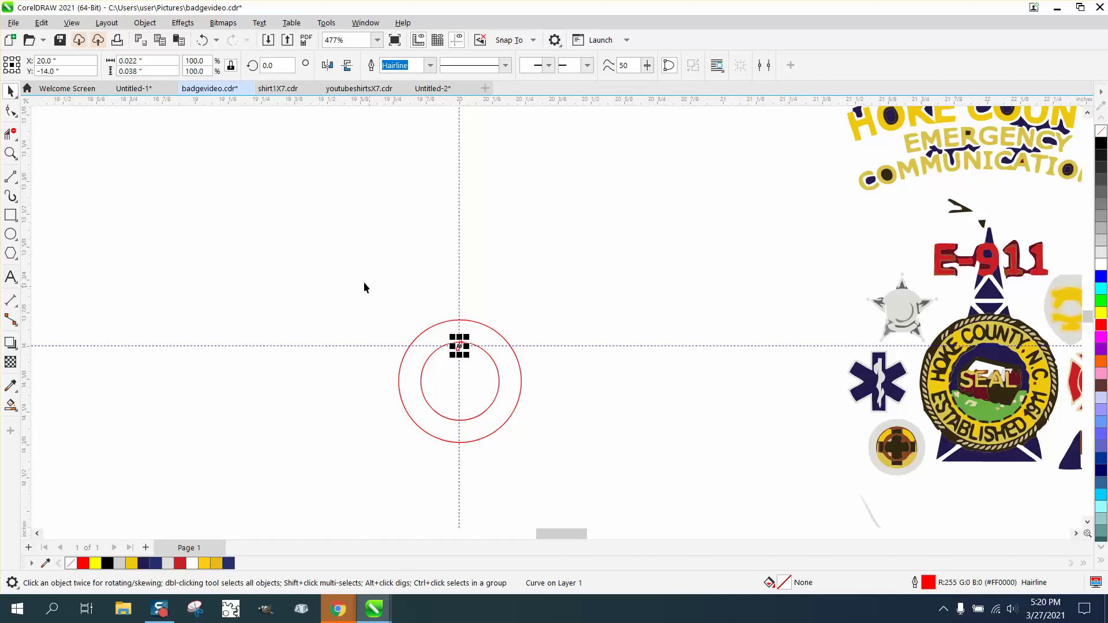
drag(364, 287, 621, 489)
key(e)
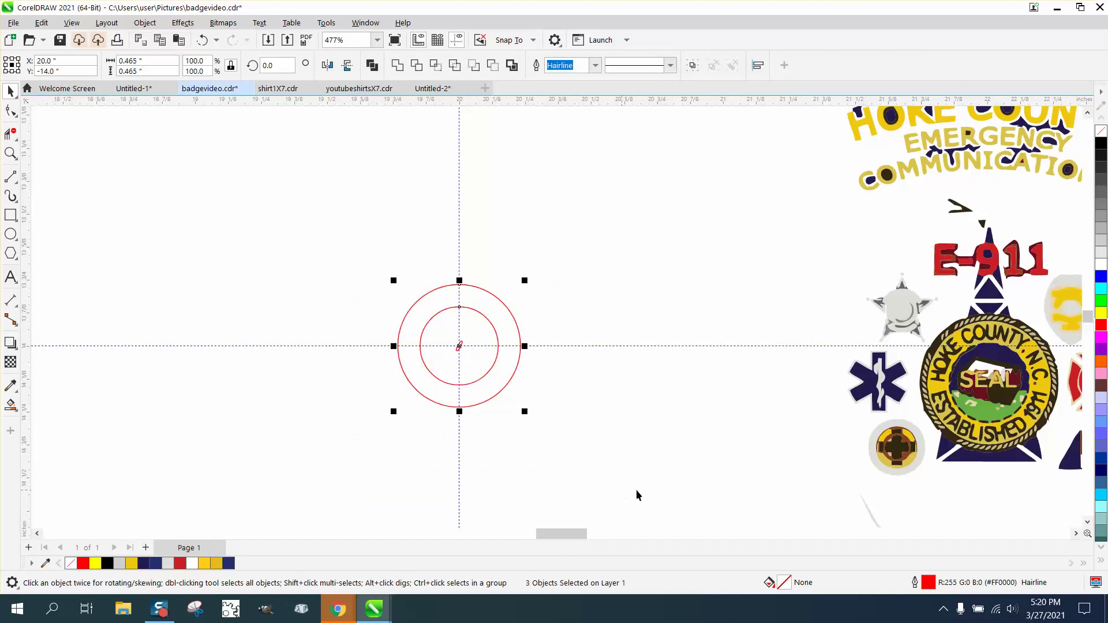
click(610, 287)
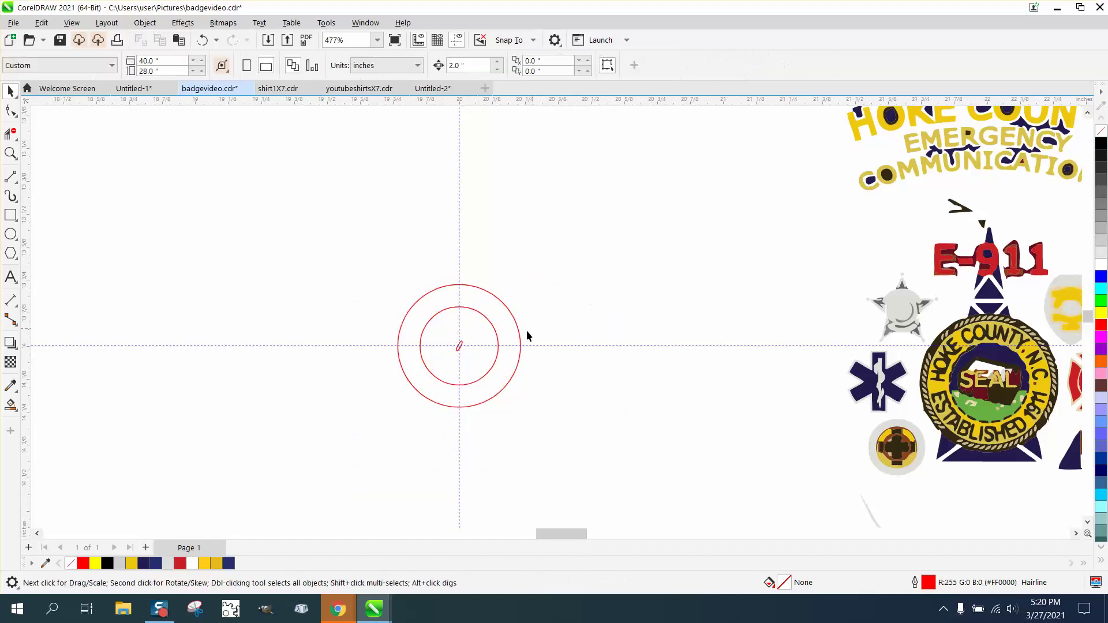
Move the strand straight up onto the top of the outer circle, to about Y -13.747 inches
click(460, 346)
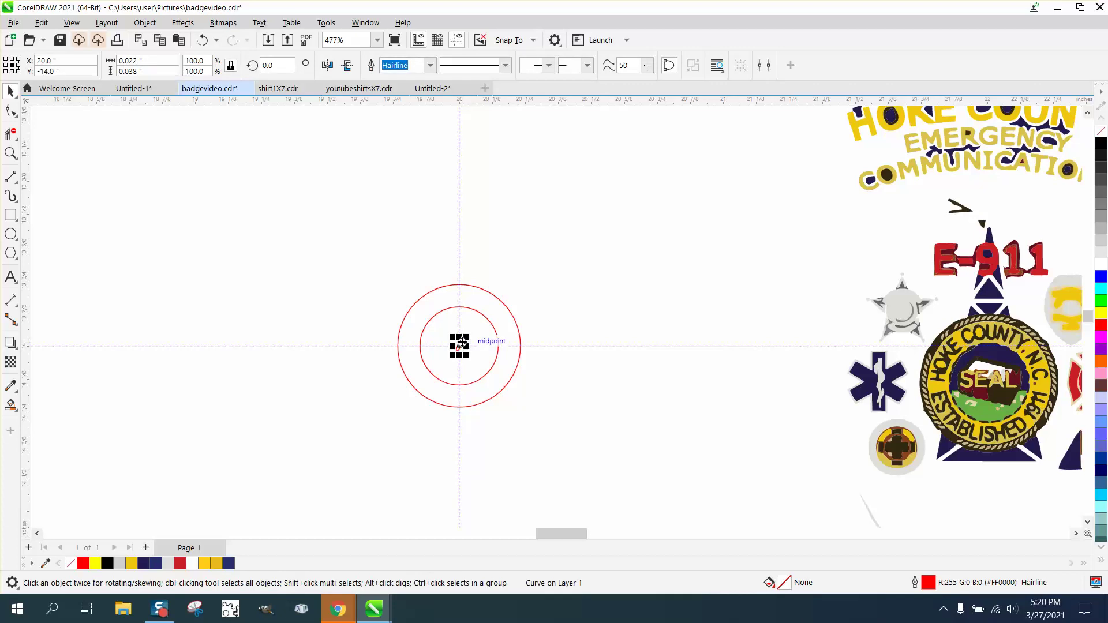
scroll(460, 346, up, 1)
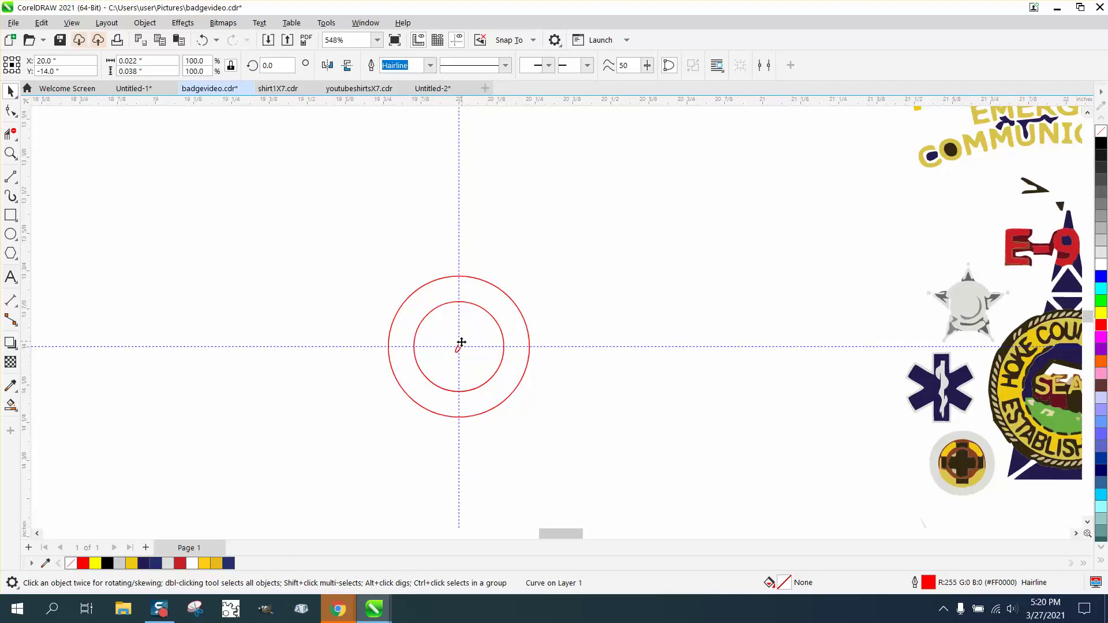
drag(458, 345, 467, 268)
Examine the lean and spacing of the rope strands around the seal on the original badge image
scroll(353, 286, down, 4)
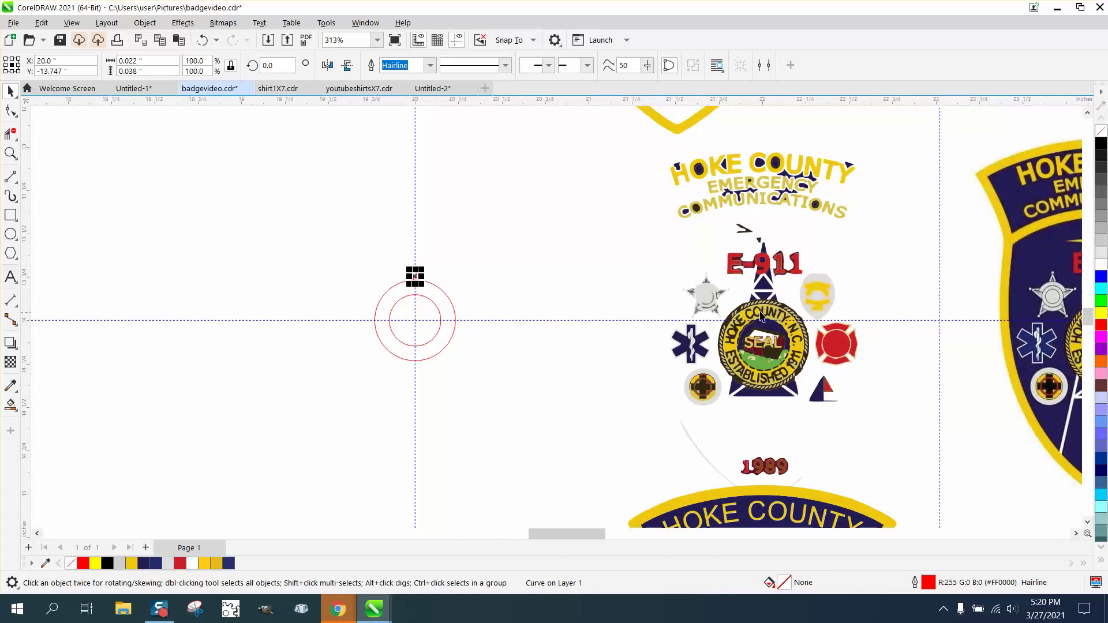
click(24, 158)
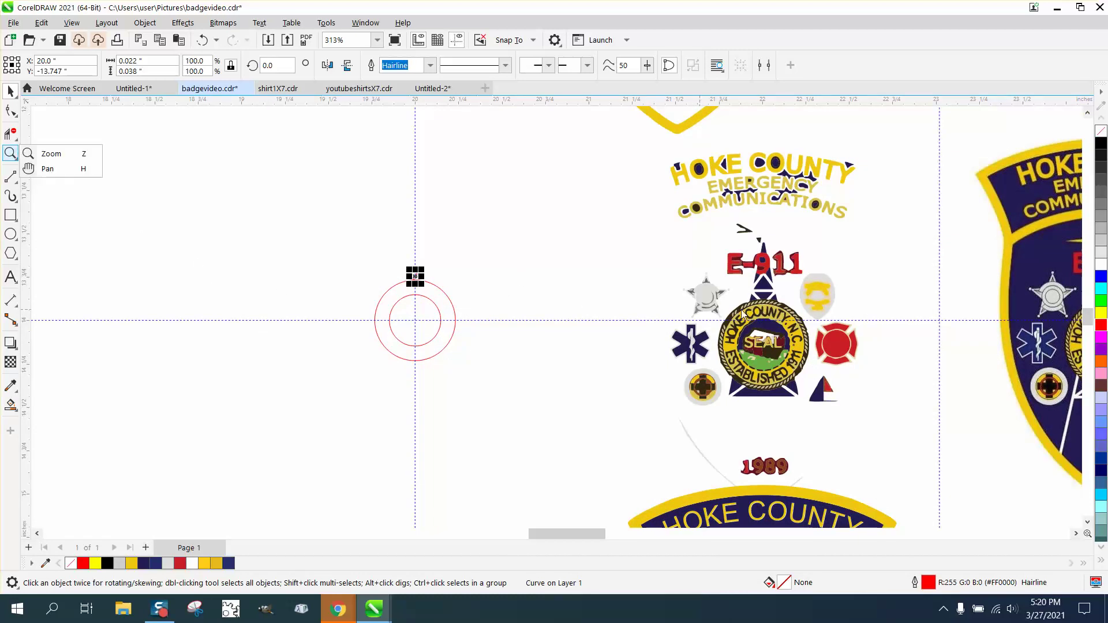
click(51, 153)
scroll(372, 279, down, 3)
drag(822, 287, 922, 362)
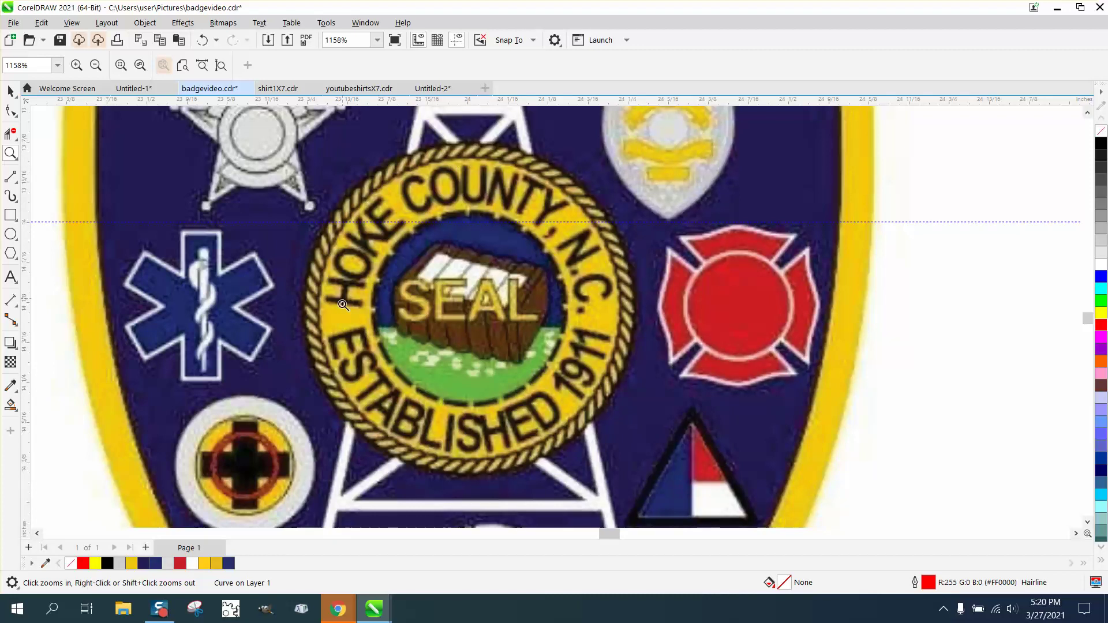
right_click(613, 329)
scroll(613, 328, down, 3)
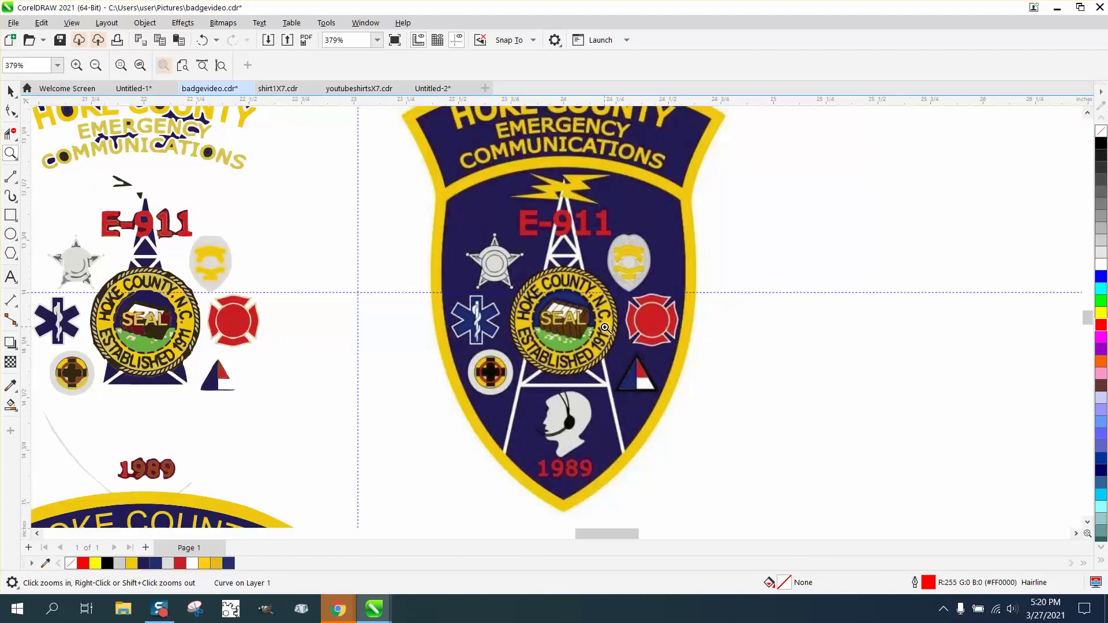
drag(122, 264, 292, 364)
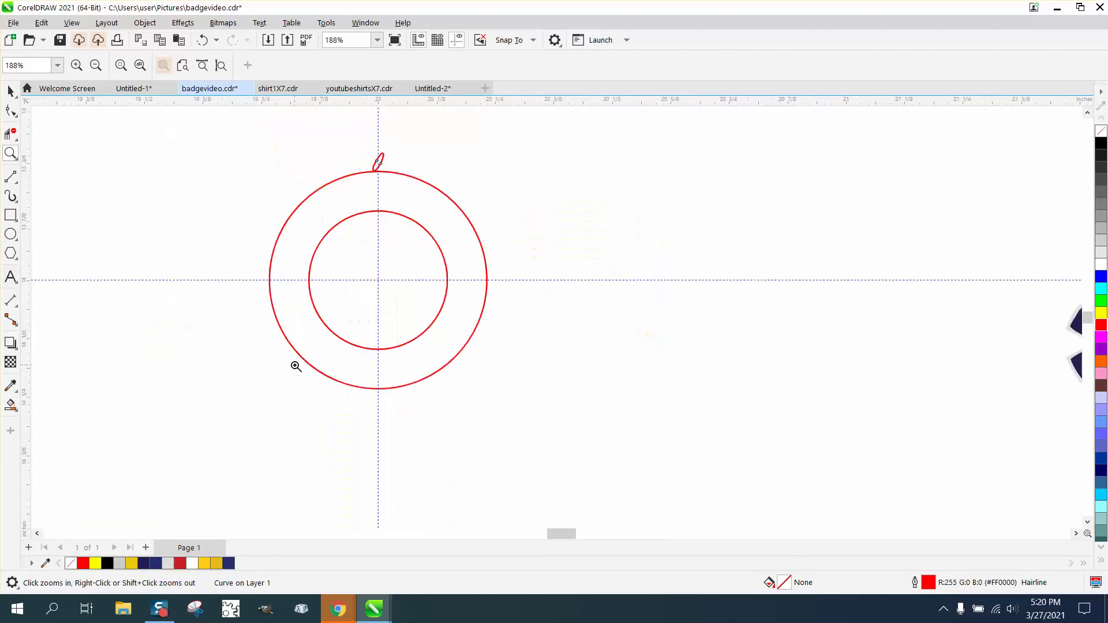
Set the strand's rotation centre to the circles' centre and rotate a copy about 4.727 degrees counterclockwise around it
click(11, 93)
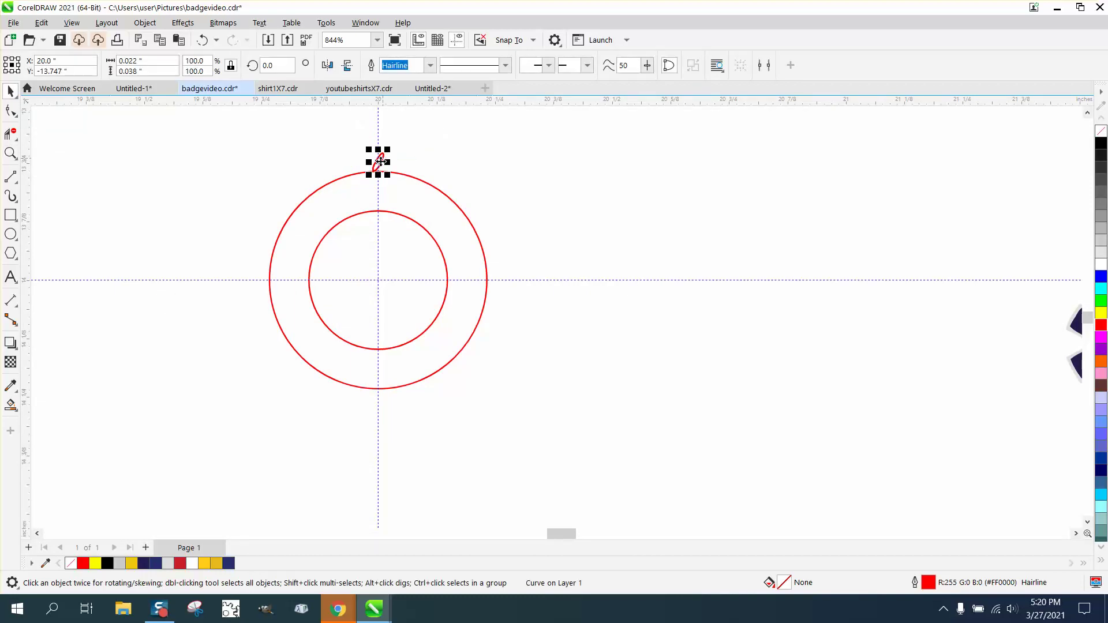
click(379, 162)
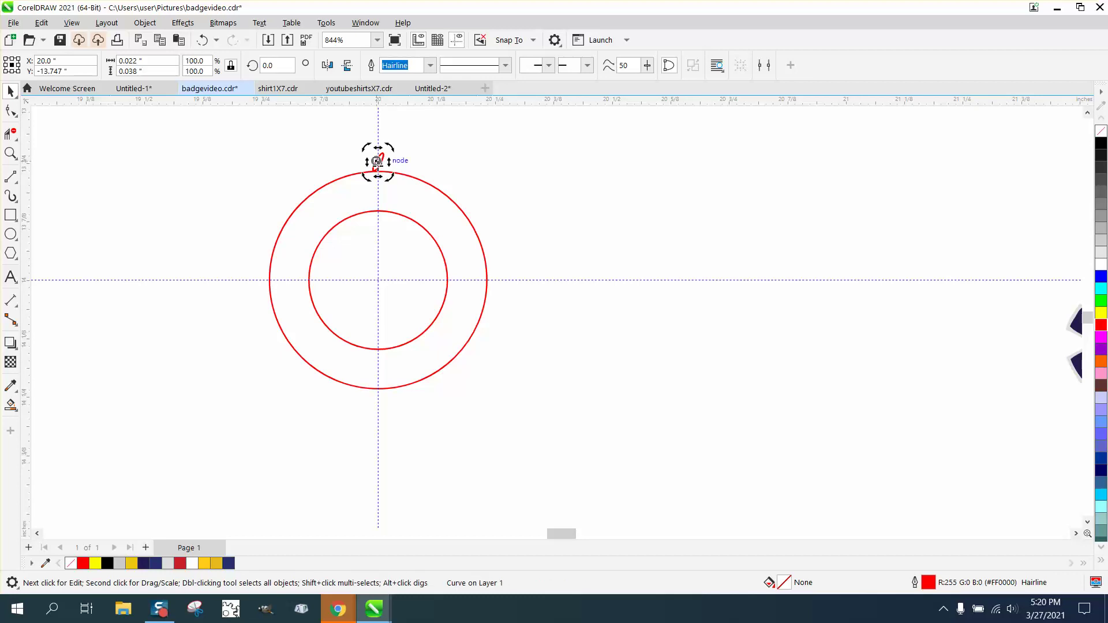
click(461, 155)
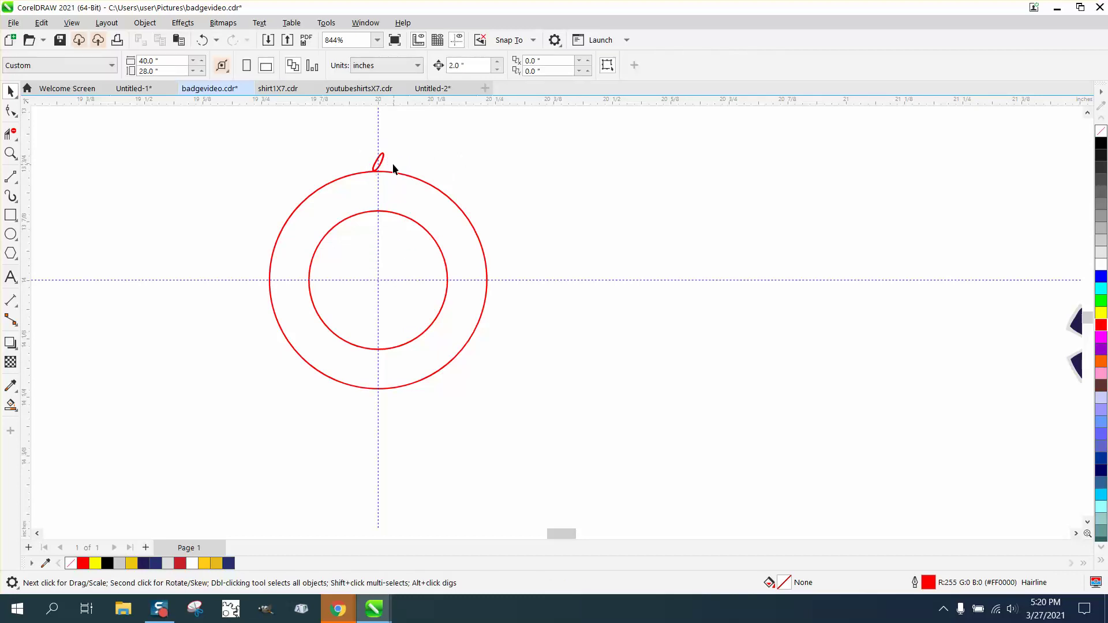
click(384, 162)
click(383, 161)
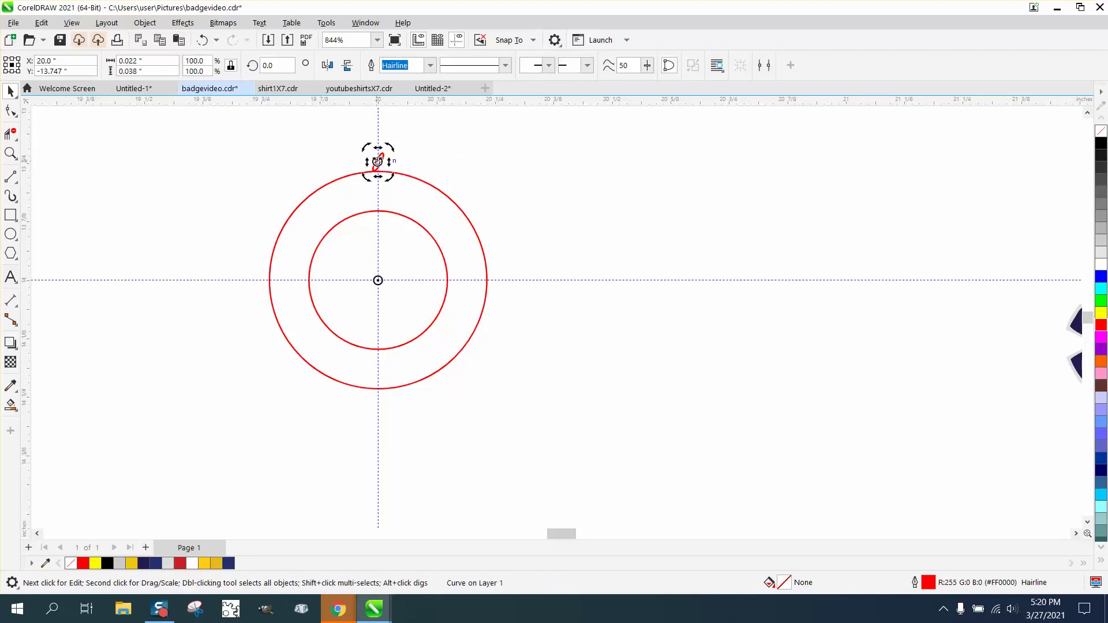
drag(395, 147, 378, 141)
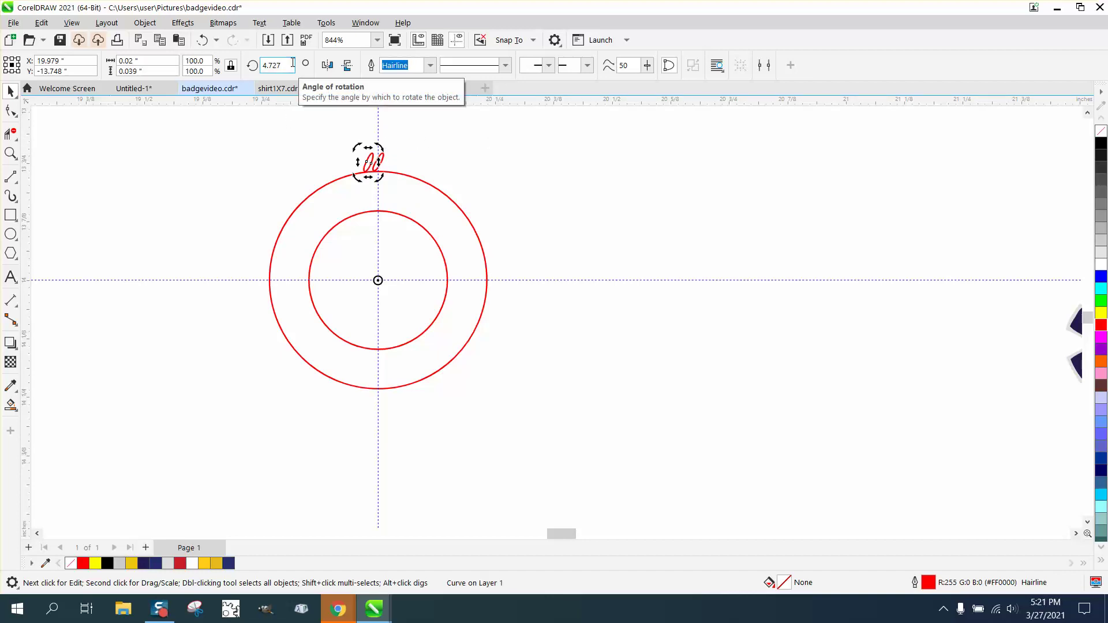
Set the rotated strand copy's angle to 5 degrees
click(292, 64)
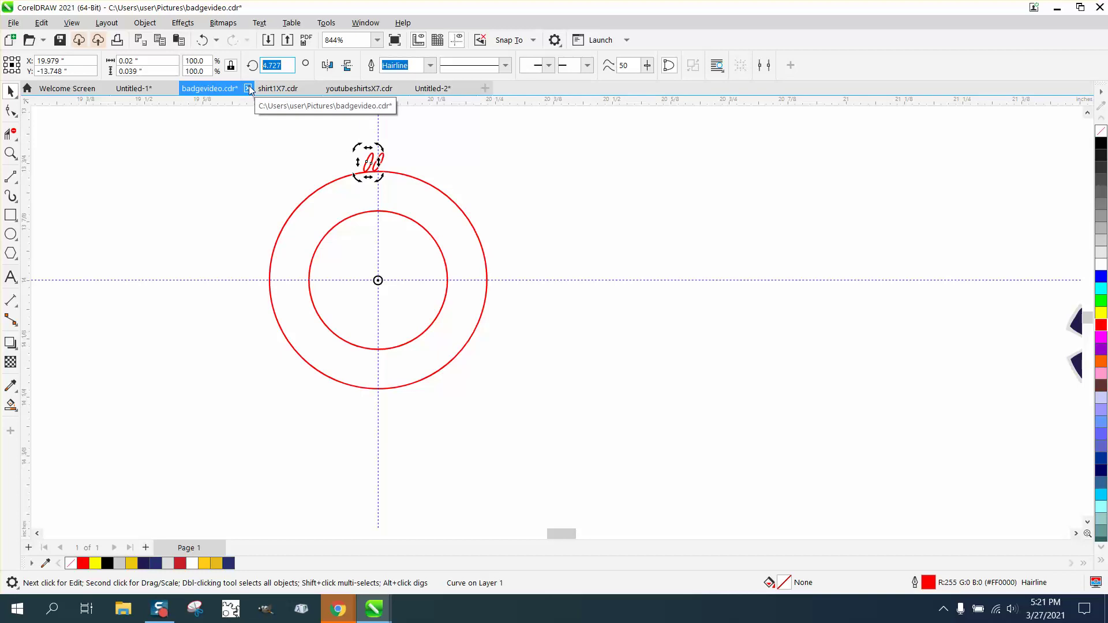
text(5)
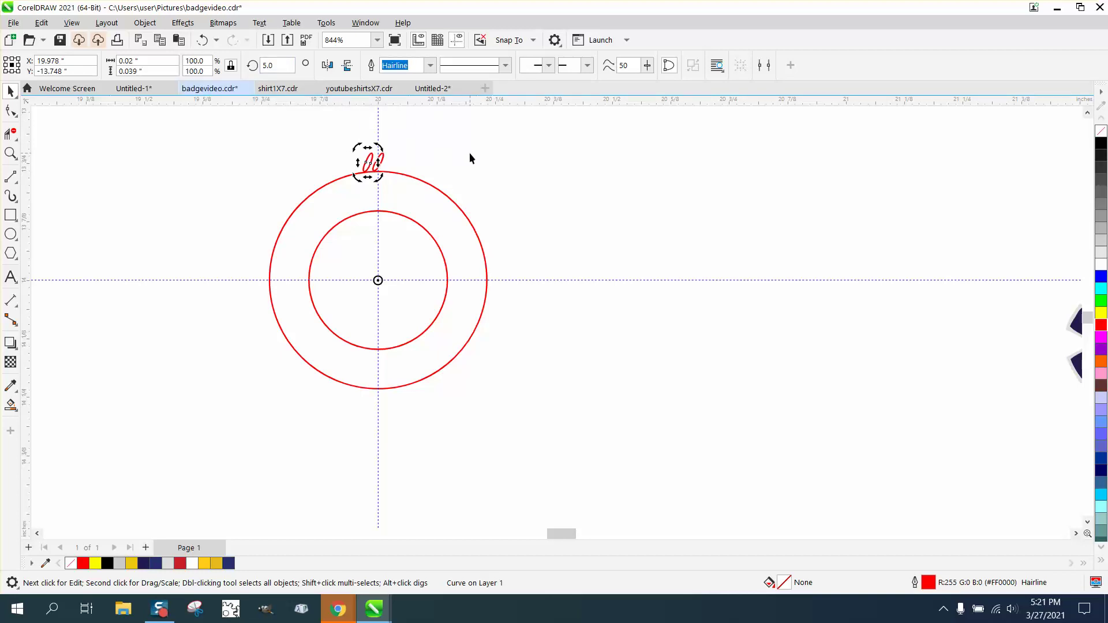
Try to rotate a further copy of the second strand to 10 degrees around the circles' centre, and undo it
click(391, 162)
click(370, 160)
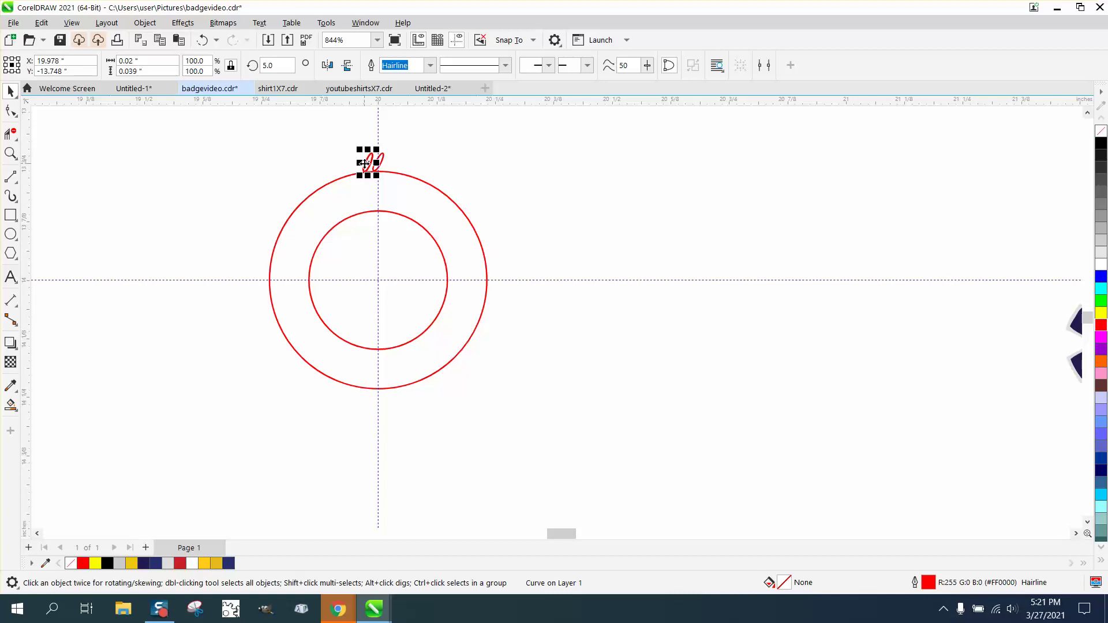
click(368, 163)
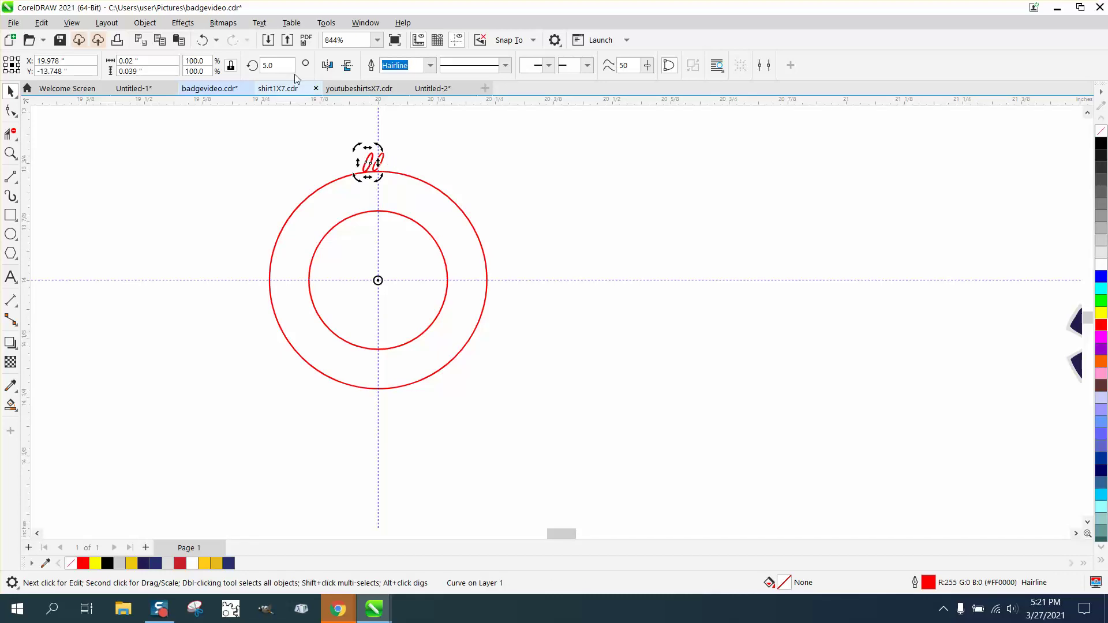
text(10)
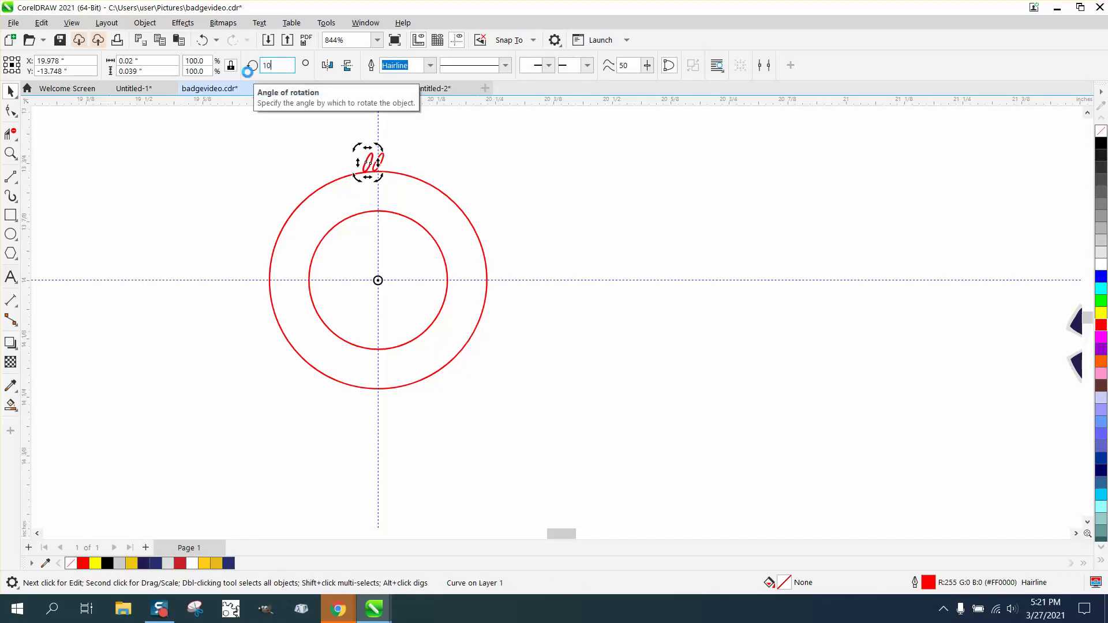
key(Return)
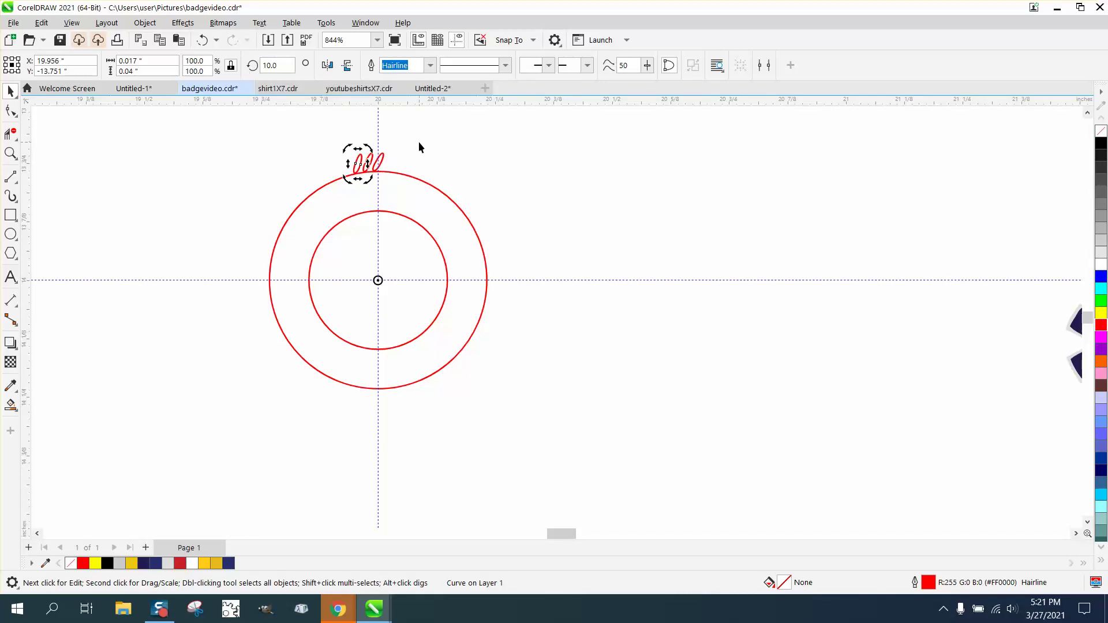
key(ctrl+z)
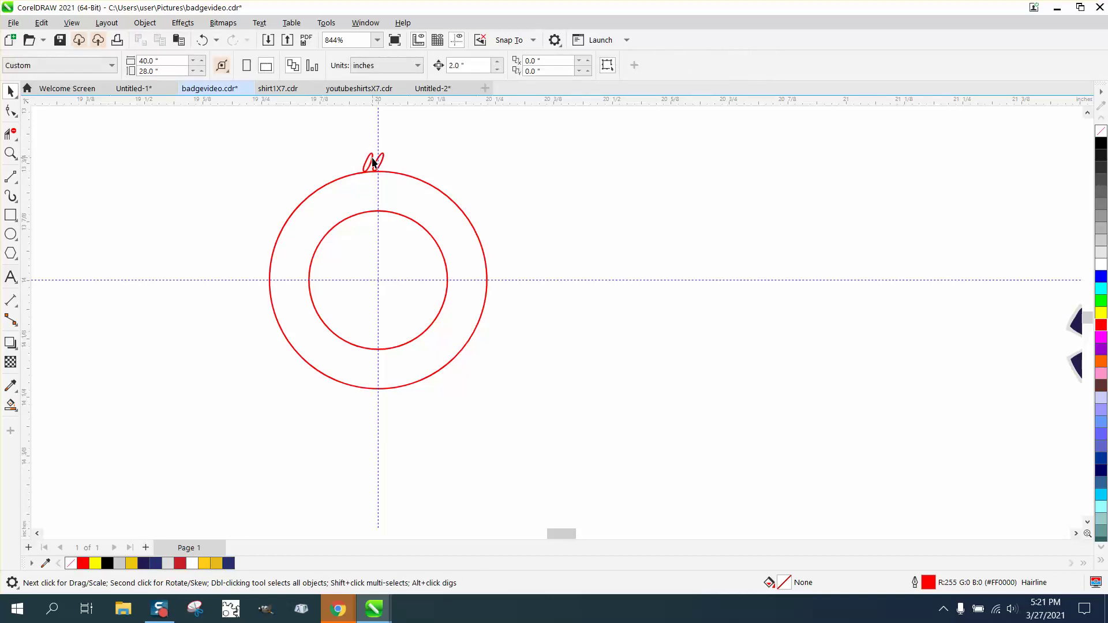
Rotate 100 copies of the second strand at 5-degree intervals around the centre at X 20, Y -14 inches
click(366, 23)
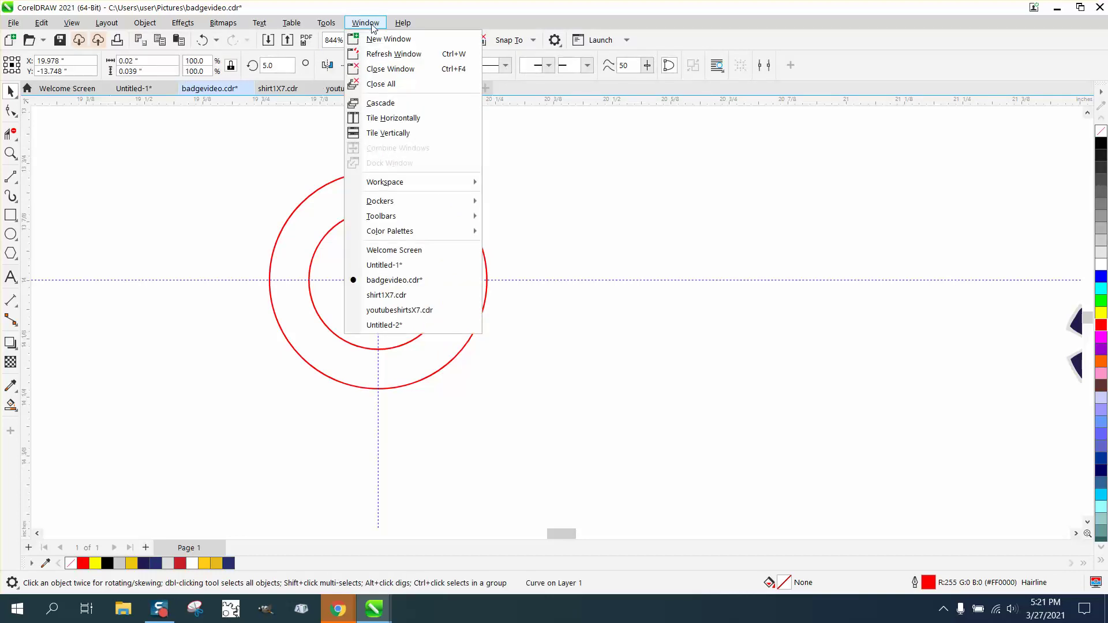
mouse_move(394, 202)
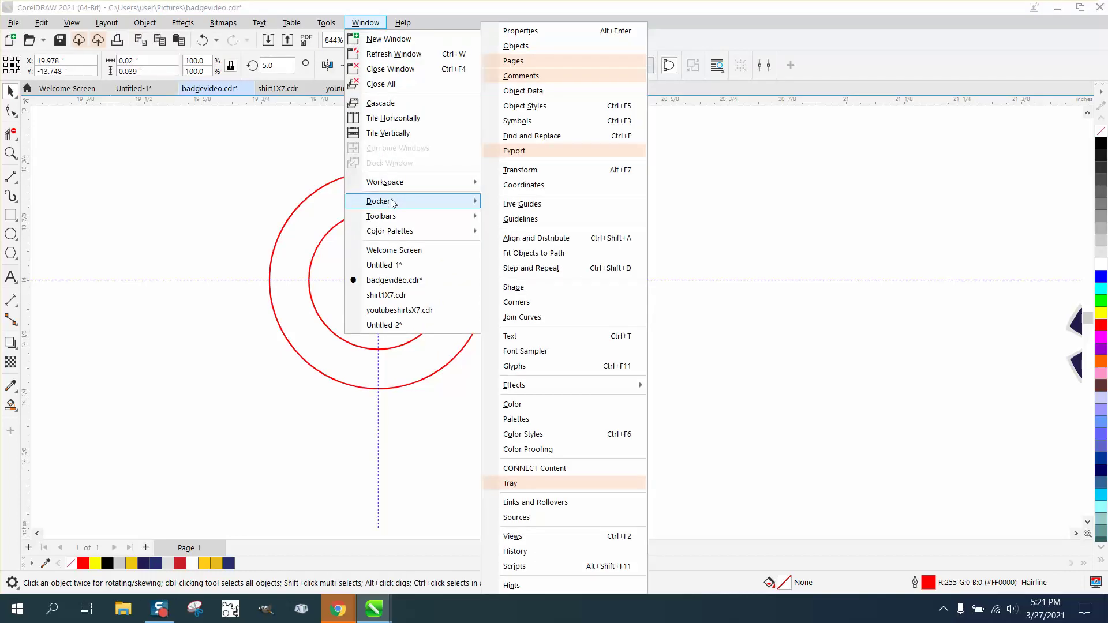
click(523, 169)
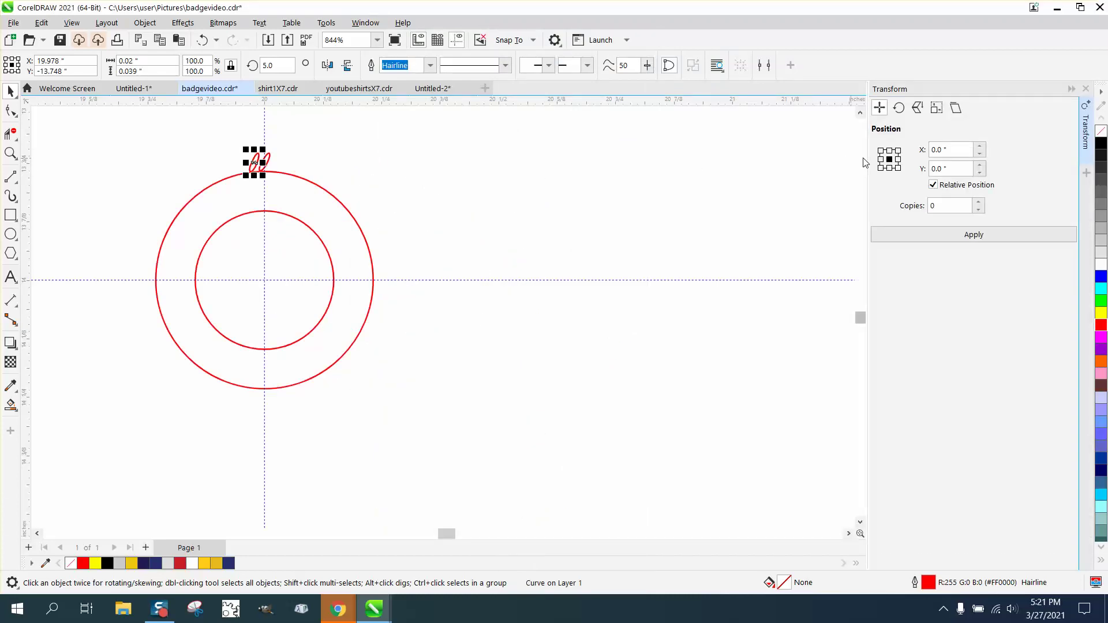
click(899, 108)
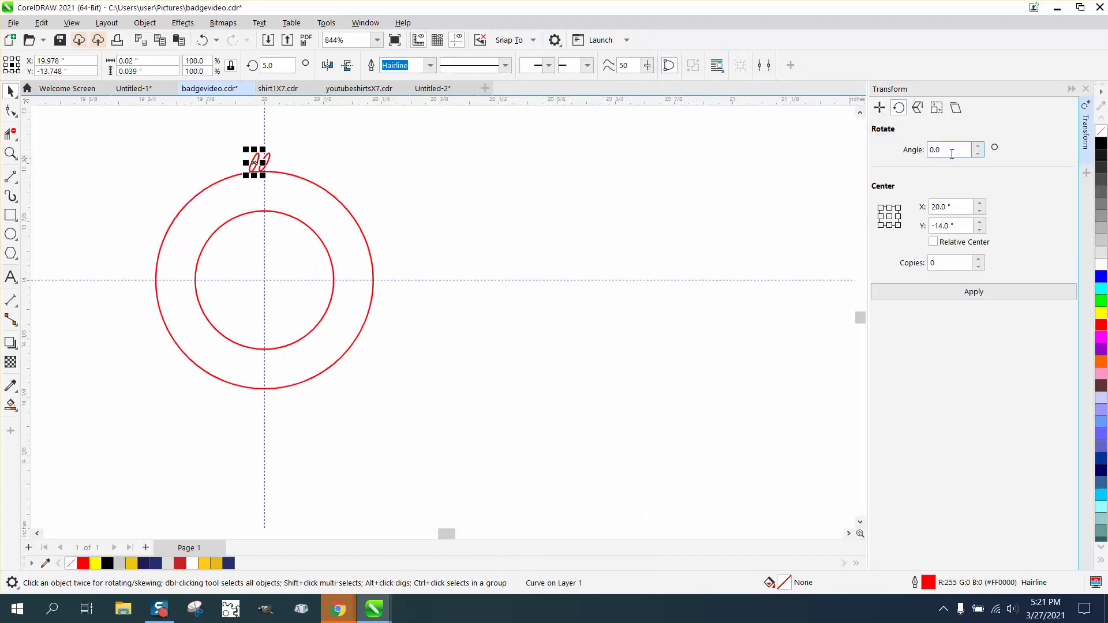
text(5)
drag(958, 263, 905, 263)
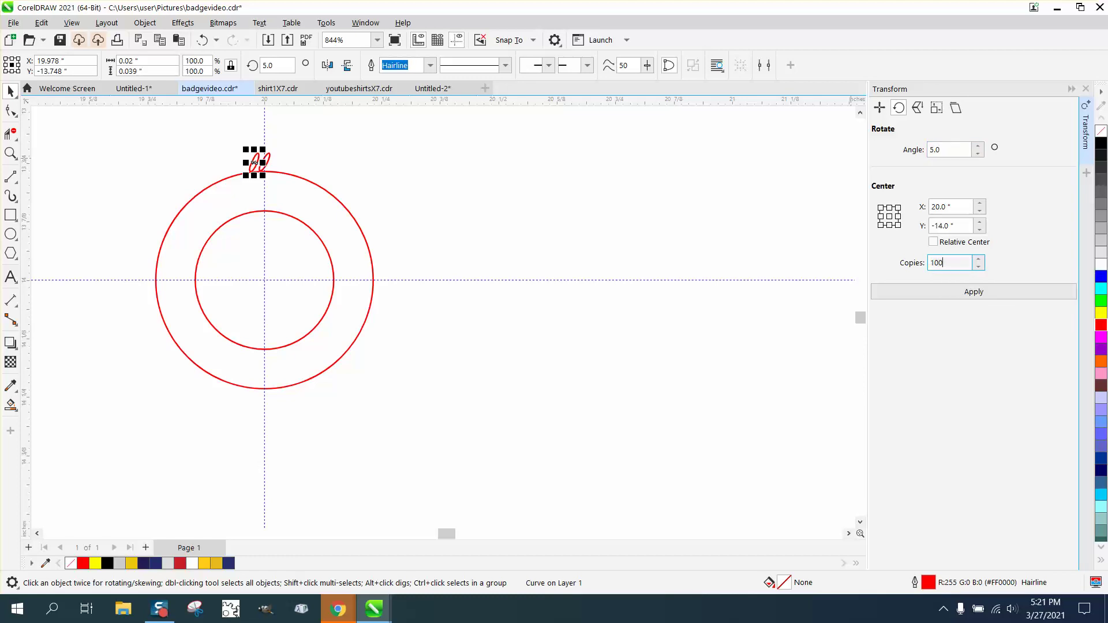
click(977, 293)
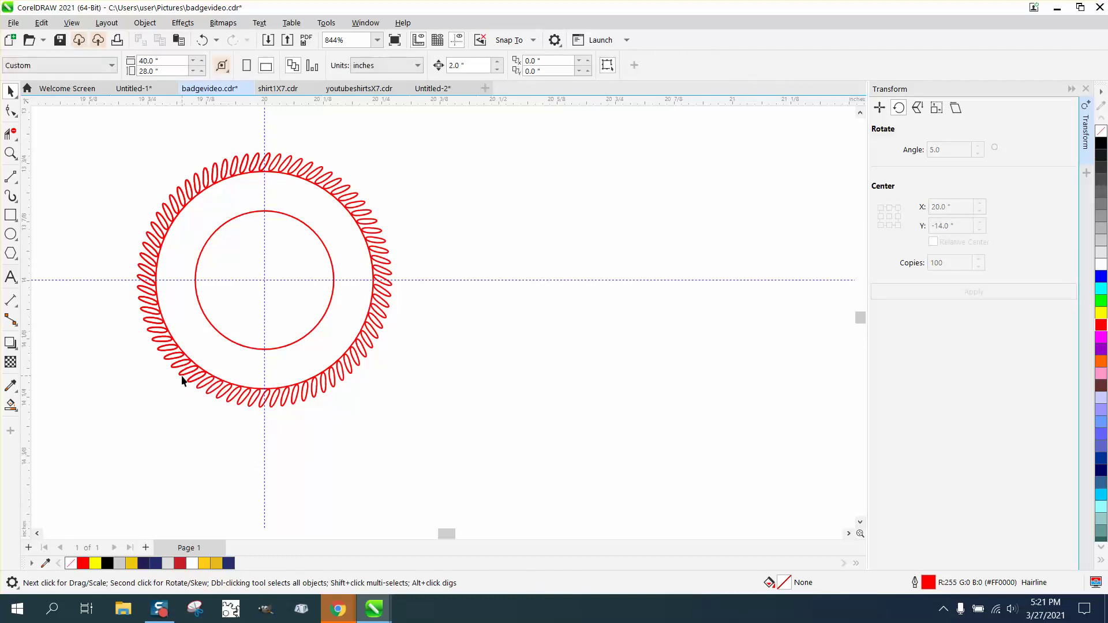
Pull overlapping strands off the lower-left part of the rope ring, undo the last move, and delete the detached duplicate
drag(194, 380, 169, 401)
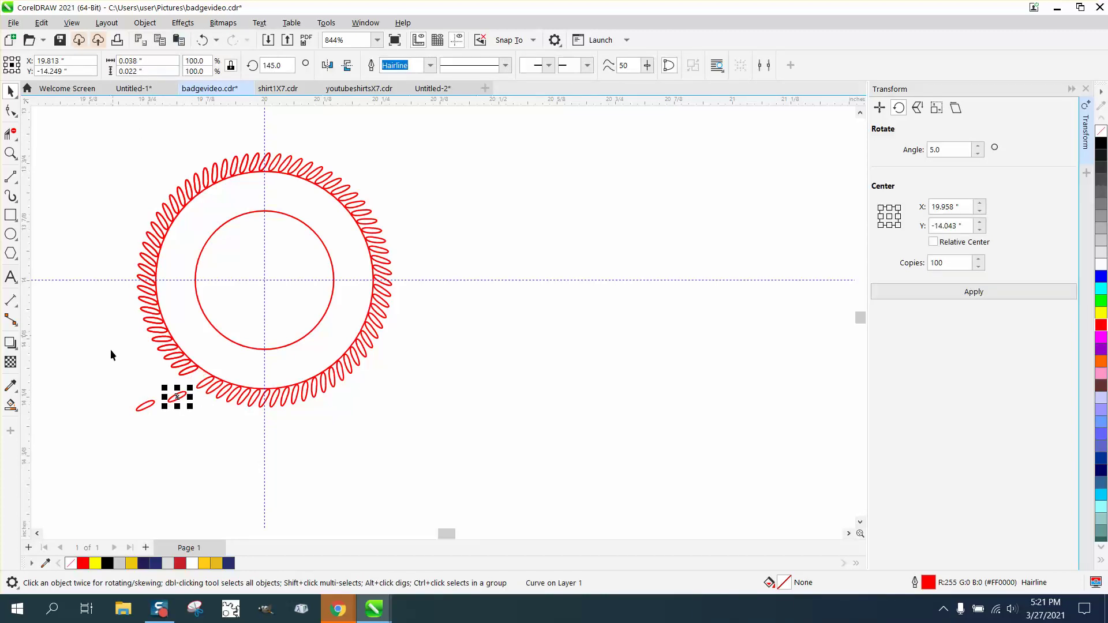
click(206, 40)
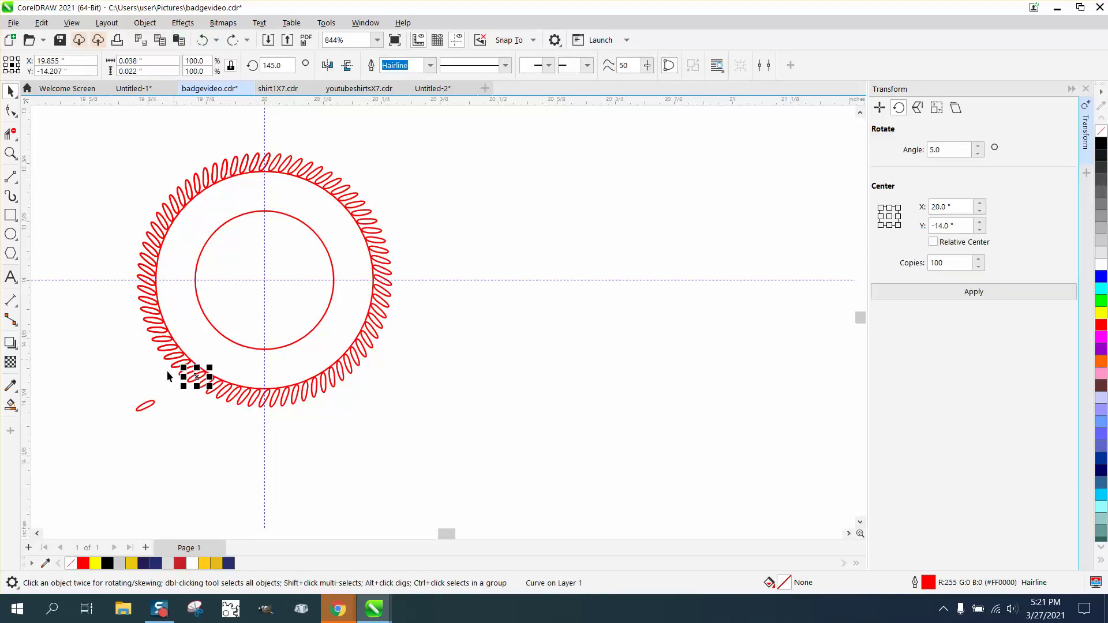
drag(155, 407, 155, 406)
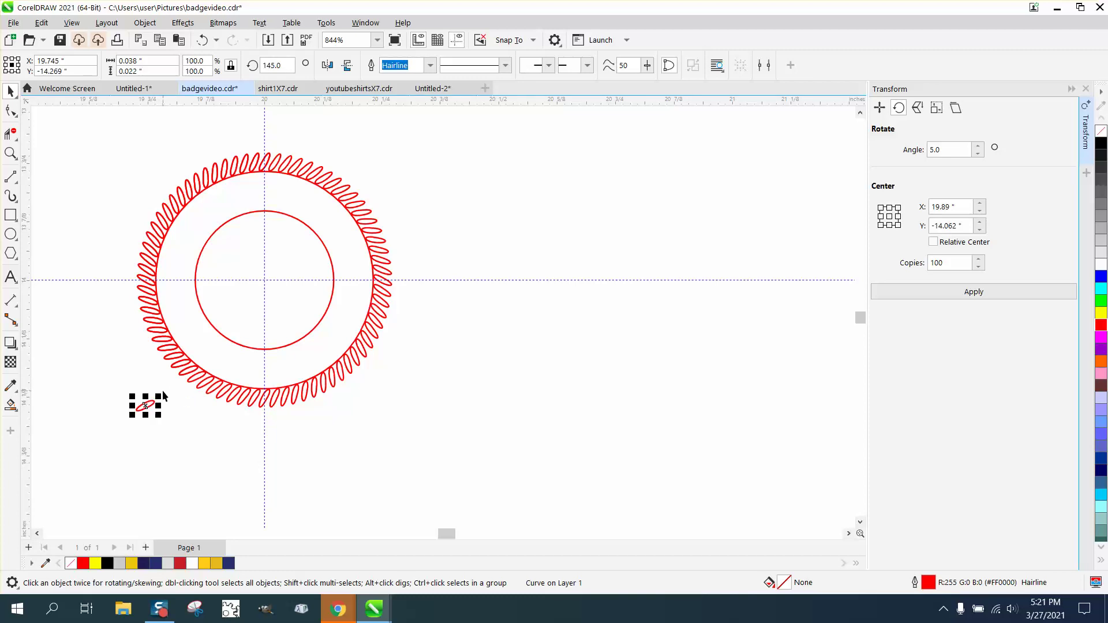
key(Delete)
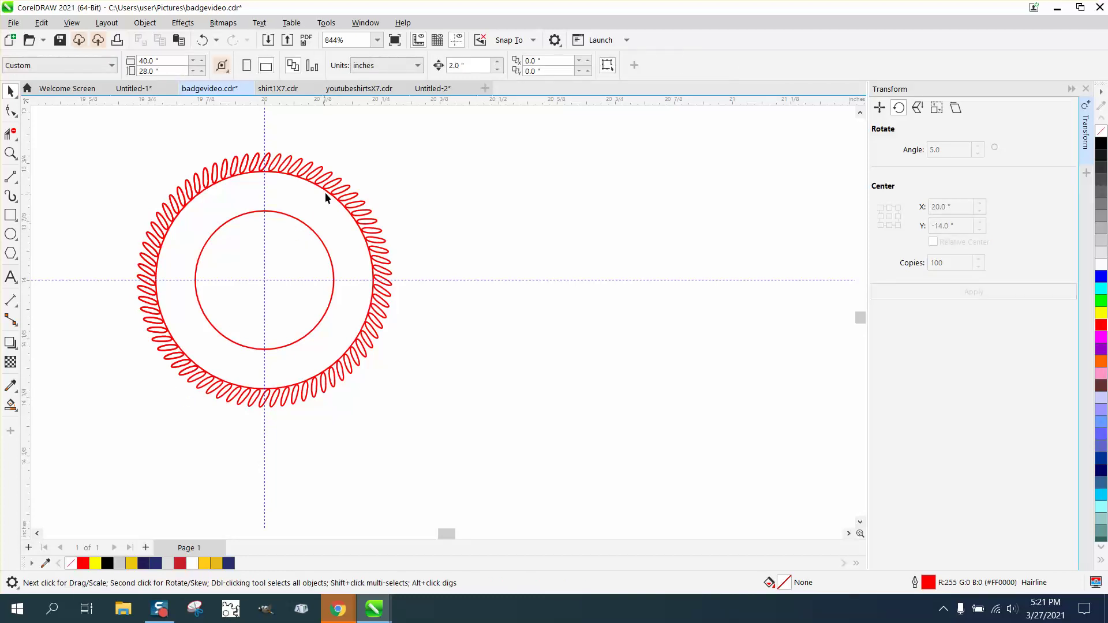
Check the ring for stacked duplicates by selecting all objects and test-moving two lower-left strands, undoing the moves
drag(257, 345, 471, 424)
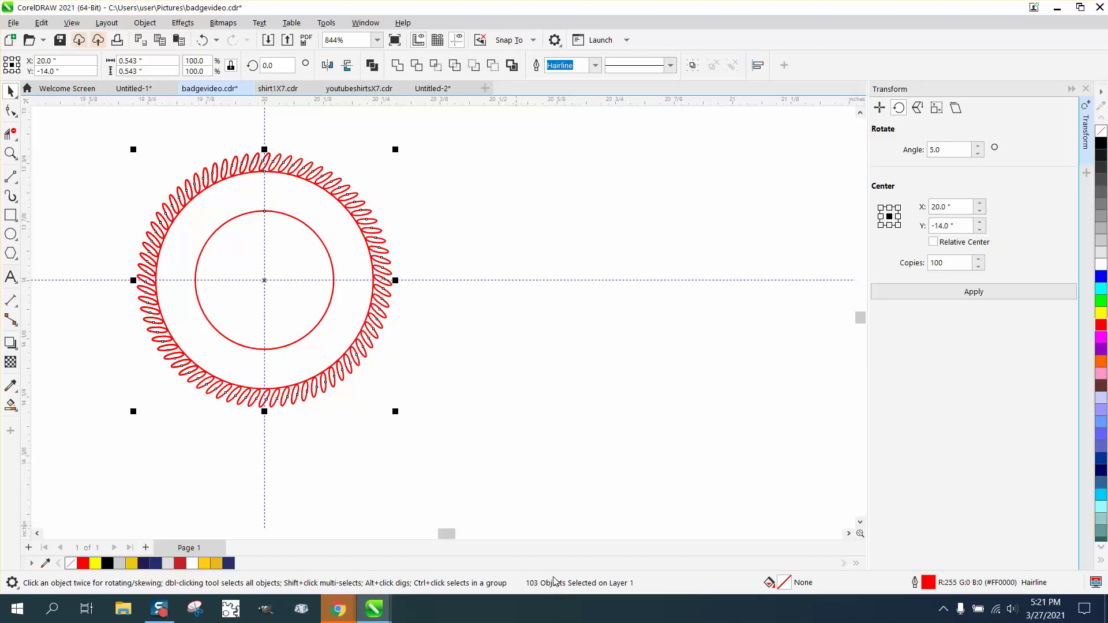
click(327, 469)
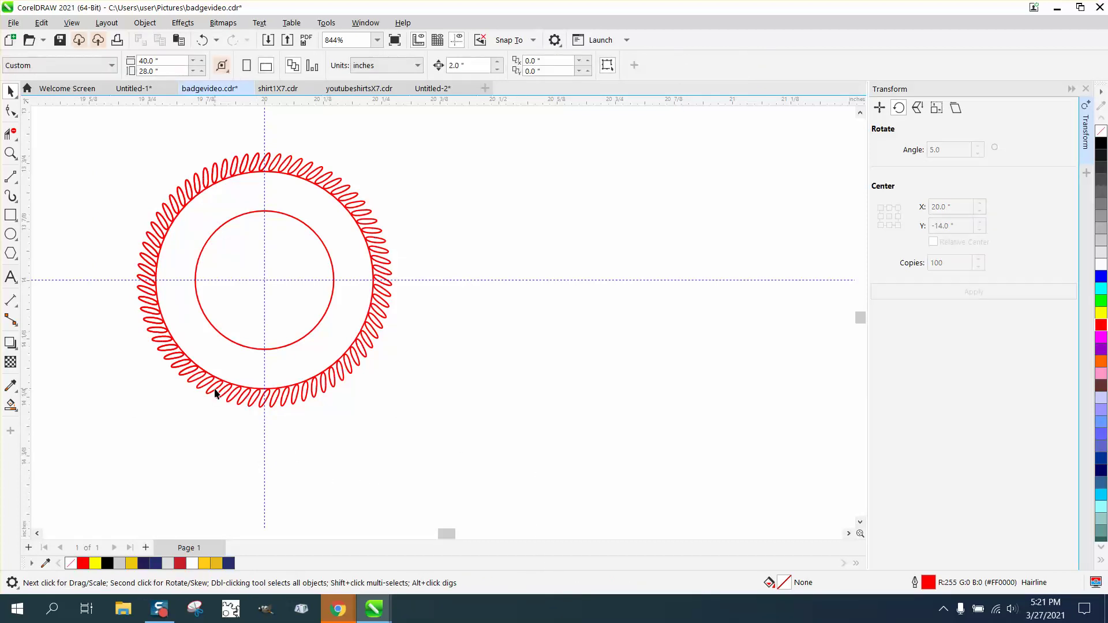
click(215, 393)
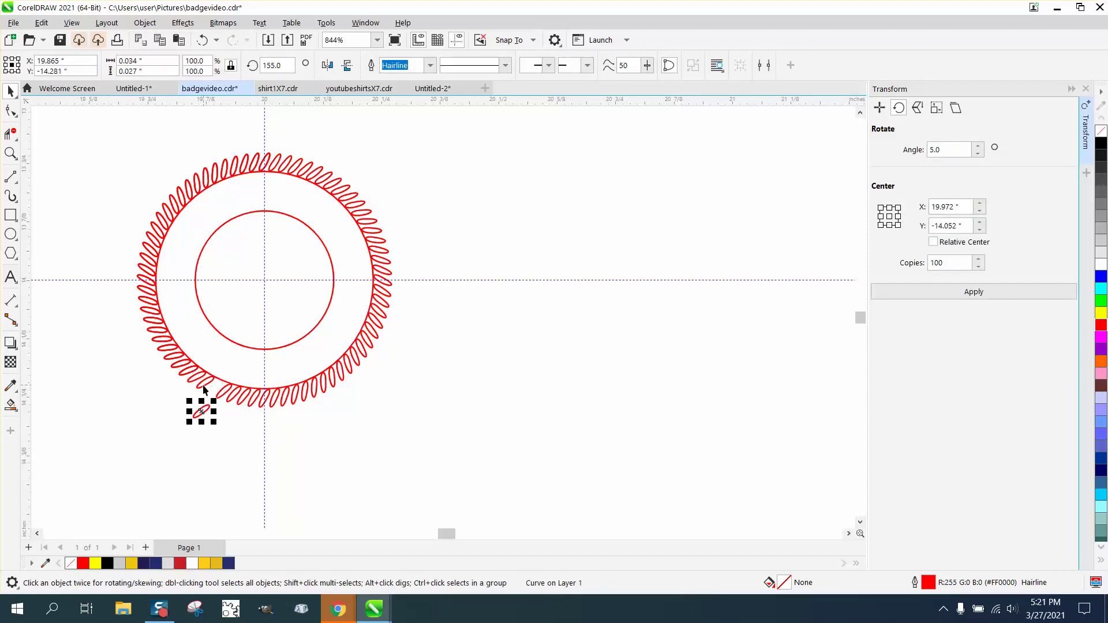
drag(201, 411, 182, 395)
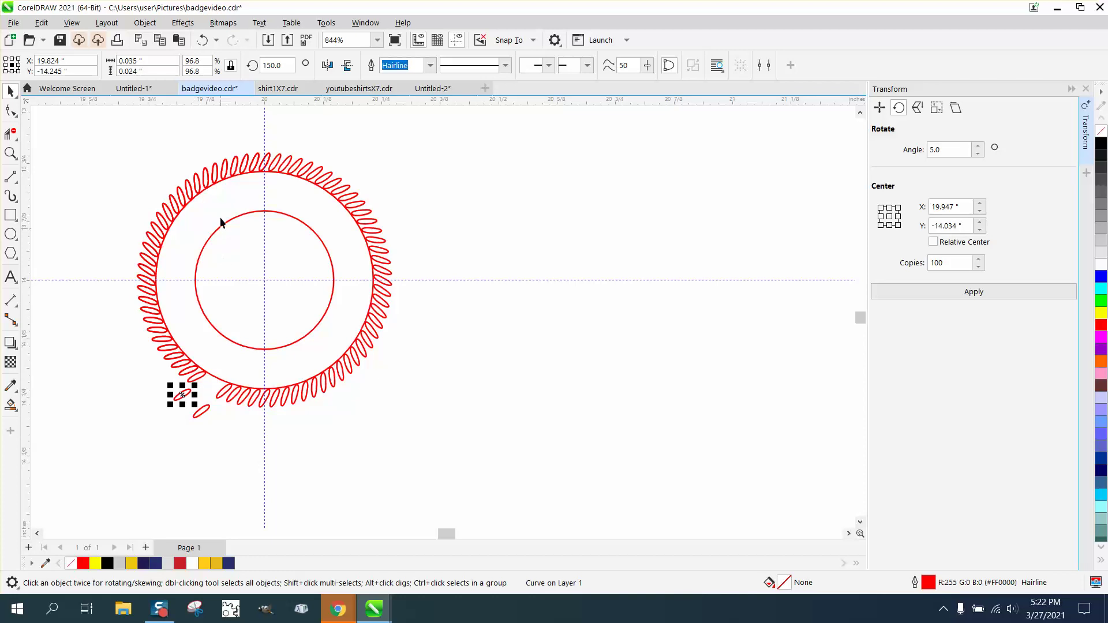
click(202, 40)
click(202, 41)
click(204, 42)
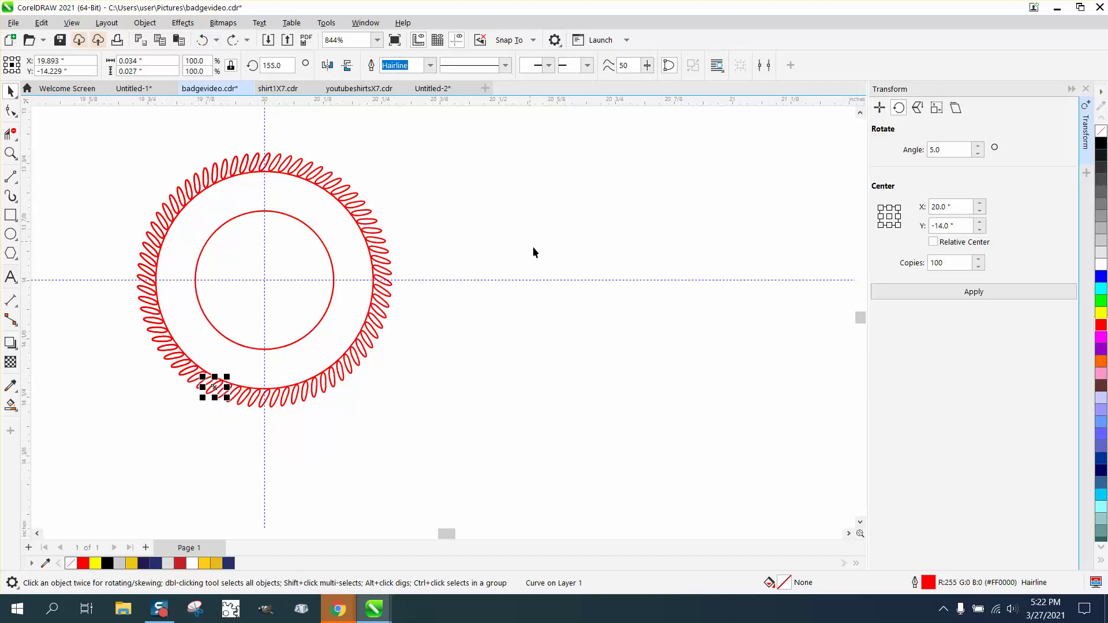
Create an enlarged concentric copy of the circle inside the strands, about 0.561 inches in diameter, enclosing the rope ring
scroll(496, 289, down, 2)
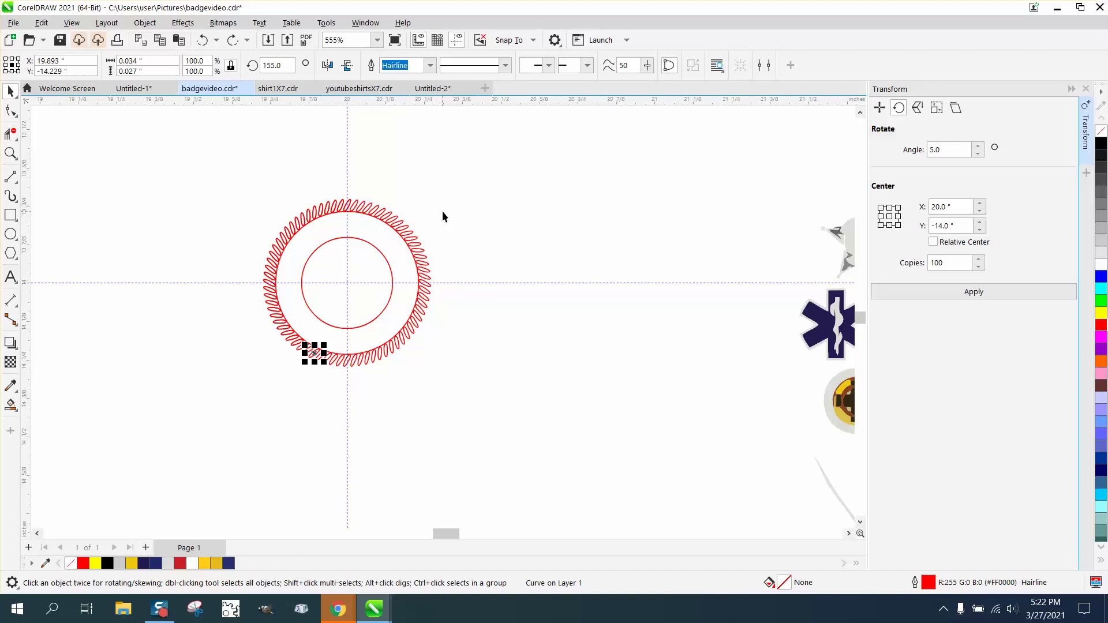
click(10, 153)
drag(272, 179, 584, 411)
click(10, 91)
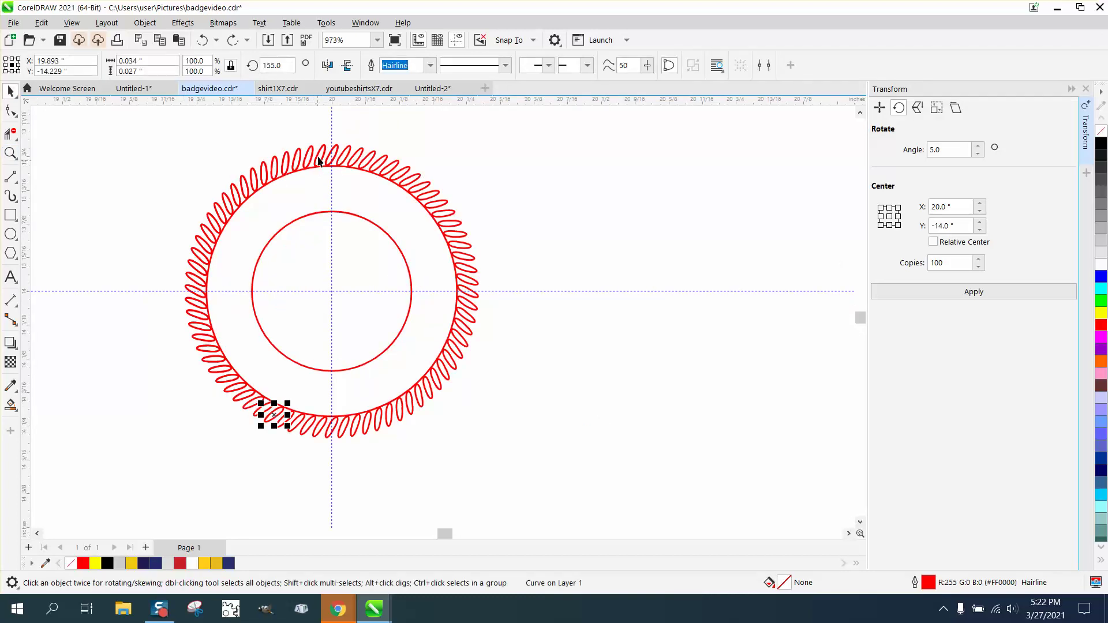
click(372, 160)
click(372, 171)
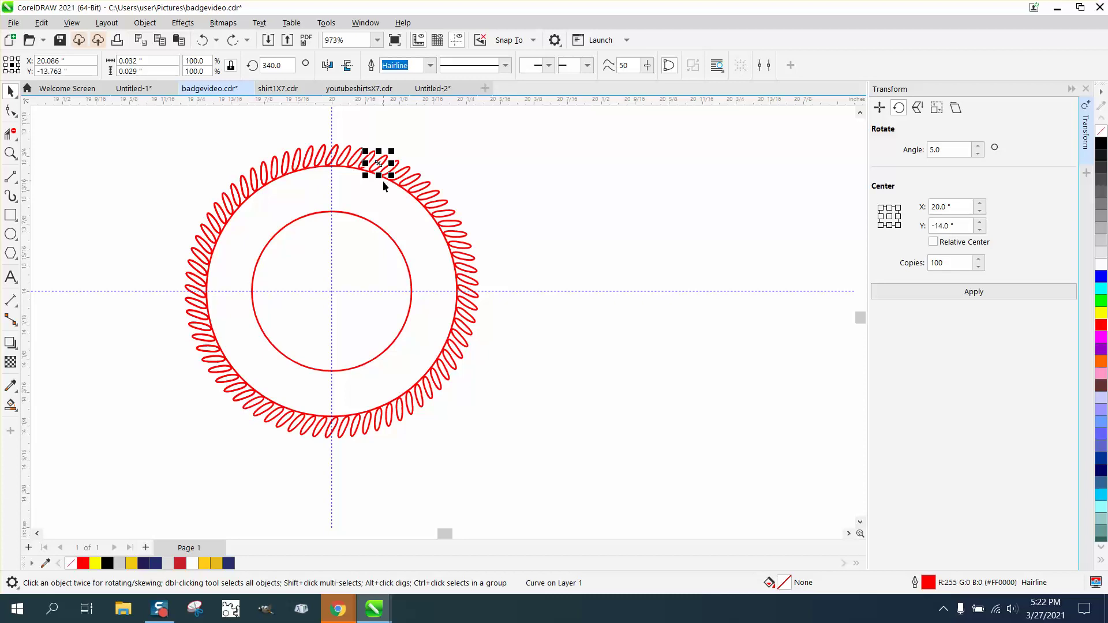
click(384, 183)
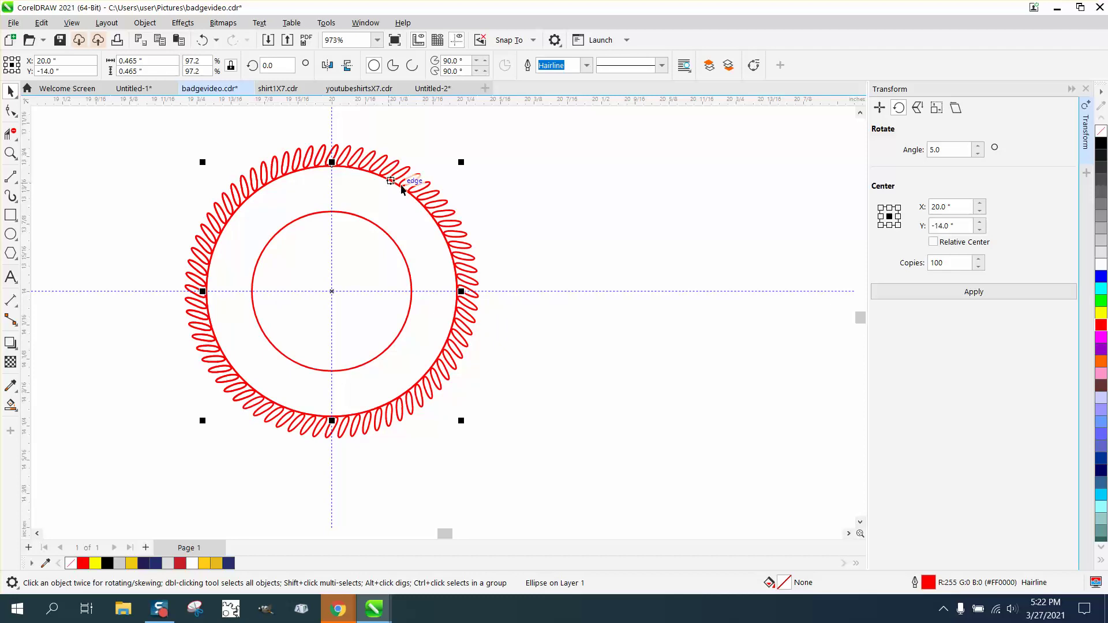
drag(463, 164, 508, 137)
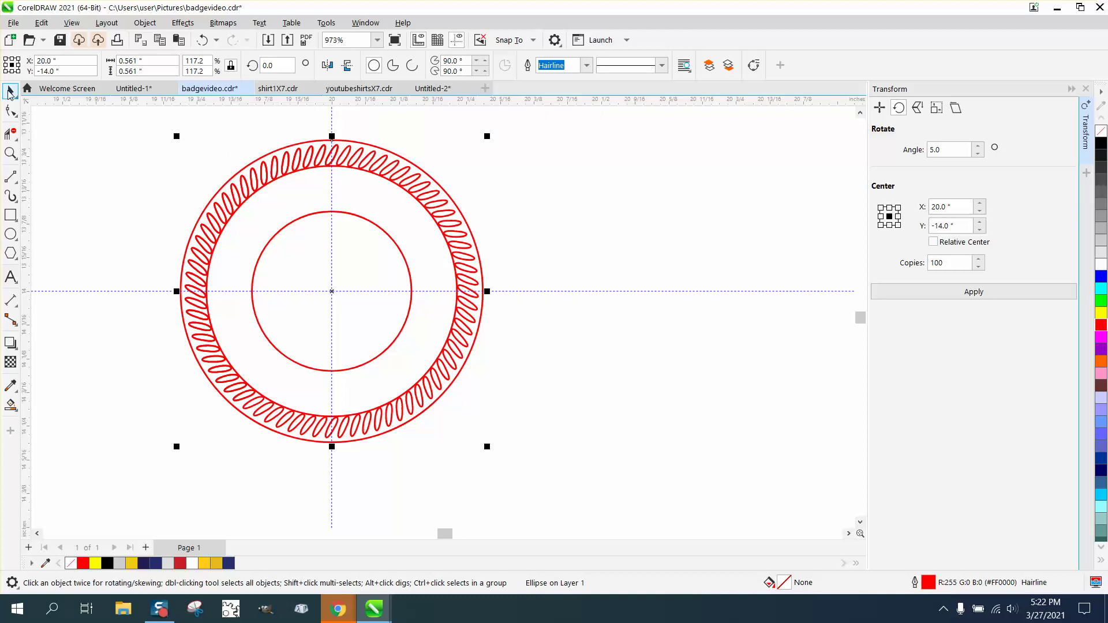
Shrink the circle just inside the rope strands about its centre to about 0.452 inches in diameter
click(396, 187)
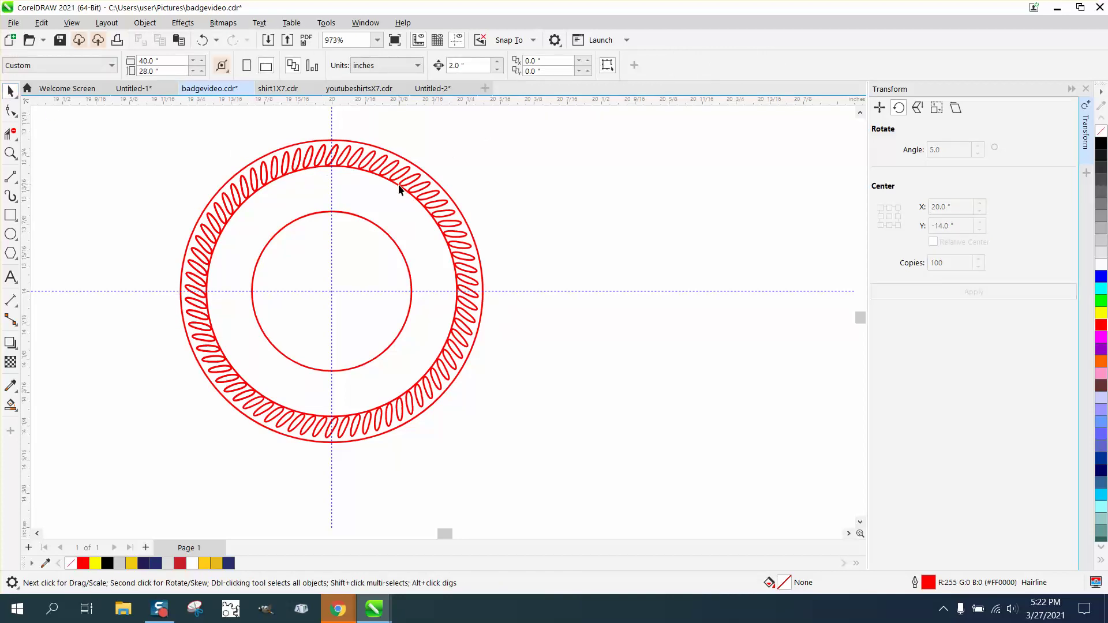
click(398, 186)
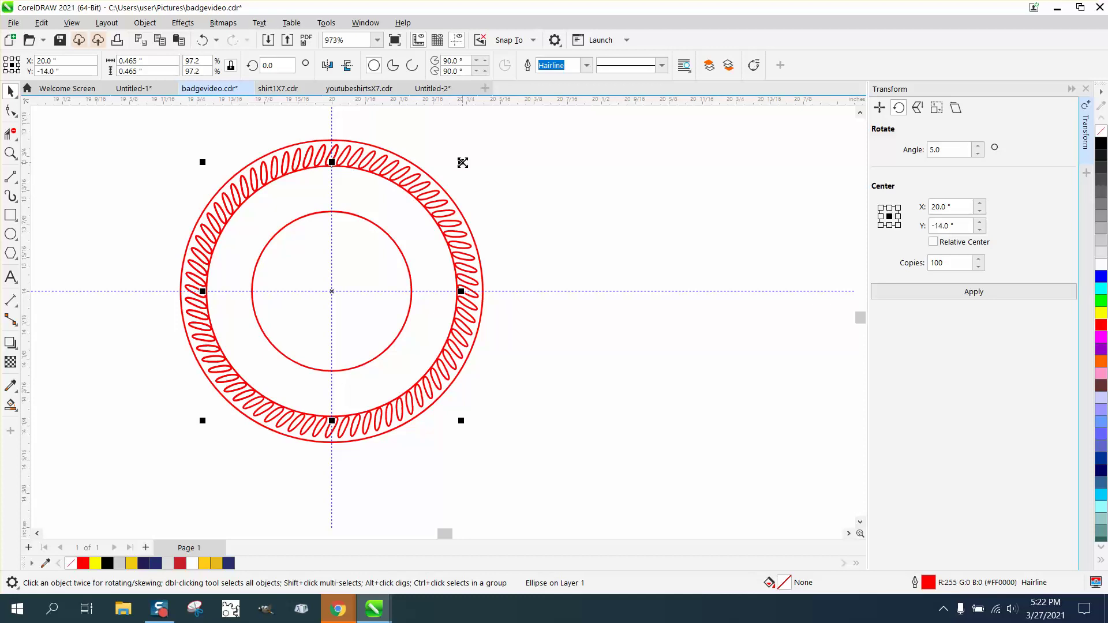
drag(461, 163, 458, 166)
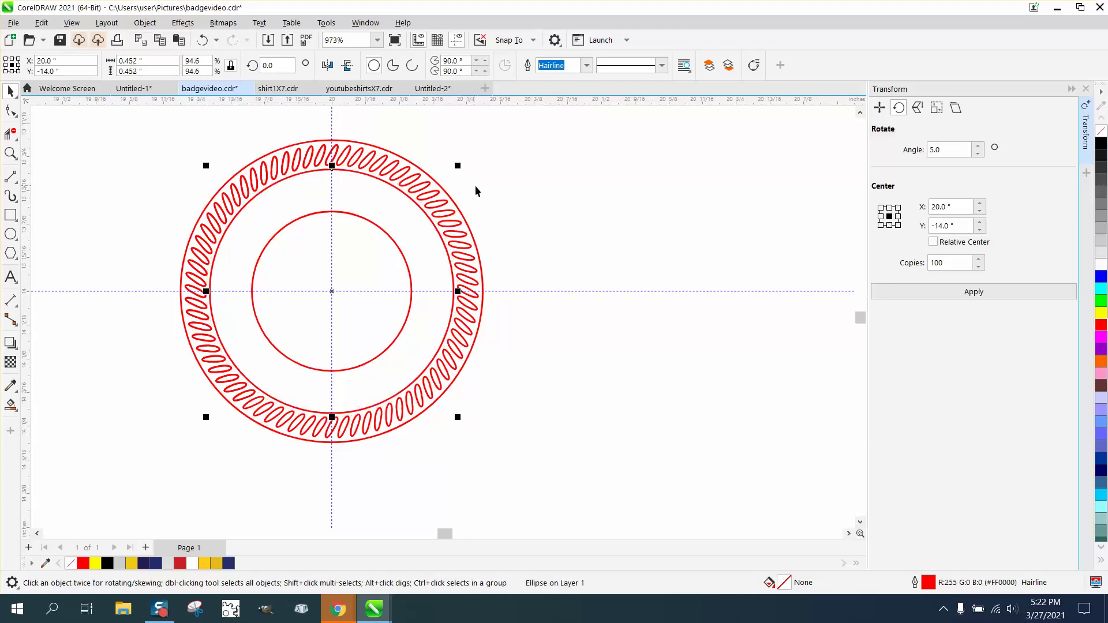
Close the transform settings and examine the county seal's rings and lettering on the original badge image
click(390, 241)
scroll(411, 238, down, 3)
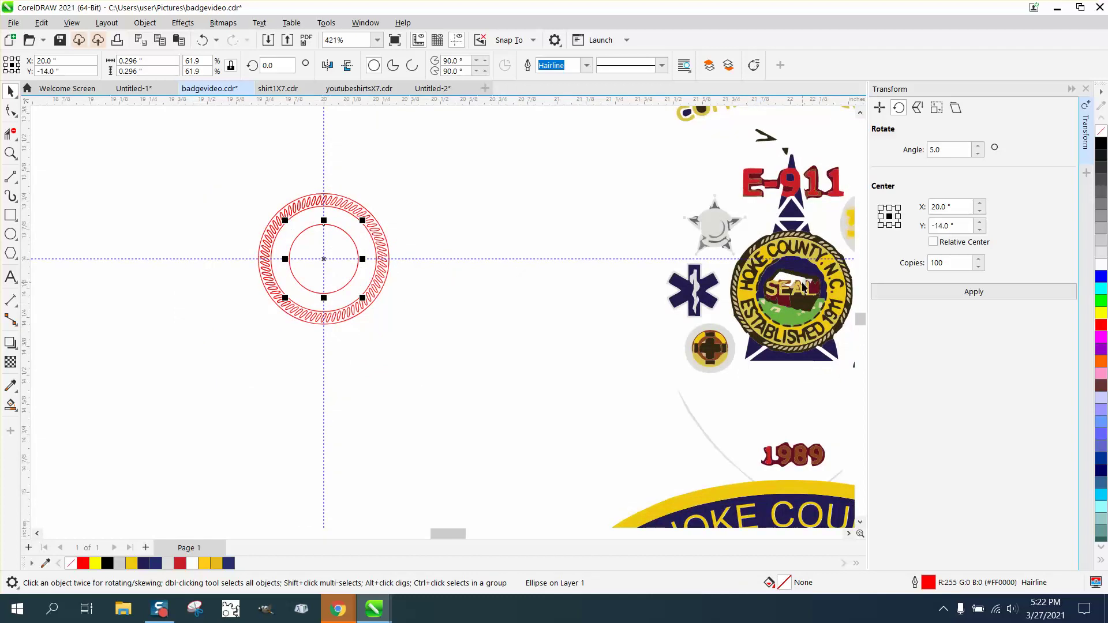
scroll(661, 275, down, 6)
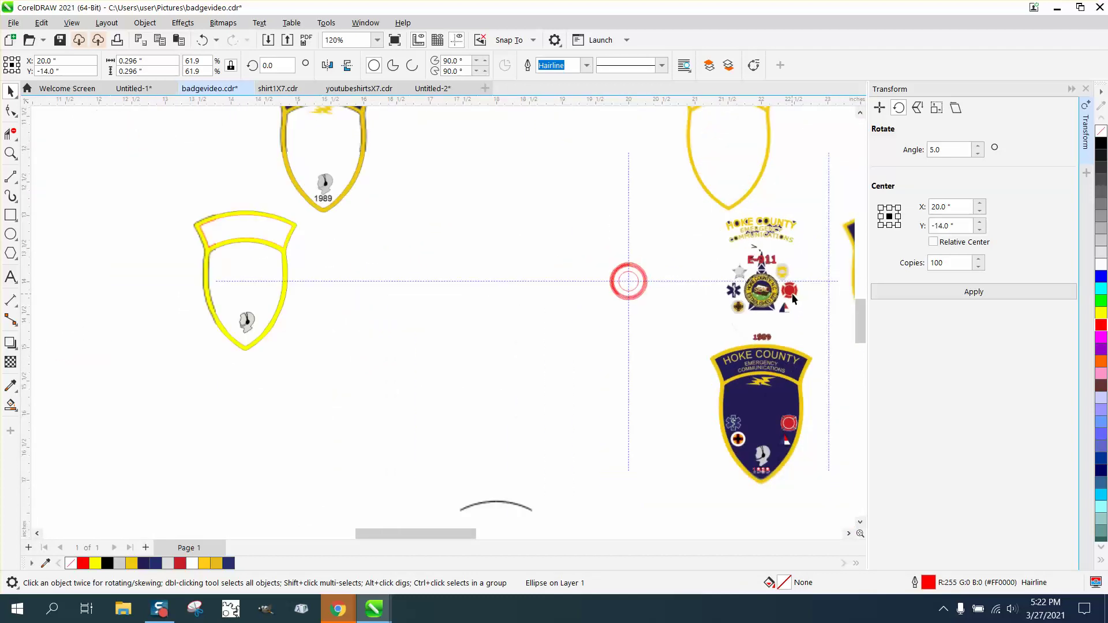
scroll(835, 296, down, 1)
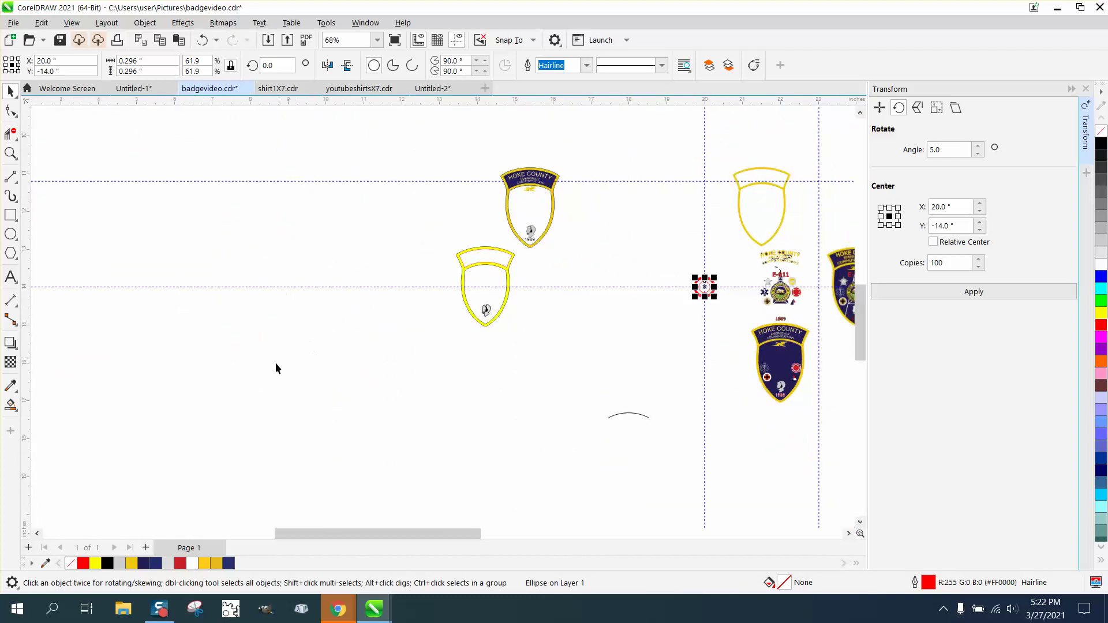
click(1086, 89)
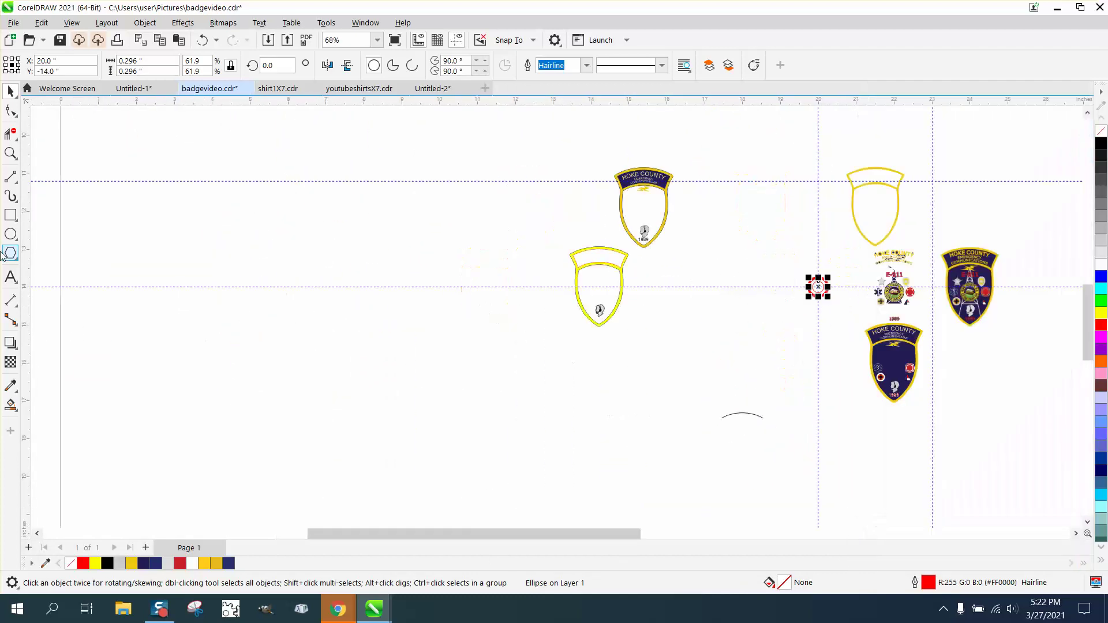
click(10, 153)
drag(954, 279, 1038, 322)
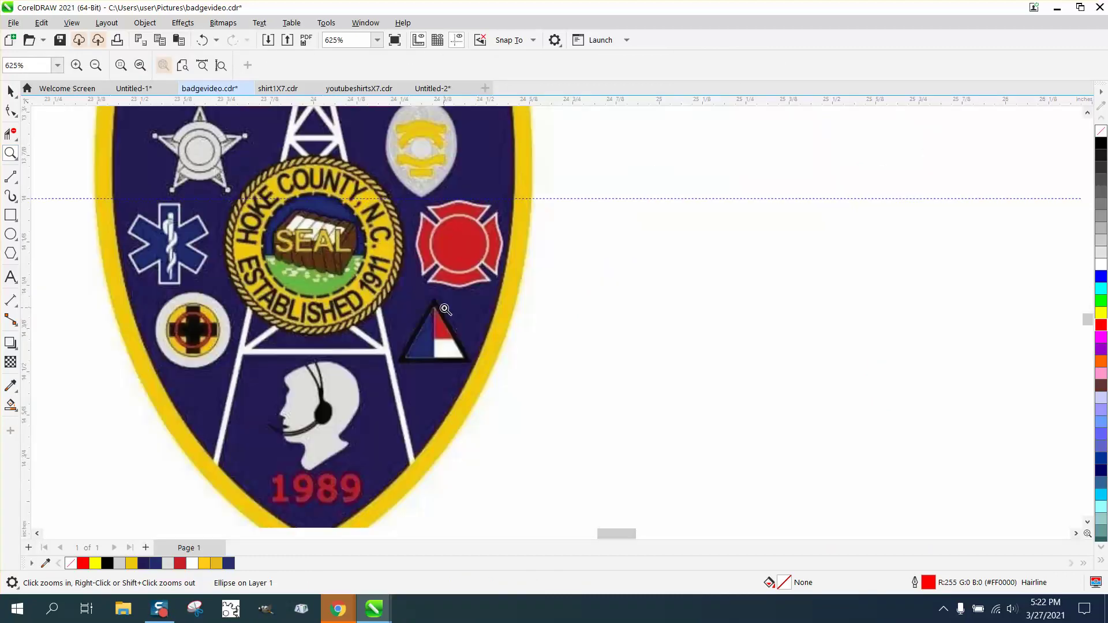
Examine the seal's inner ring on the original badge image and return to the selected inner circle
drag(234, 186, 473, 310)
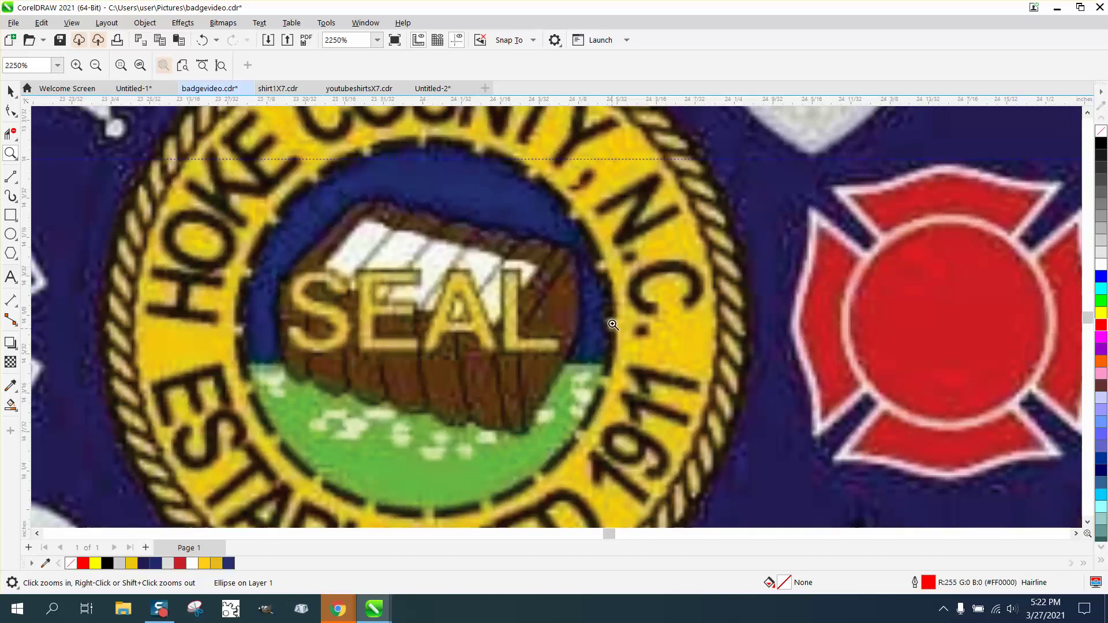
scroll(386, 265, down, 3)
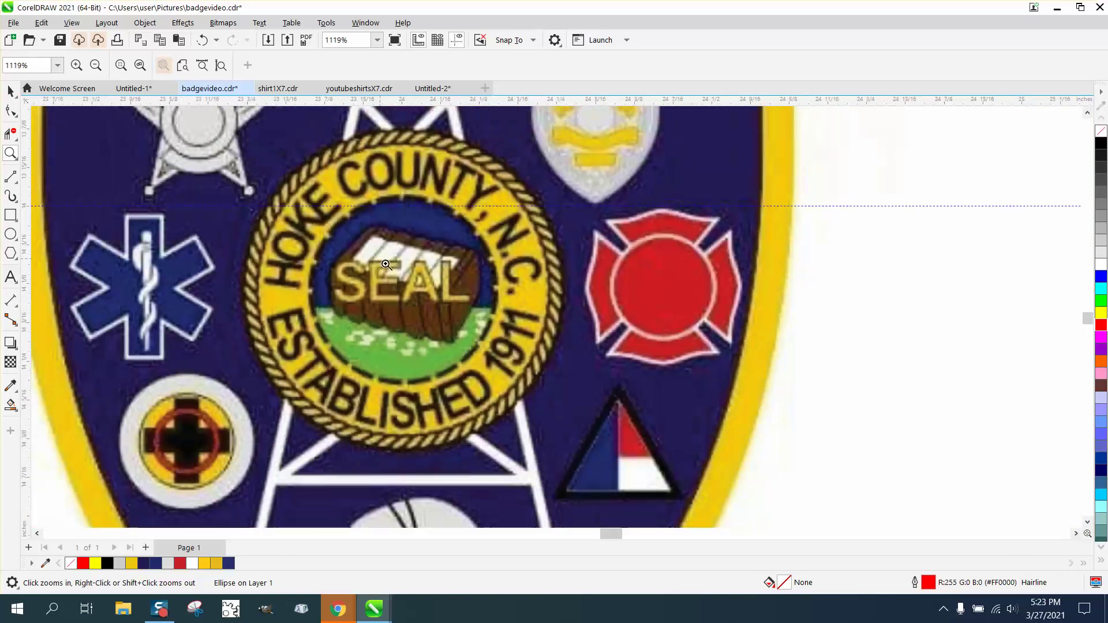
scroll(421, 283, down, 5)
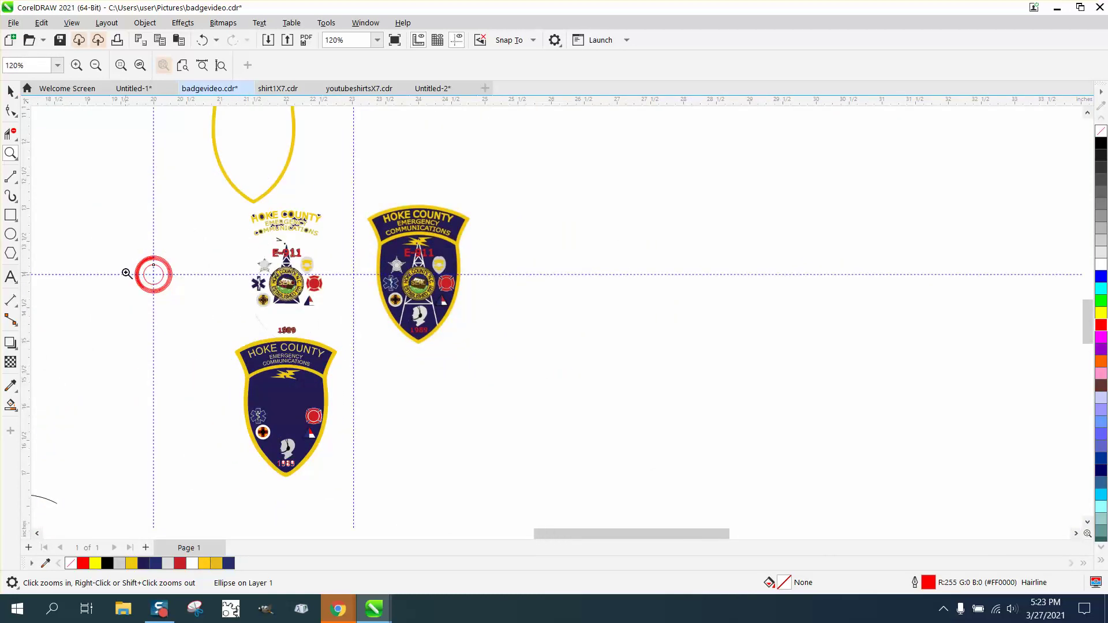
key(shift+F2)
key(space)
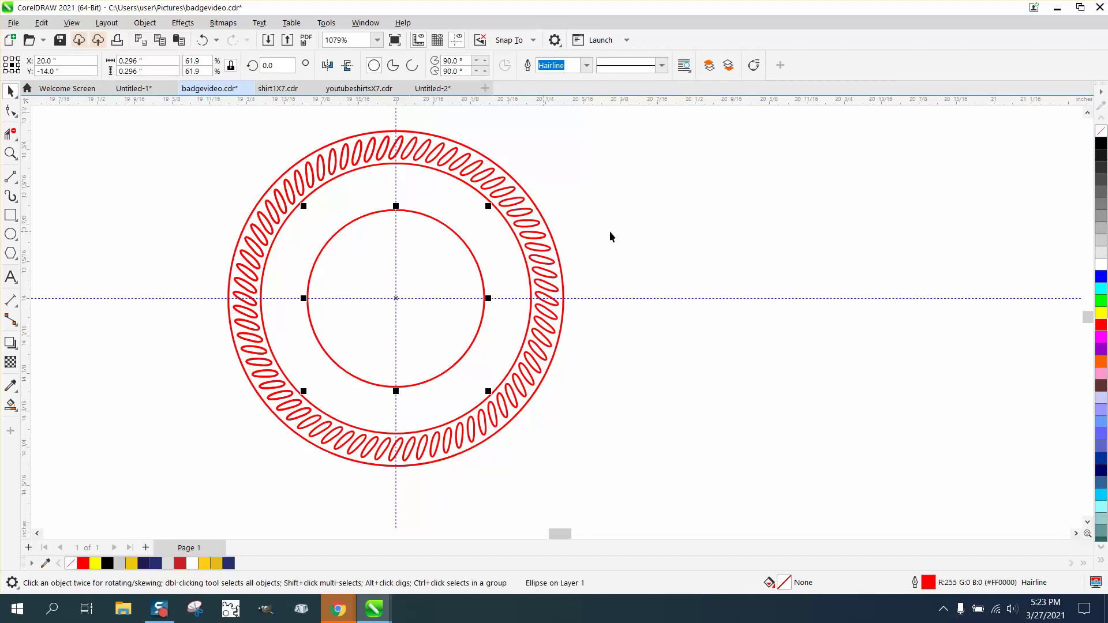
Give the innermost circle a black outline 2.0 px wide
click(464, 247)
click(465, 251)
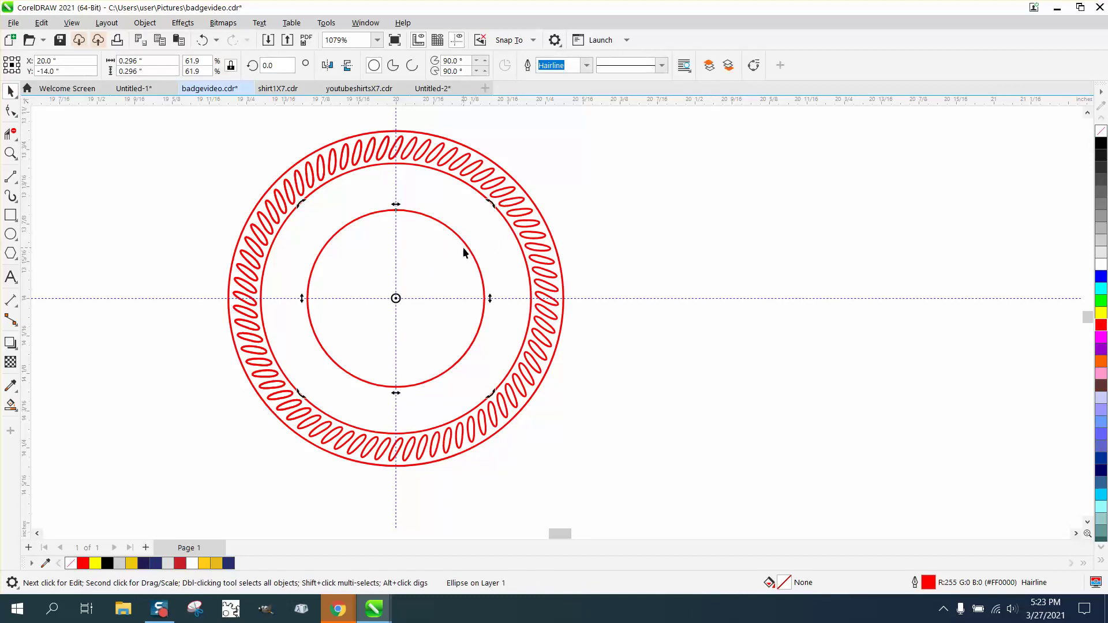
click(468, 246)
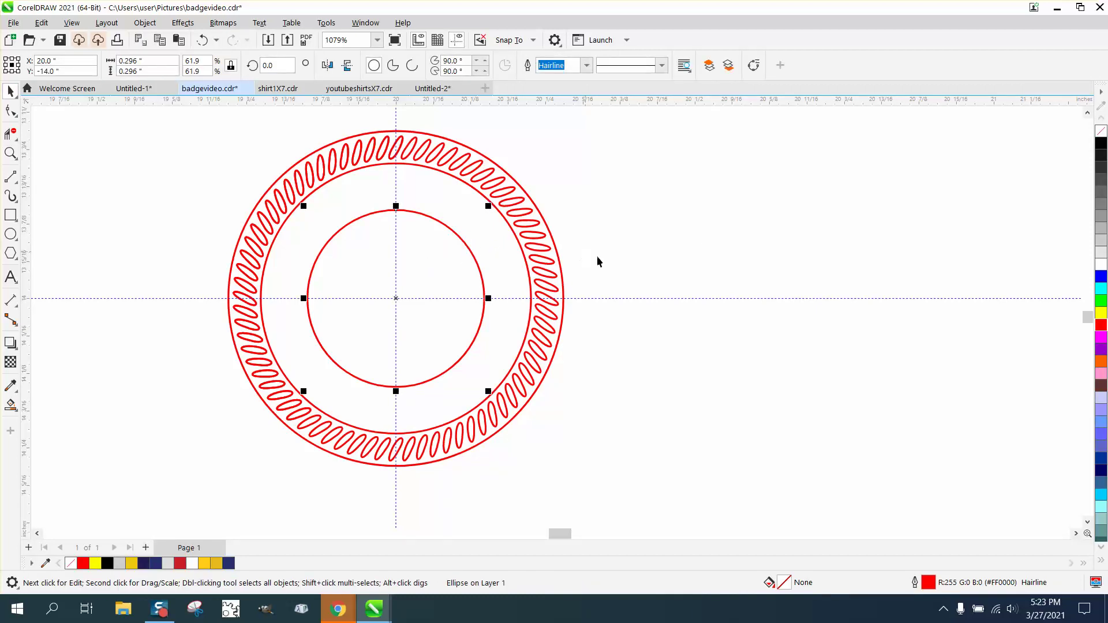
double_click(931, 585)
click(467, 254)
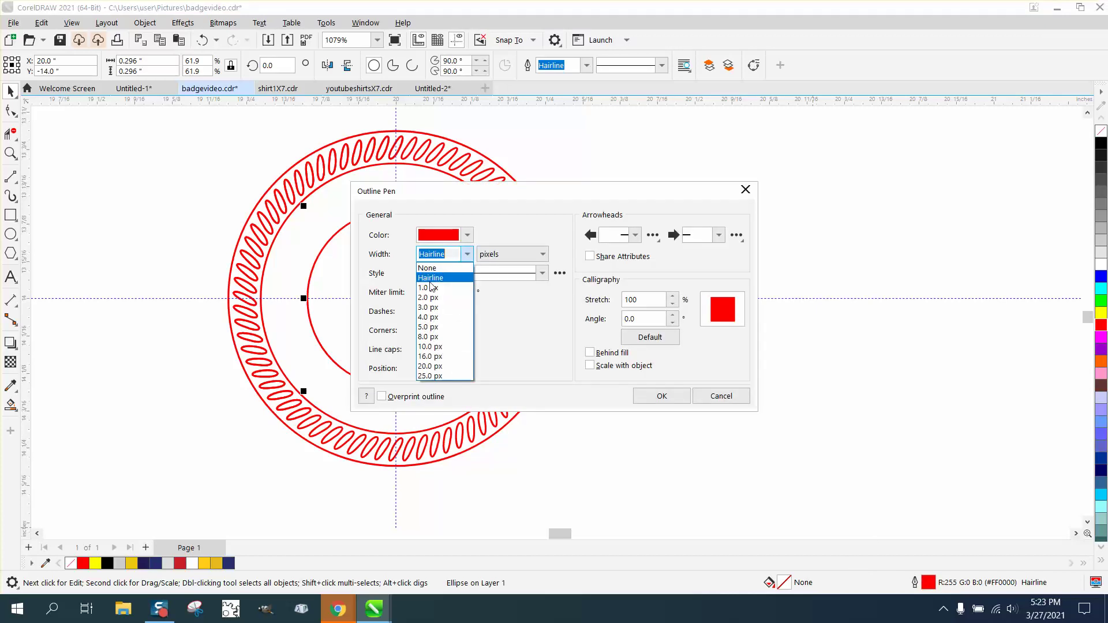
click(428, 295)
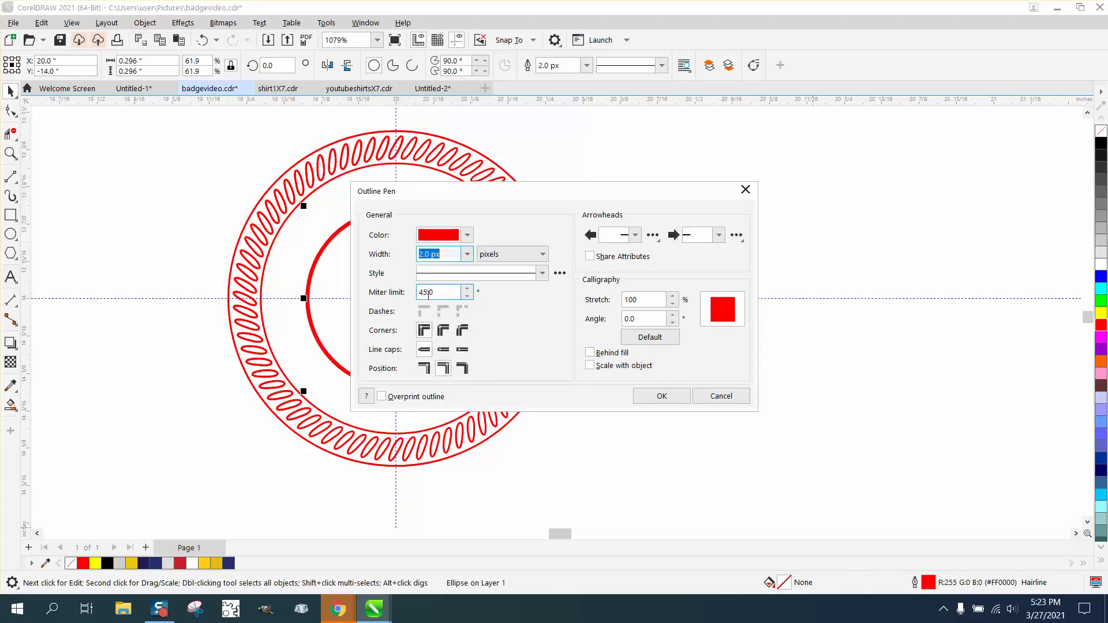
click(467, 235)
click(436, 307)
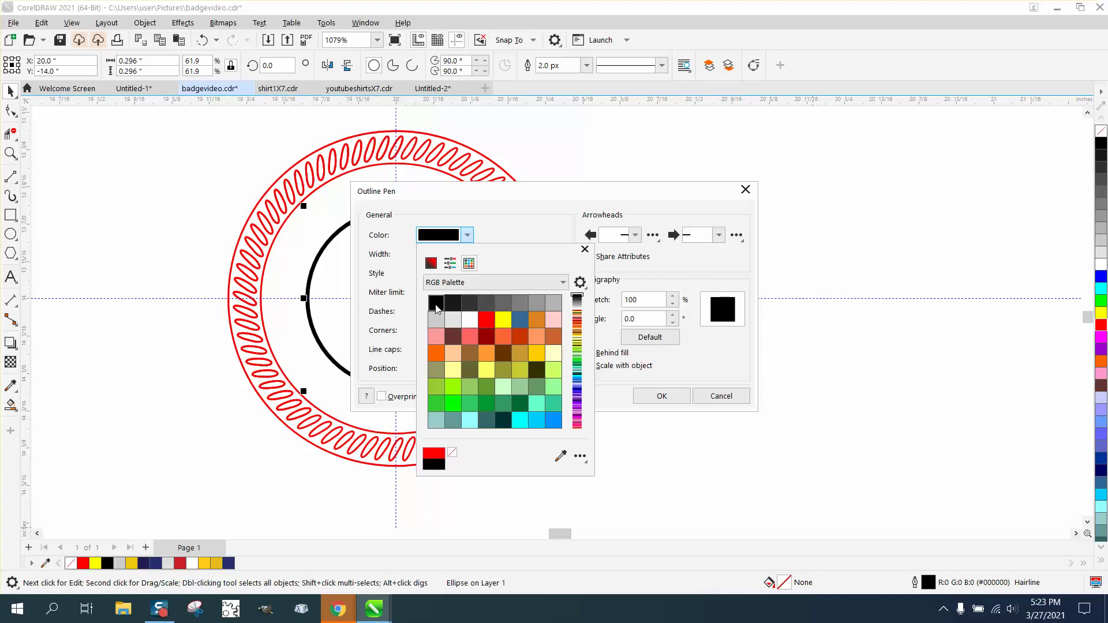
click(674, 398)
click(664, 396)
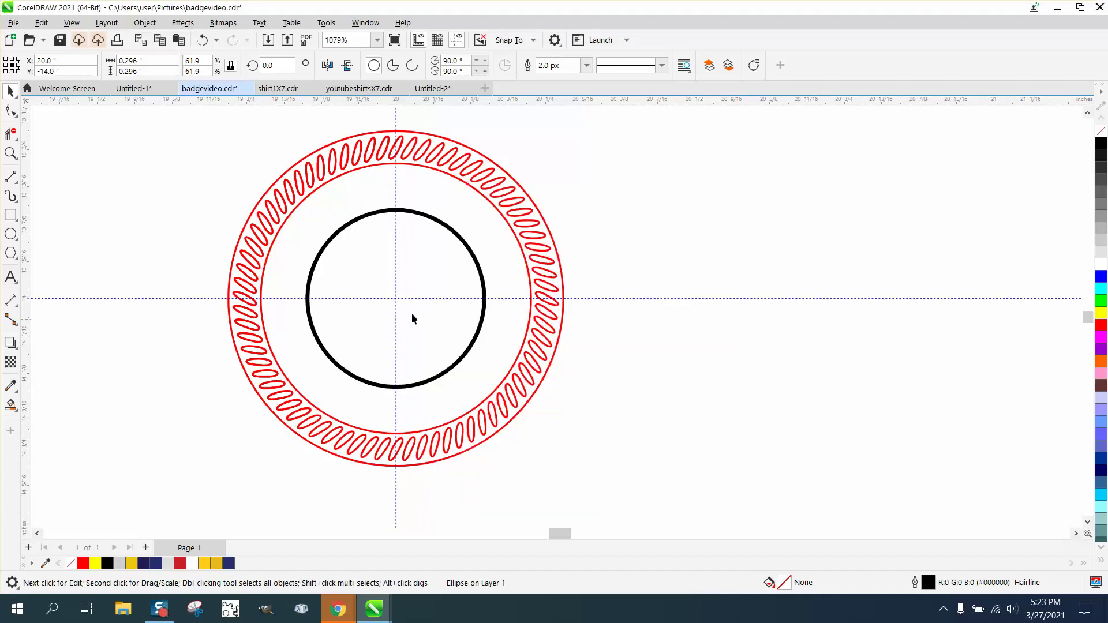
Draw a vertical line about 0.431 inches long and centre it on the concentric circles
click(11, 176)
drag(169, 168, 180, 430)
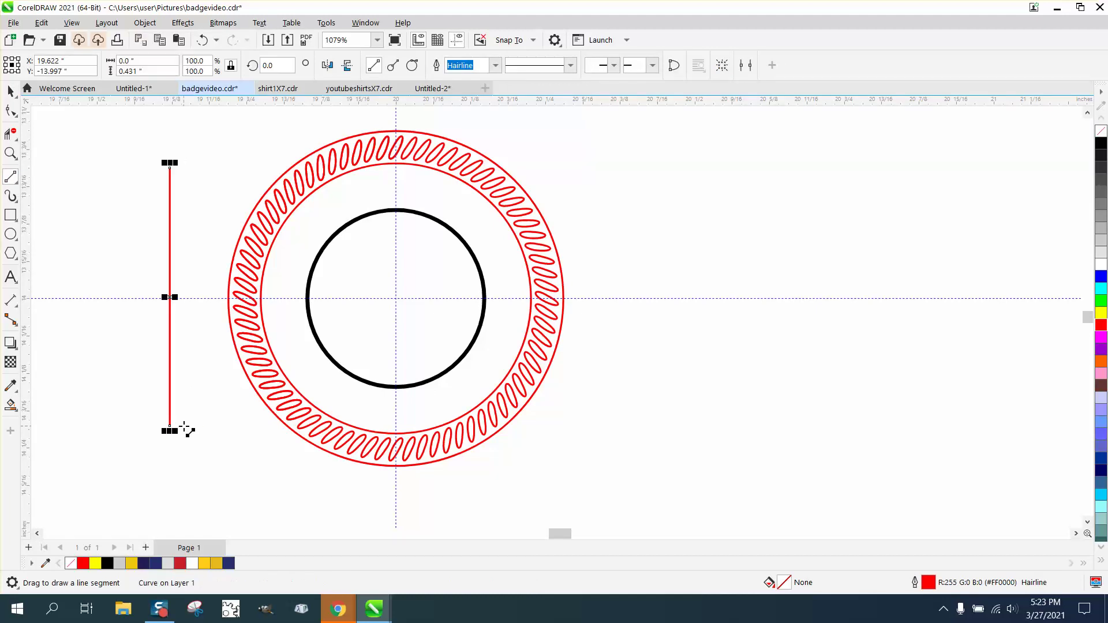
key(p)
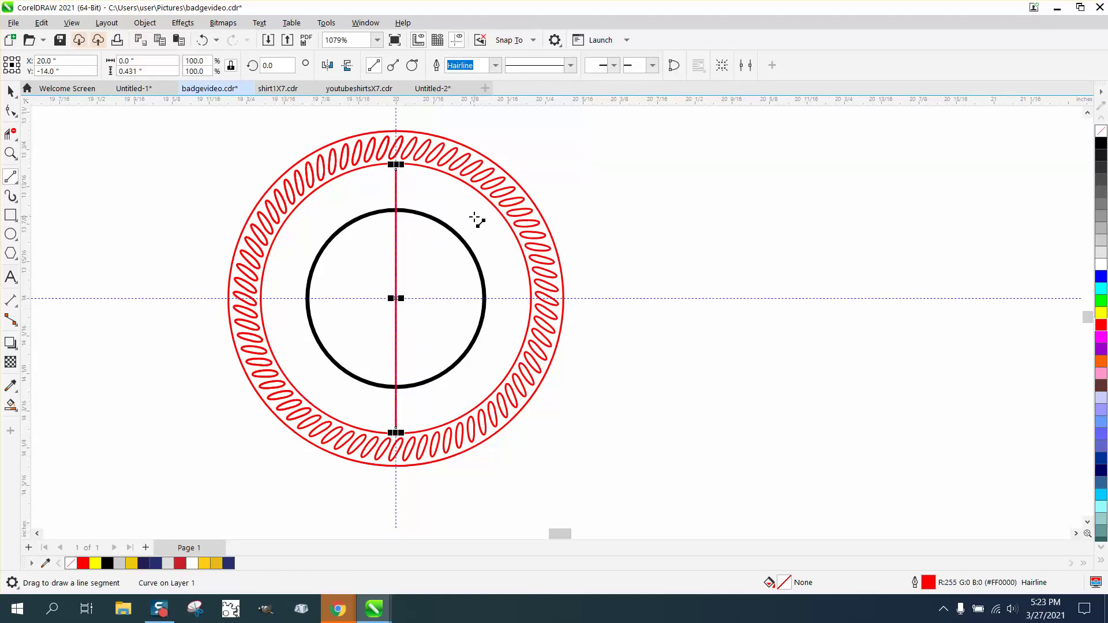
Calculate 360 ÷ 20 in Calculator to find the angle between the ring's tick marks
key(XF86Calculator)
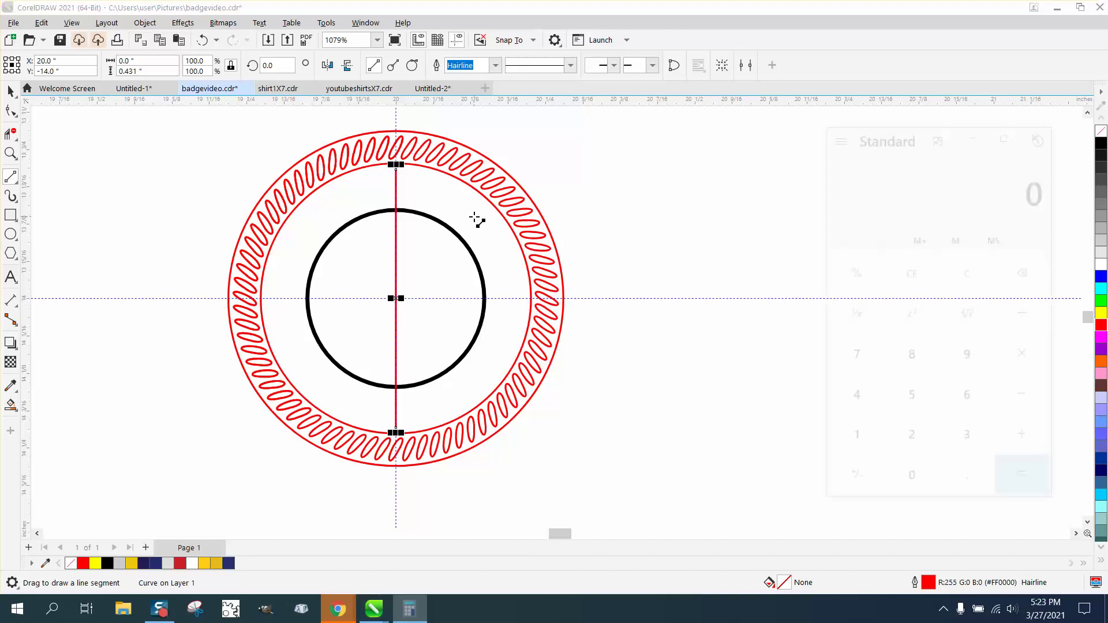
text(360 ÷ 20)
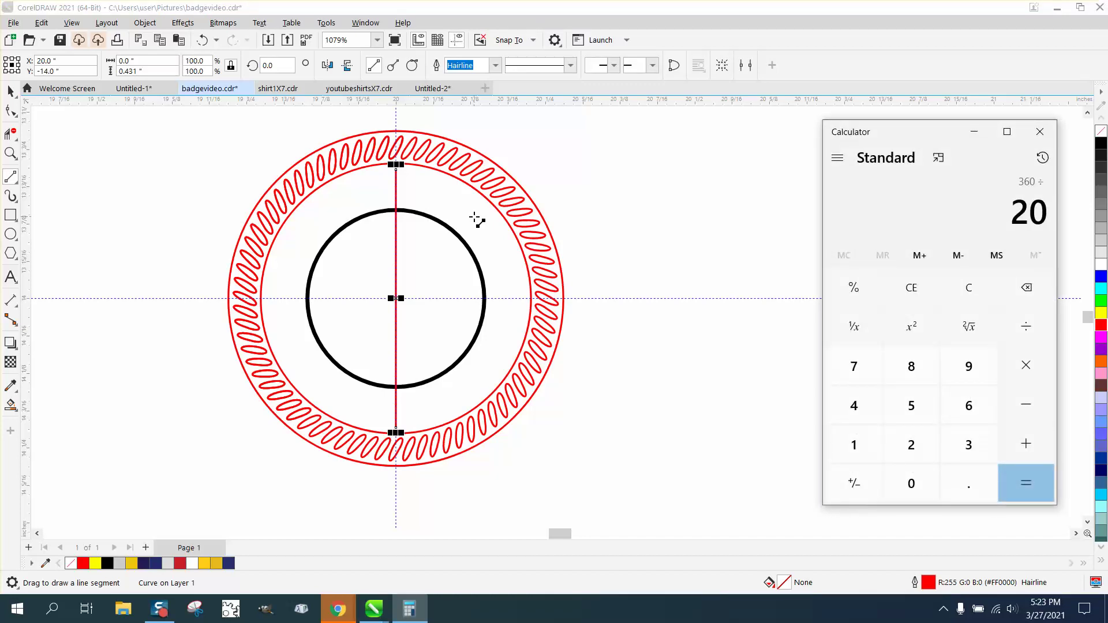
key(Return)
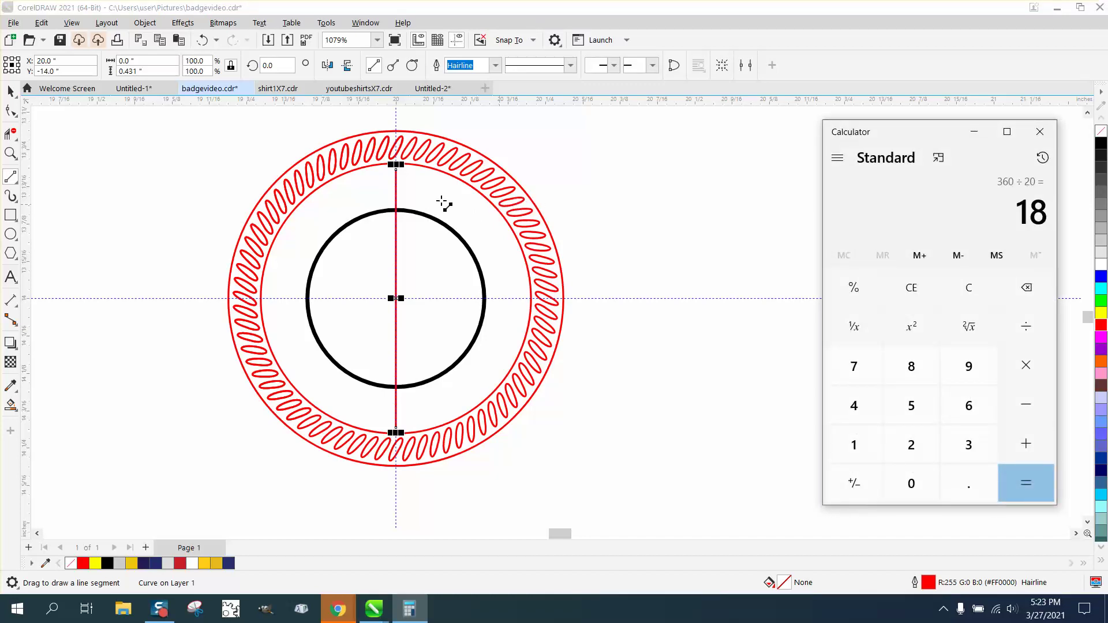
key(alt+F4)
Create a copy of the vertical line rotated 18 degrees about the circles' centre
click(10, 93)
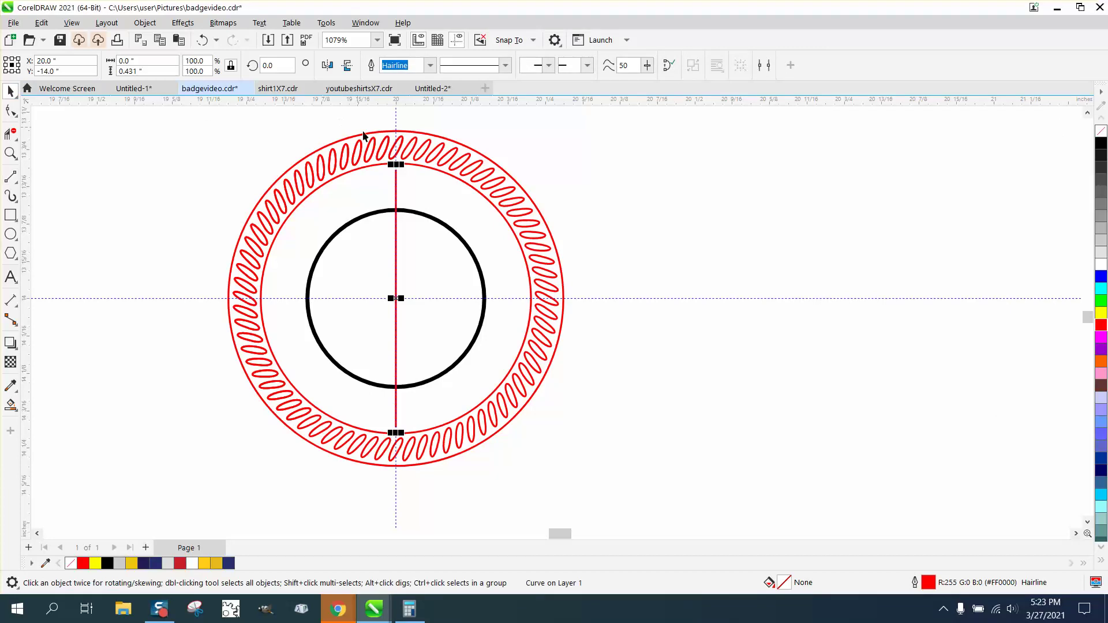
click(396, 298)
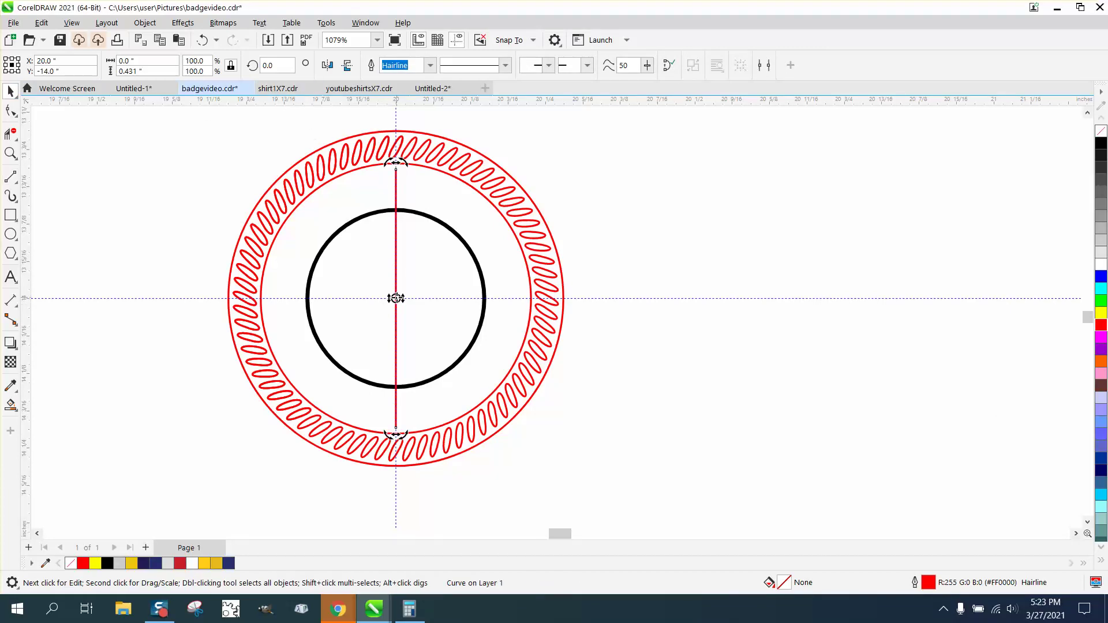
click(277, 65)
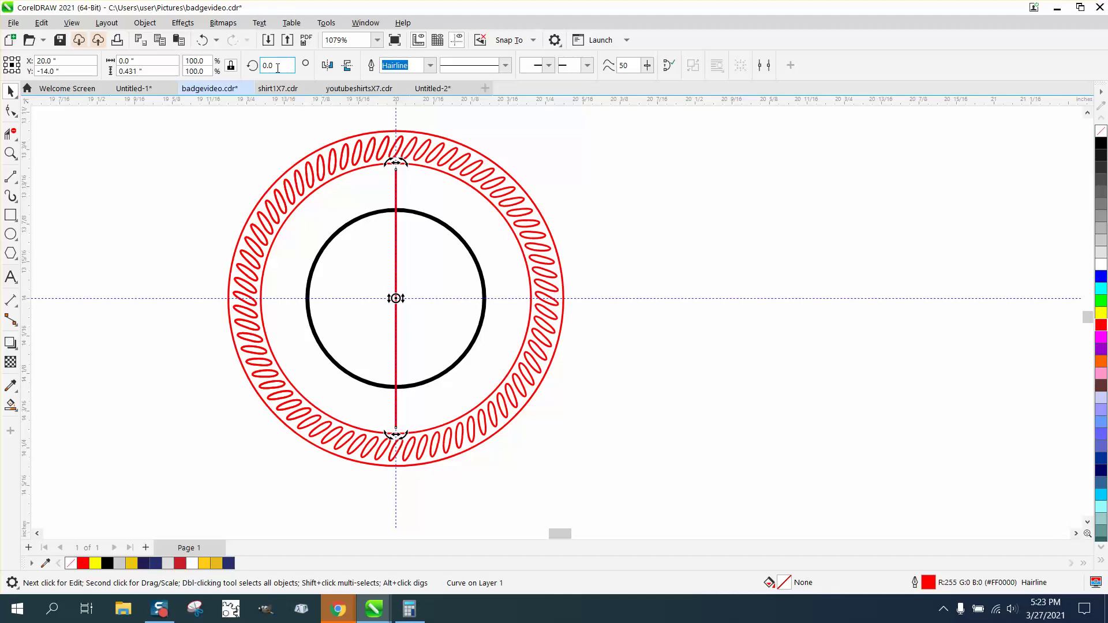
text(18)
key(Return)
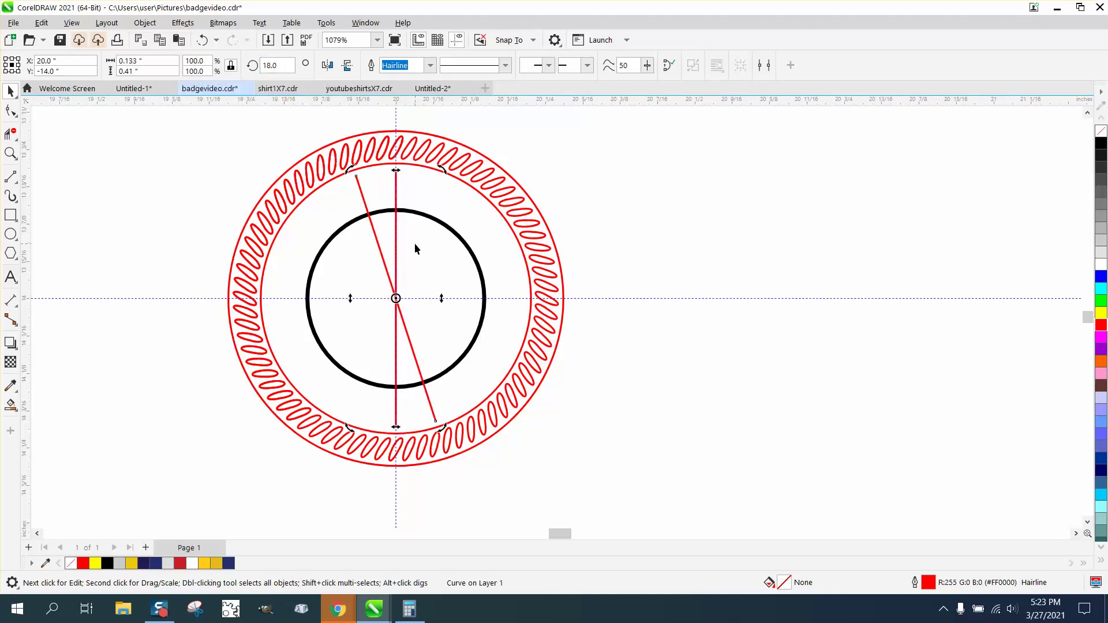
Compare the spacing of the inner ring's tick marks on the original badge image with the drawn seal
scroll(366, 230, down, 3)
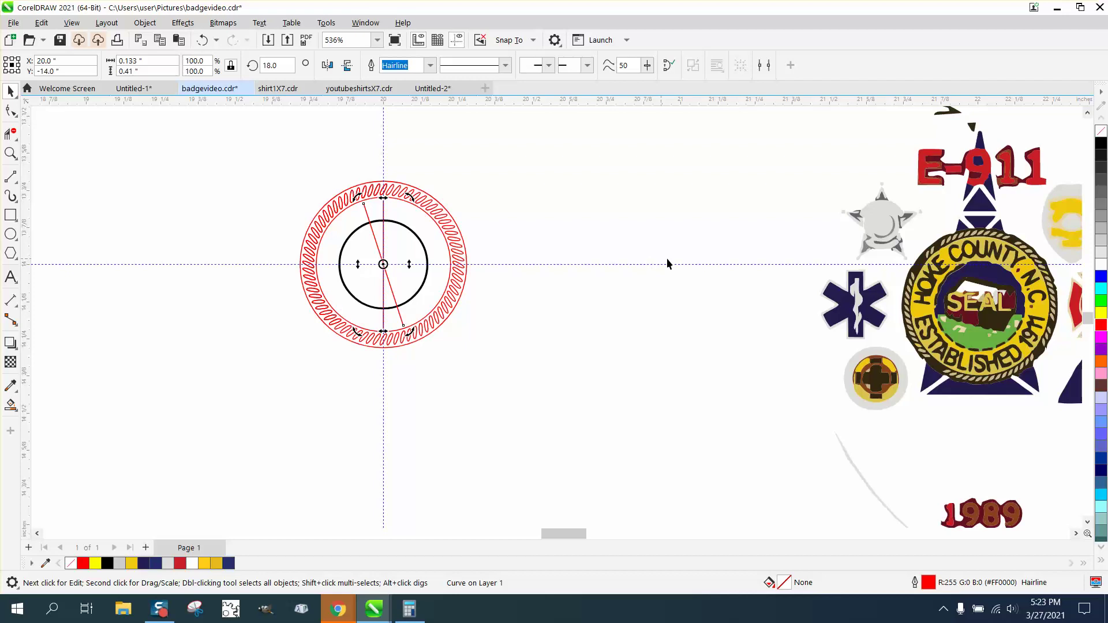
click(11, 153)
scroll(309, 279, down, 2)
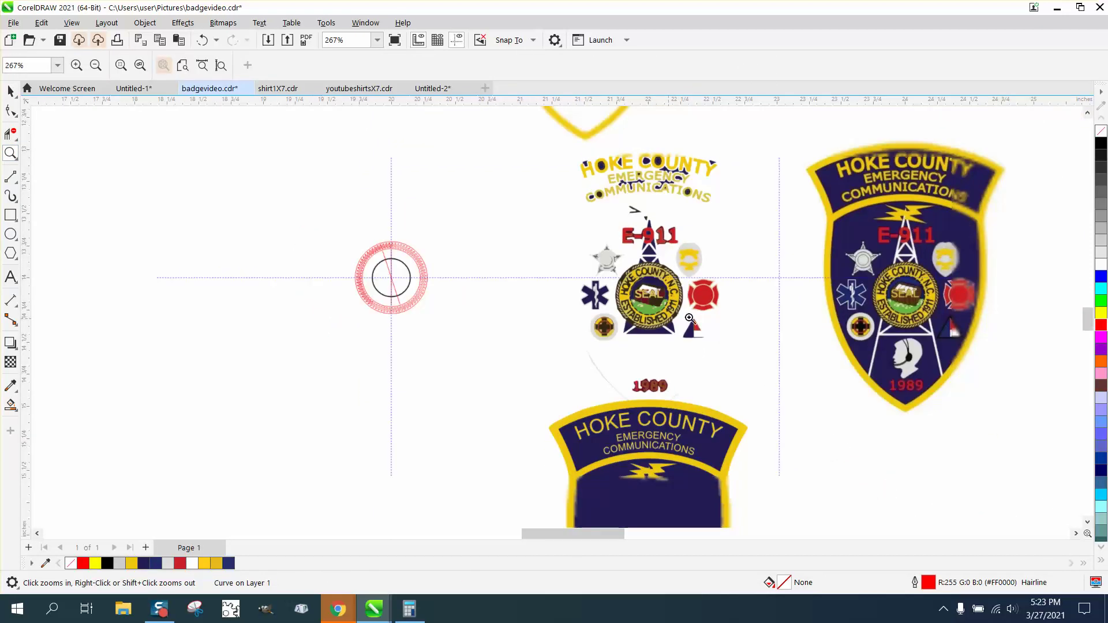
scroll(528, 314, down, 1)
scroll(868, 286, up, 8)
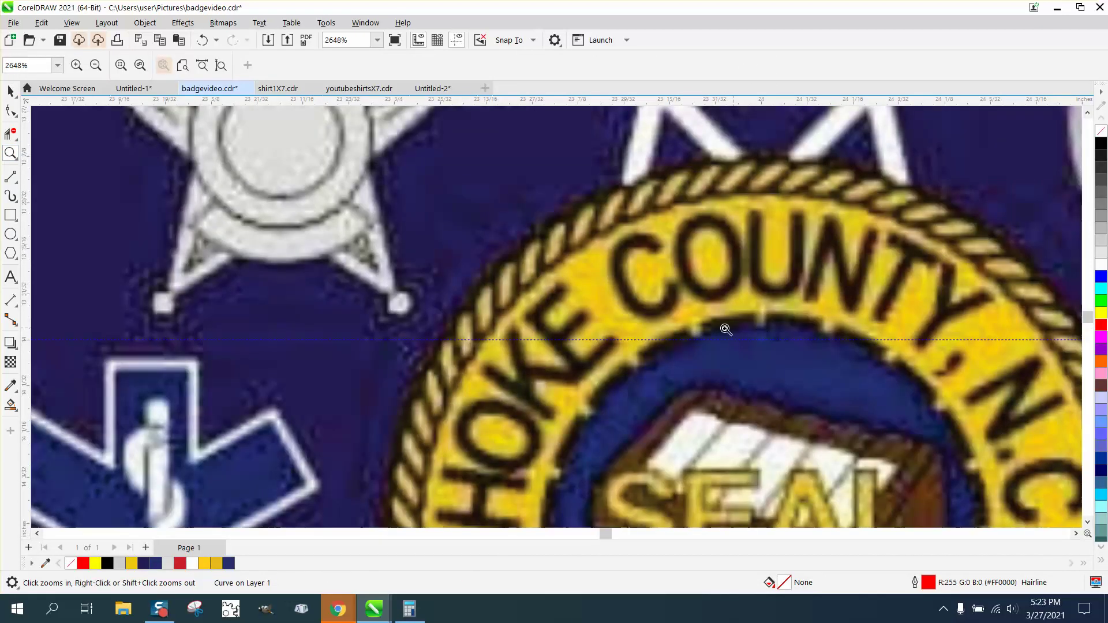
scroll(692, 325, down, 8)
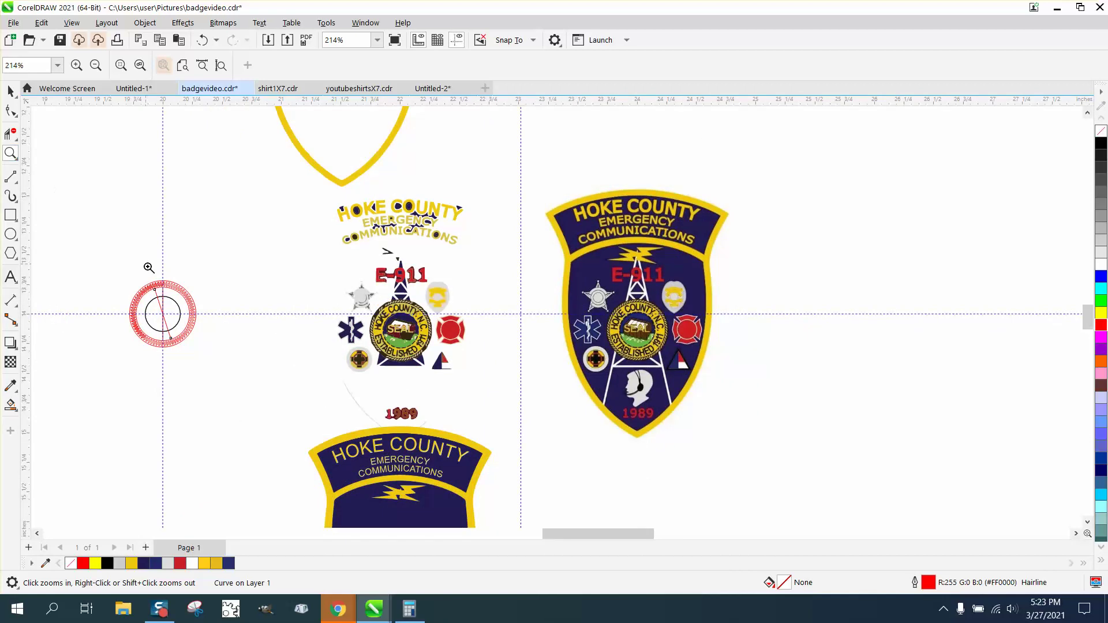
drag(97, 263, 282, 384)
Try setting the angled line's rotation to 360 degrees
click(10, 91)
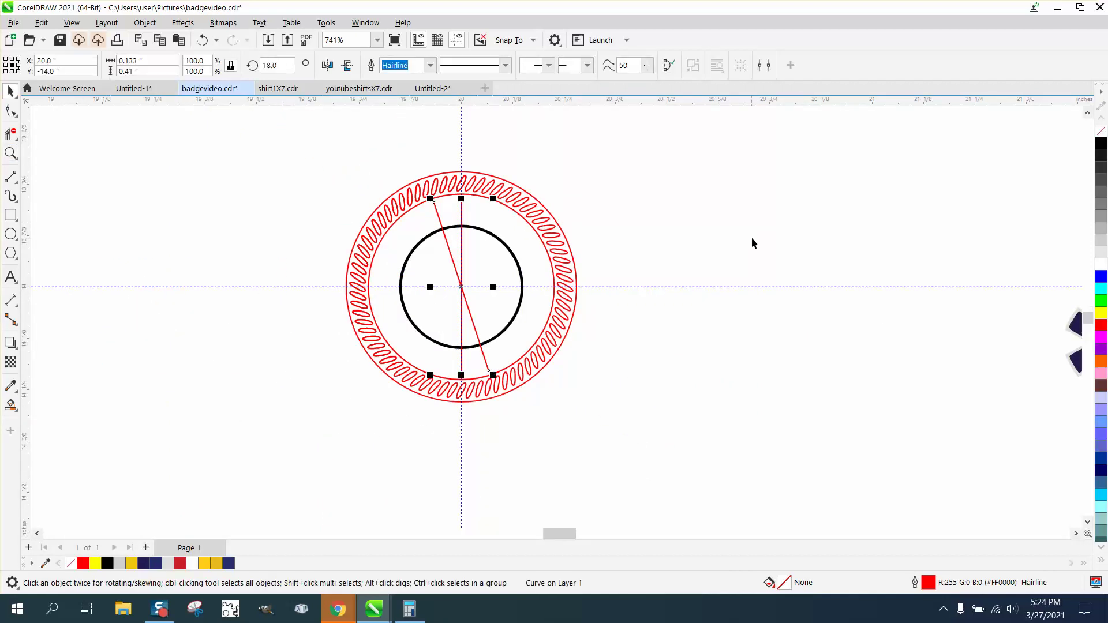
click(709, 236)
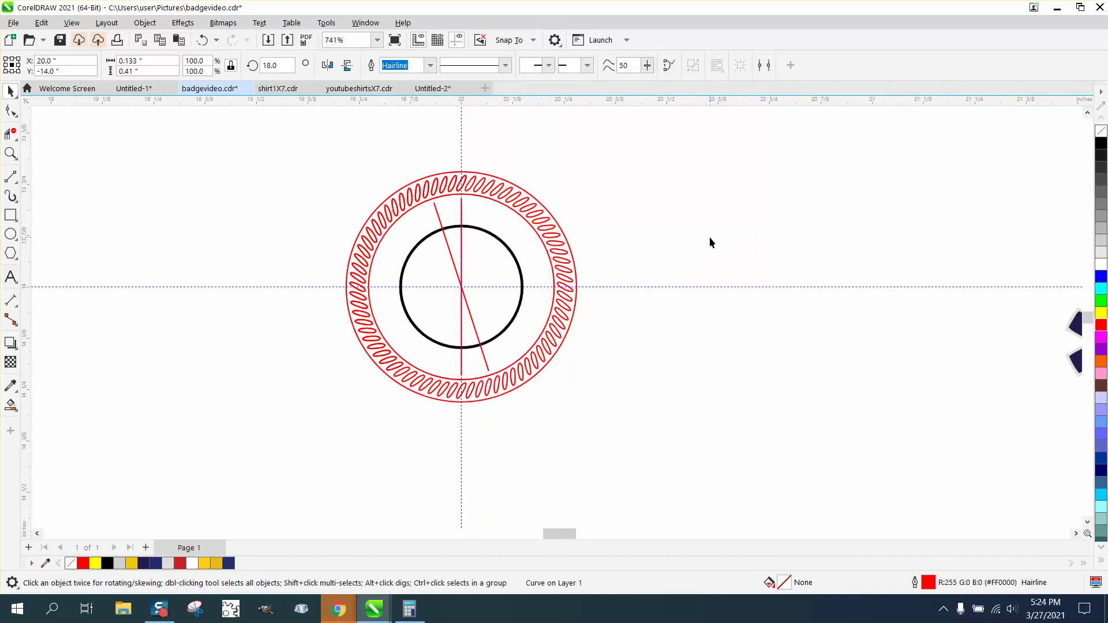
click(438, 216)
drag(278, 65, 257, 67)
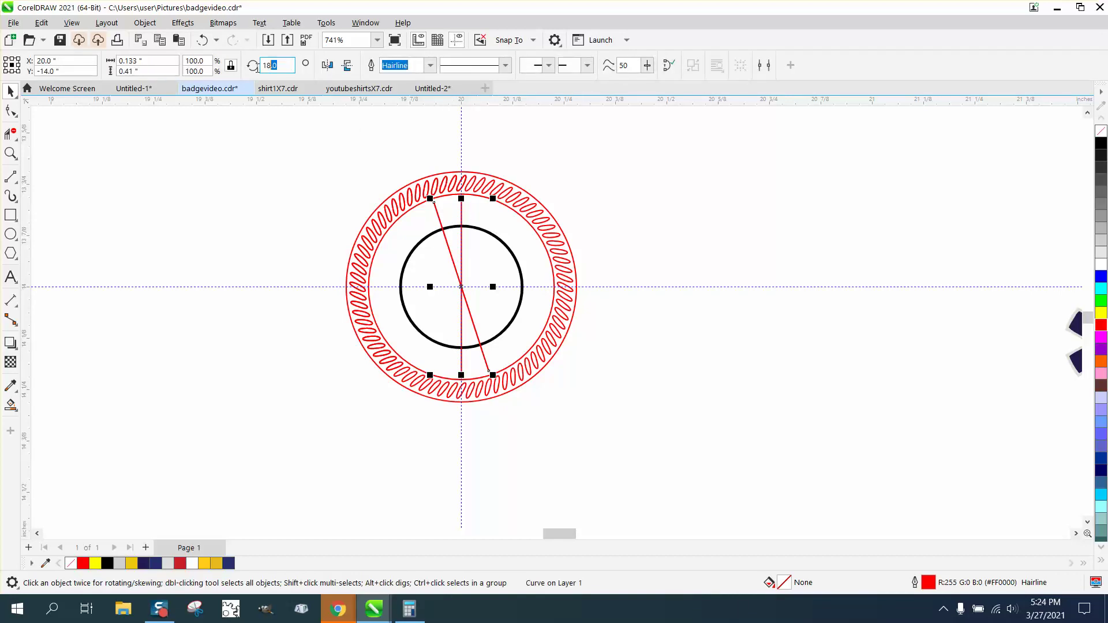
text(360)
key(Return)
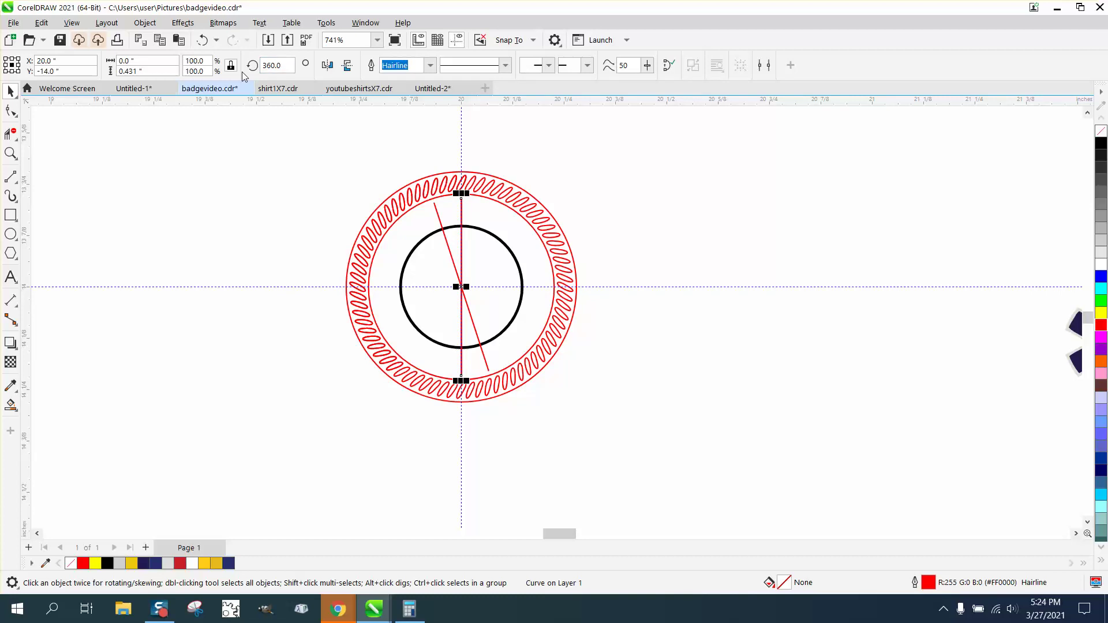
Copy the 18-degree line at a 36-degree rotation and repeat the rotated copy until evenly spaced spokes fill the circle
double_click(274, 66)
text(36)
key(Return)
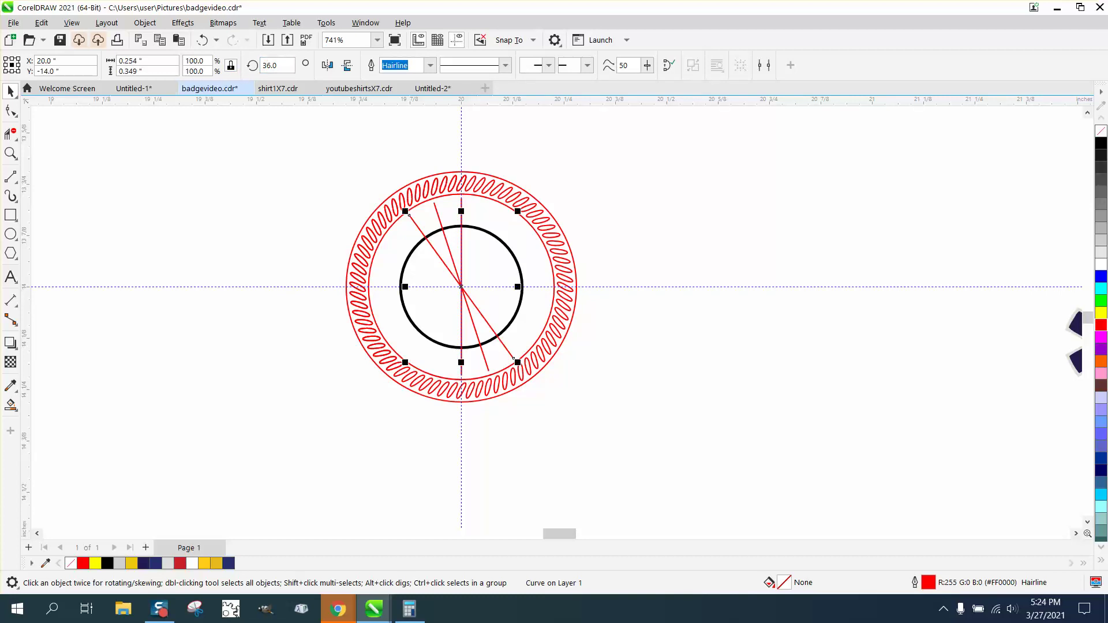
key(ctrl+r)
key(ctrl+r)
key(ctrl+r)
key(ctrl+r)
key(ctrl+r)
key(ctrl+r)
key(ctrl+r)
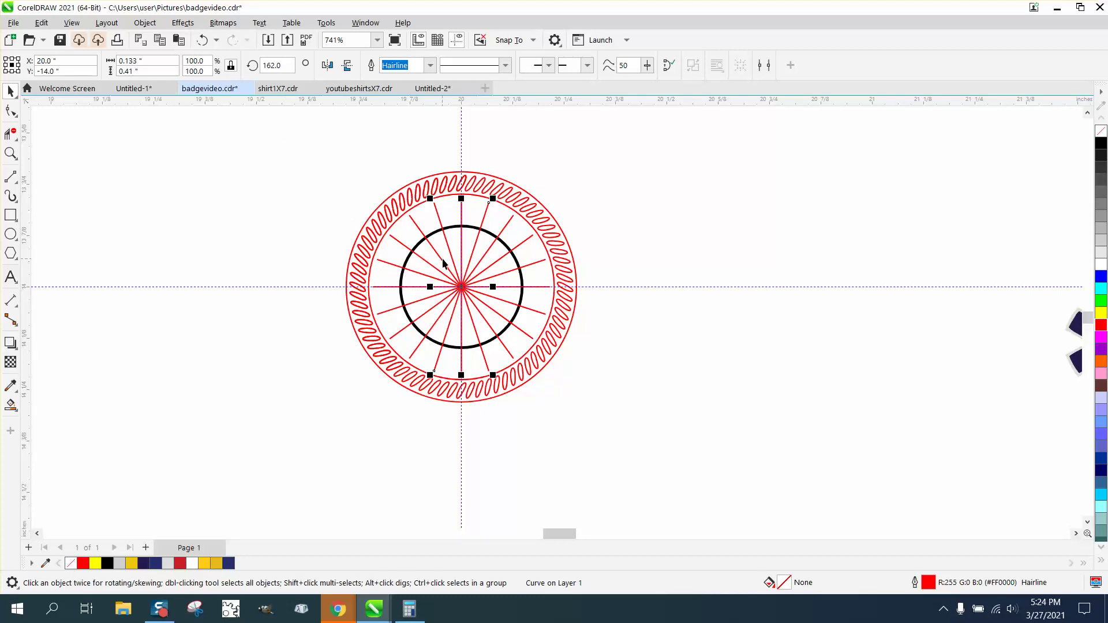
Move the black inner circle 2 inches straight down, out of the rope border
click(11, 154)
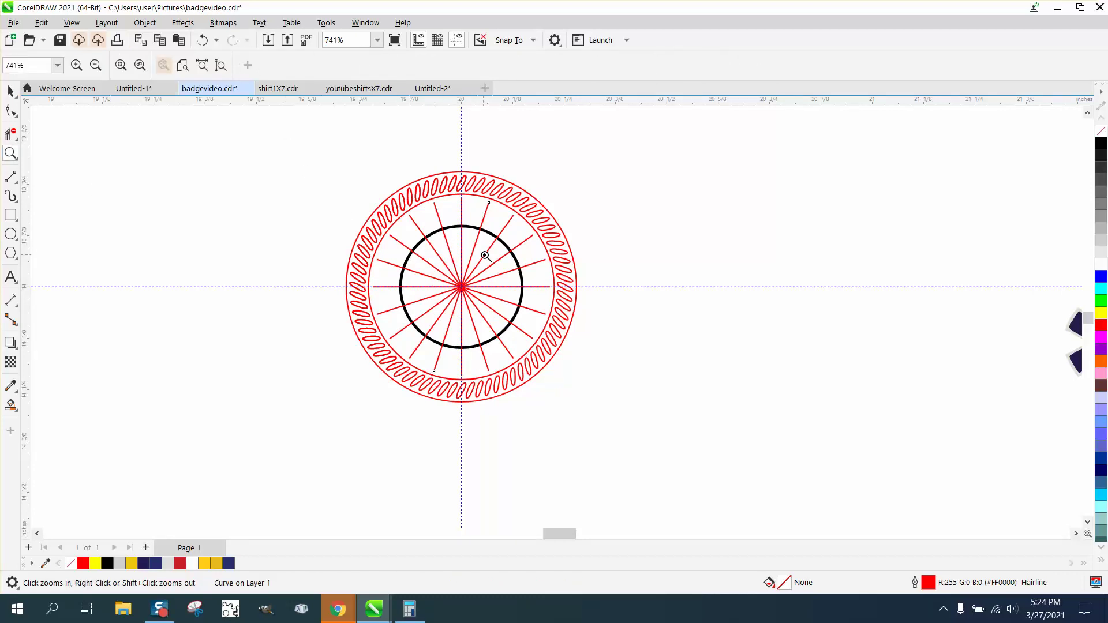
click(11, 91)
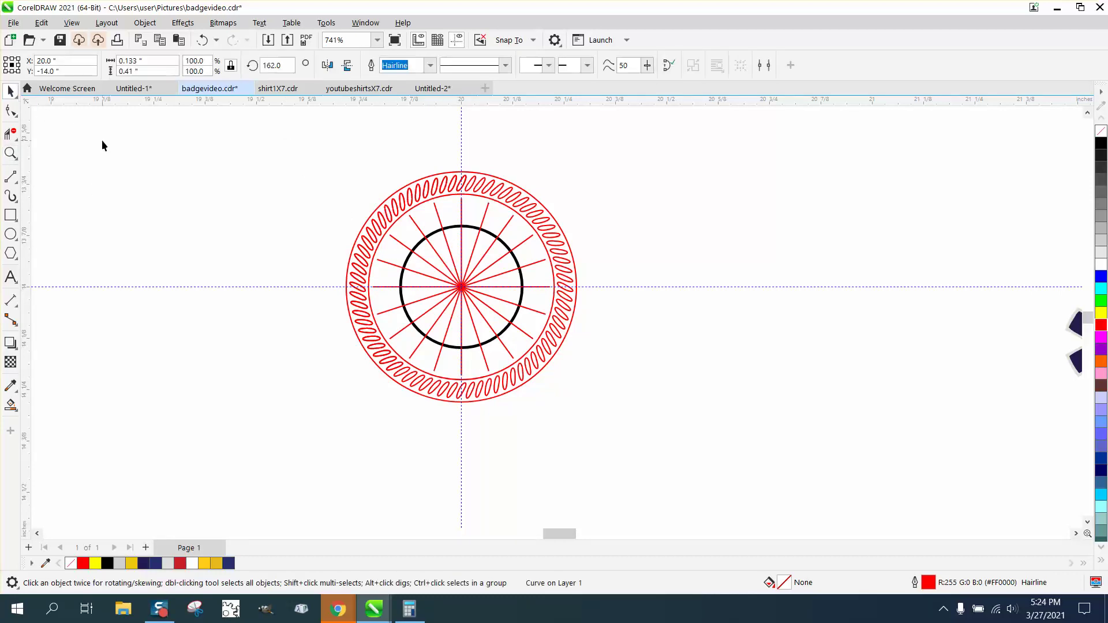
click(455, 232)
click(362, 133)
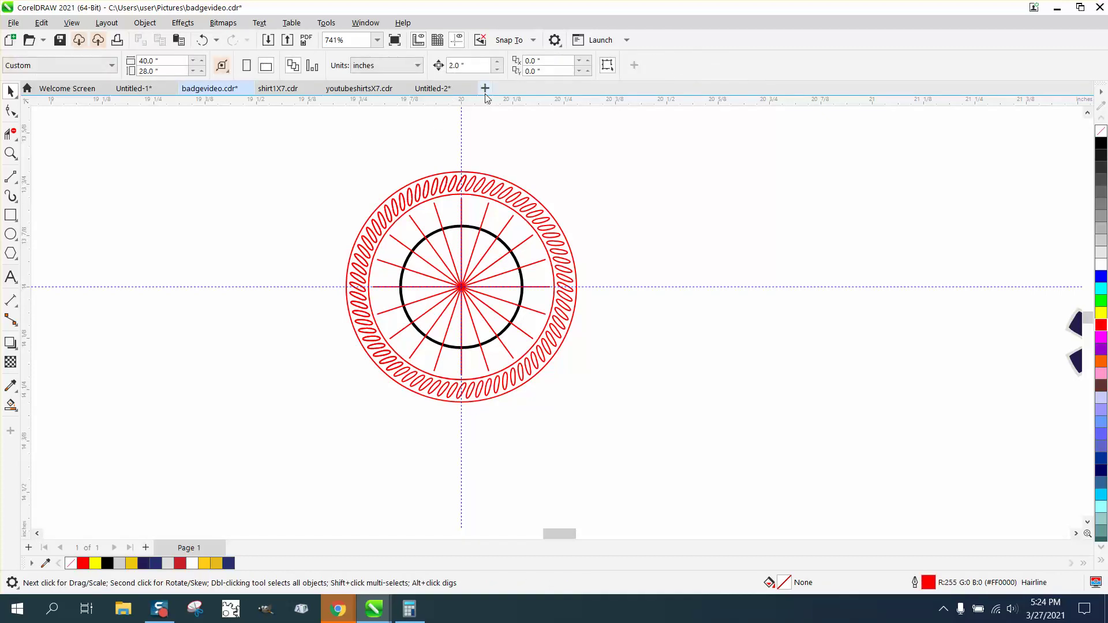
click(456, 228)
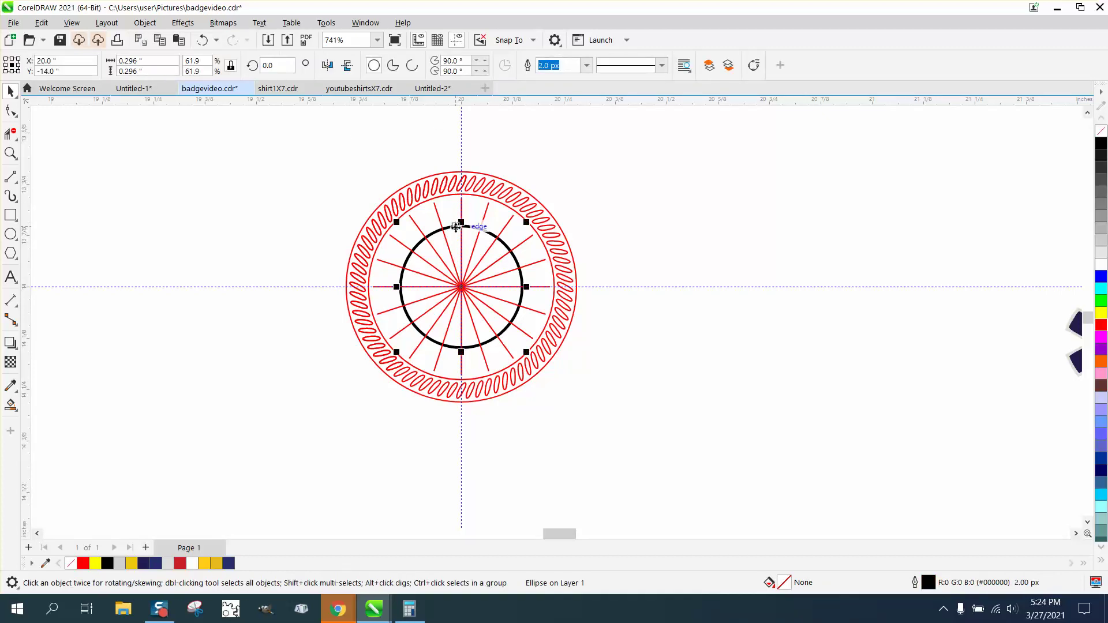
key(Down)
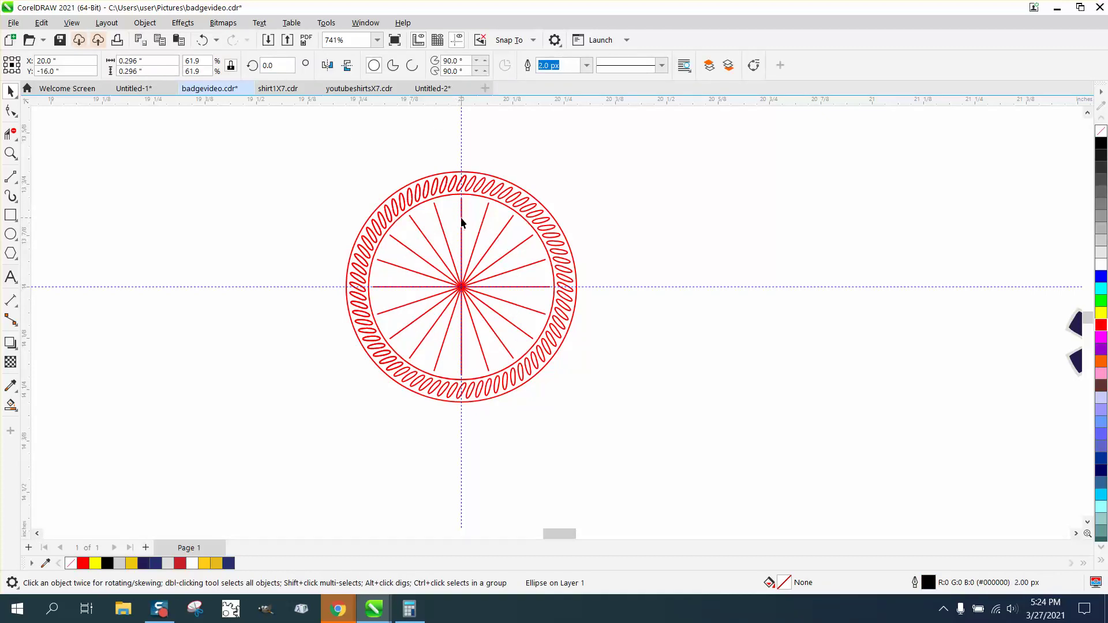
Move all the red spokes, one after another, 2 inches down onto the relocated black circle
click(462, 222)
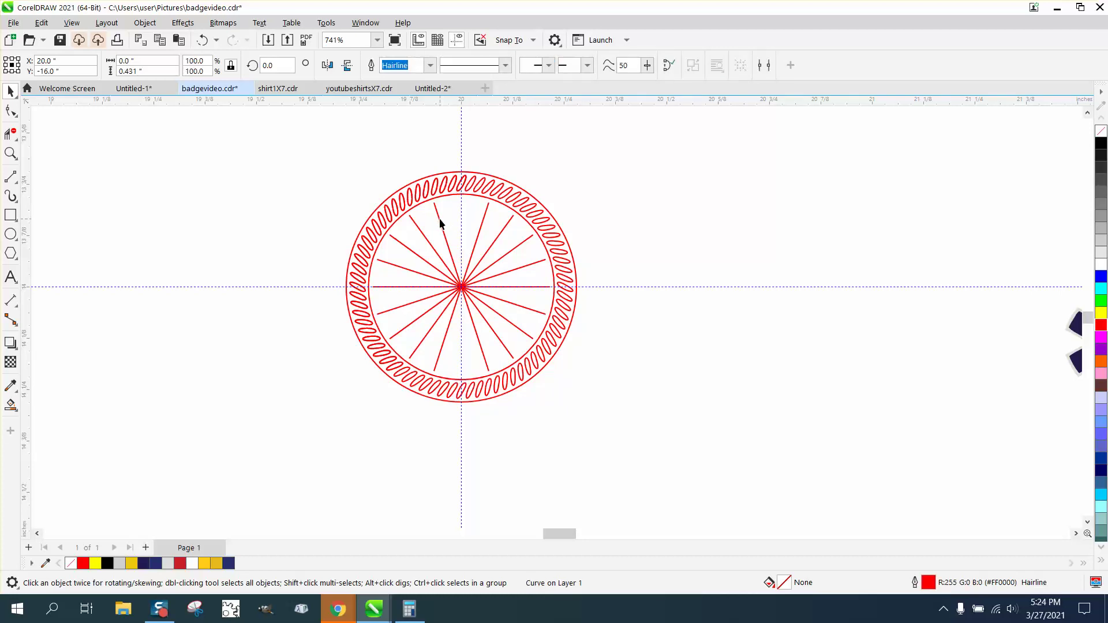
key(Delete)
click(421, 235)
key(Delete)
click(400, 243)
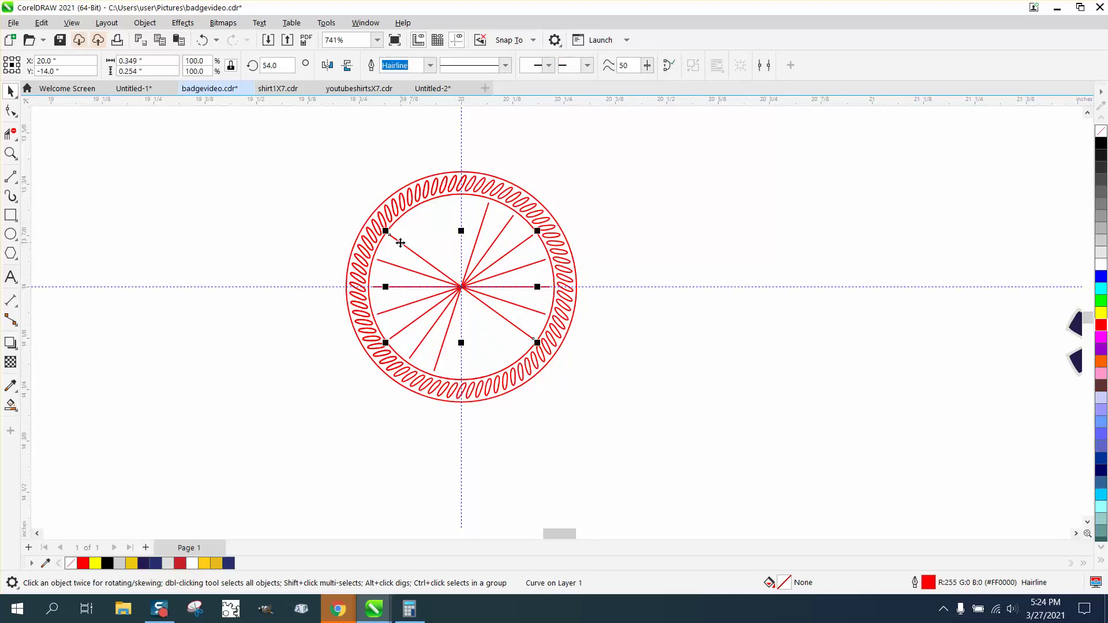
key(Delete)
click(395, 264)
key(Delete)
click(393, 285)
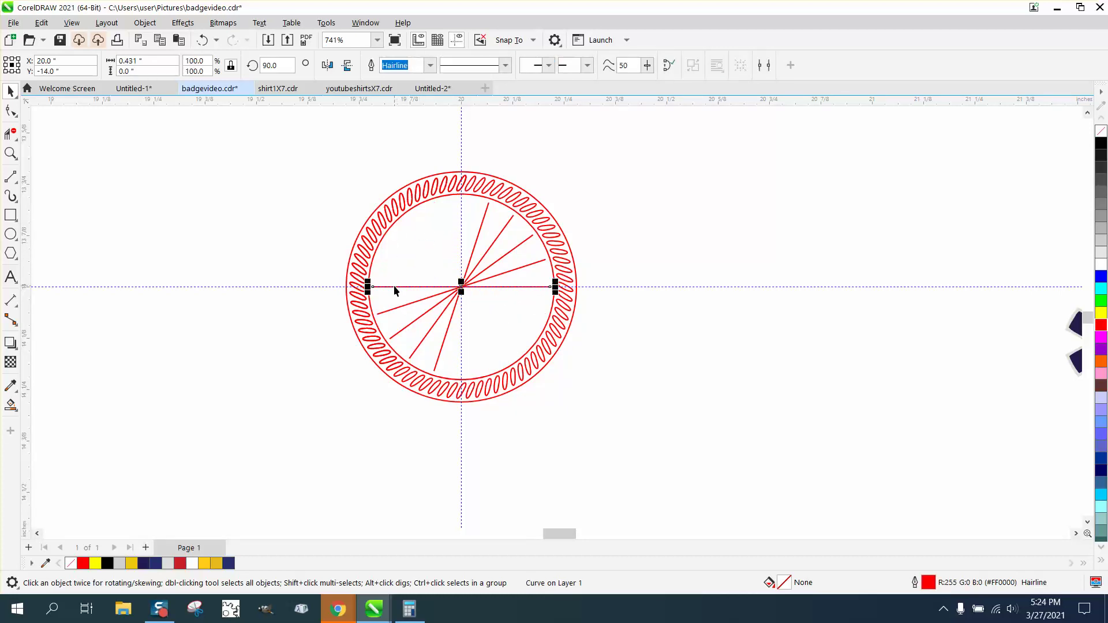
key(Delete)
click(399, 306)
key(Delete)
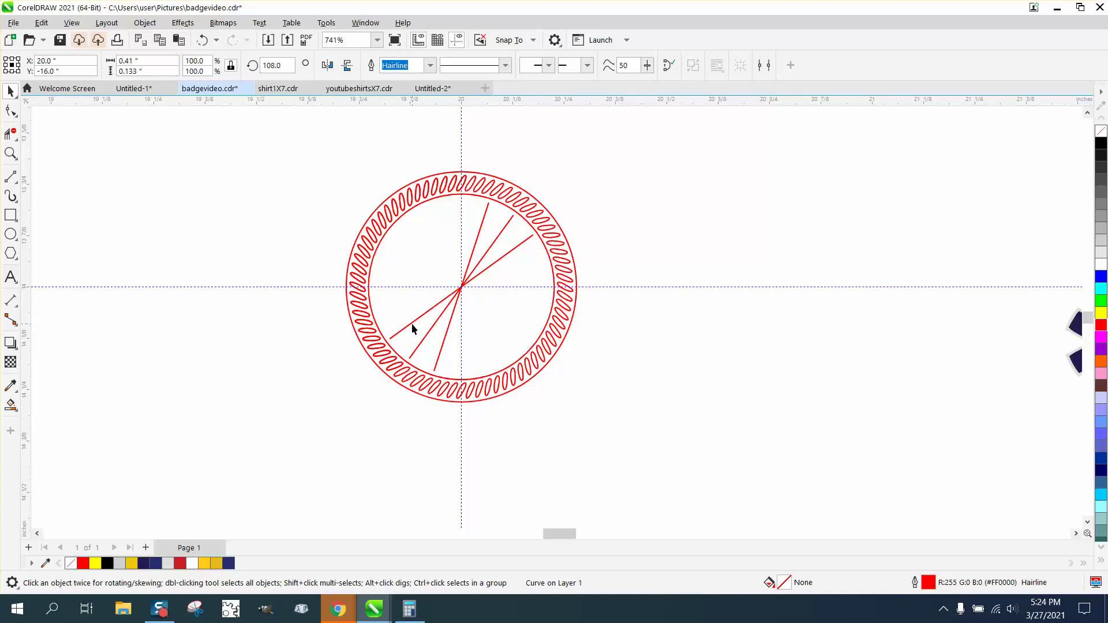
click(411, 323)
key(Delete)
click(424, 341)
key(Delete)
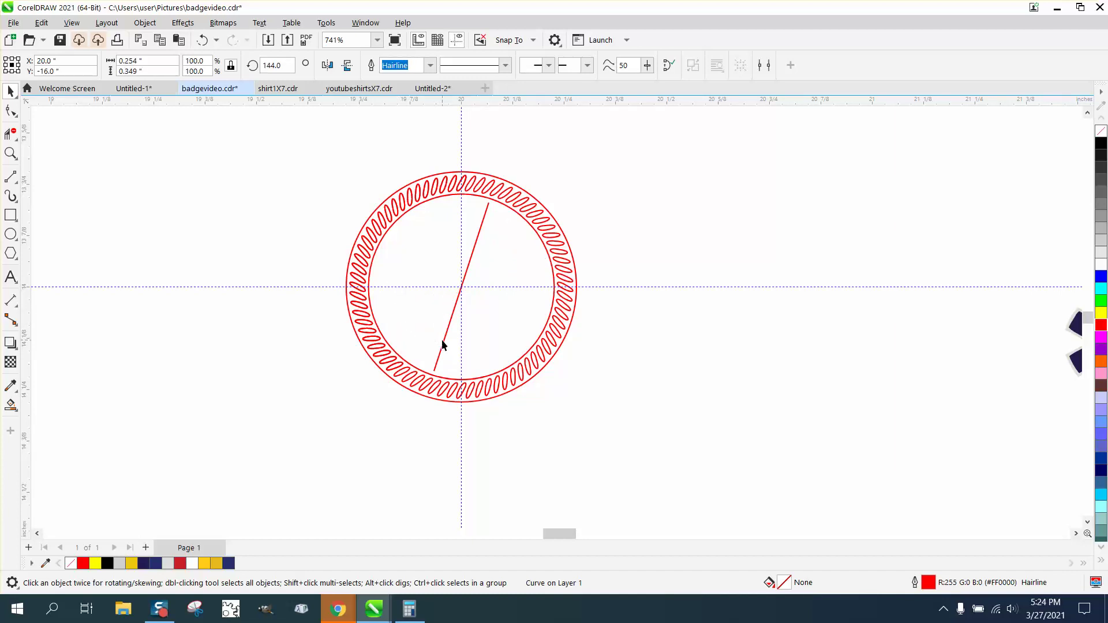
click(443, 346)
Move the black circle 2 inches back up into the rope border, leaving the red spokes on their own
scroll(440, 294, down, 5)
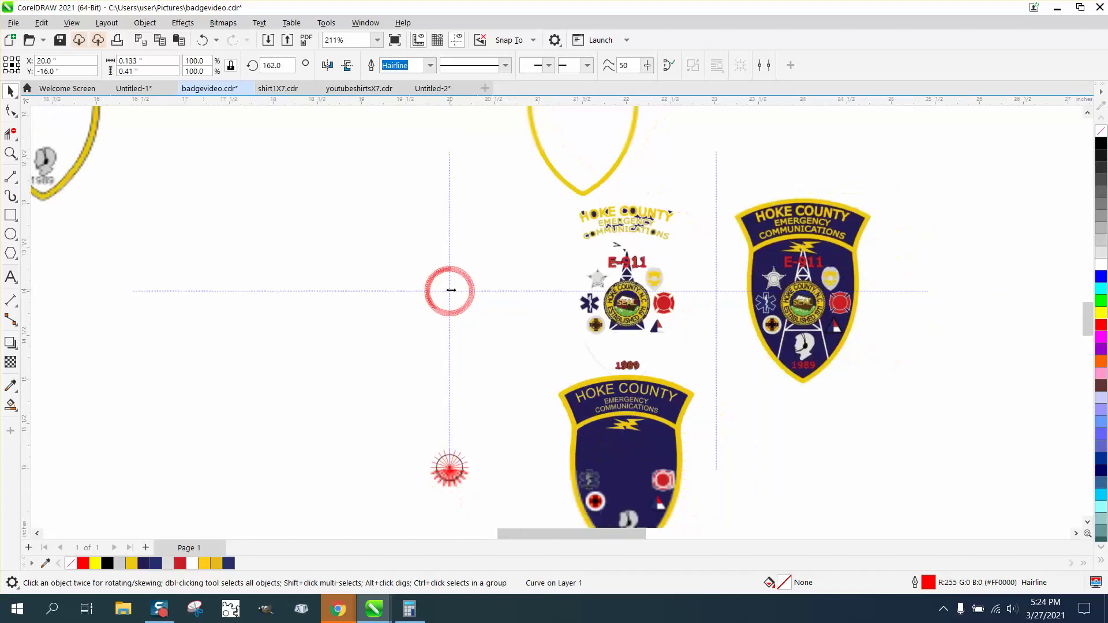
scroll(451, 290, down, 4)
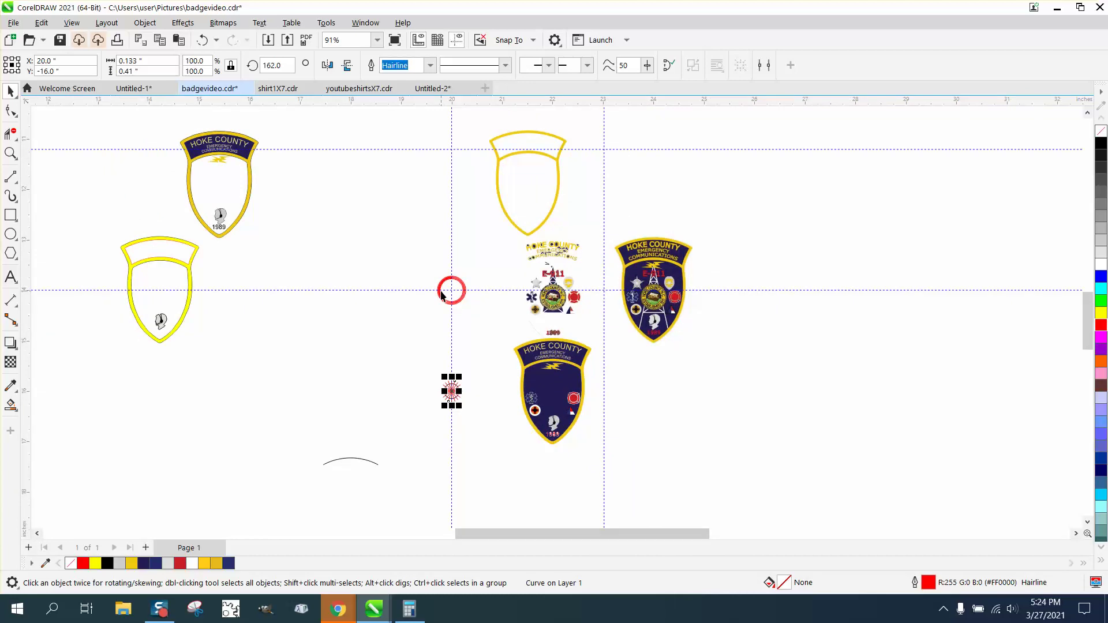
click(11, 153)
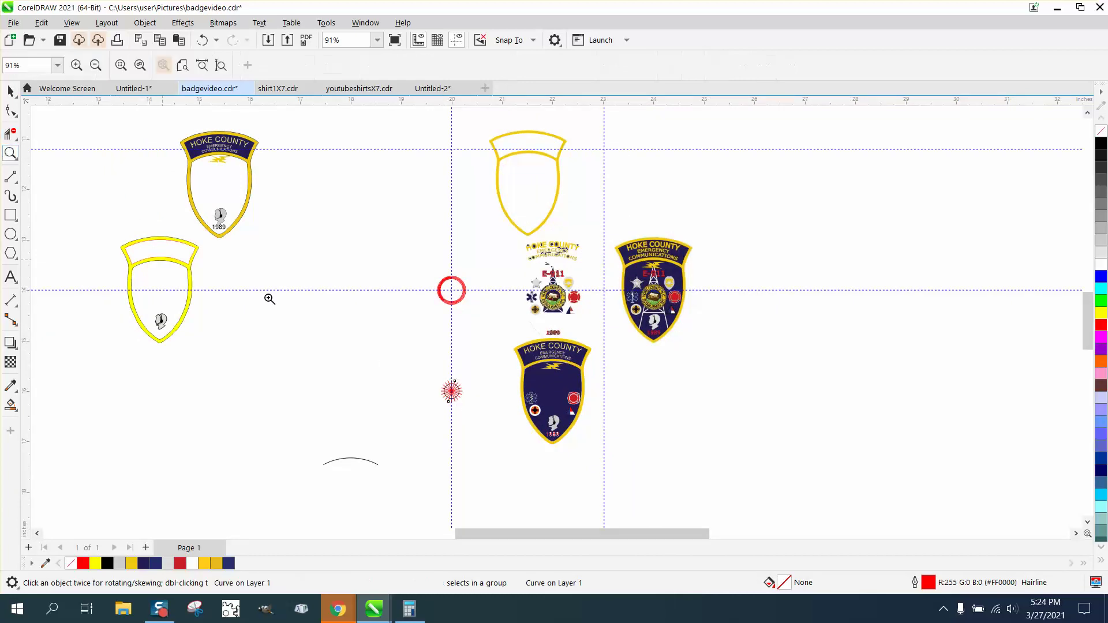
drag(436, 379, 472, 405)
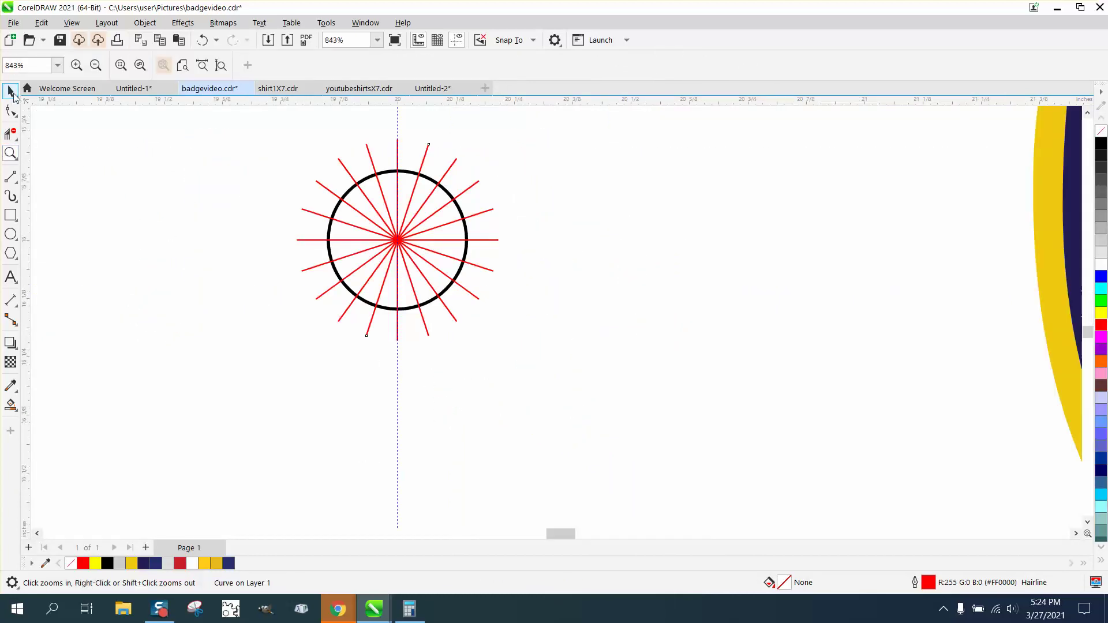
click(10, 91)
click(480, 198)
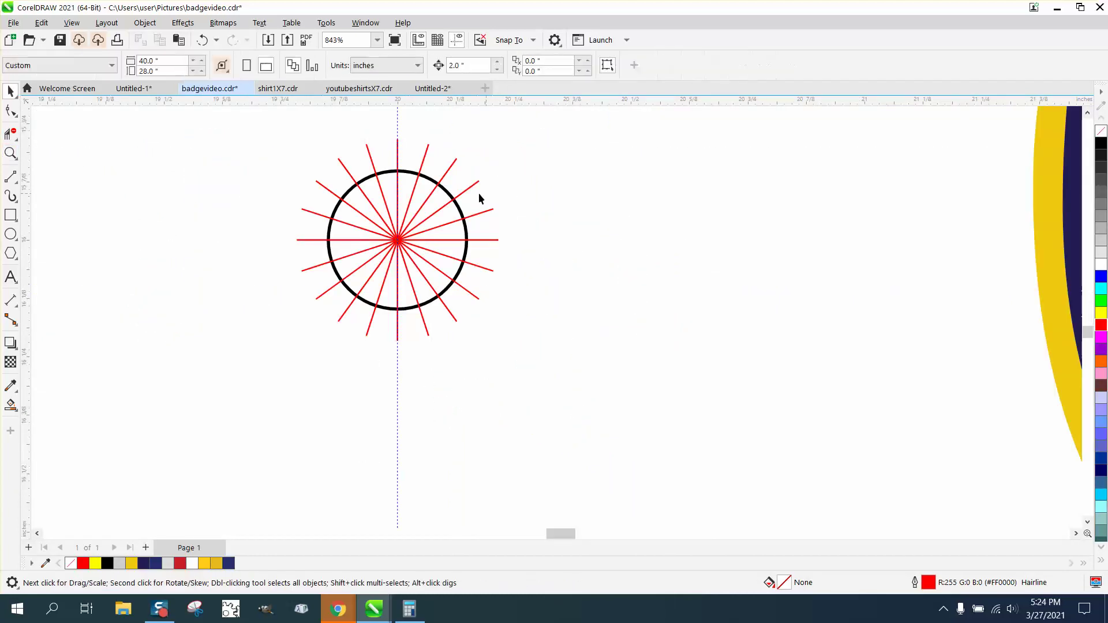
click(447, 190)
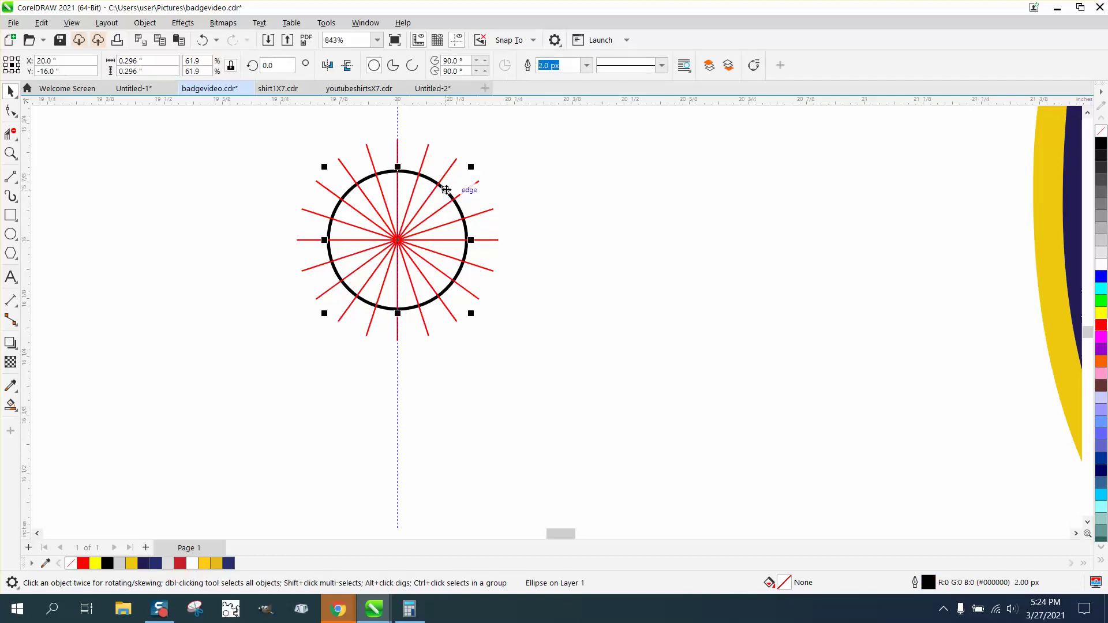
key(Up)
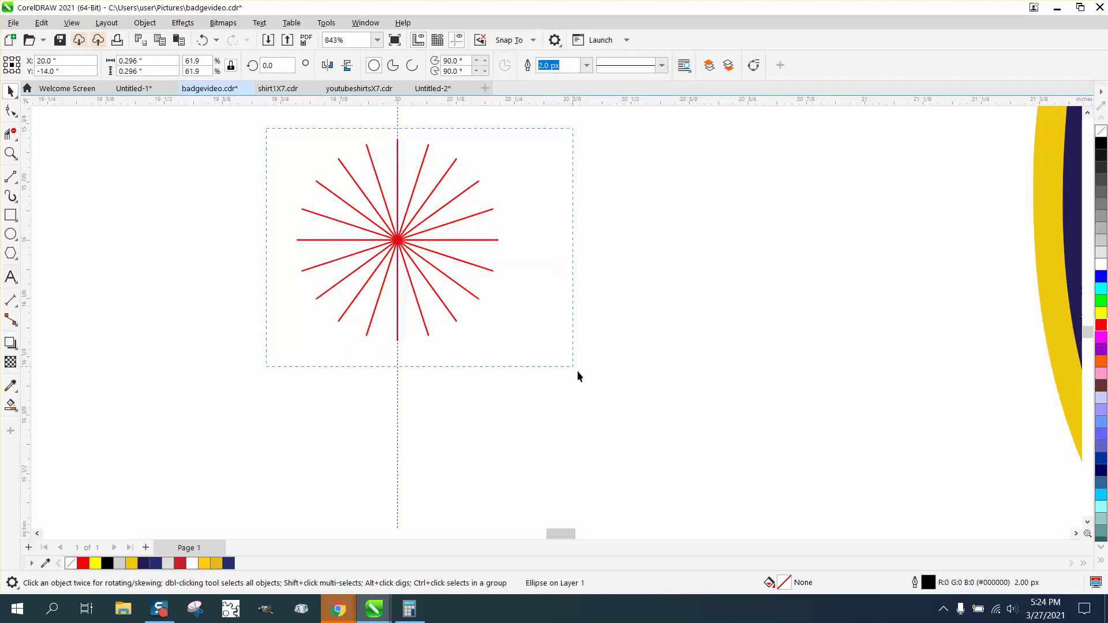
Combine all the red spokes into one curve and convert its outline to an object
key(Tab)
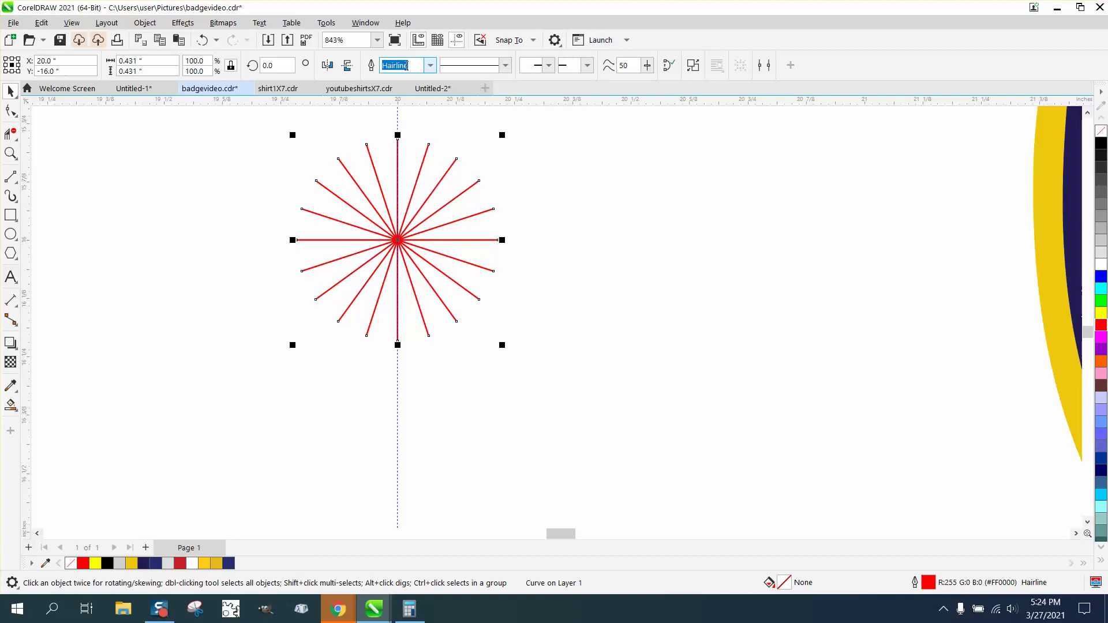
click(145, 22)
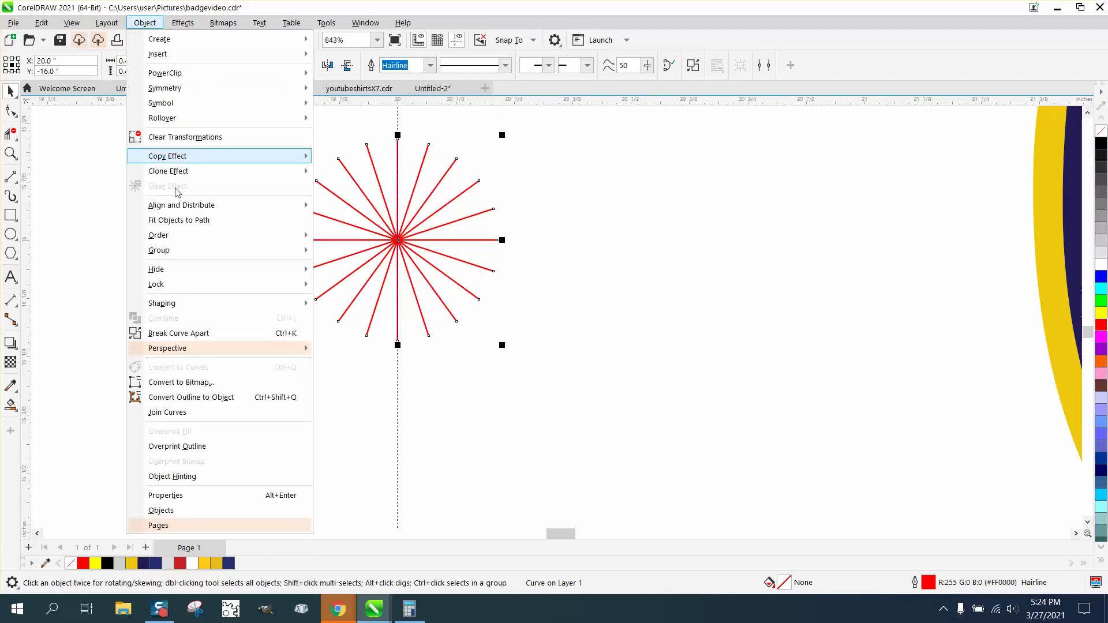
click(192, 397)
Move the black circle from inside the rope border 2 inches down onto the converted spokes
scroll(390, 457, down, 3)
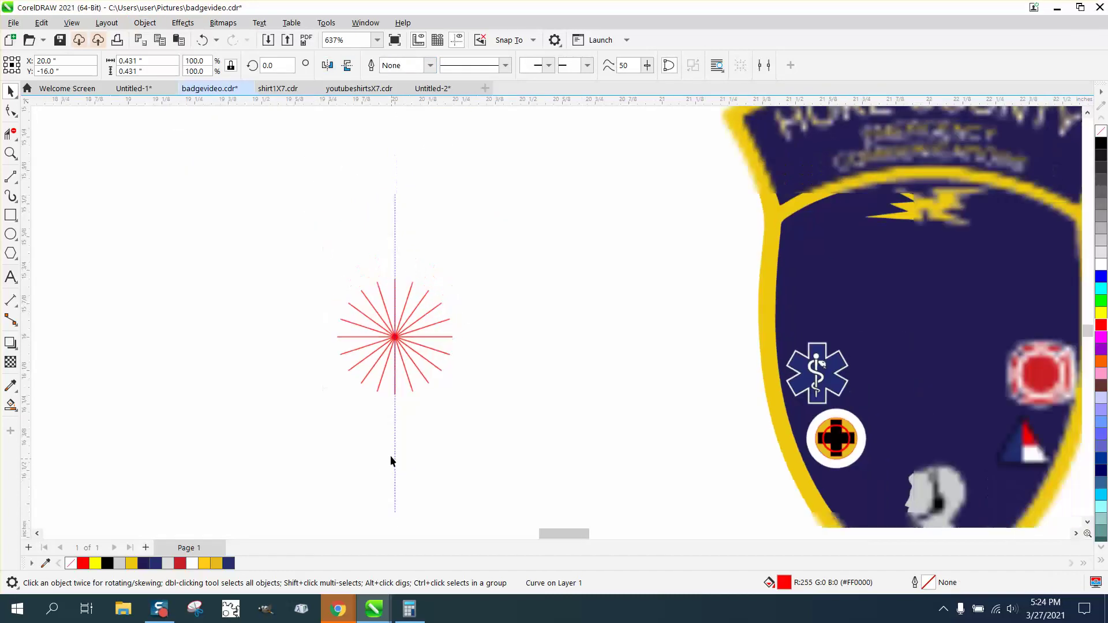
scroll(393, 390, down, 2)
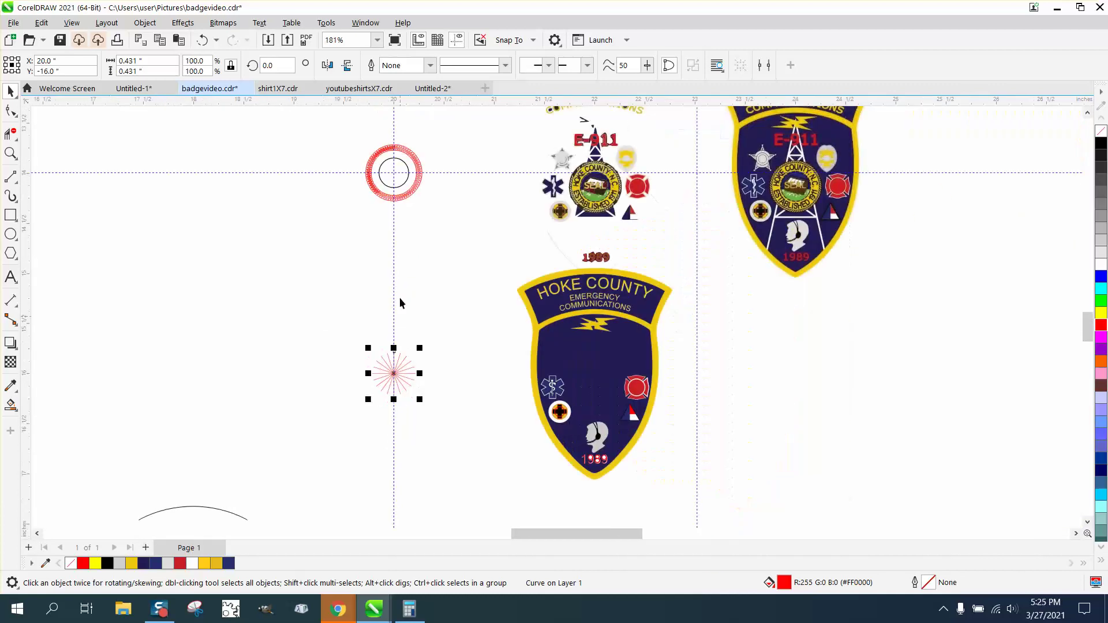
click(398, 187)
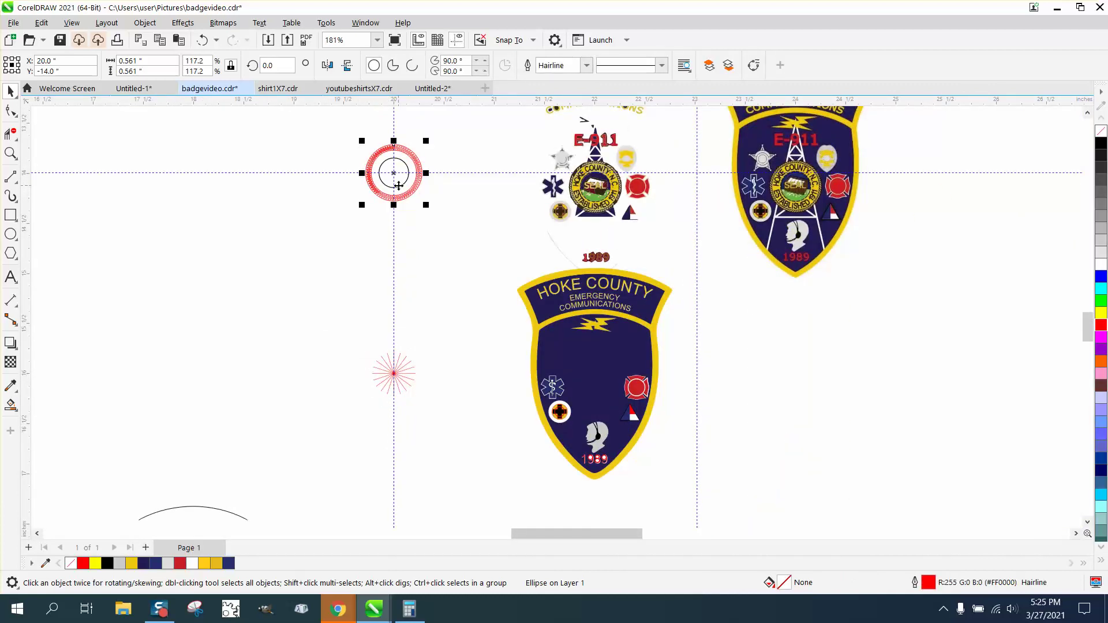
click(311, 157)
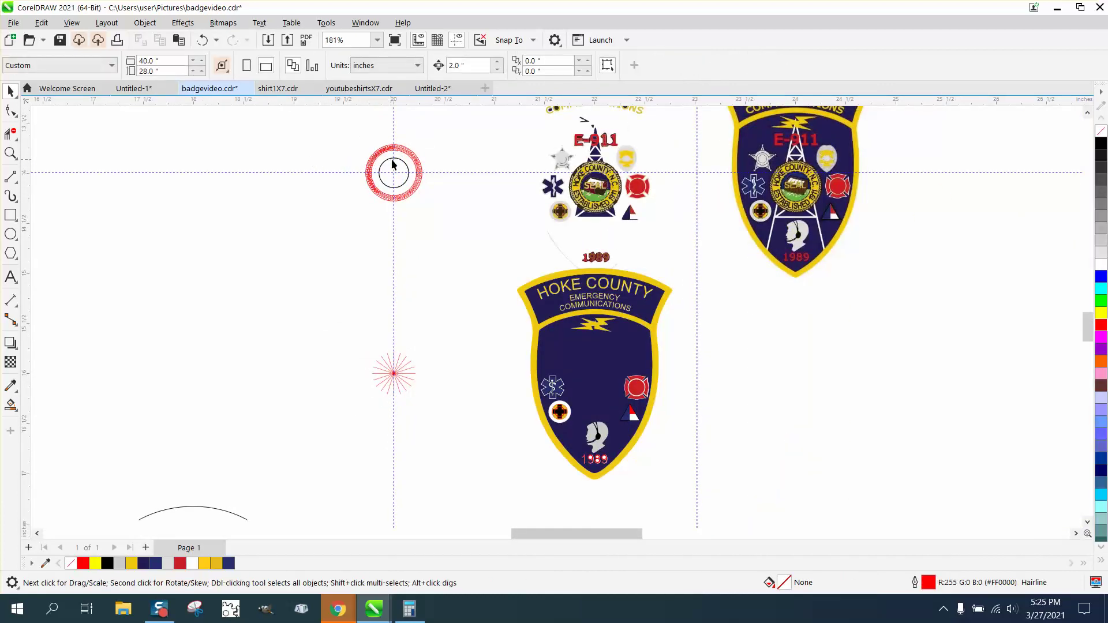
click(398, 163)
key(ctrl+z)
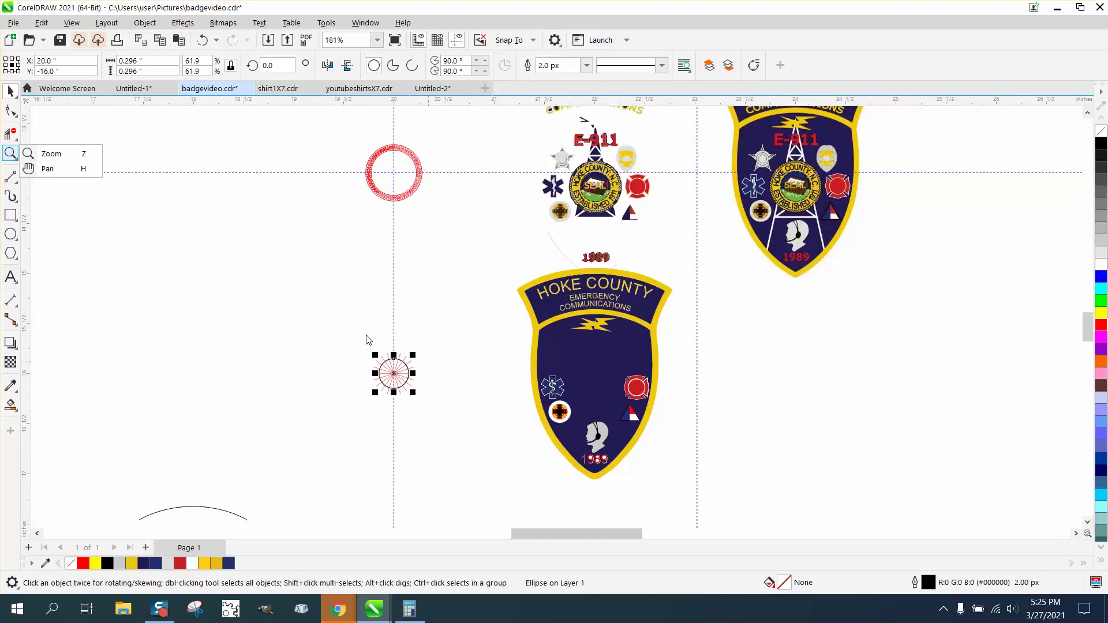
Try intersecting the converted spokes with the black circle, and undo the operation
click(11, 153)
drag(363, 349, 457, 409)
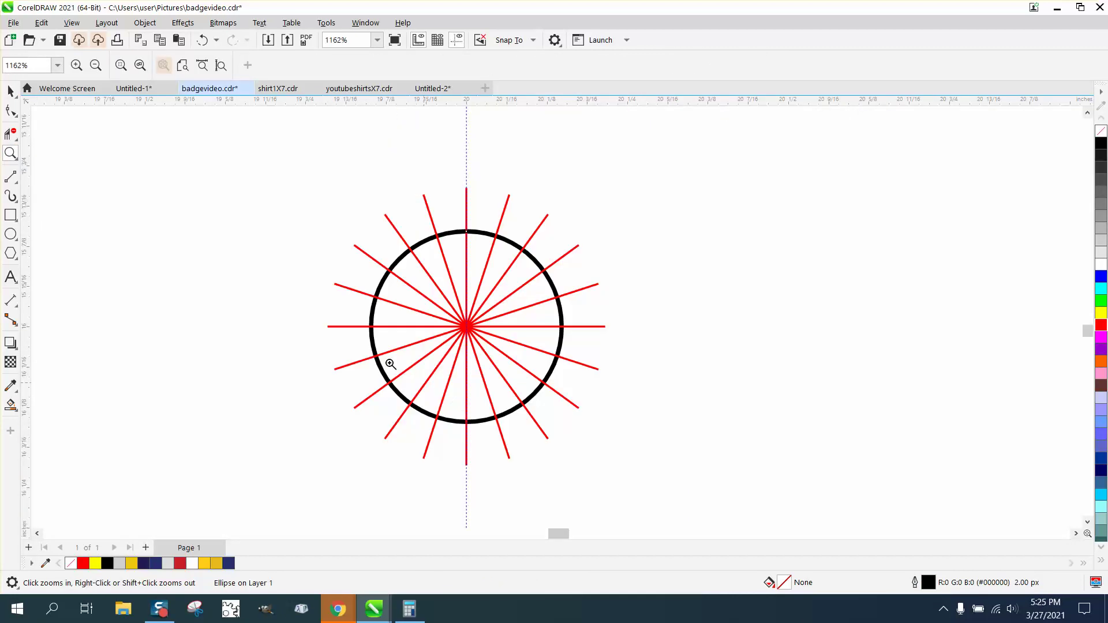
key(space)
drag(307, 175, 707, 502)
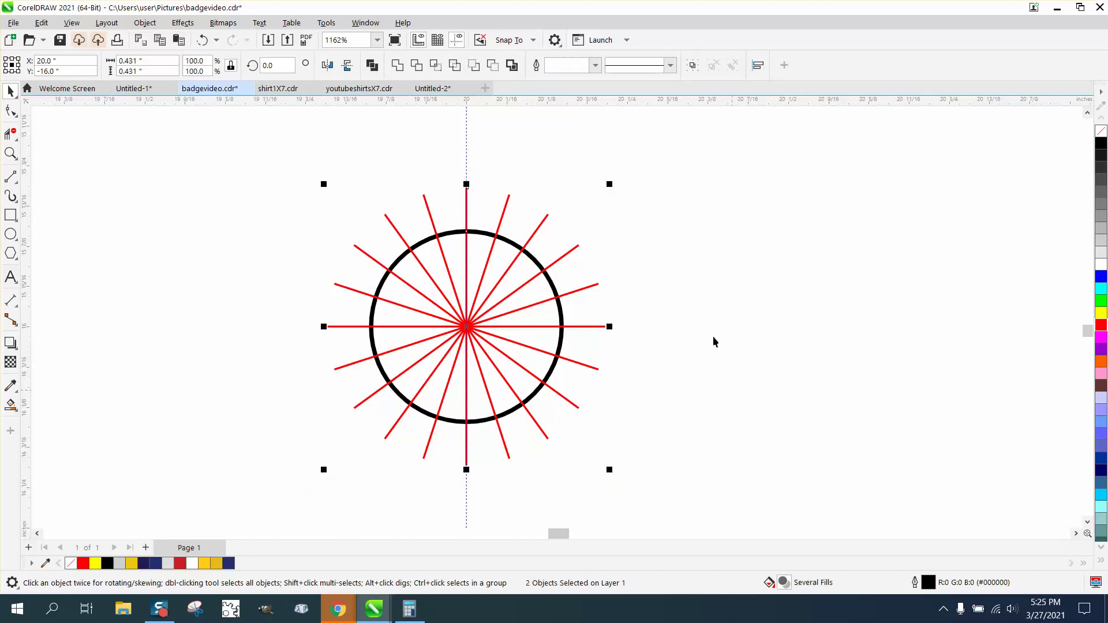
click(437, 67)
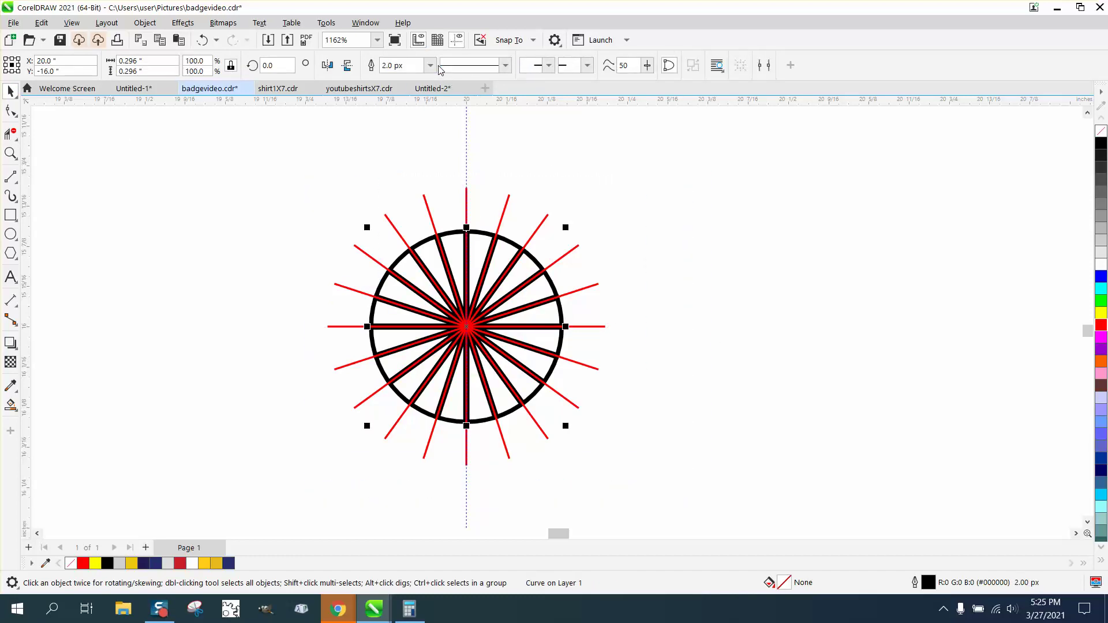
click(201, 40)
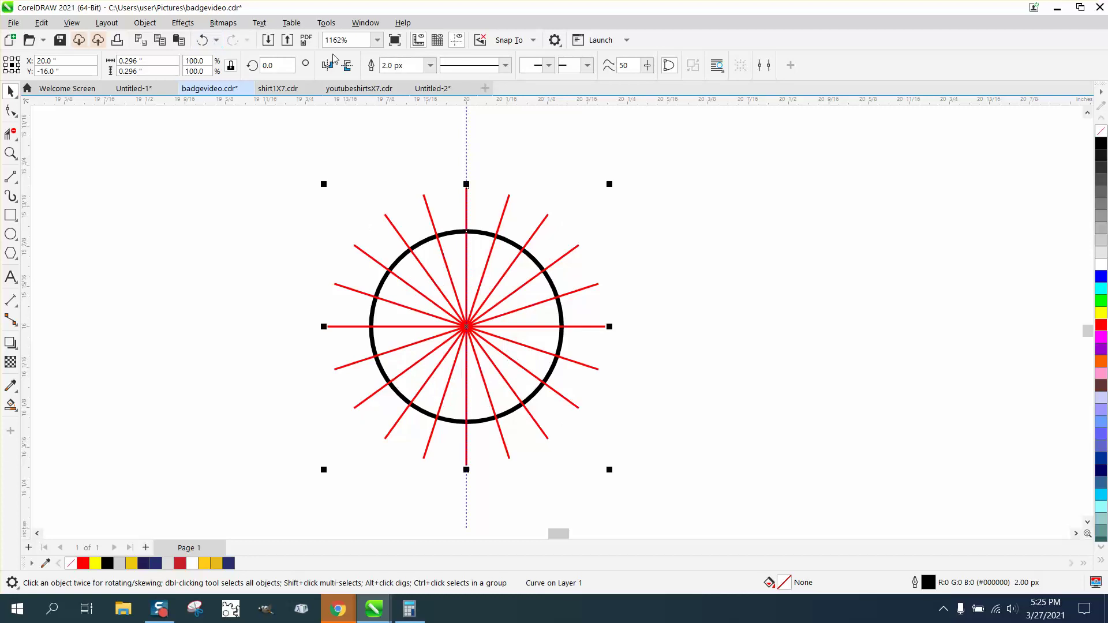
Try Back Minus Front and Front Minus Back on the circle and spokes, undoing each attempt
click(495, 66)
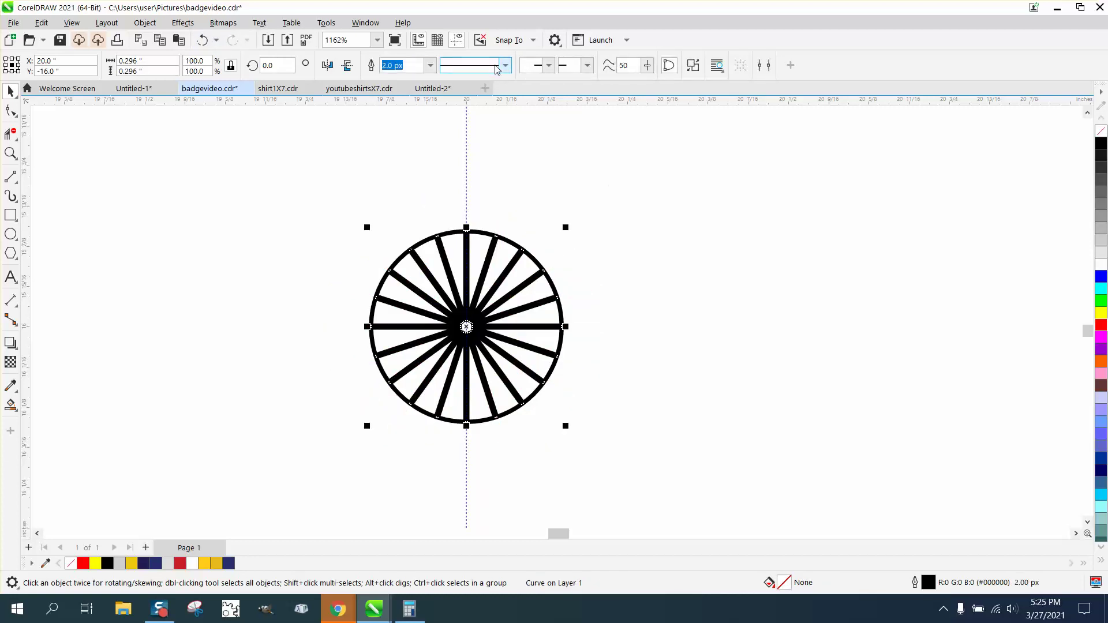
click(202, 40)
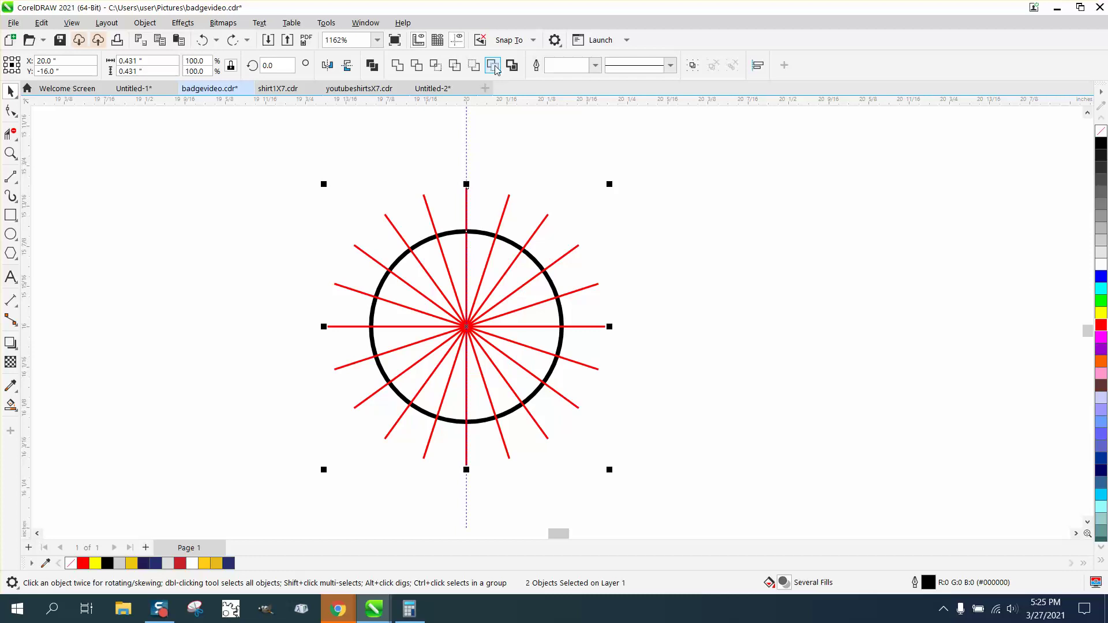
click(495, 66)
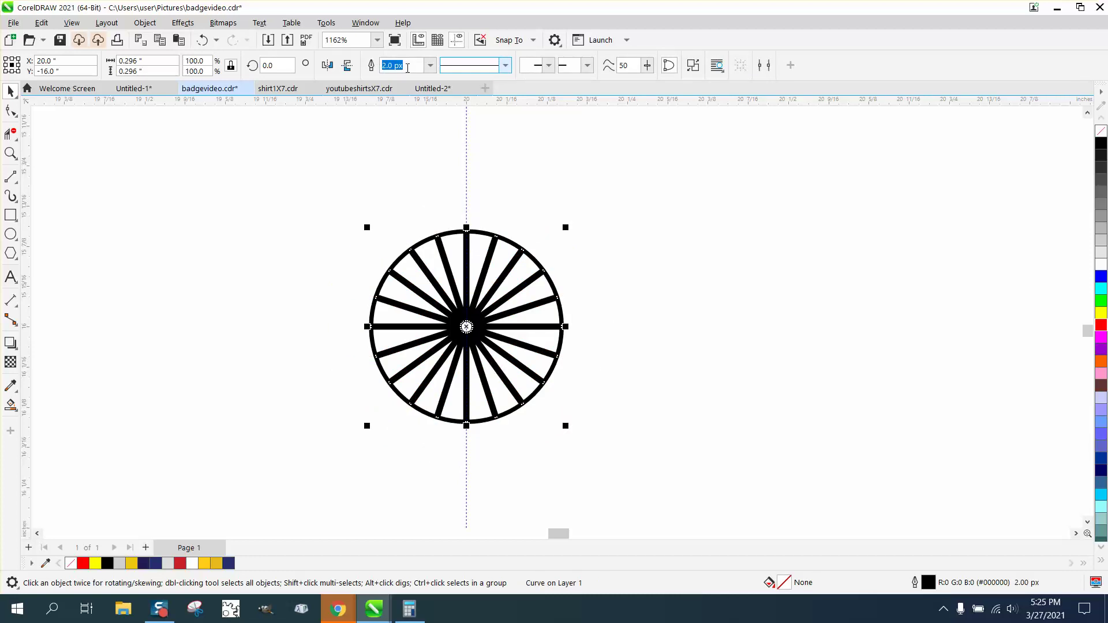
click(203, 40)
click(474, 66)
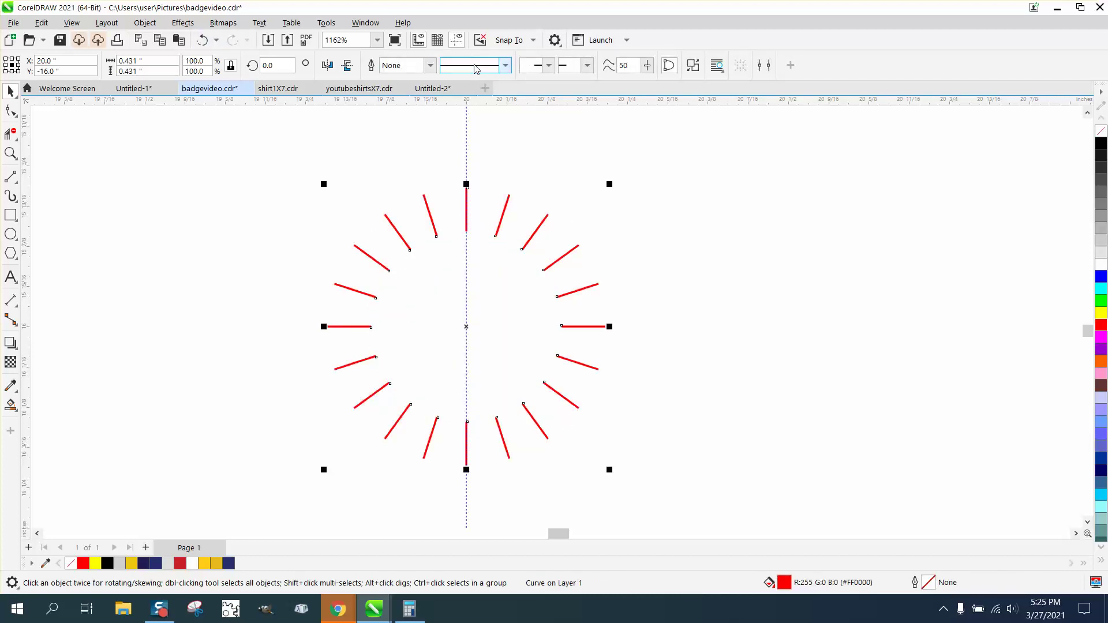
click(203, 39)
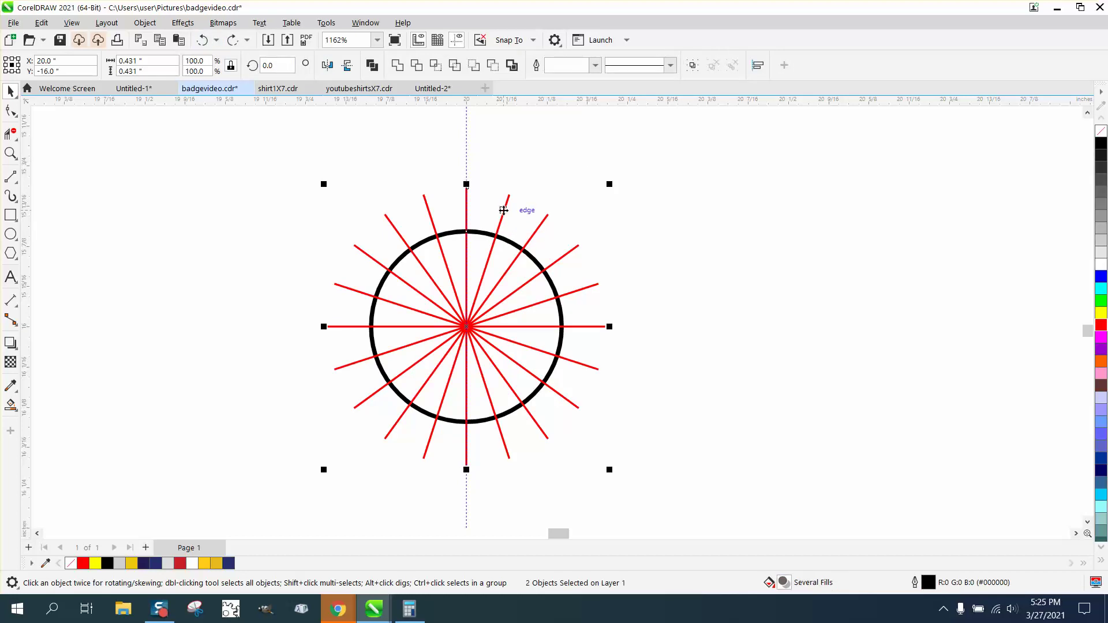
Reselect the spokes together with the circle, try the Intersect operation again, and undo it
drag(280, 165, 704, 496)
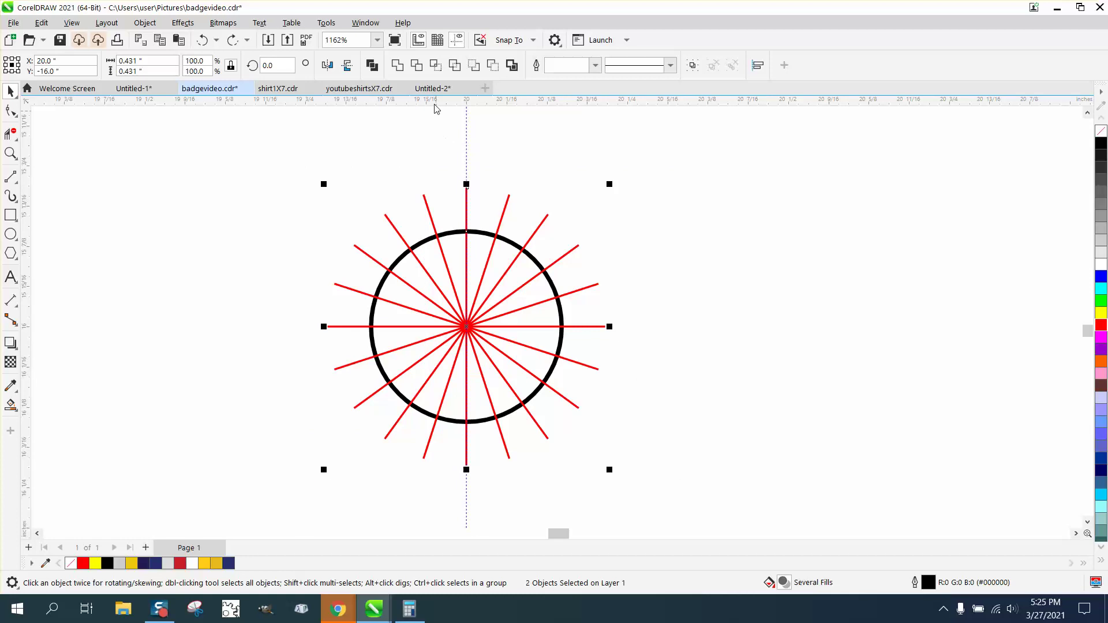
click(433, 65)
click(202, 40)
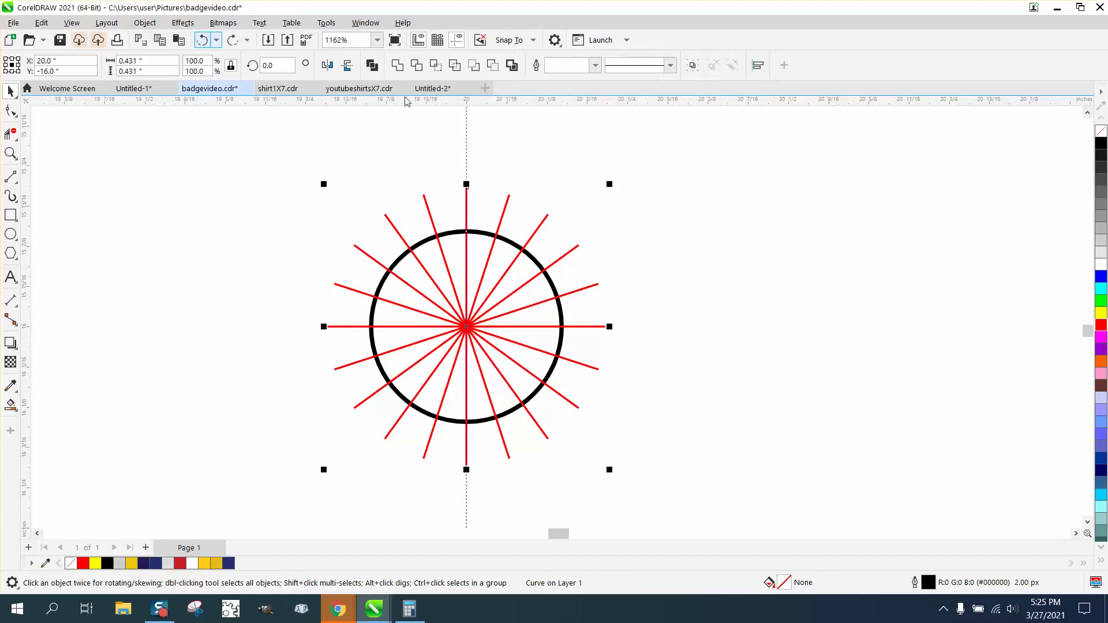
Try Weld and Simplify on the black circle and the spokes, undoing each attempt
click(397, 66)
click(395, 68)
click(395, 65)
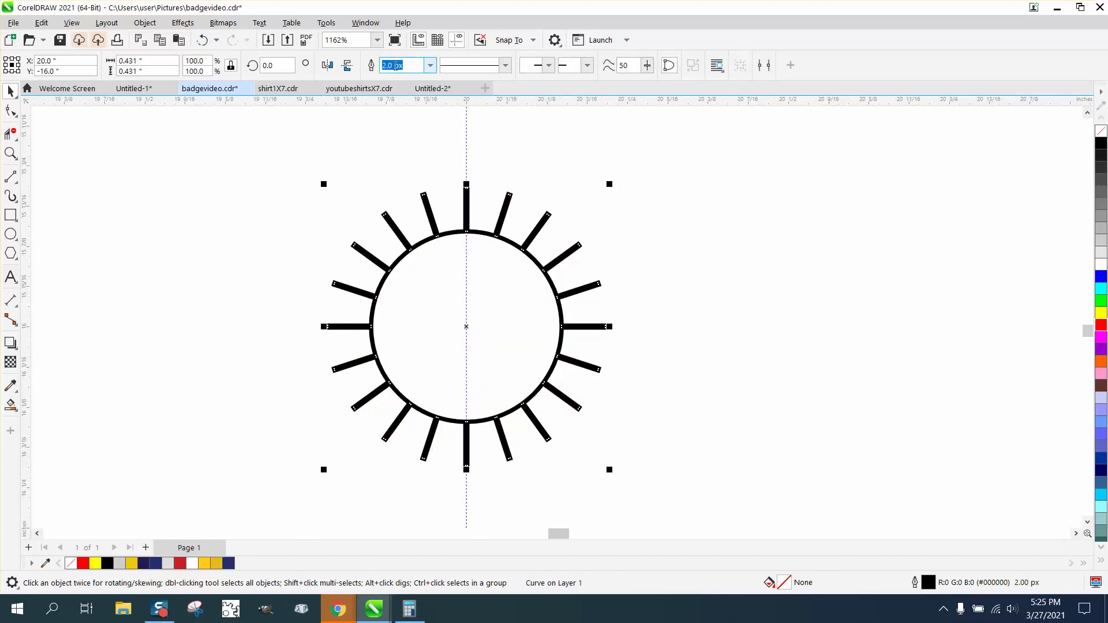
click(202, 39)
click(464, 69)
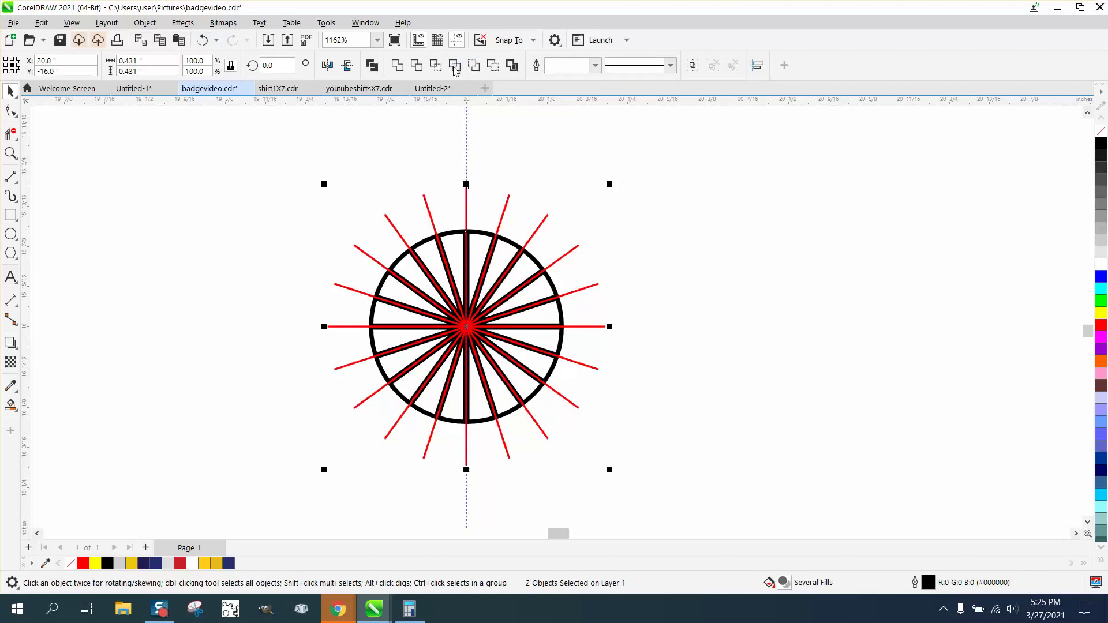
click(207, 44)
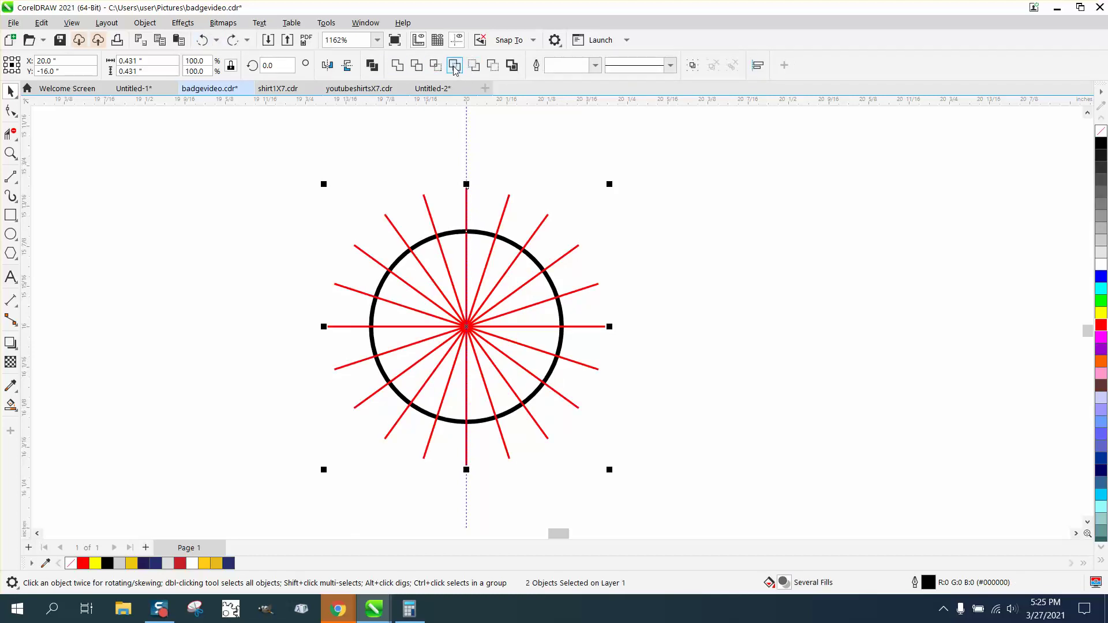
click(454, 67)
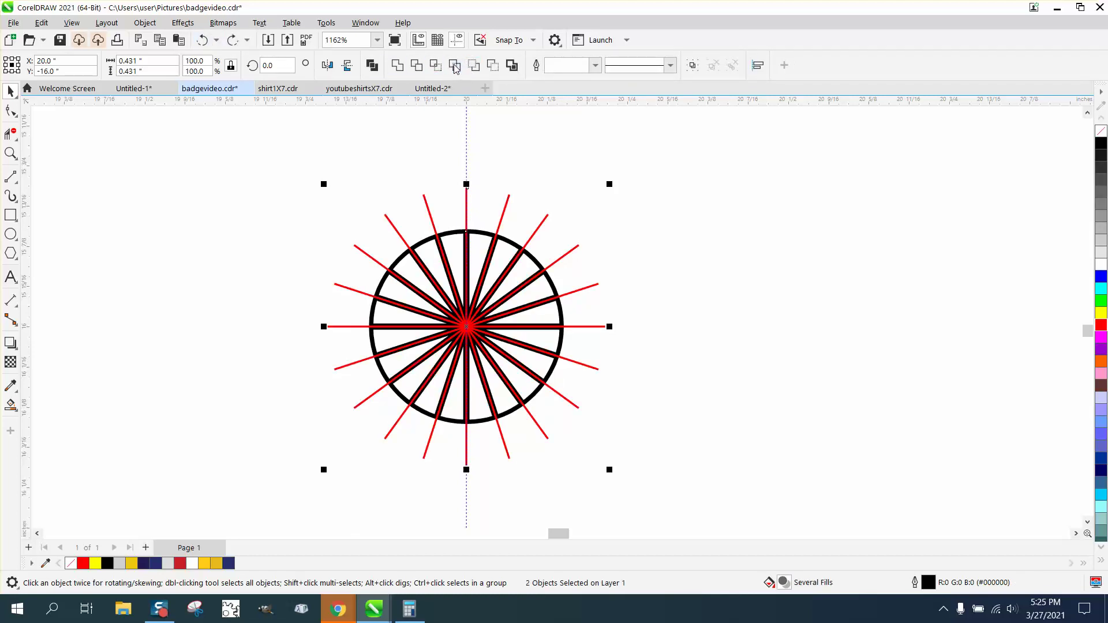
click(202, 39)
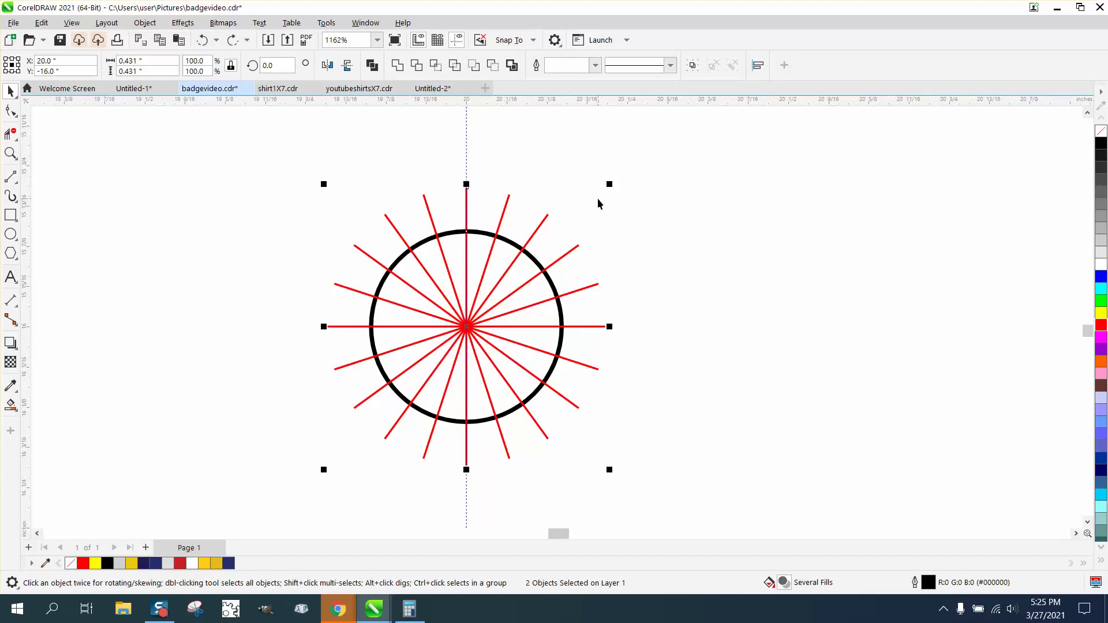
Convert the black circle's outline to an object, then remove its fill and give it a black hairline outline
click(597, 198)
click(536, 259)
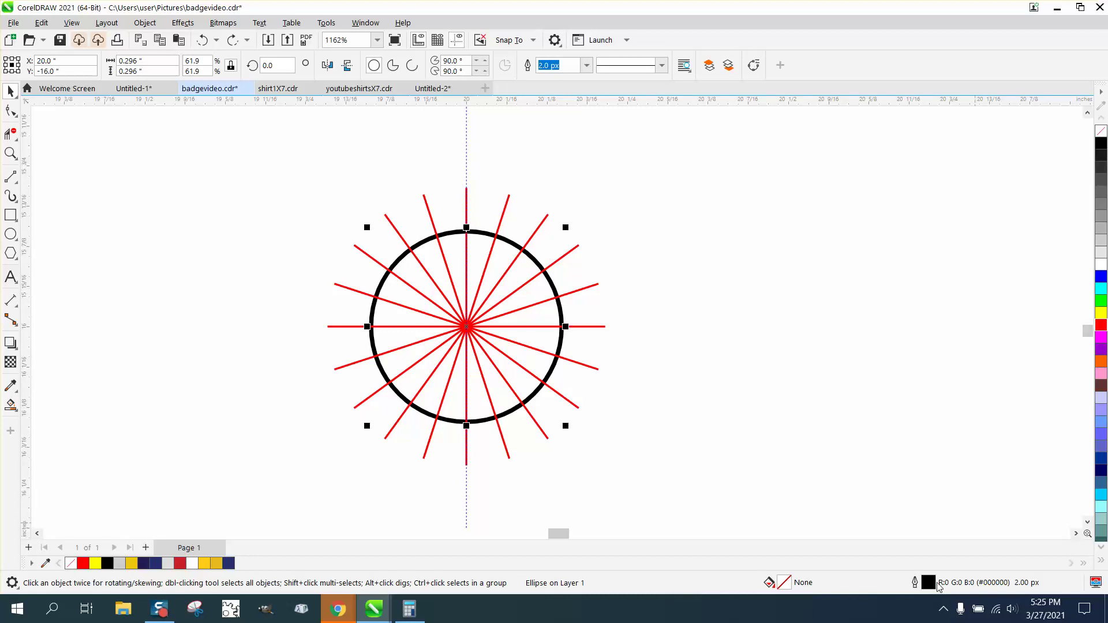
click(145, 23)
mouse_move(175, 287)
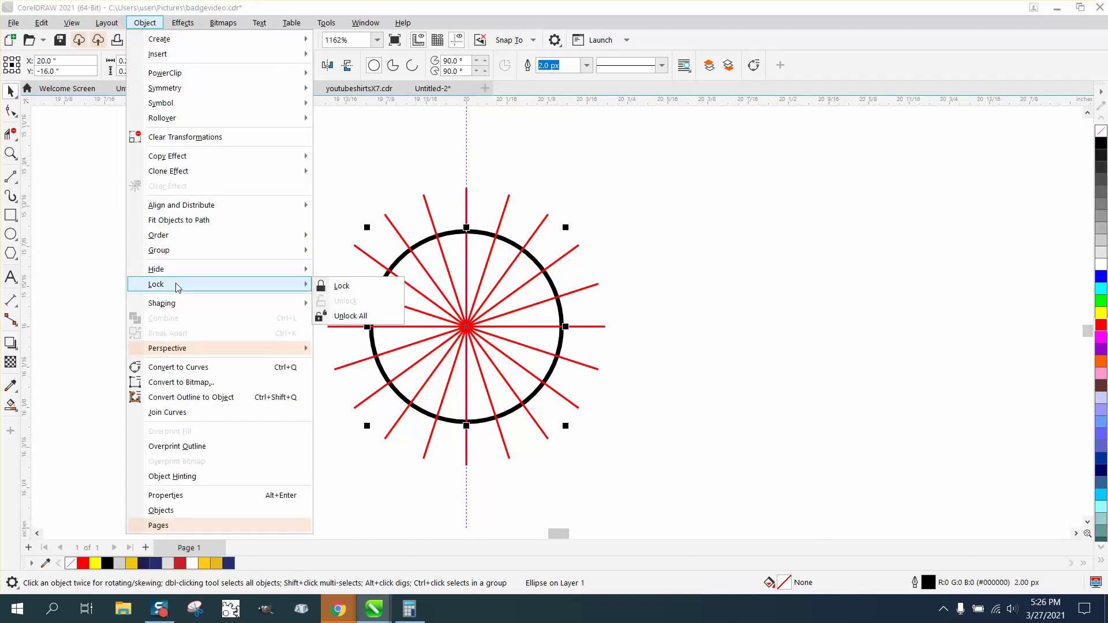
click(192, 397)
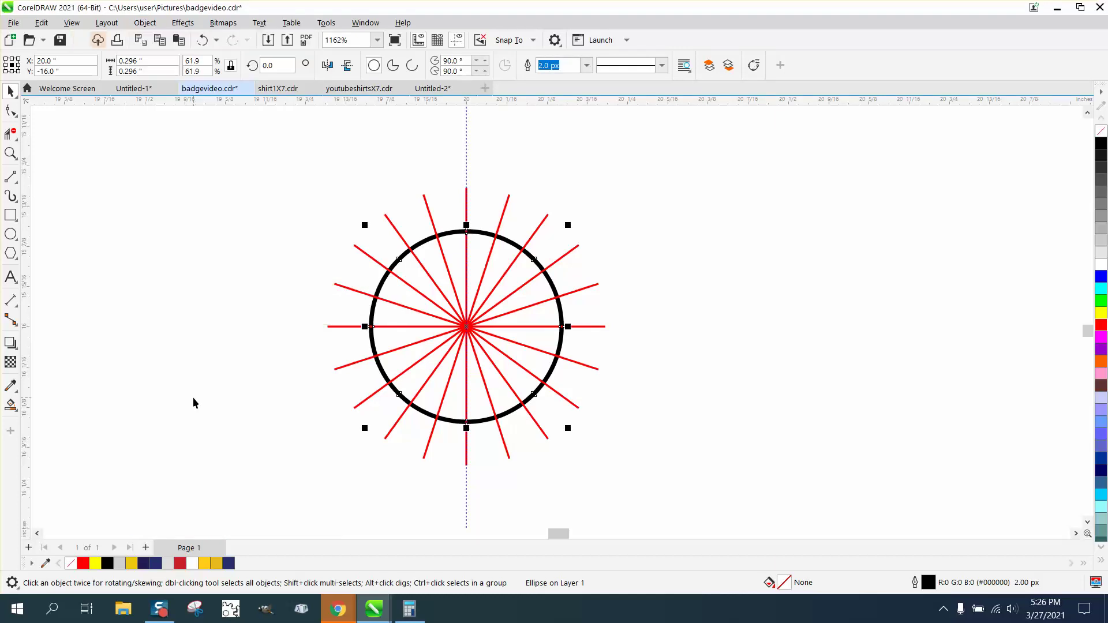
click(1101, 131)
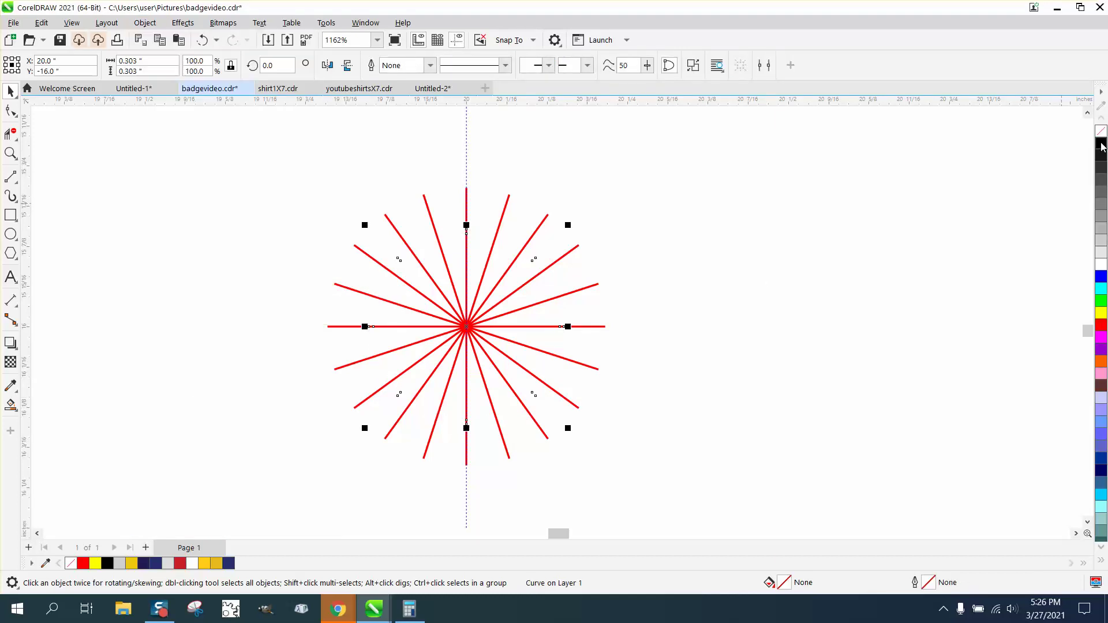
right_click(1101, 143)
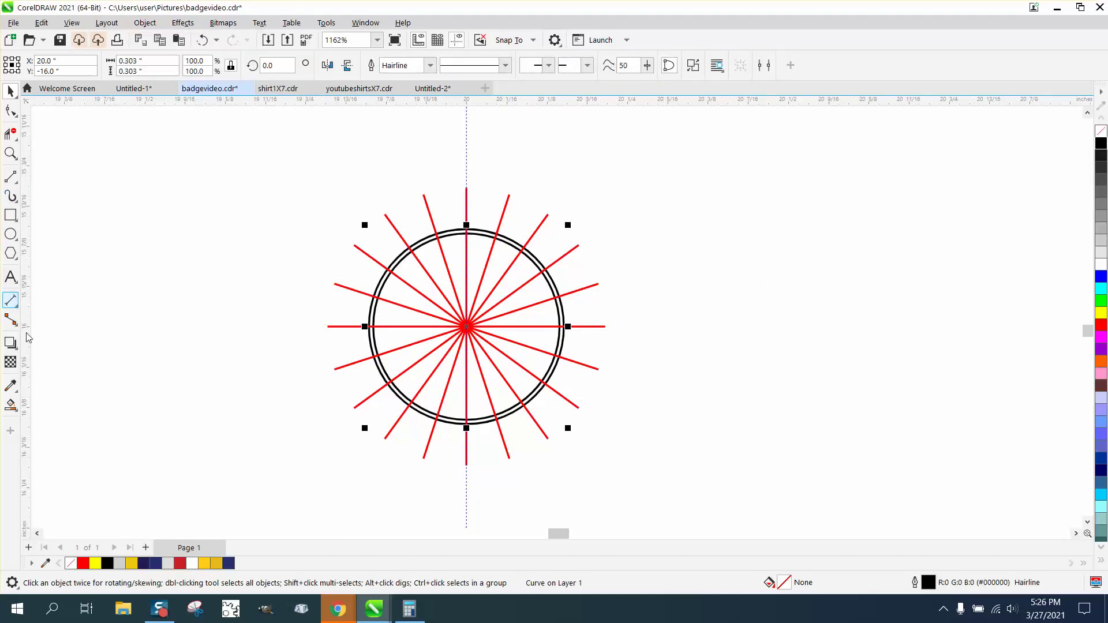
Fill all the ring segments between the spokes with the dark navy colour using Smart Fill, without an outline
click(10, 405)
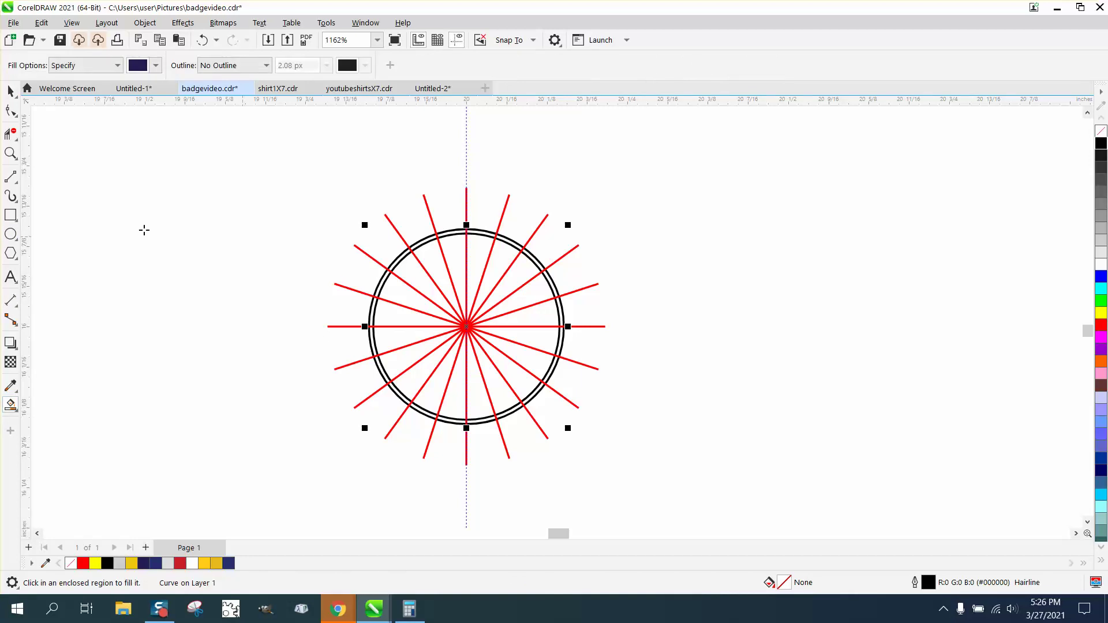
click(10, 153)
click(749, 501)
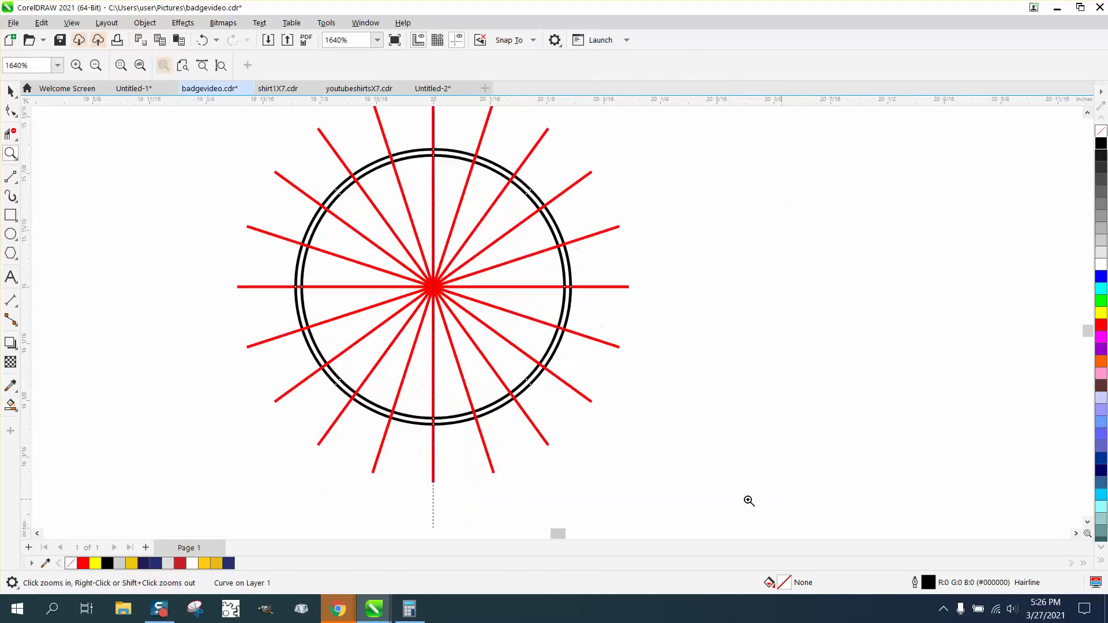
click(10, 405)
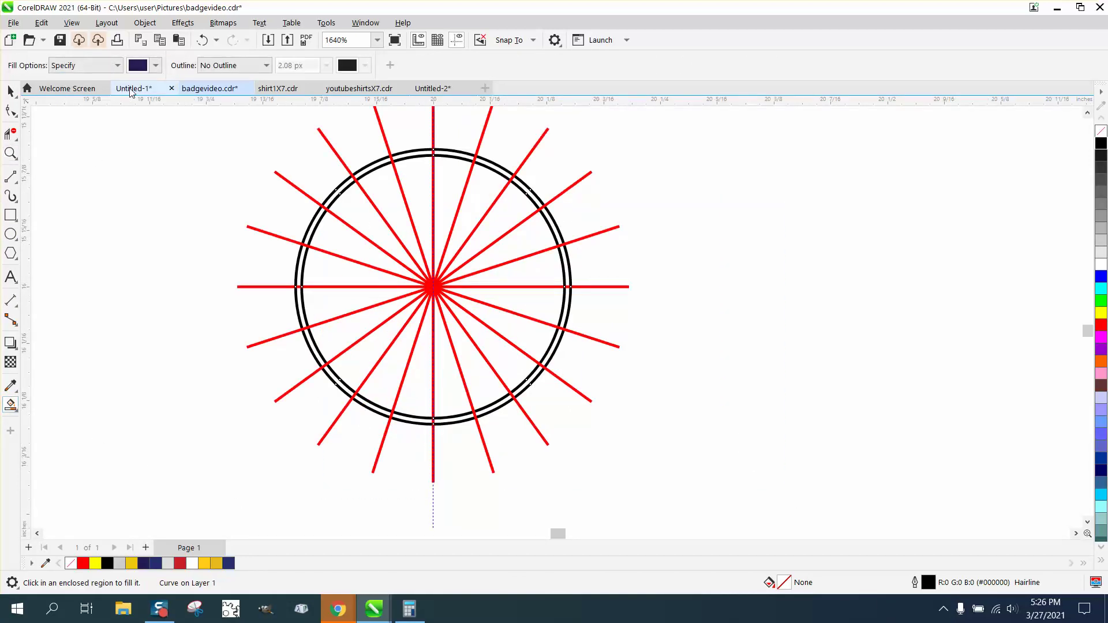
click(370, 167)
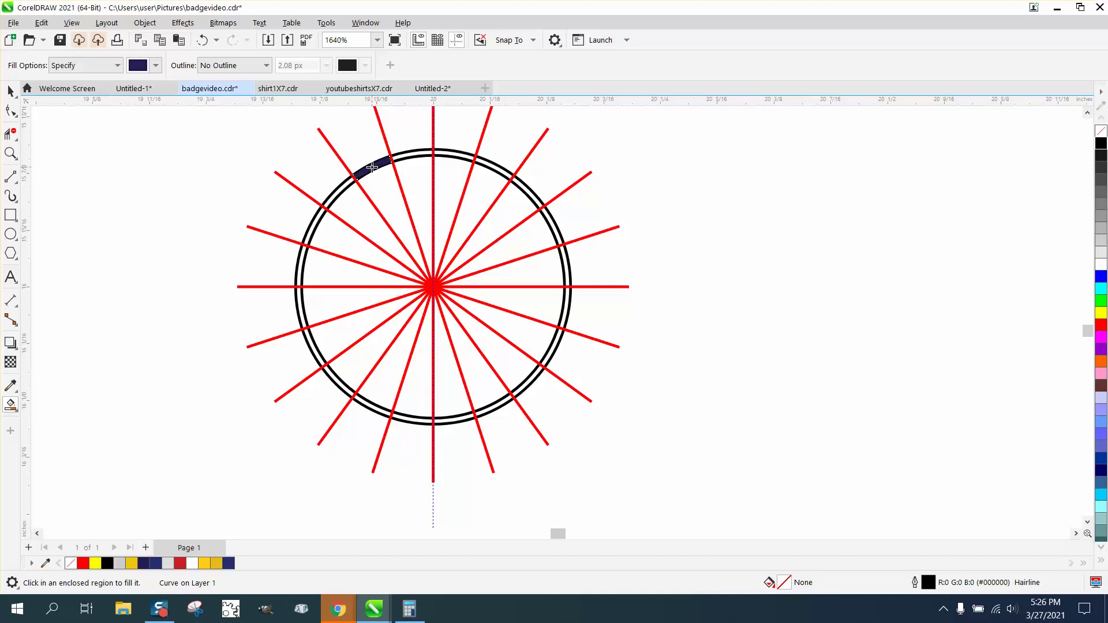
click(345, 185)
click(313, 224)
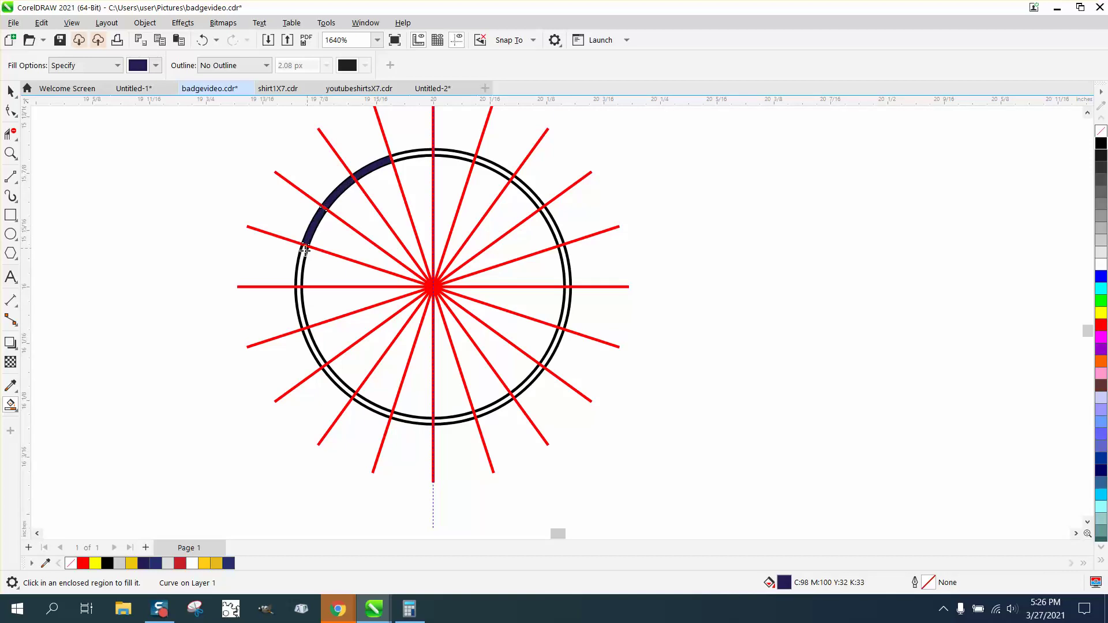
click(300, 263)
click(302, 310)
click(314, 345)
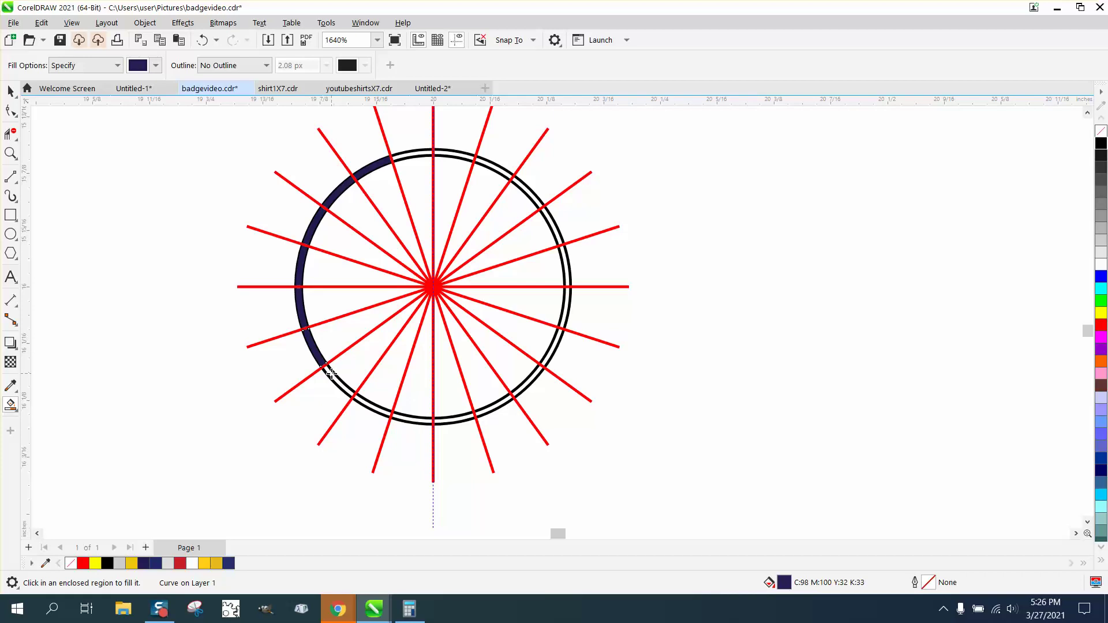
click(333, 376)
click(374, 409)
click(411, 420)
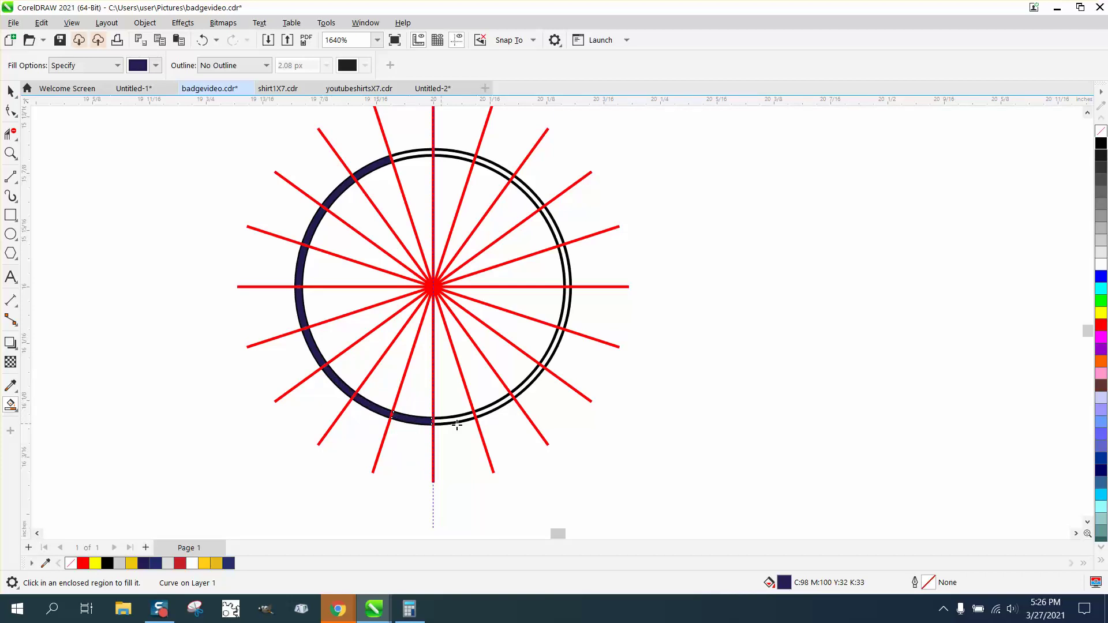
click(460, 420)
click(493, 408)
click(536, 379)
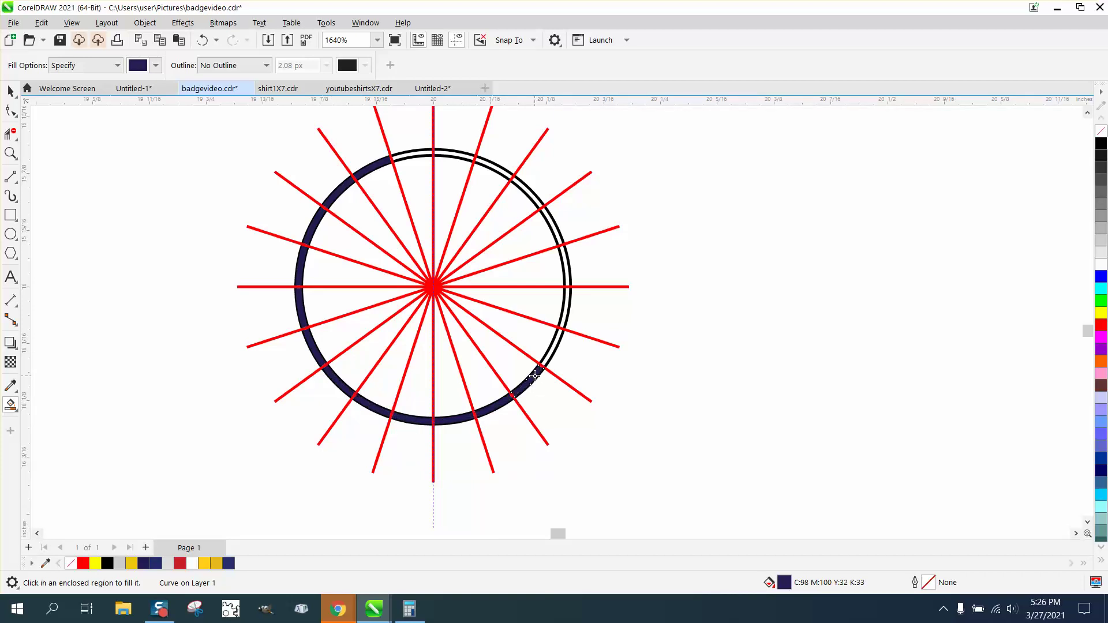
click(550, 351)
click(565, 317)
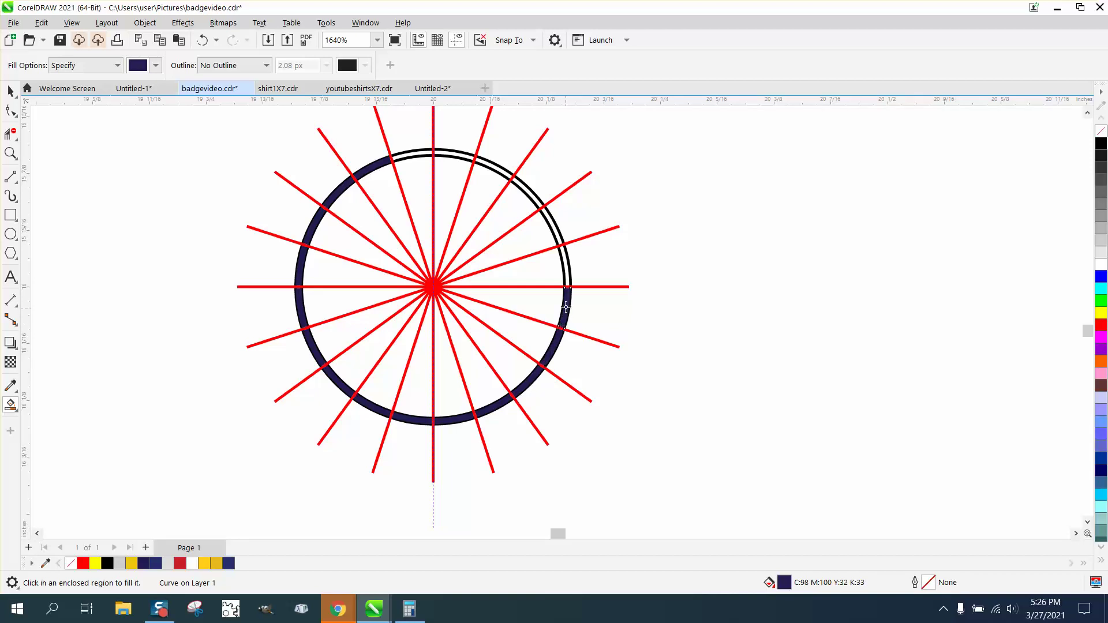
click(567, 270)
click(550, 220)
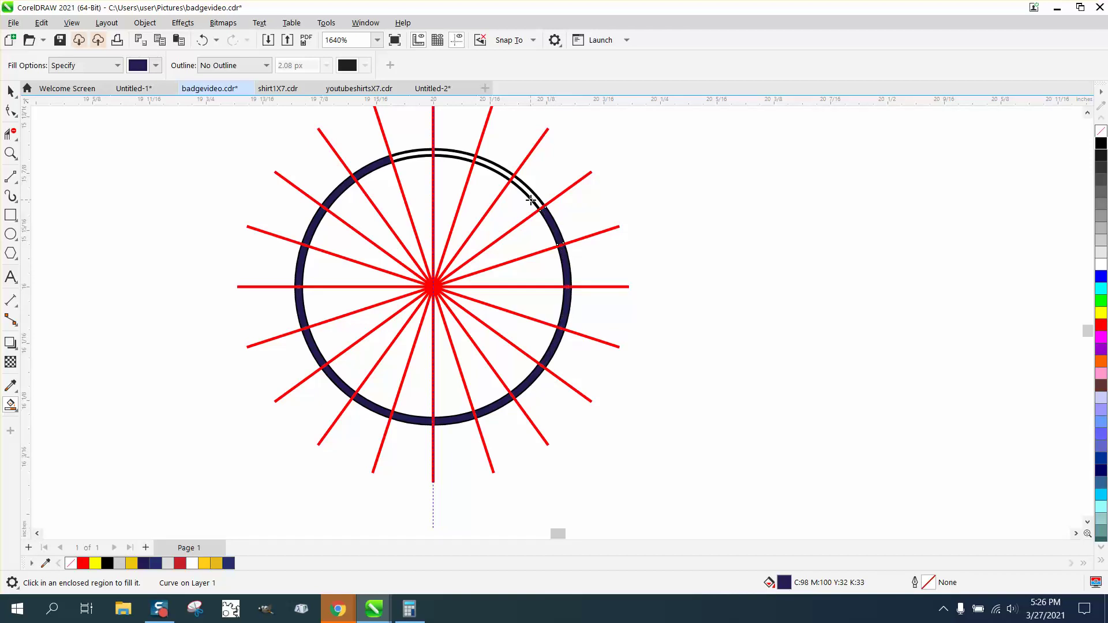
click(525, 192)
click(497, 170)
click(449, 152)
click(423, 155)
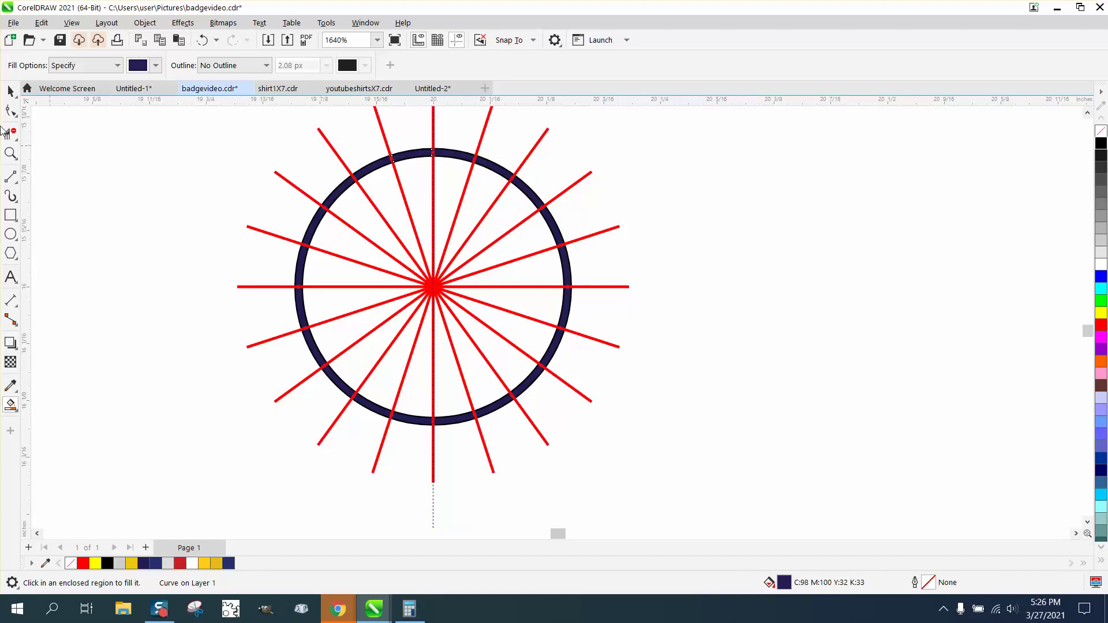
Delete the red spokes and inspect the gaps left between the ring's filled segments
click(10, 91)
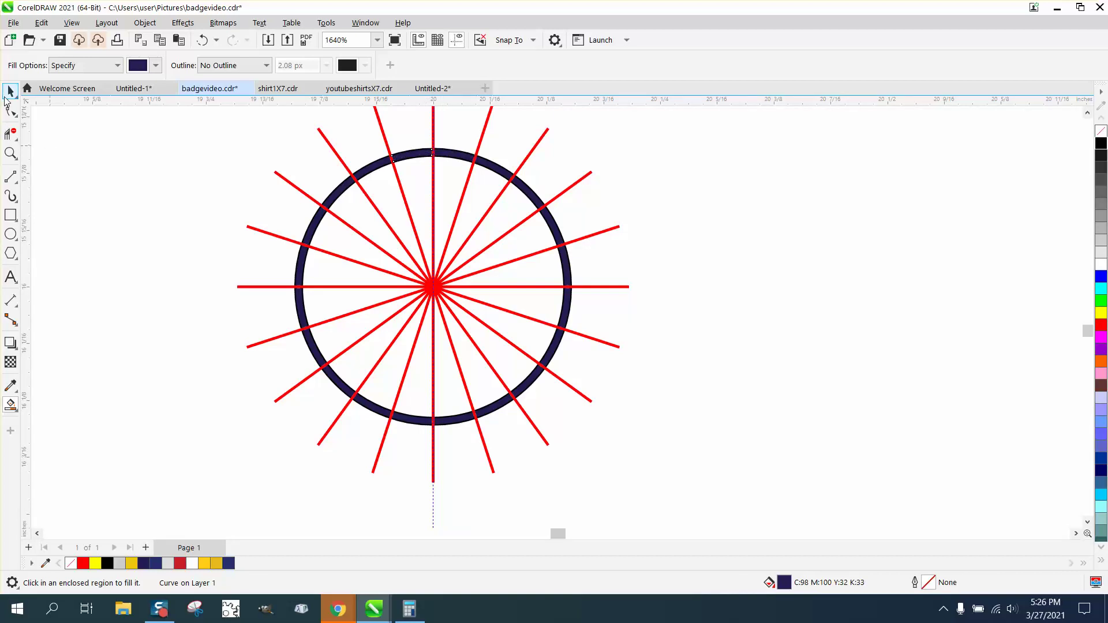
click(330, 146)
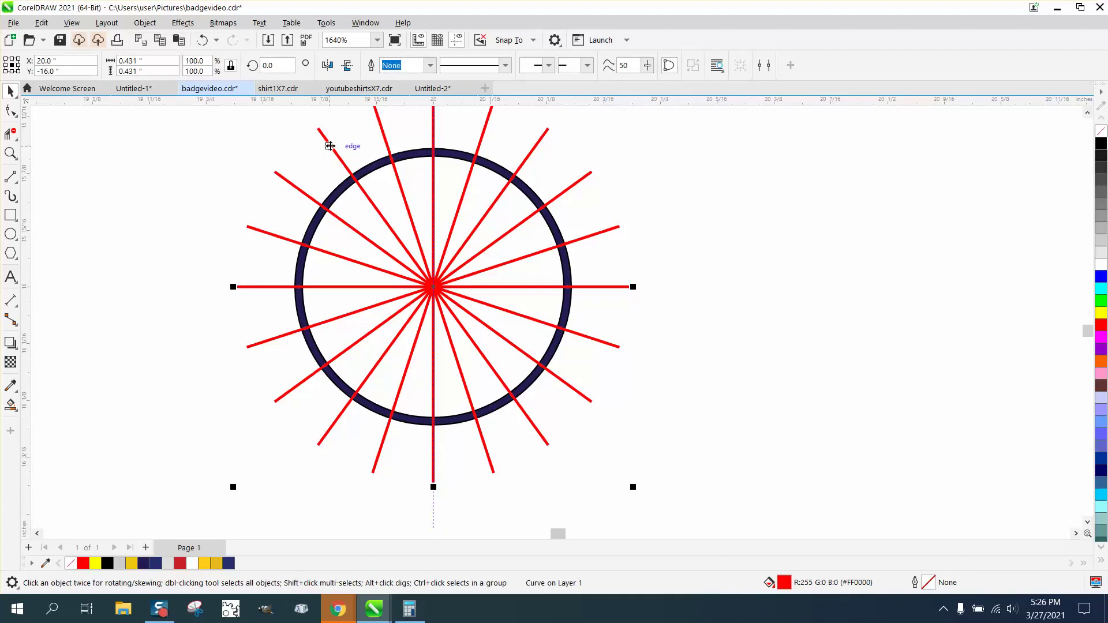
key(Delete)
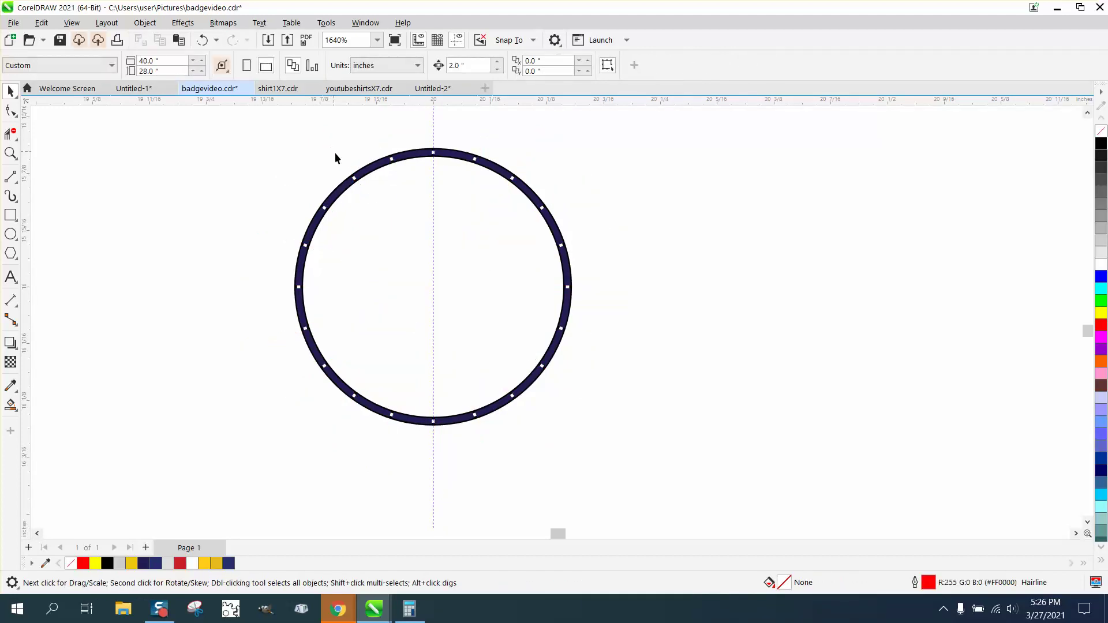
click(10, 153)
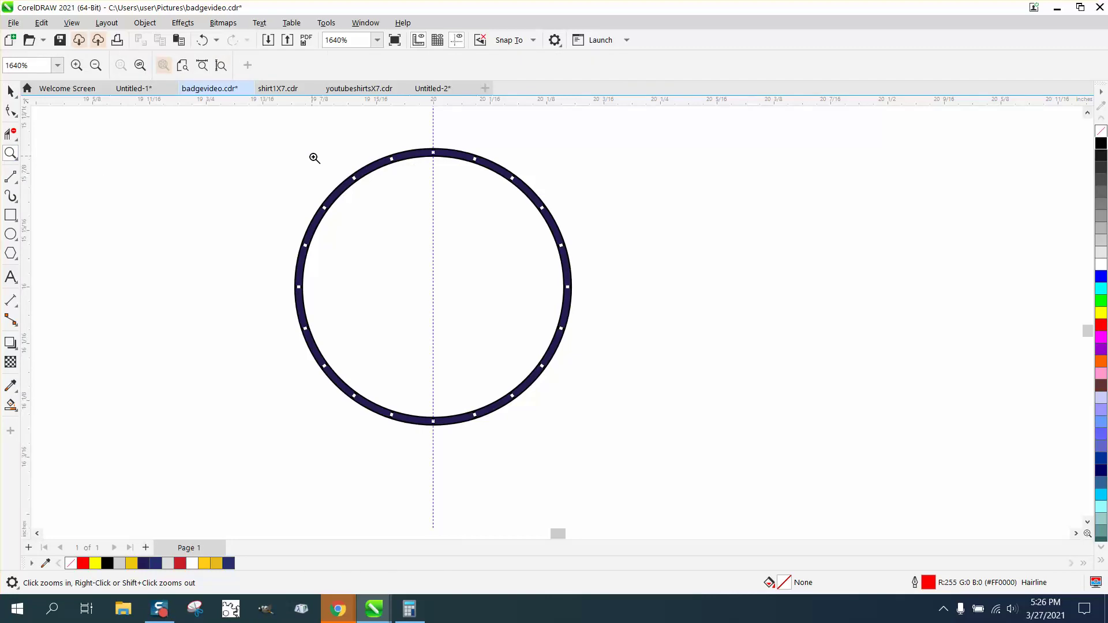
drag(314, 156, 413, 198)
right_click(356, 201)
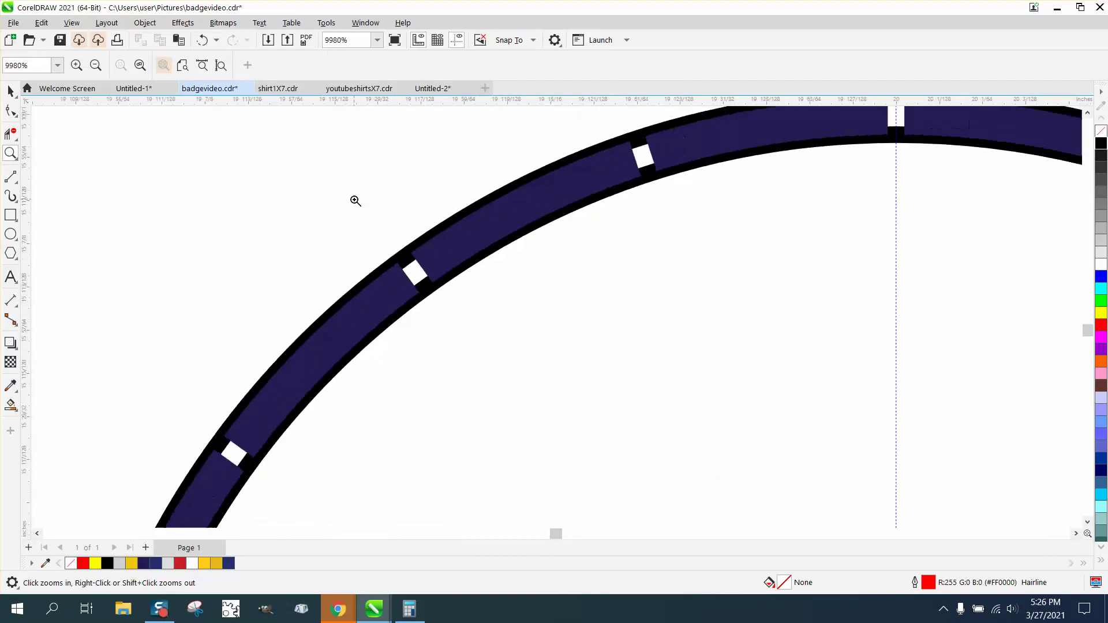
click(9, 92)
scroll(285, 203, down, 2)
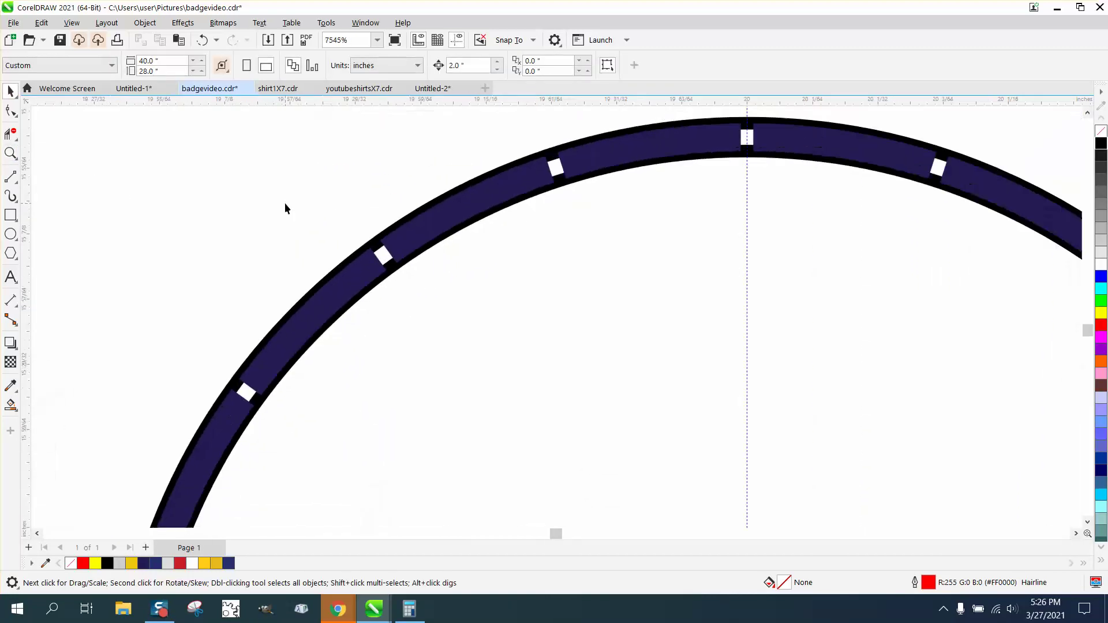
click(421, 220)
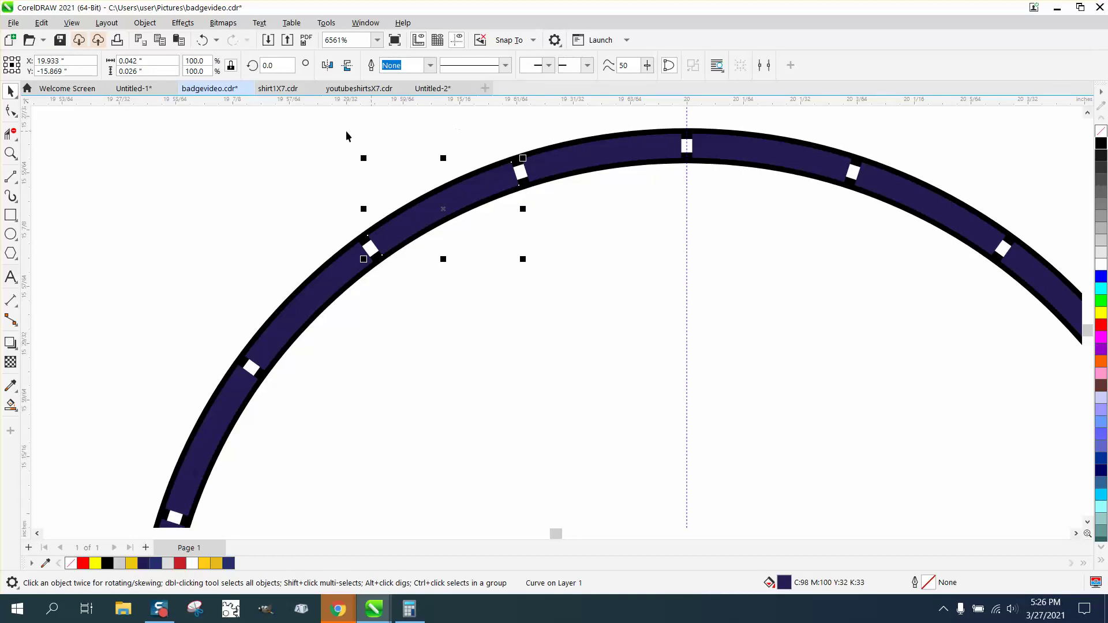
Undo the deletion of the spokes and all the navy fills in the ring segments
click(203, 41)
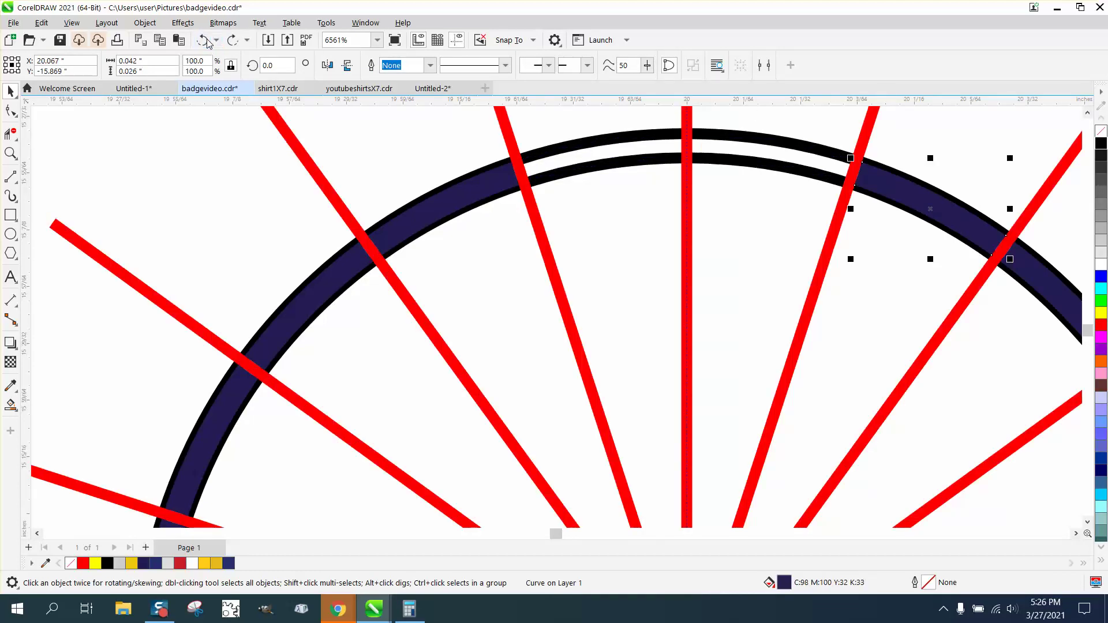
click(205, 41)
click(205, 41)
click(204, 41)
click(205, 41)
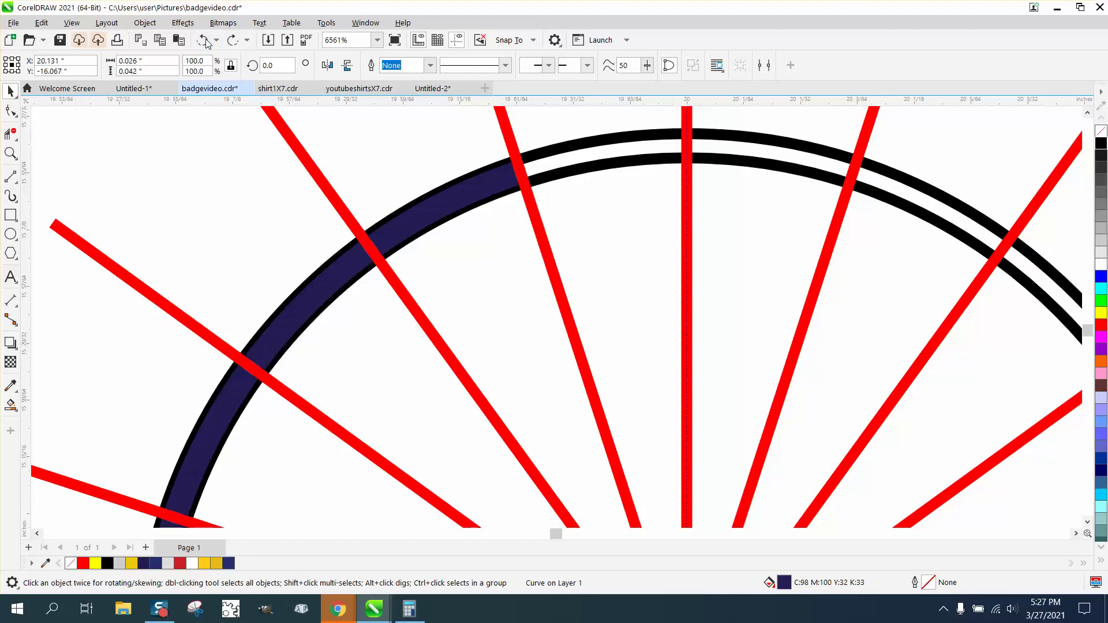
click(205, 41)
click(205, 41)
click(205, 41)
click(205, 41)
click(205, 40)
click(205, 41)
click(205, 41)
click(205, 41)
click(205, 41)
click(205, 41)
click(205, 41)
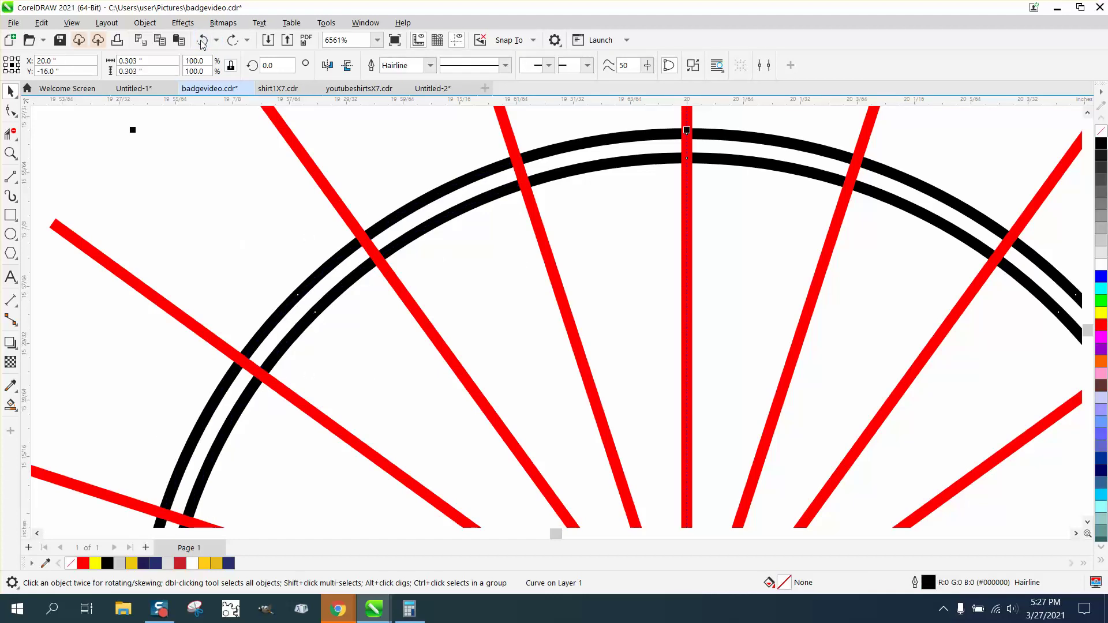
Fill the ring segment just left of the topmost spoke with black using Smart Fill, without an outline
scroll(499, 350, down, 1)
scroll(500, 350, down, 5)
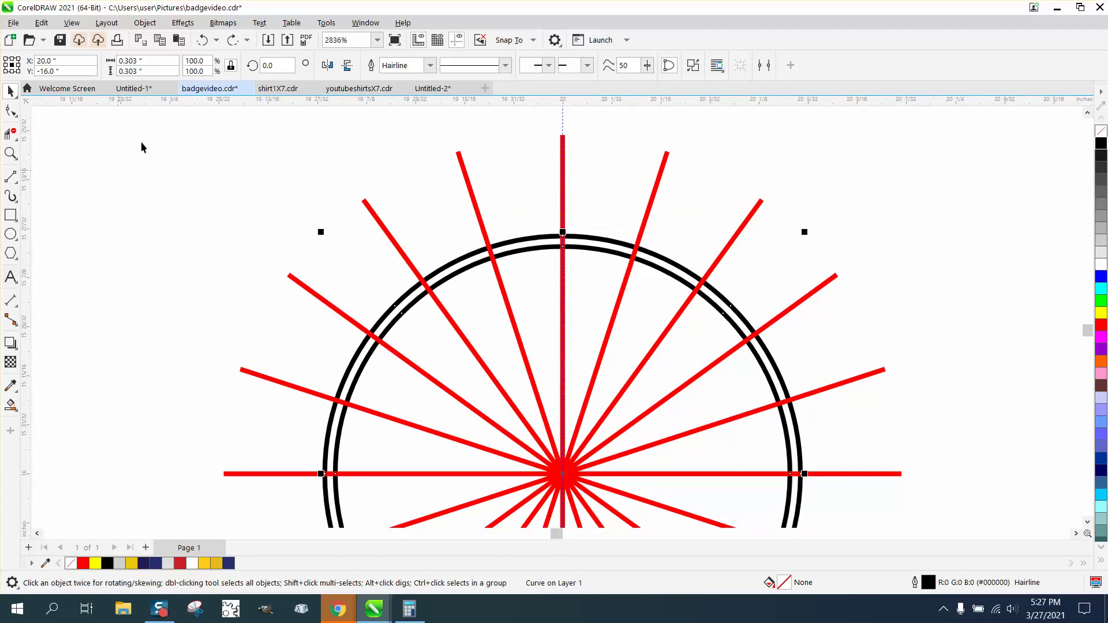
click(10, 405)
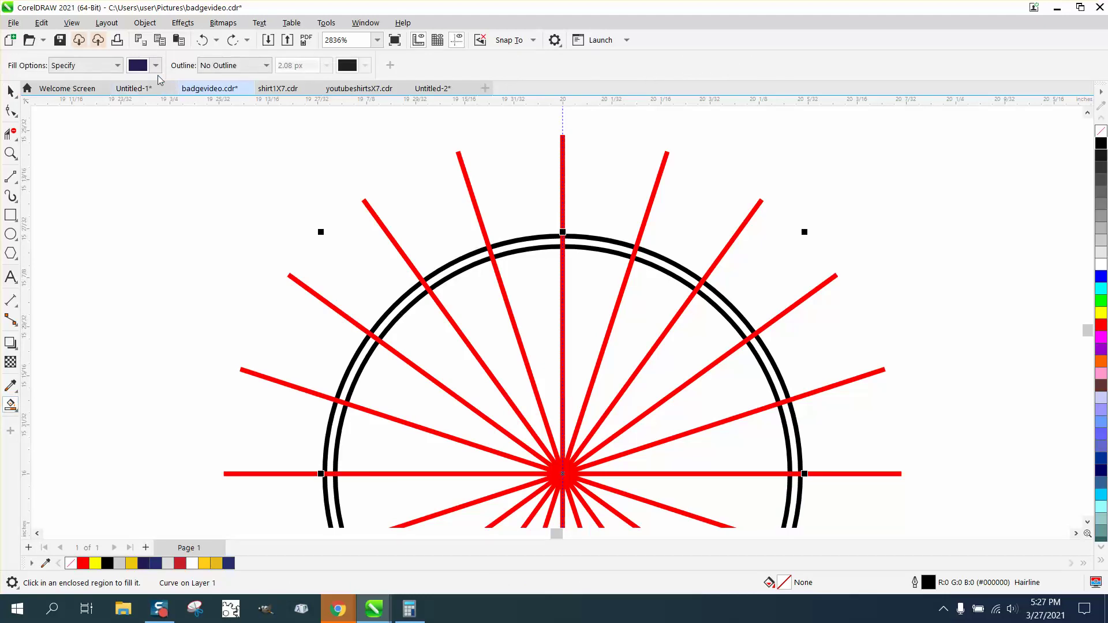
click(156, 65)
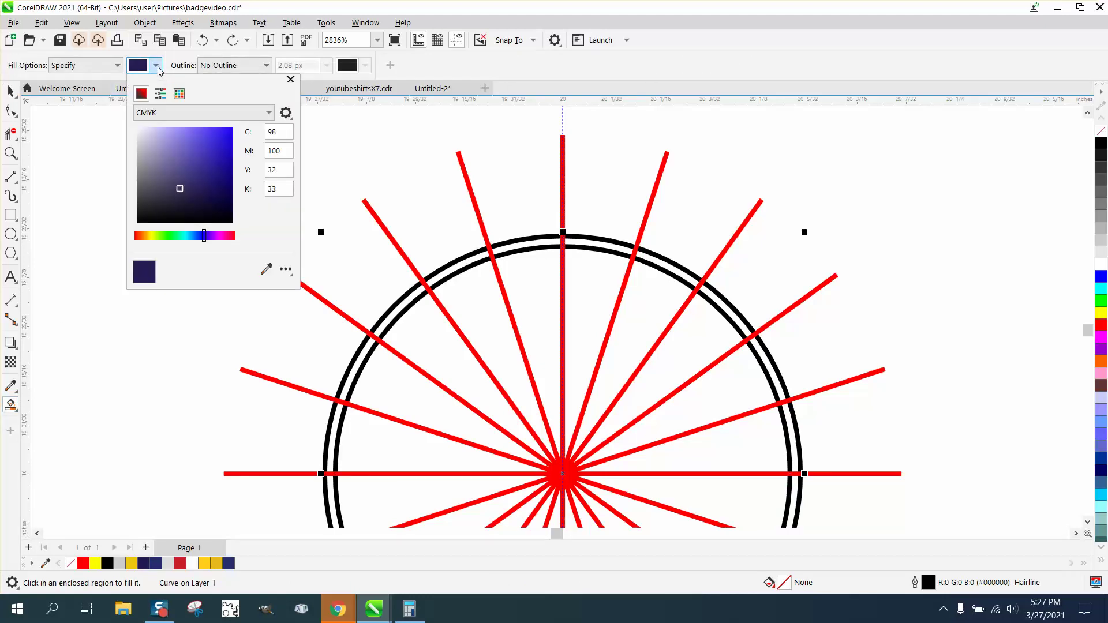
click(180, 94)
click(540, 249)
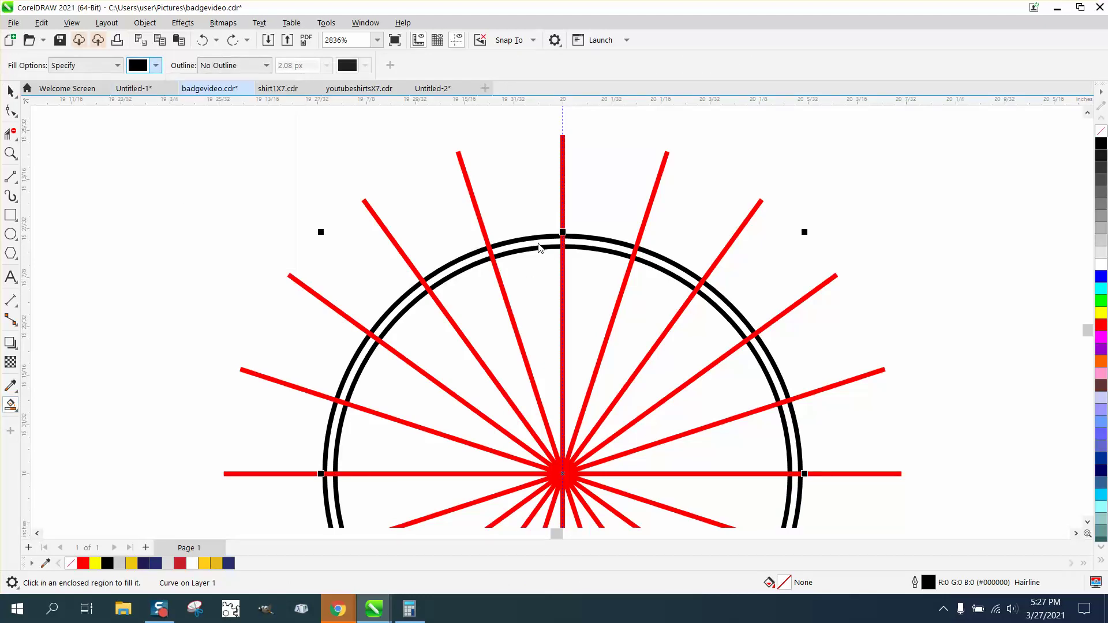
click(537, 243)
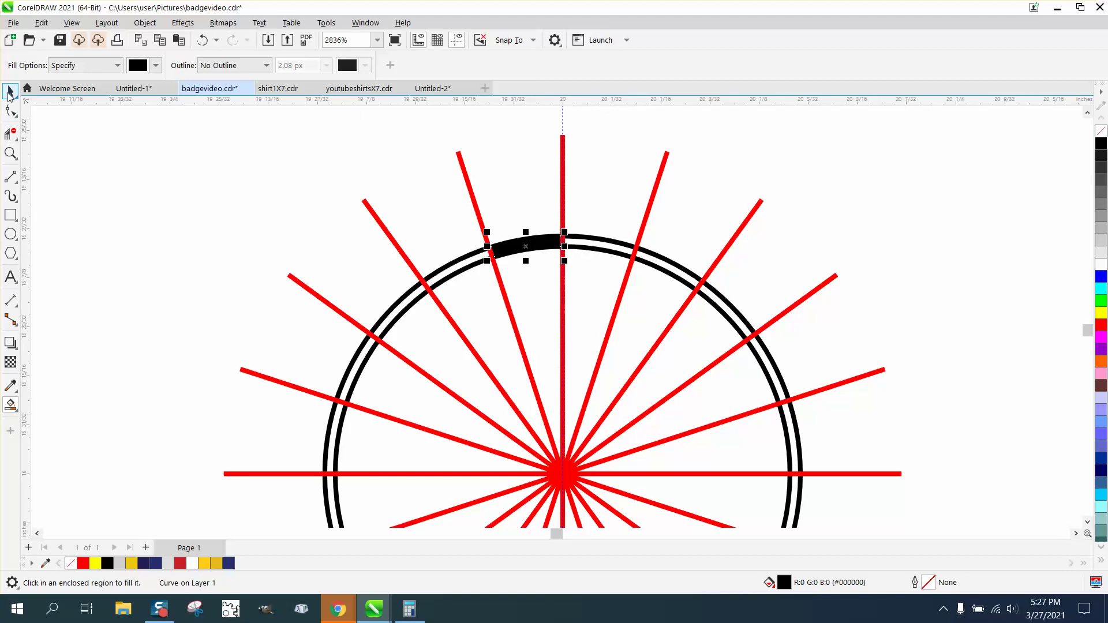
Move the black segment's centre of rotation to the point where the red spokes meet
click(10, 91)
scroll(330, 332, down, 1)
scroll(808, 321, down, 1)
scroll(787, 340, down, 2)
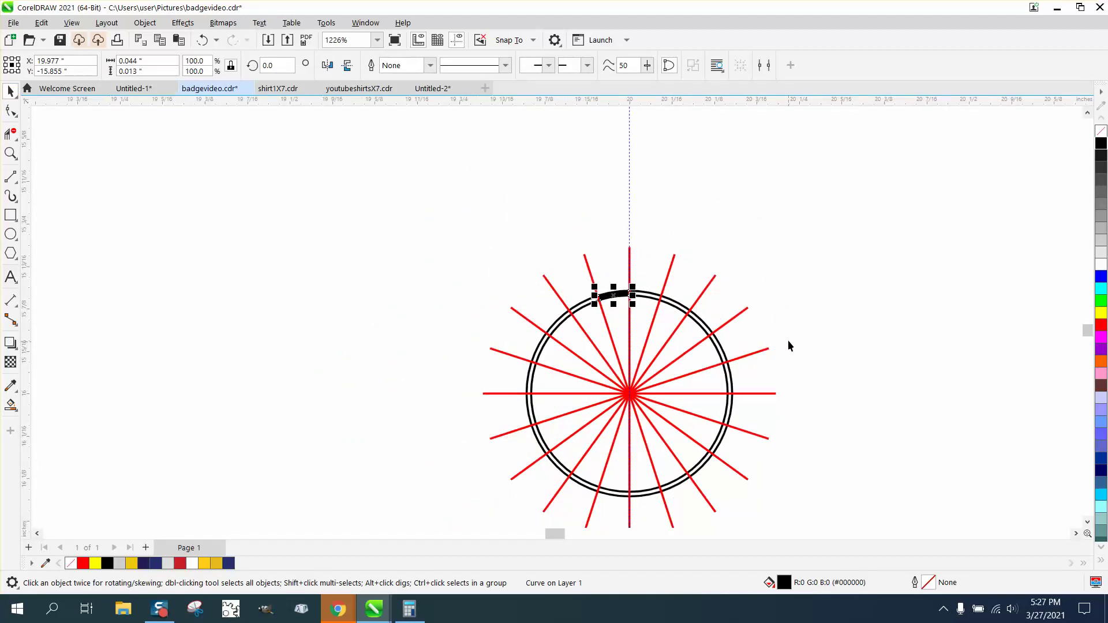
click(11, 153)
drag(551, 271, 959, 501)
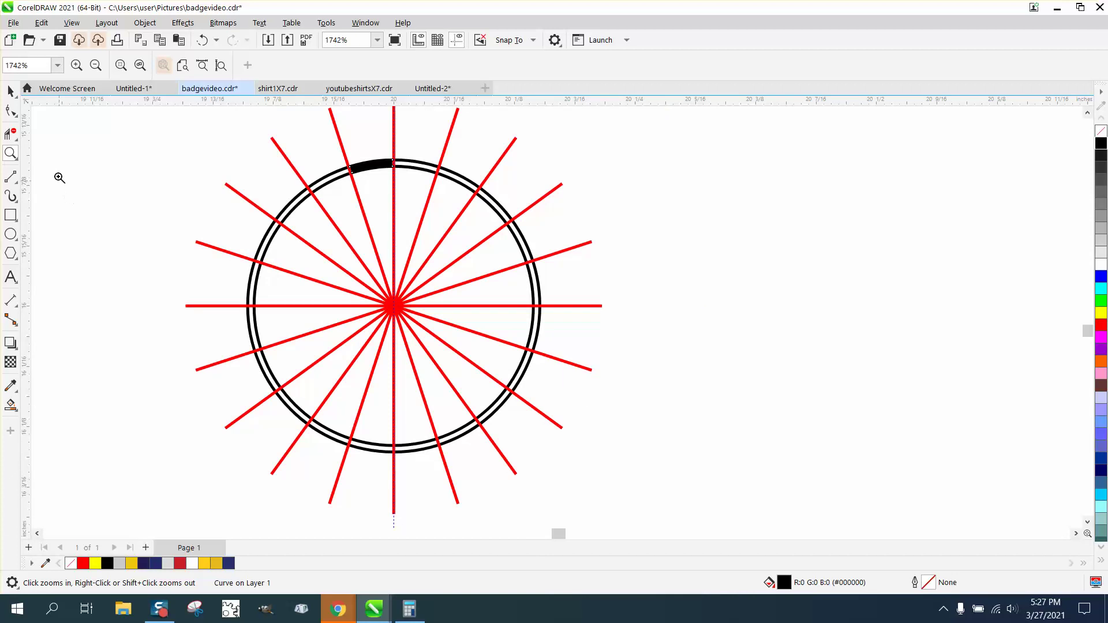
click(10, 90)
click(371, 164)
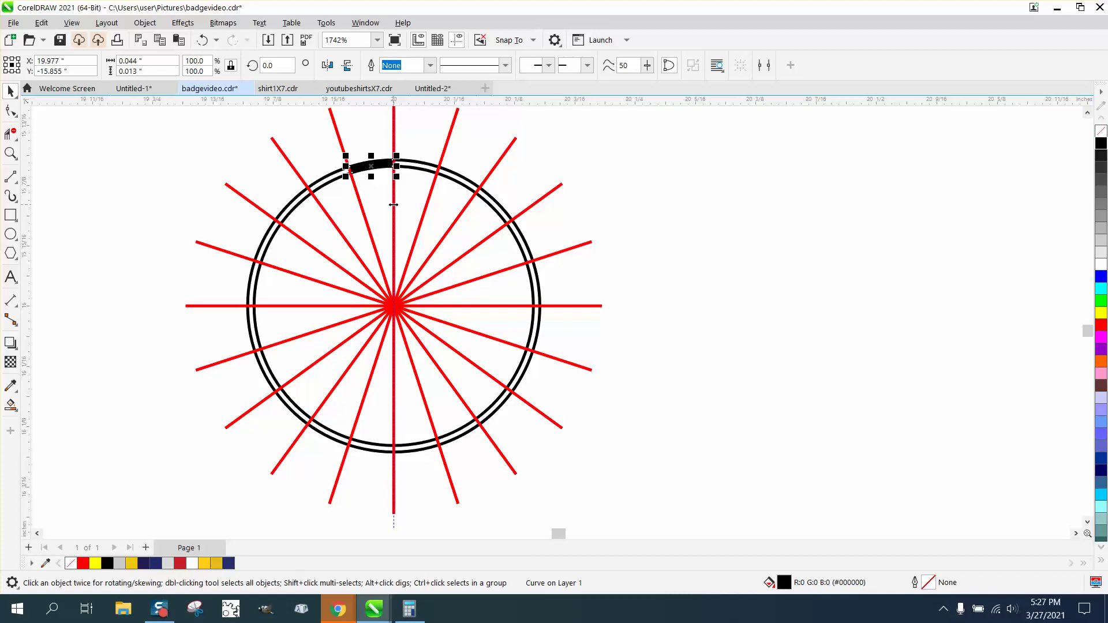
click(371, 164)
drag(371, 166, 393, 305)
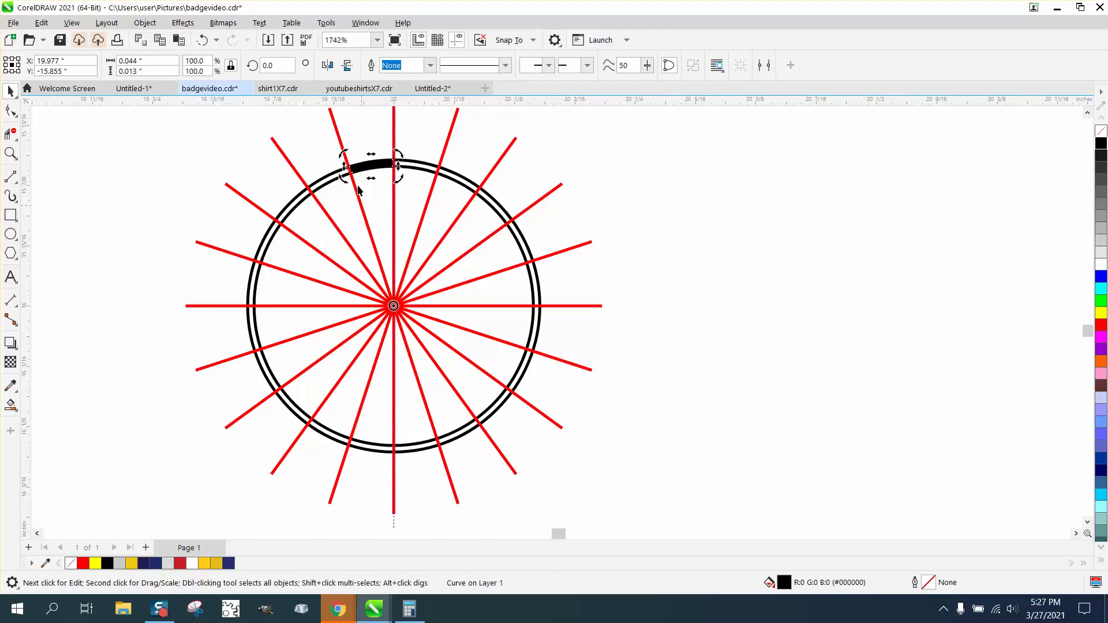
Rotate a copy of the black segment by 18 degrees and repeat the duplication until segments fill the whole ring
click(276, 66)
text(18)
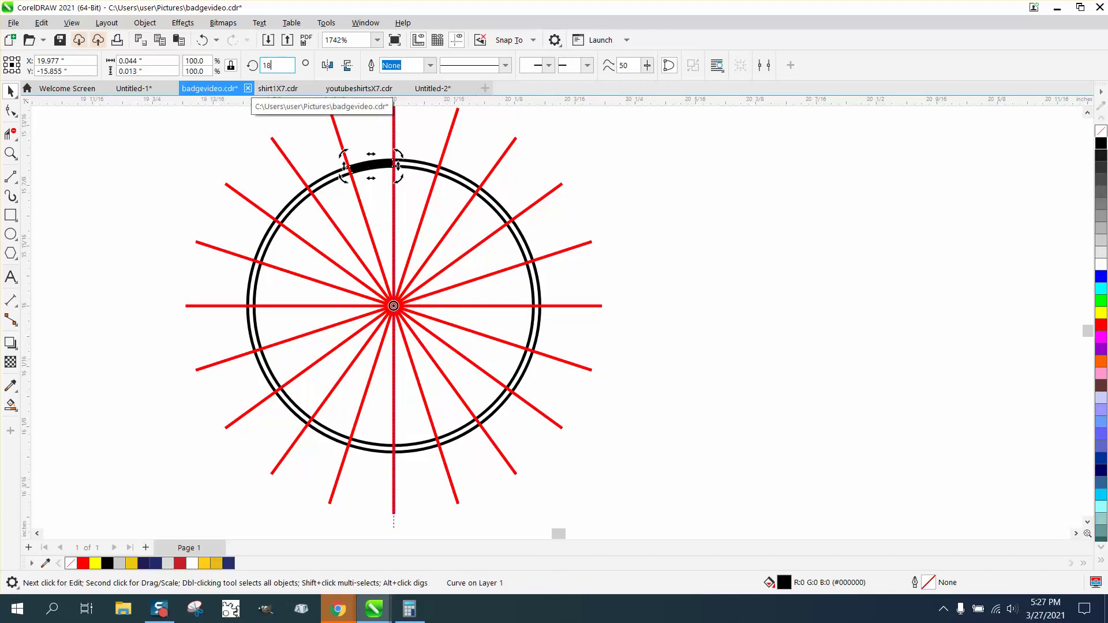
key(Return)
key(ctrl+r)
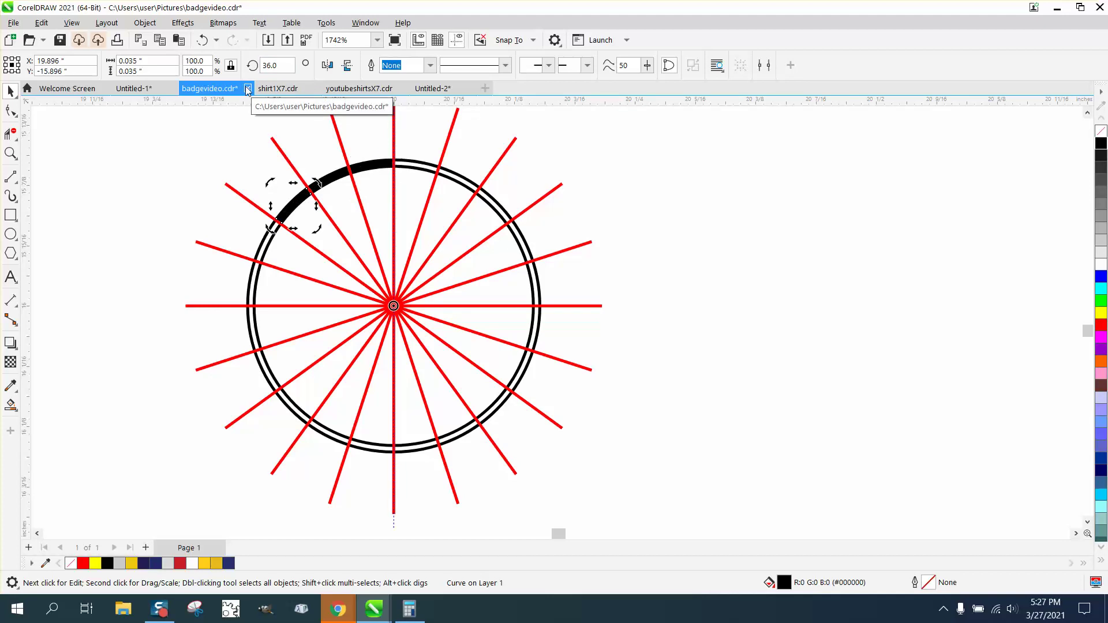
key(ctrl+r)
key(ctrl+r)
key(ctrl+r)
key(ctrl+r)
key(ctrl+r)
key(ctrl+r)
key(ctrl+r)
key(ctrl+r)
key(ctrl+r)
key(ctrl+r)
key(ctrl+r)
key(ctrl+r)
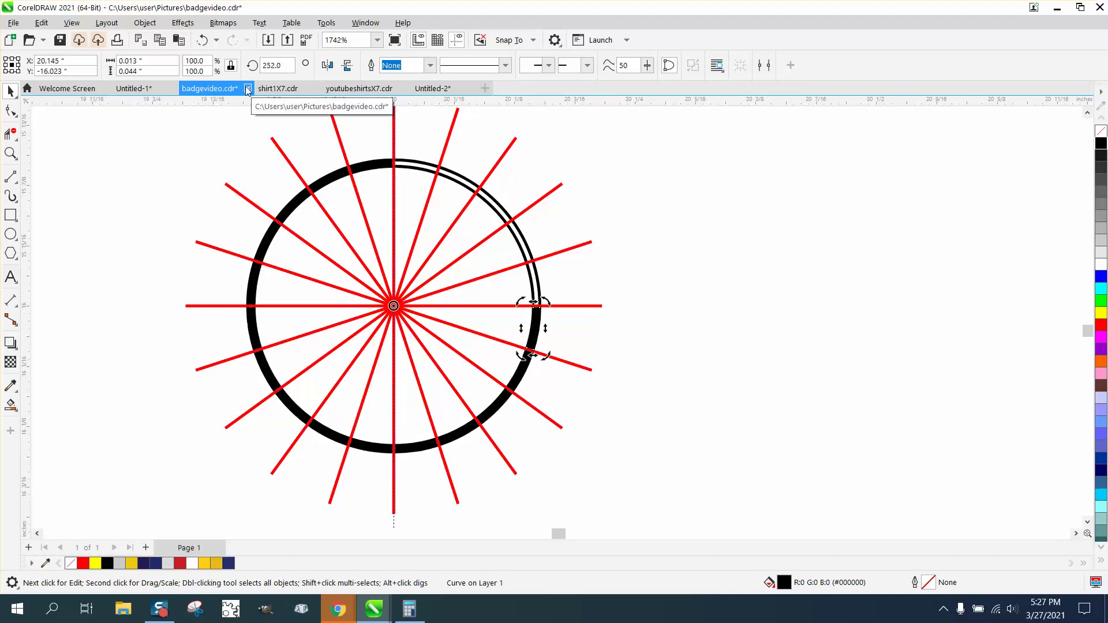
key(ctrl+r)
key(ctrl+r)
key(ctrl+r)
key(ctrl+r)
key(ctrl+r)
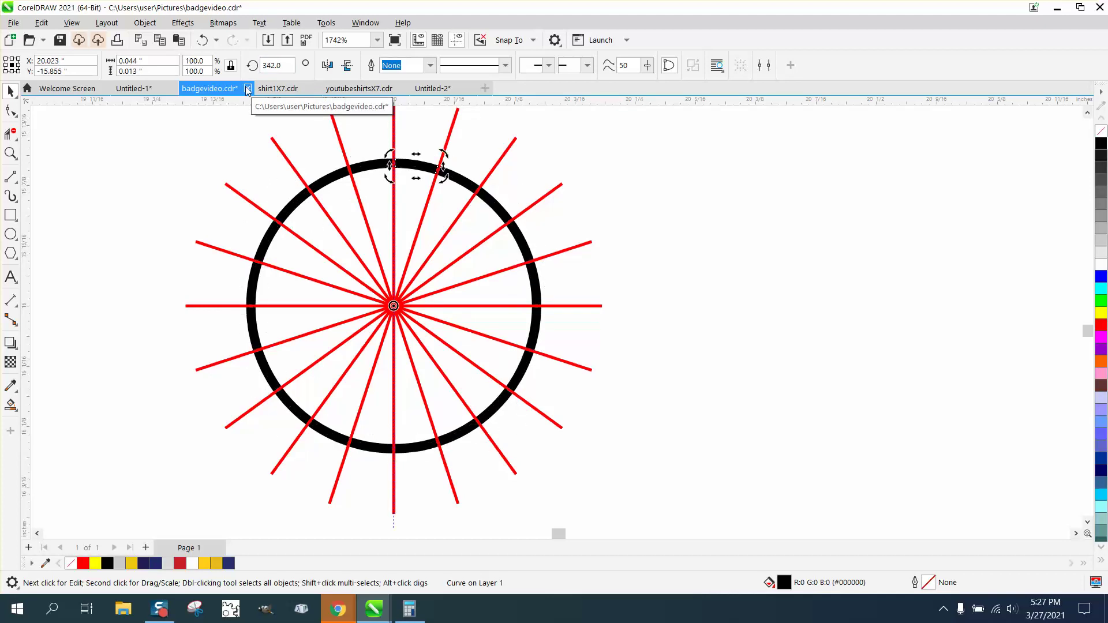
Delete the red spokes crossing the black ring
click(527, 168)
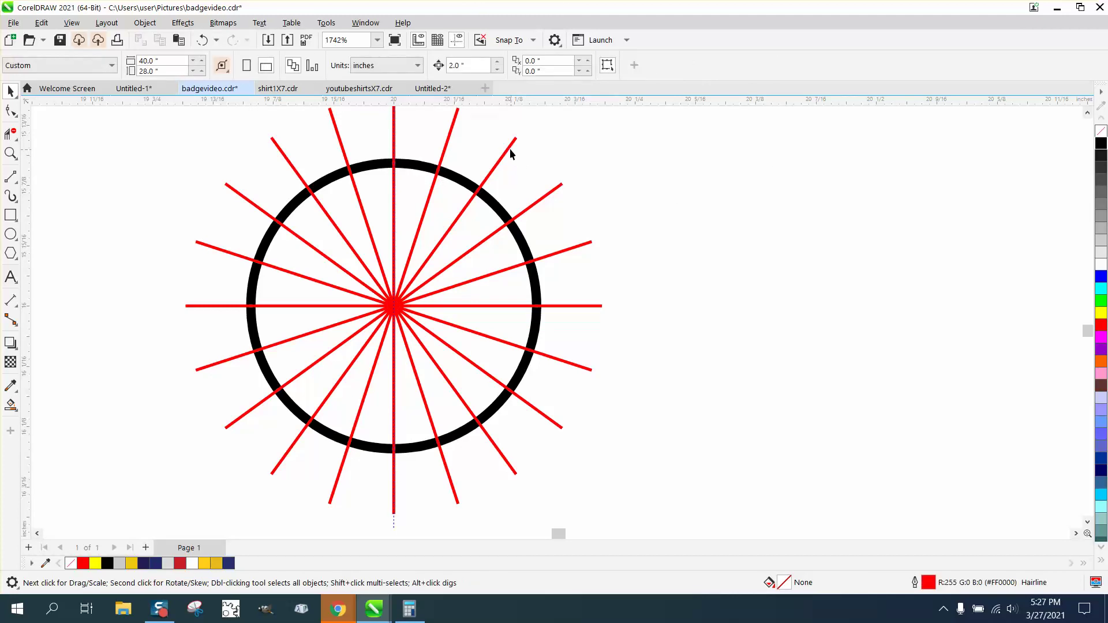
click(510, 148)
key(Delete)
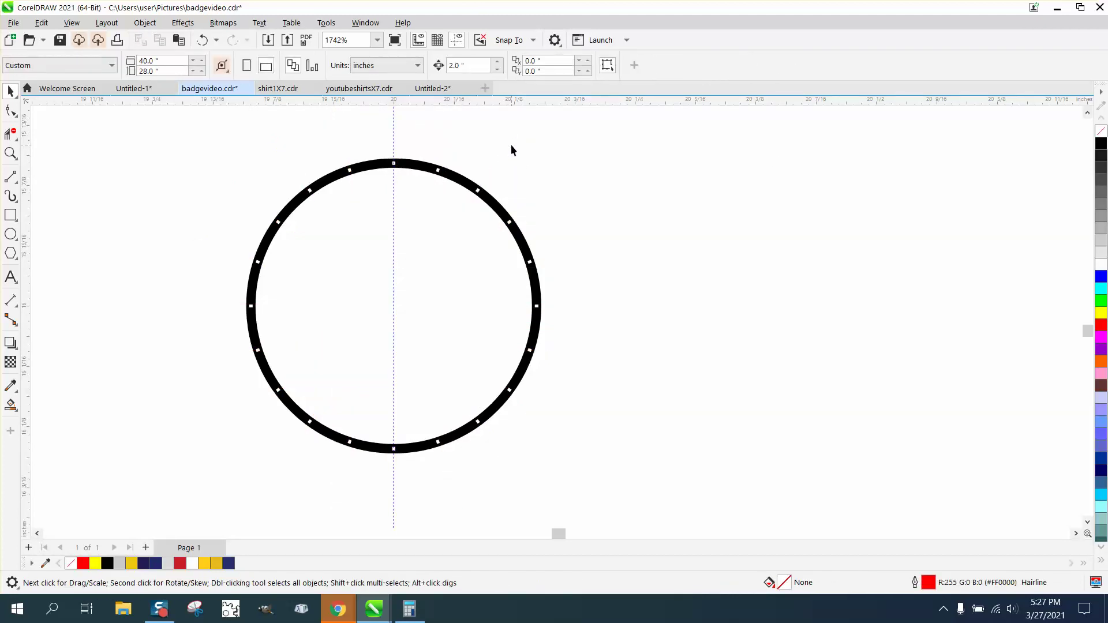
Remove the black hairline outline from the ring curve so that only the separate black segments show
click(10, 153)
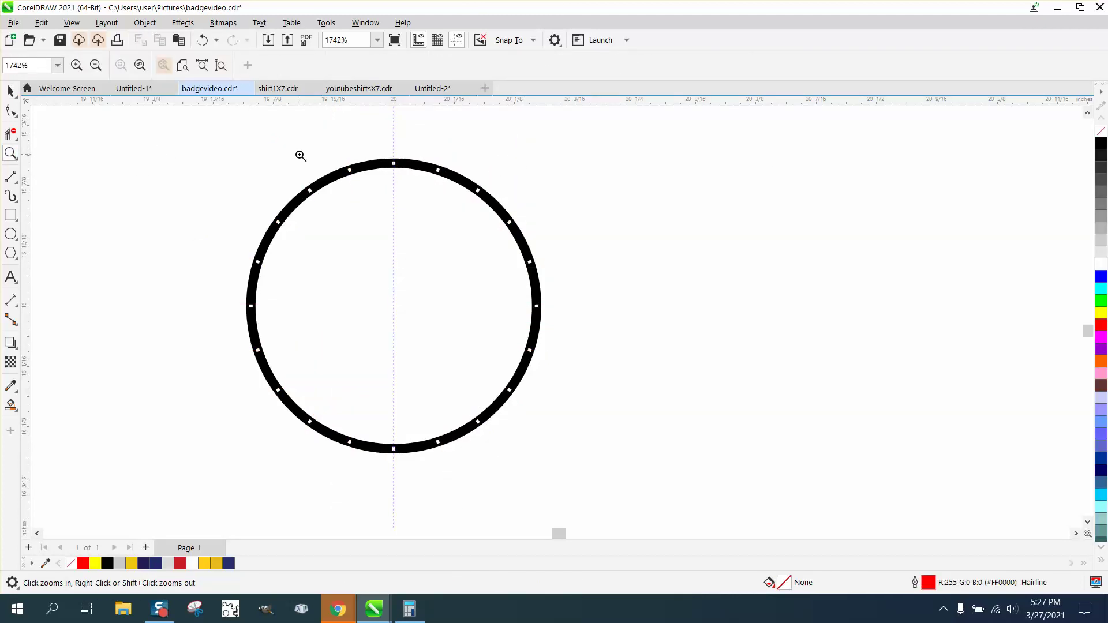
drag(300, 154, 408, 190)
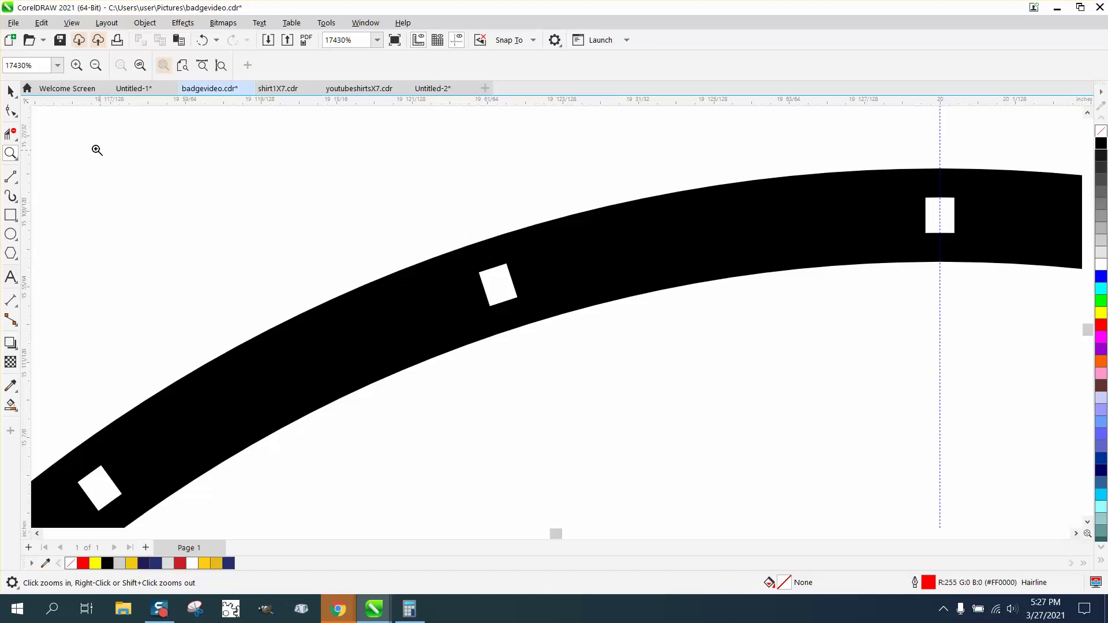
click(9, 91)
click(484, 250)
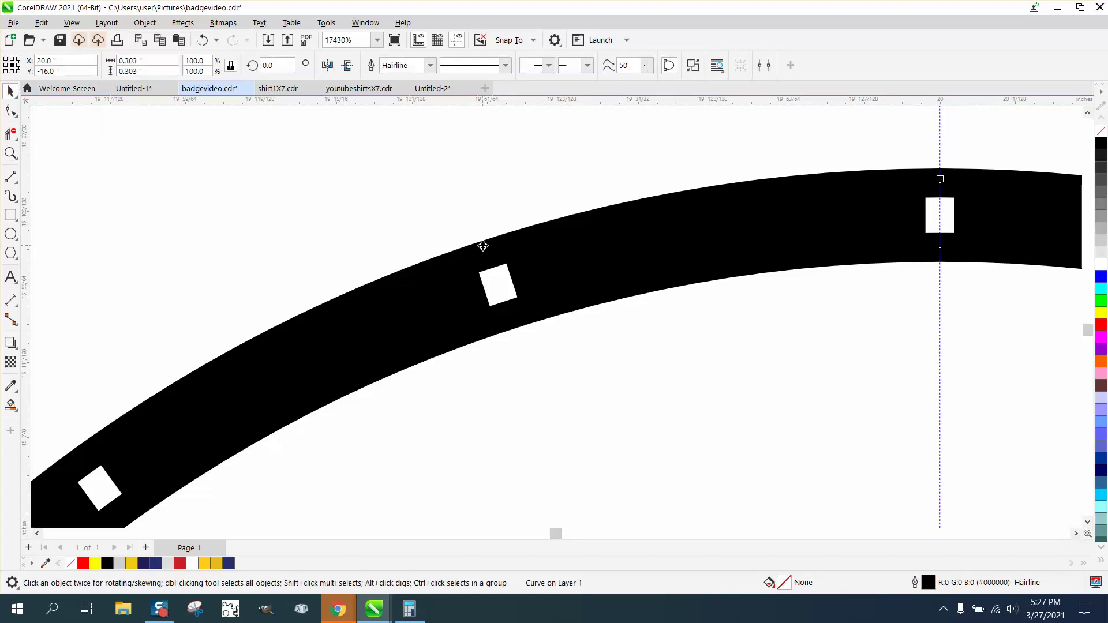
right_click(1101, 133)
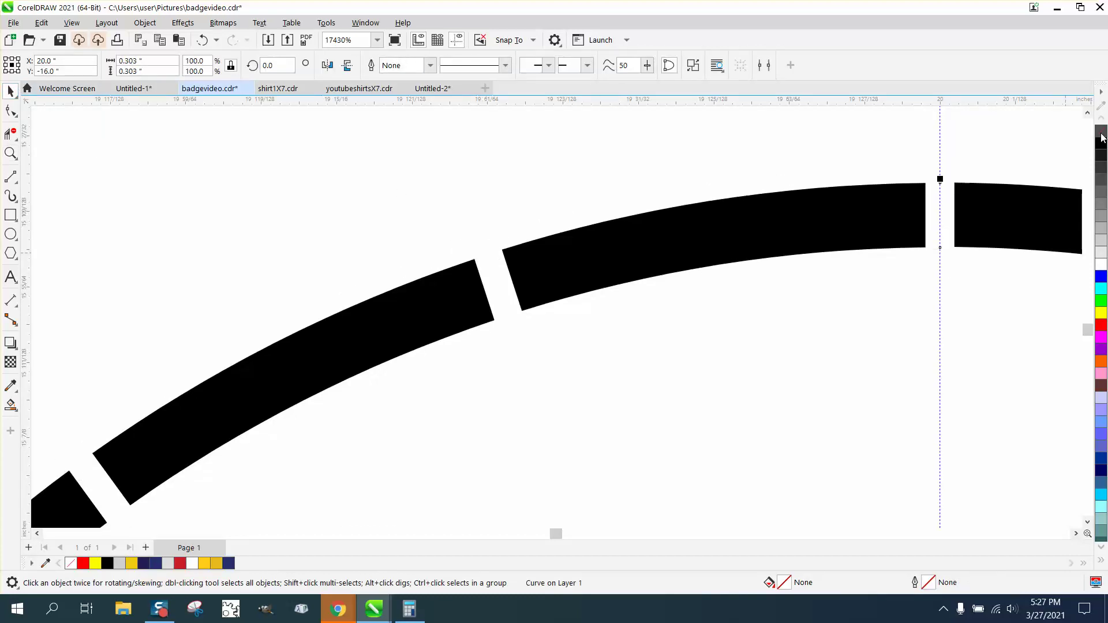
Select the whole segmented ring and nudge it up 2 inches into the centre of the red rope border
scroll(285, 144, down, 5)
scroll(473, 220, down, 3)
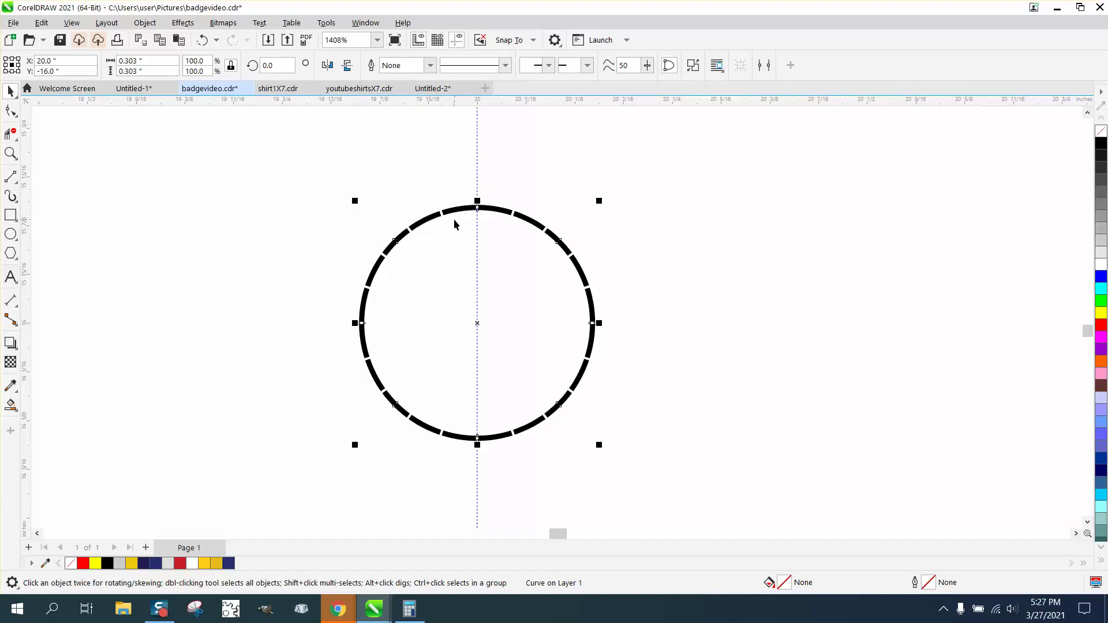
scroll(339, 361, down, 2)
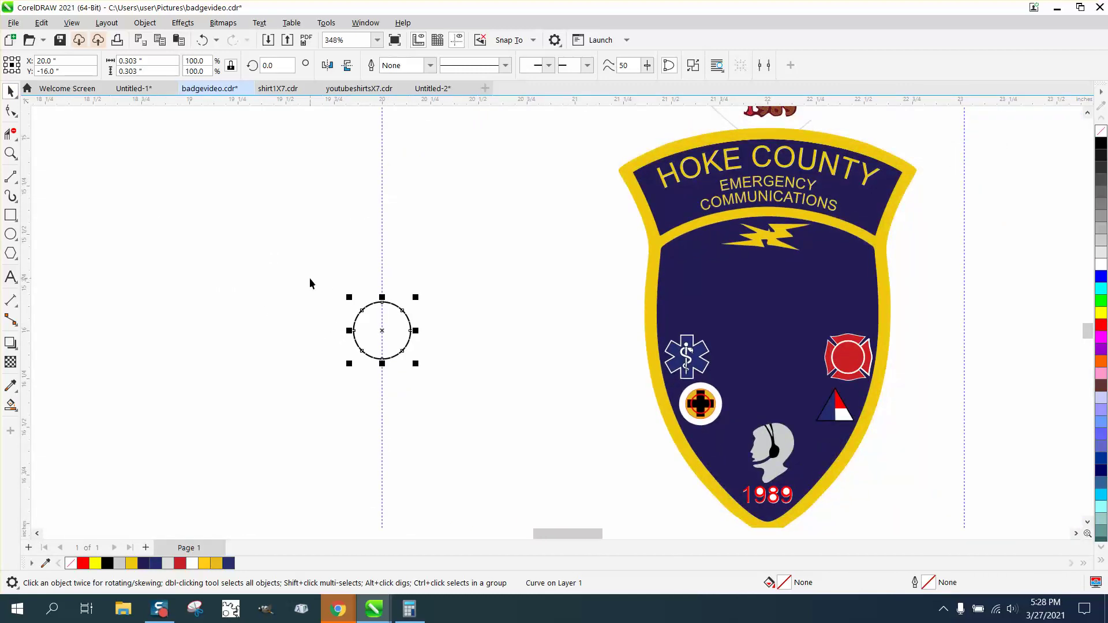
scroll(311, 283, down, 3)
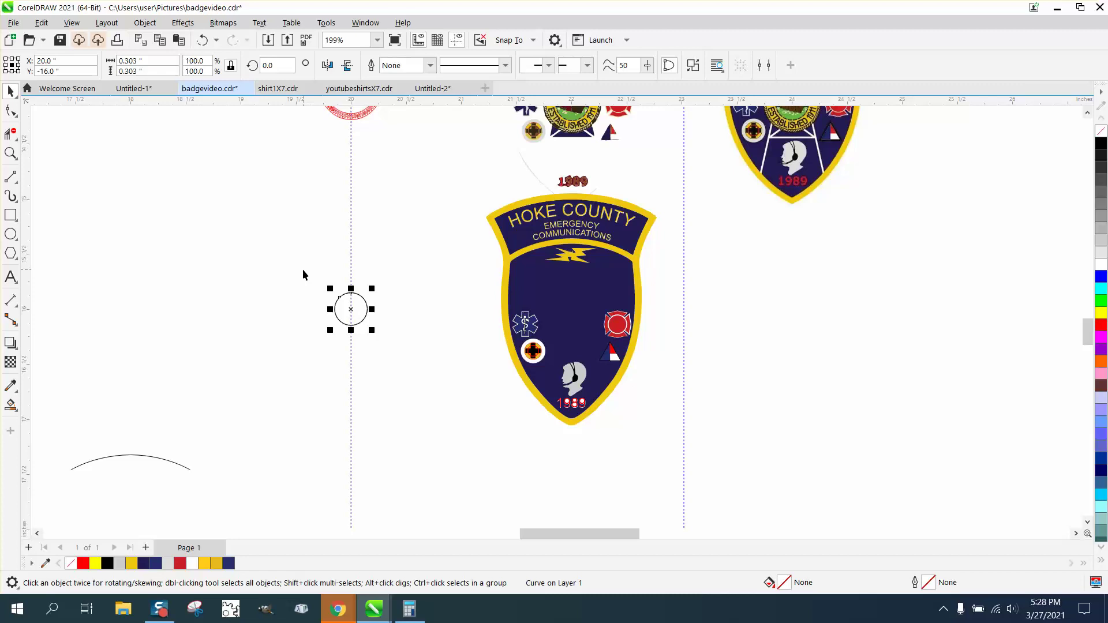
drag(300, 268, 404, 358)
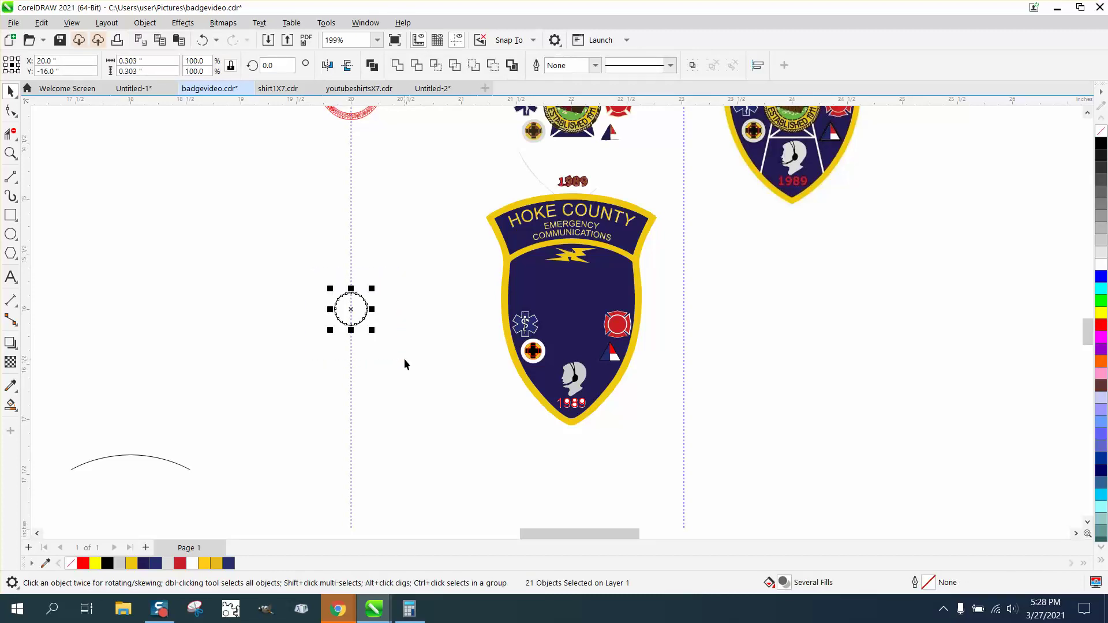
key(Up)
scroll(314, 348, down, 1)
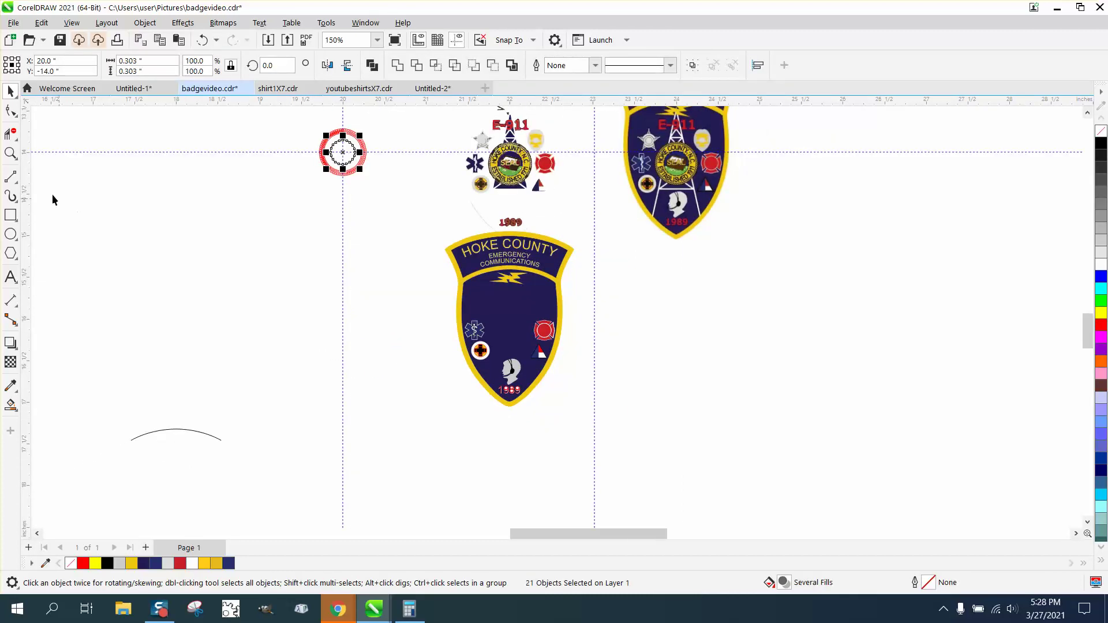
Compare the segmented ring inside the rope border with the county seal on the original badge image
key(z)
drag(423, 192, 424, 194)
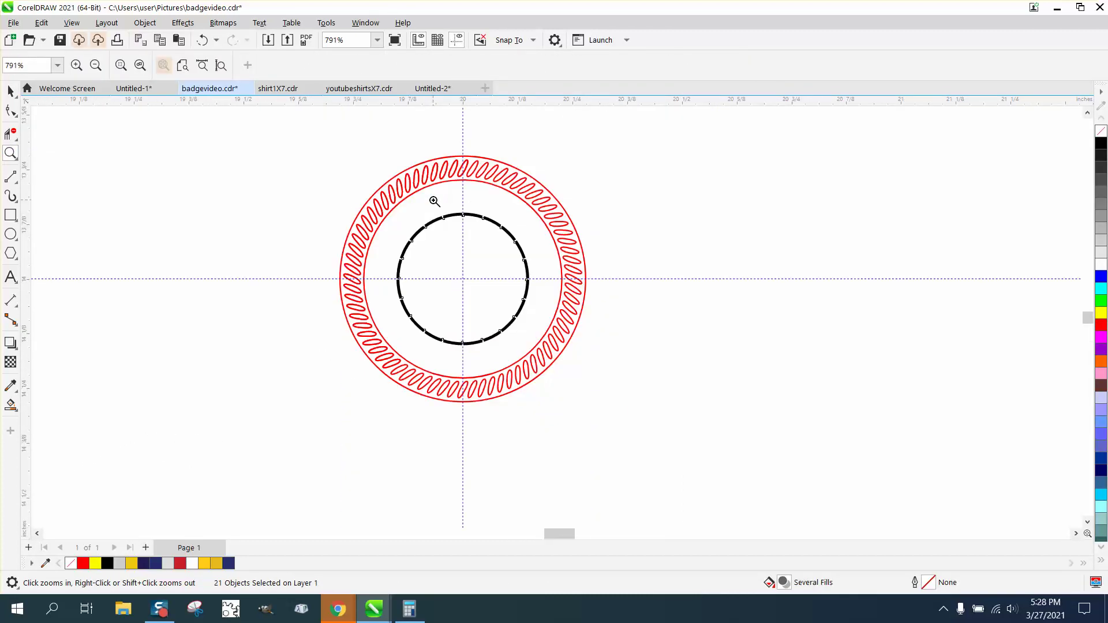
scroll(664, 312, down, 1)
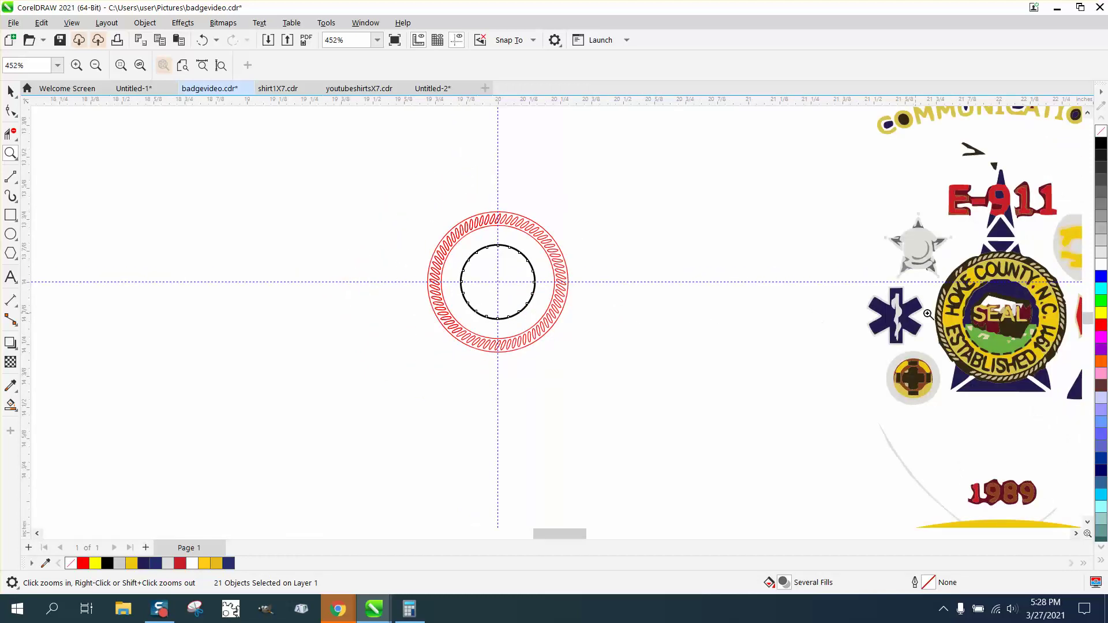
scroll(905, 321, down, 3)
scroll(1061, 313, down, 8)
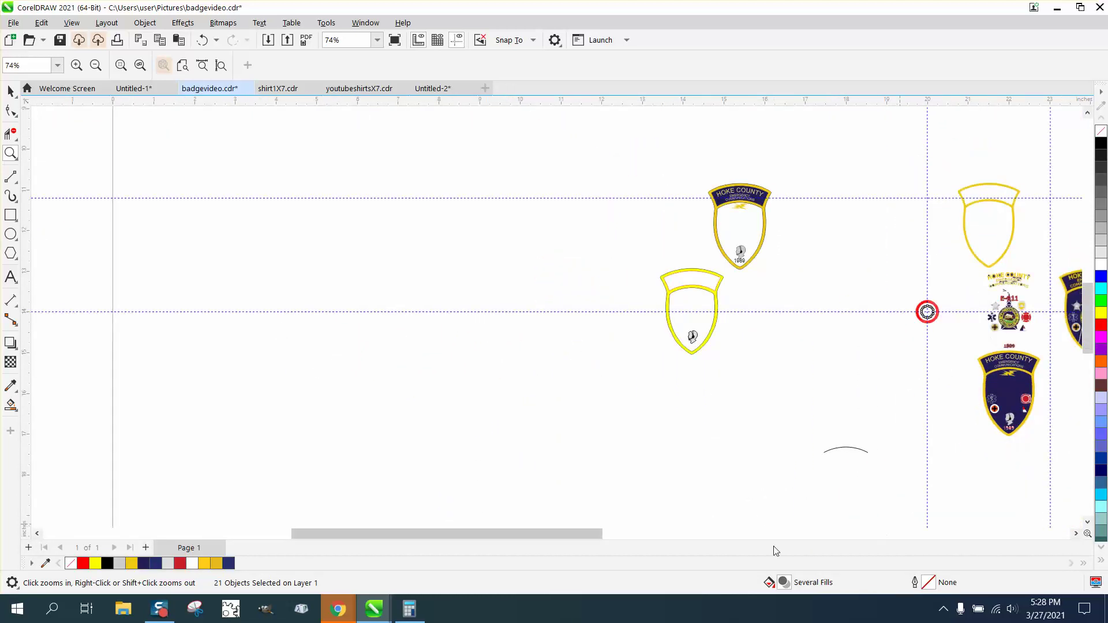
drag(560, 534, 656, 534)
drag(752, 285, 797, 339)
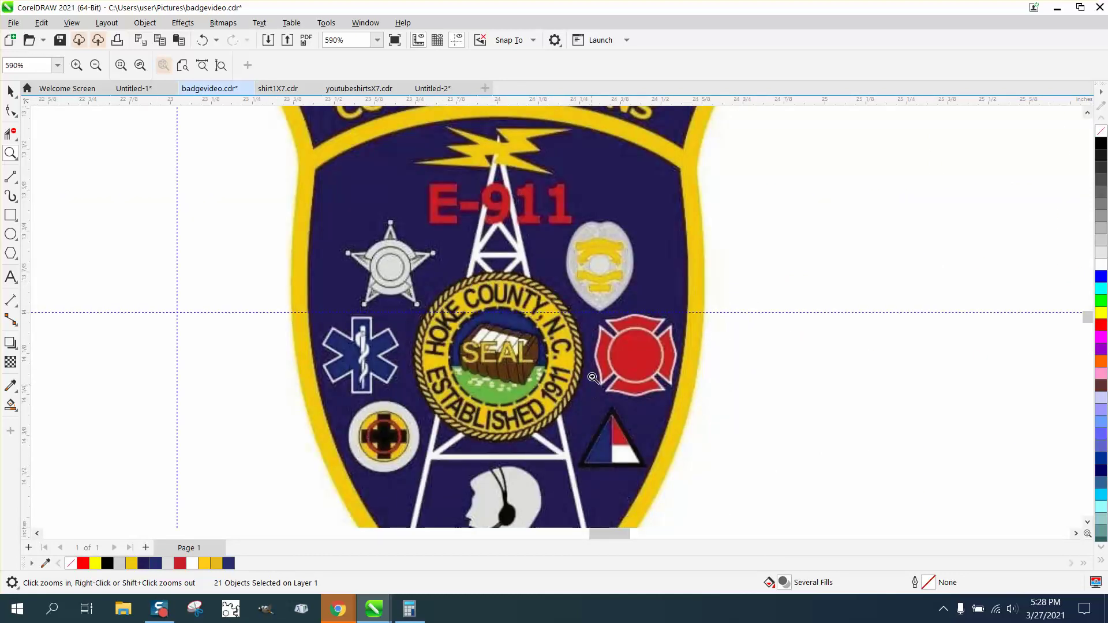
scroll(560, 311, down, 5)
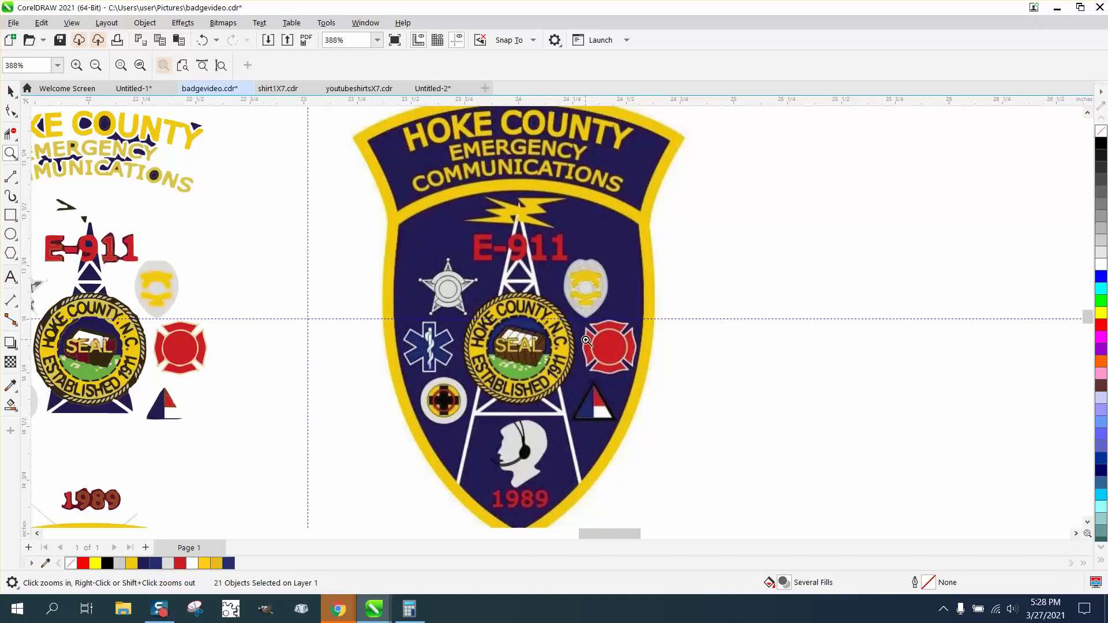
drag(305, 316, 373, 365)
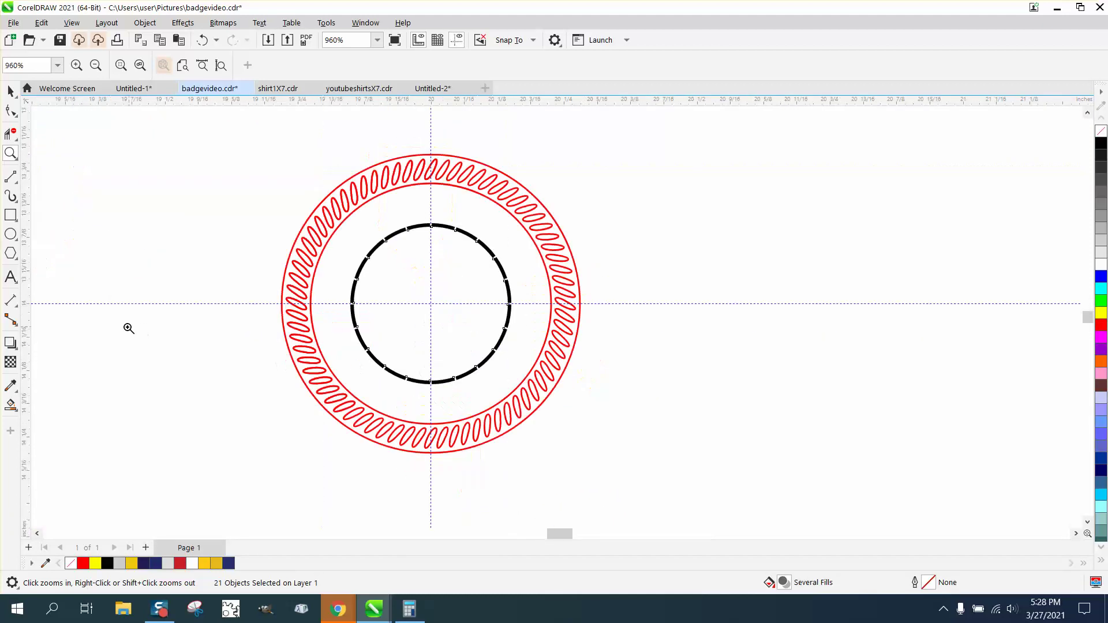
Set the Smart Fill colour to the yellow (C 6, M 18, Y 100, K 0) sampled from the traced police badge
click(10, 406)
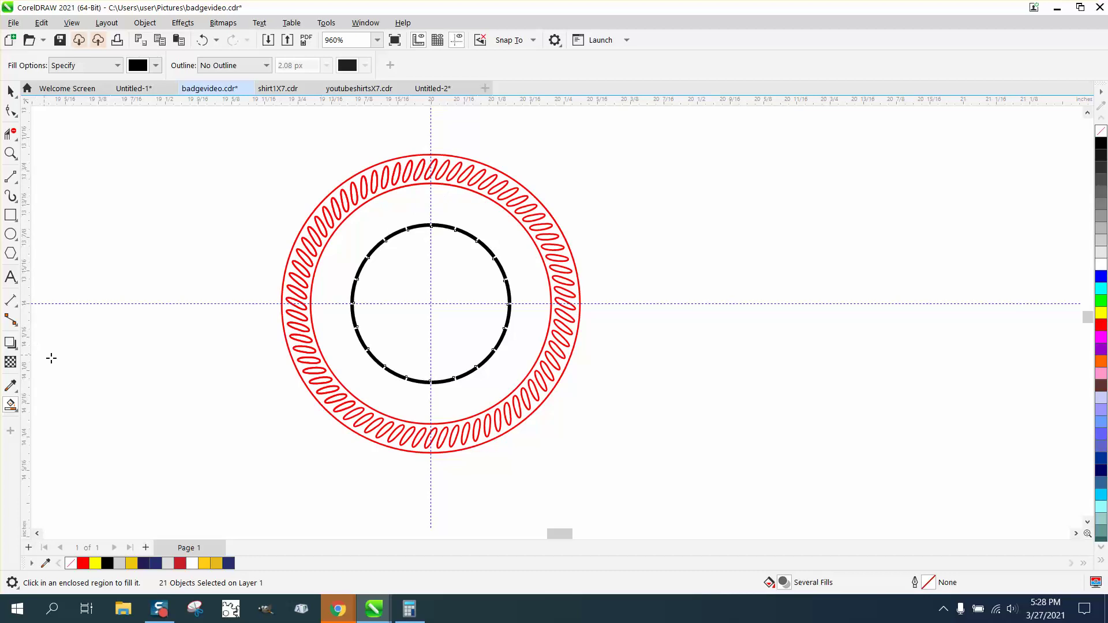
scroll(51, 358, down, 2)
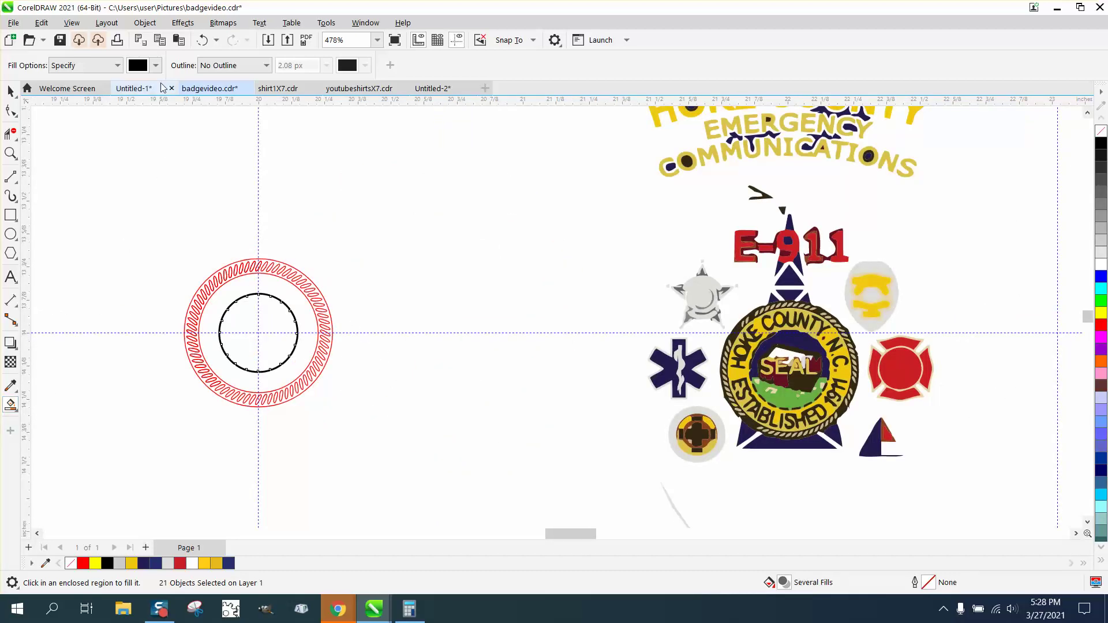
click(156, 65)
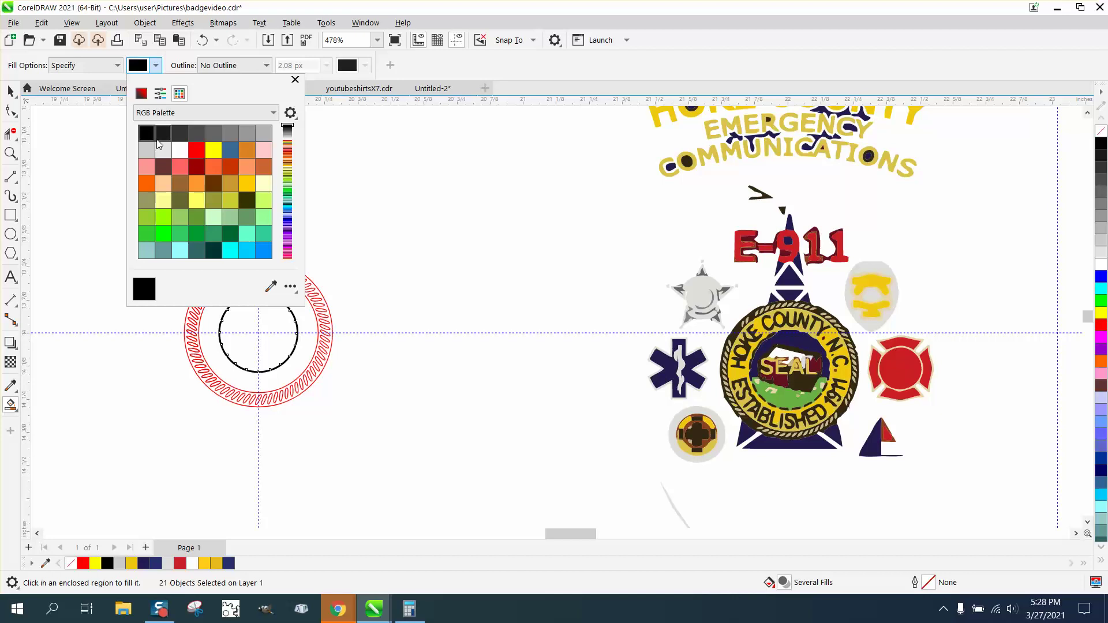
click(270, 287)
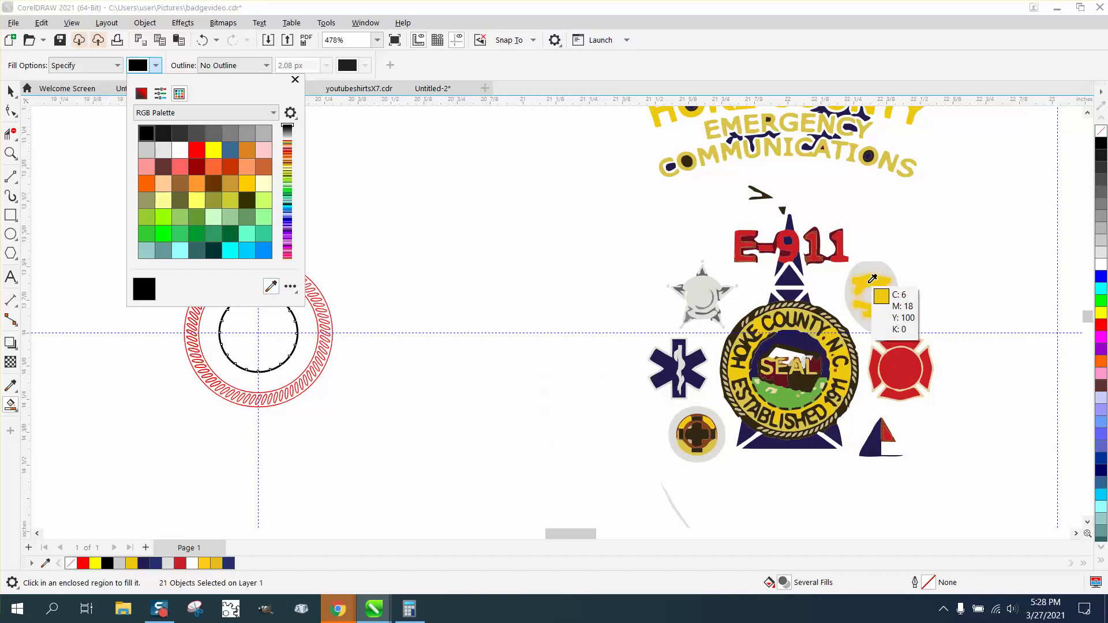
click(872, 279)
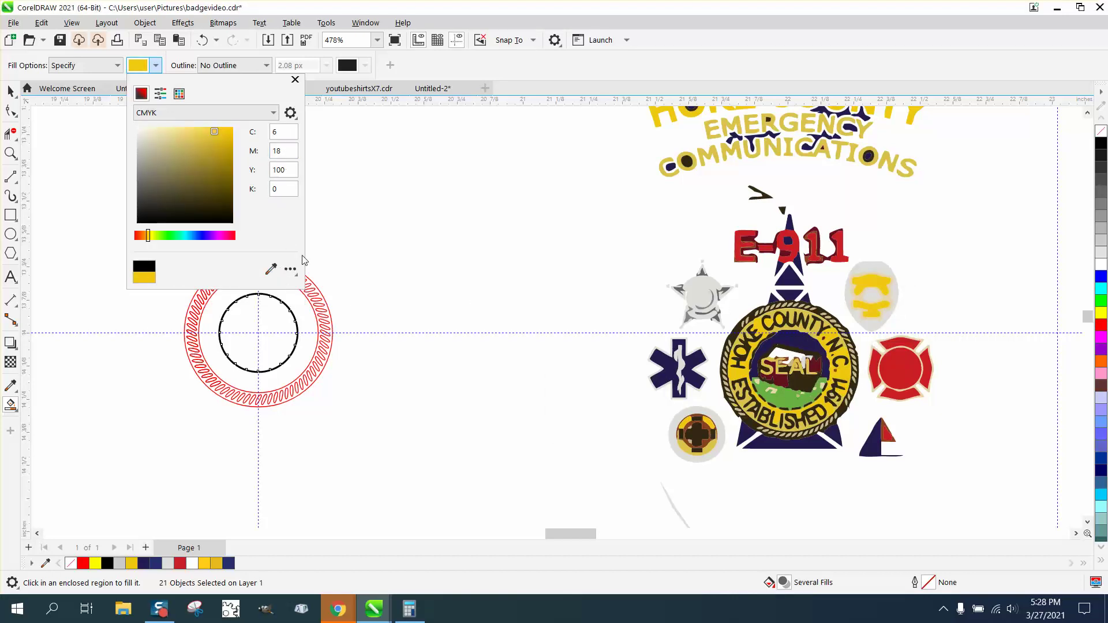
Smart Fill the rope oval at the top centre of the border with the yellow C 6, M 18, Y 100, K 0
click(335, 258)
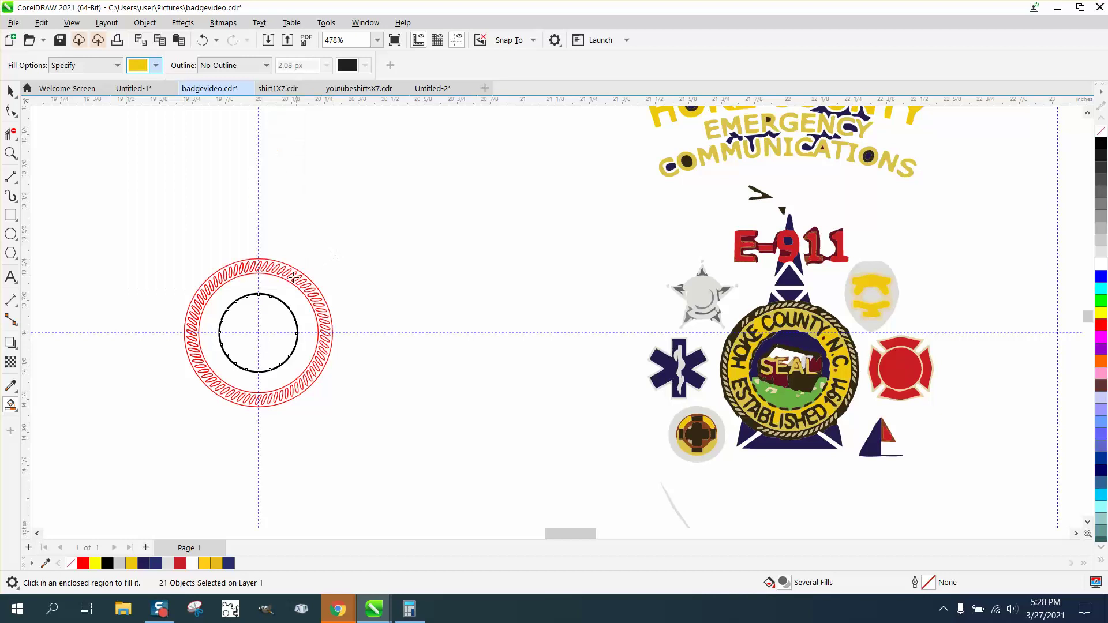
click(10, 153)
drag(250, 258, 329, 299)
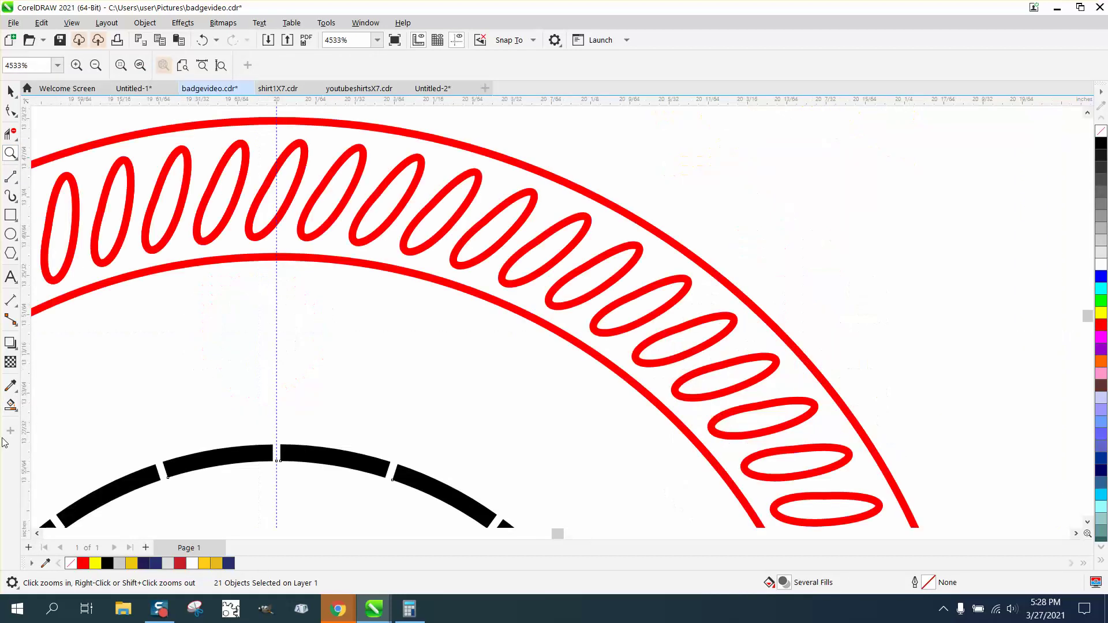
click(10, 404)
click(263, 223)
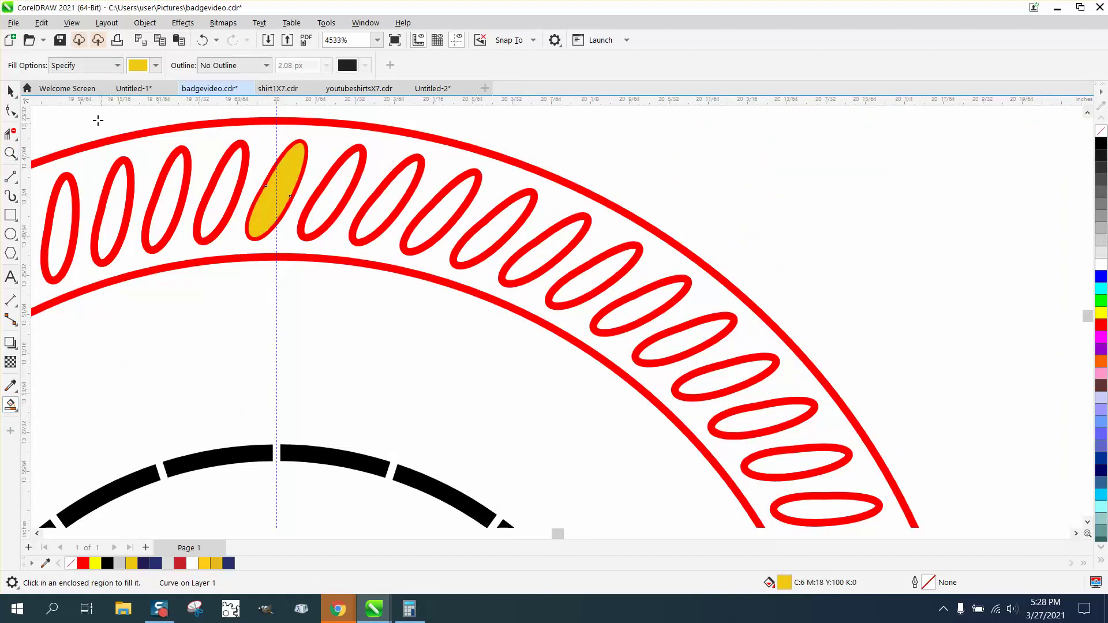
Move the yellow oval's rotation centre to the guideline intersection at the middle of the rings
click(9, 91)
scroll(492, 162, down, 4)
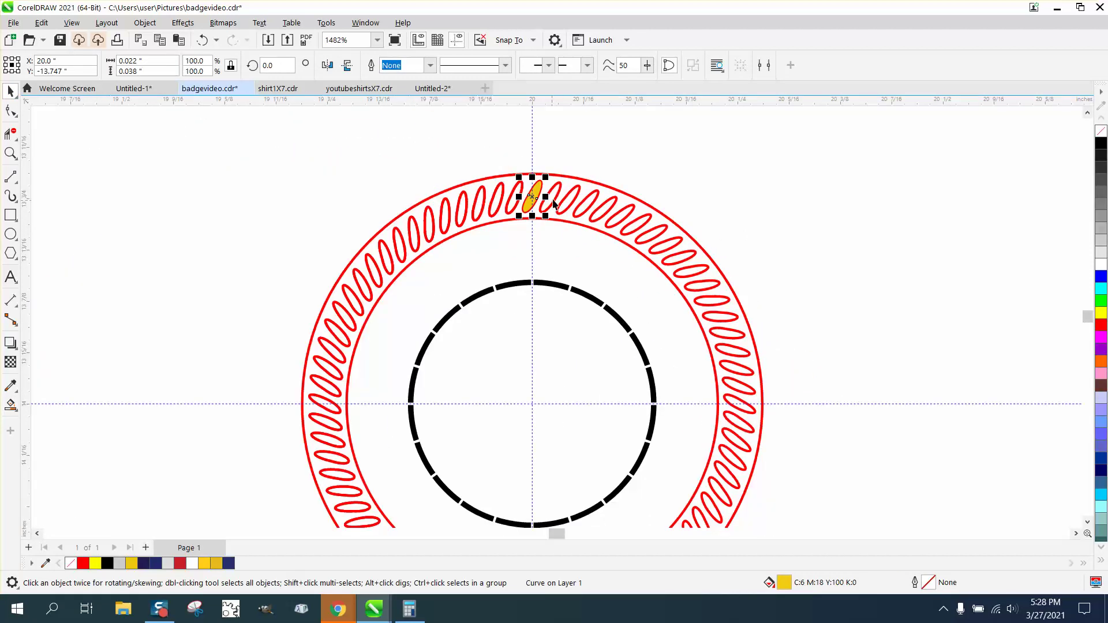
click(532, 197)
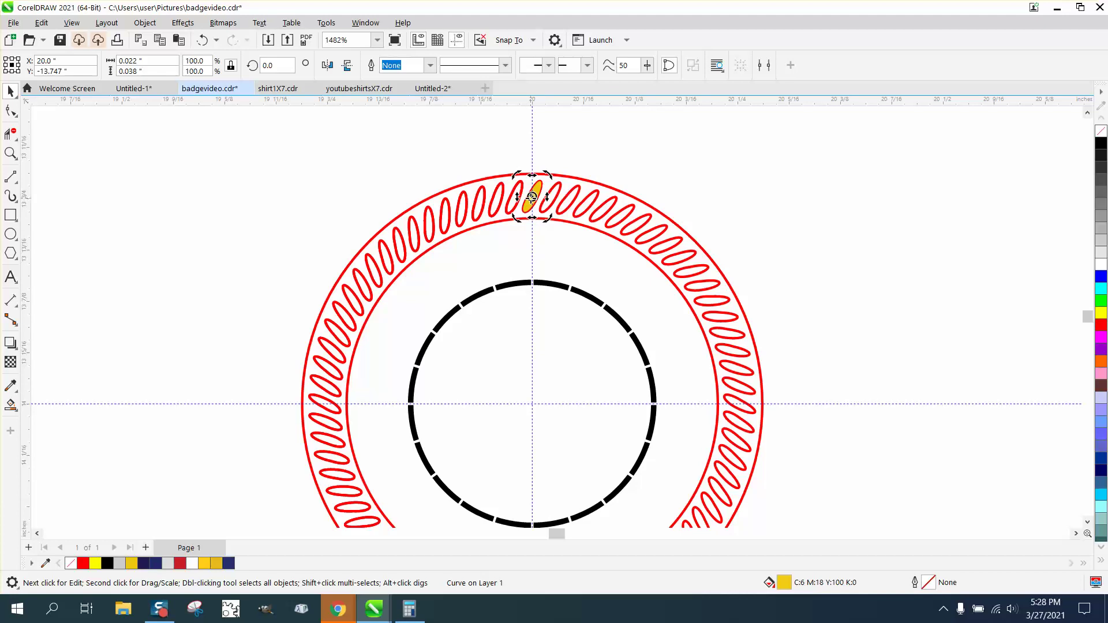
drag(532, 197, 532, 401)
click(570, 187)
click(540, 195)
click(537, 192)
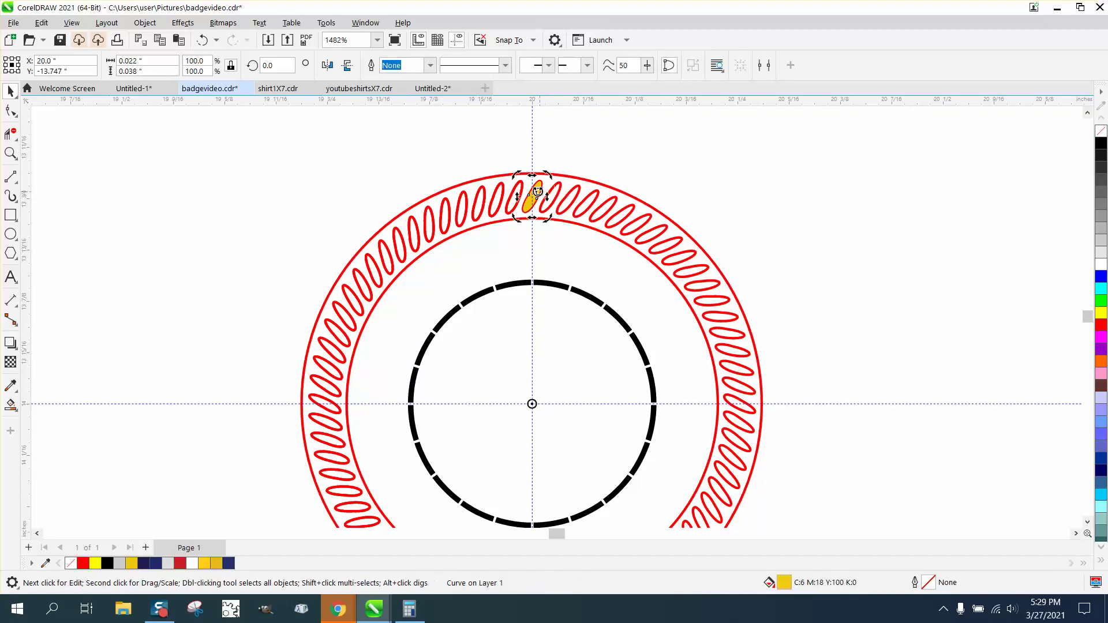
Rotate copies of the yellow oval around the ring centre (X 20, Y -14 in) at 5 degrees with 100 copies
click(363, 22)
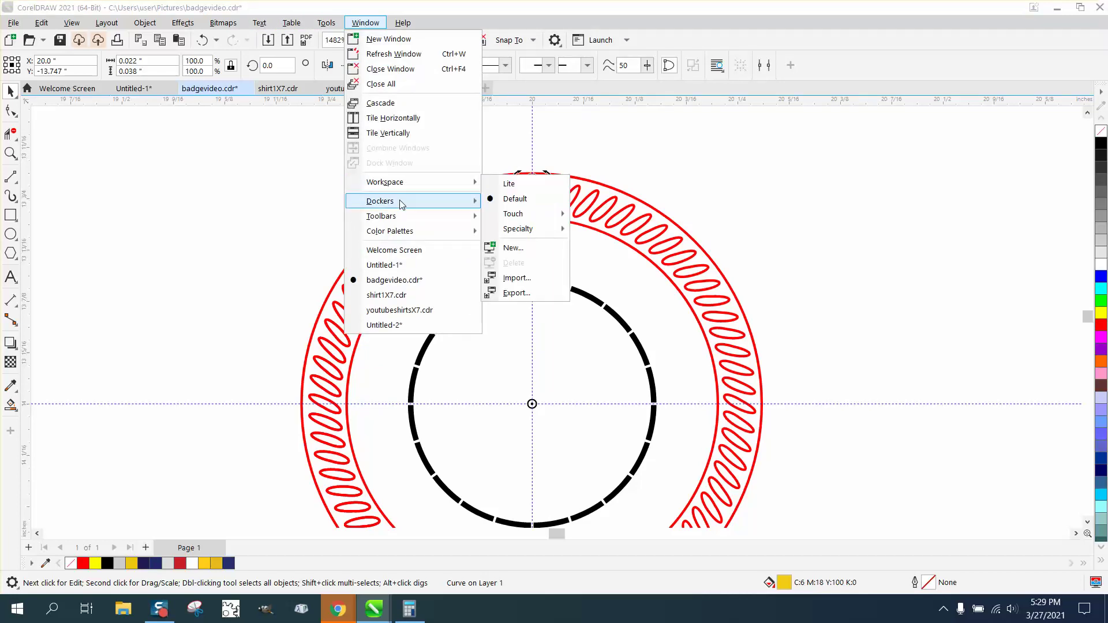
mouse_move(407, 201)
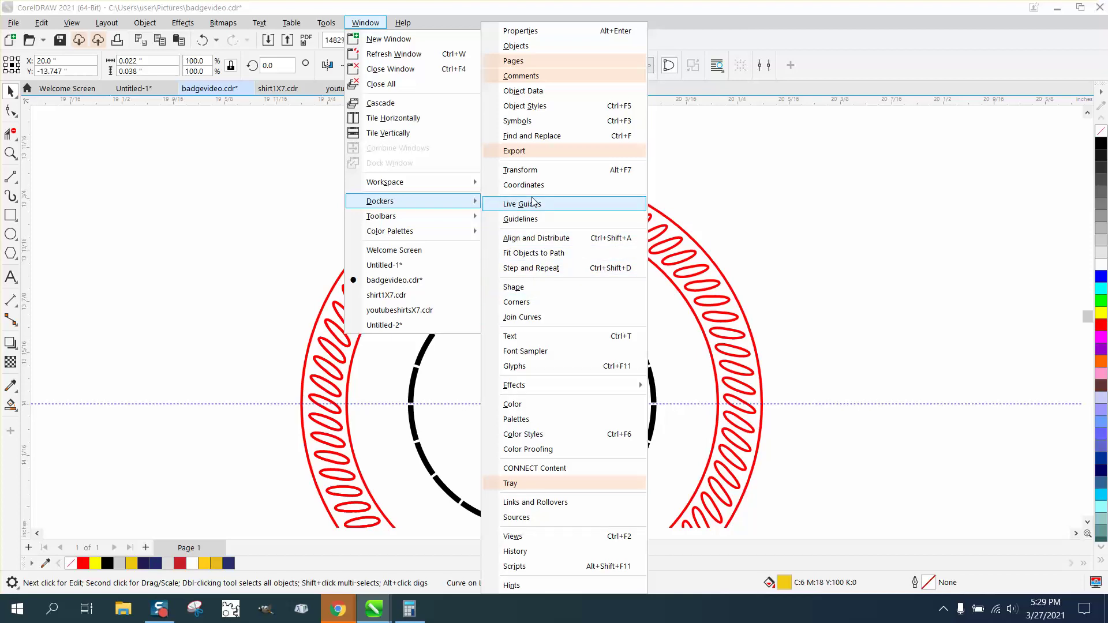
click(532, 169)
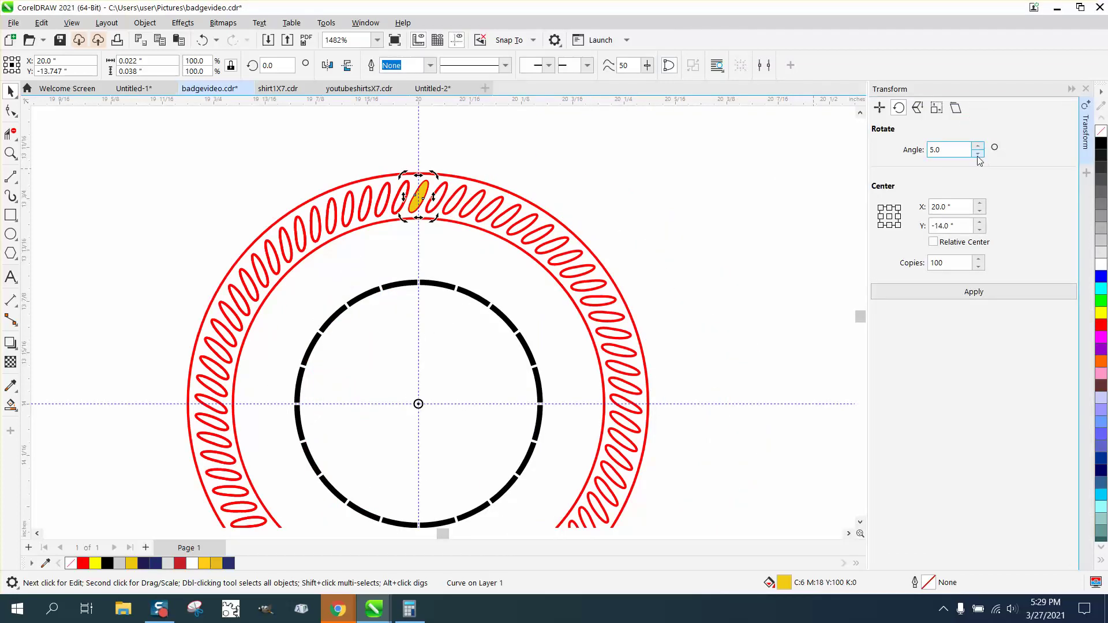
click(975, 295)
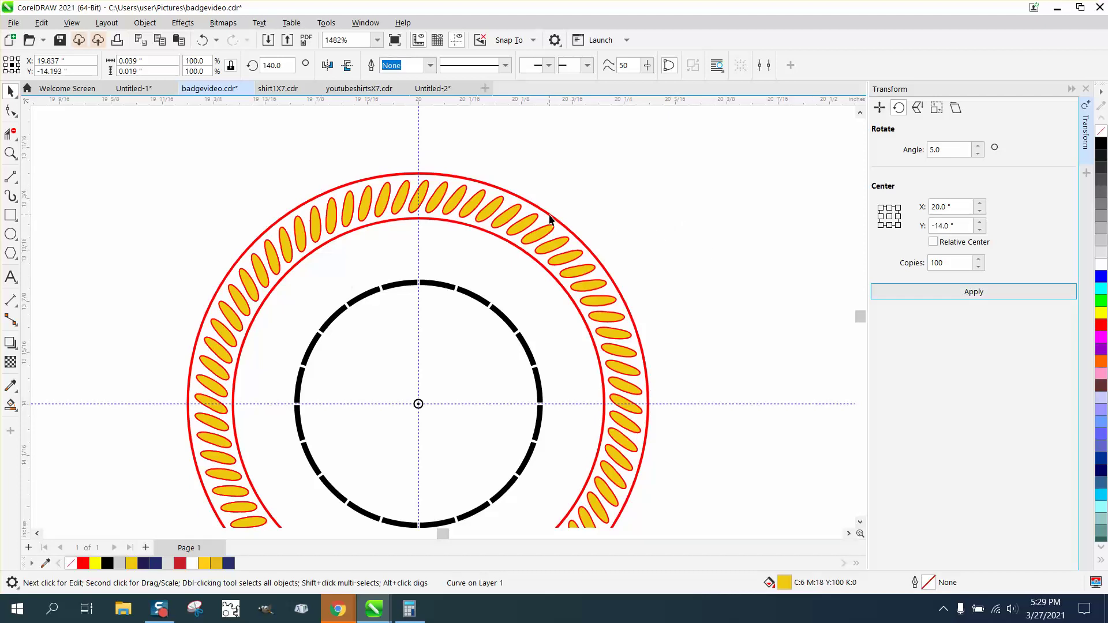
click(561, 157)
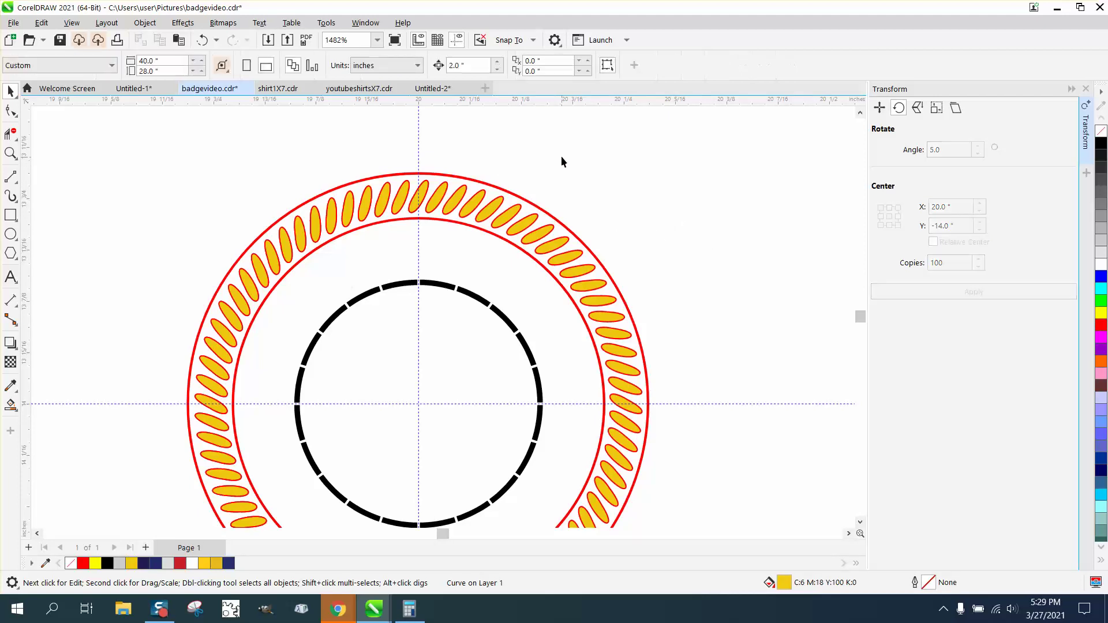
Smart Fill the rope border's background between the two red circles with black from the RGB Palette
scroll(558, 154, down, 1)
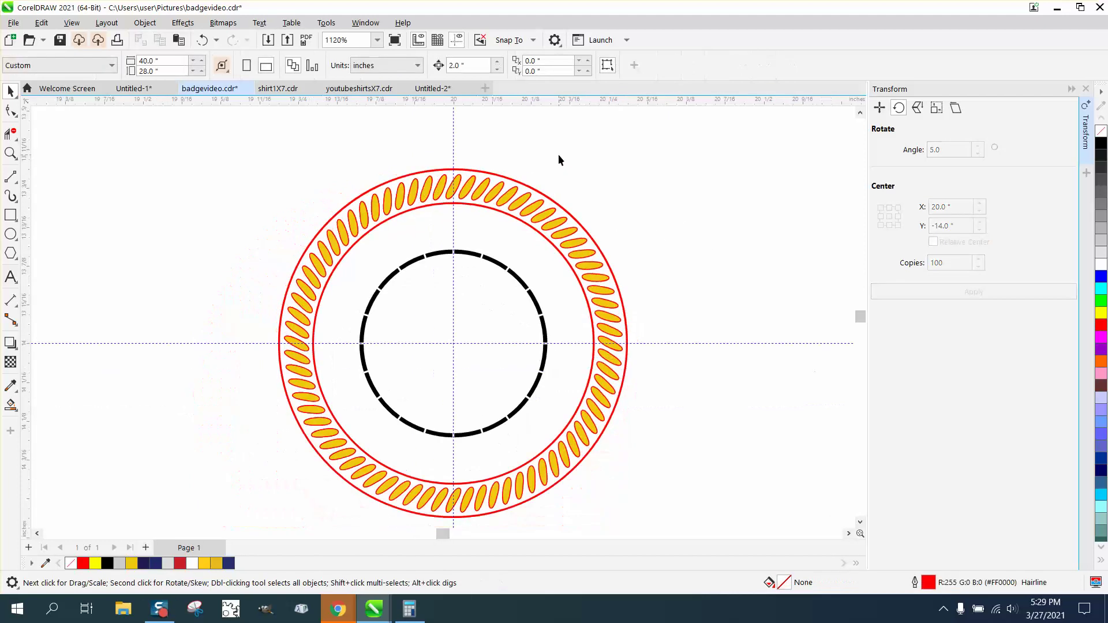
click(11, 409)
click(155, 66)
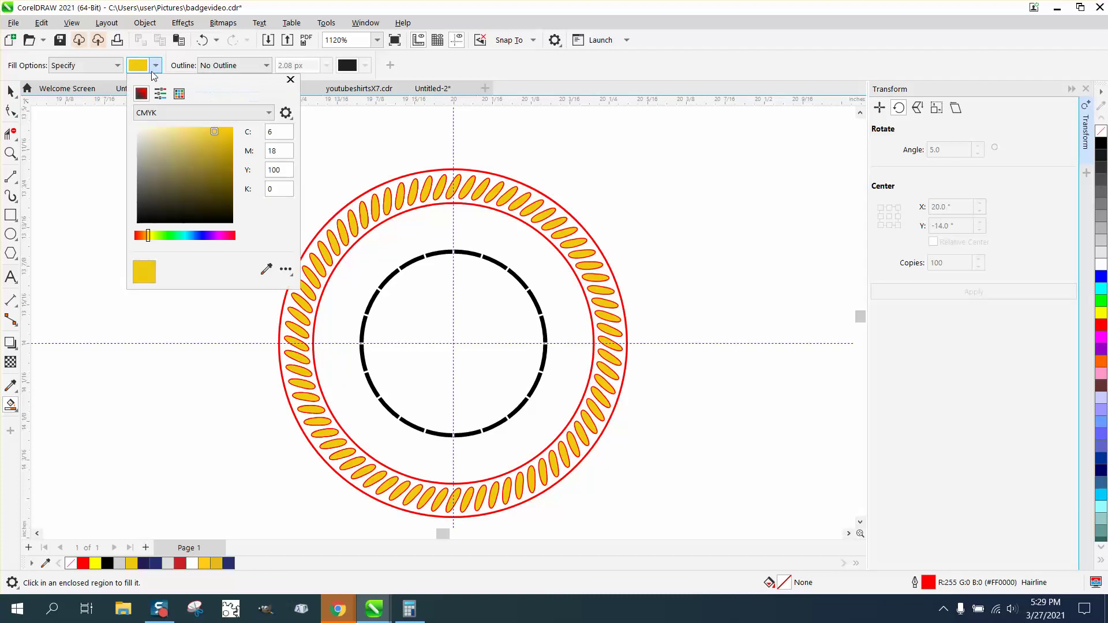
click(179, 93)
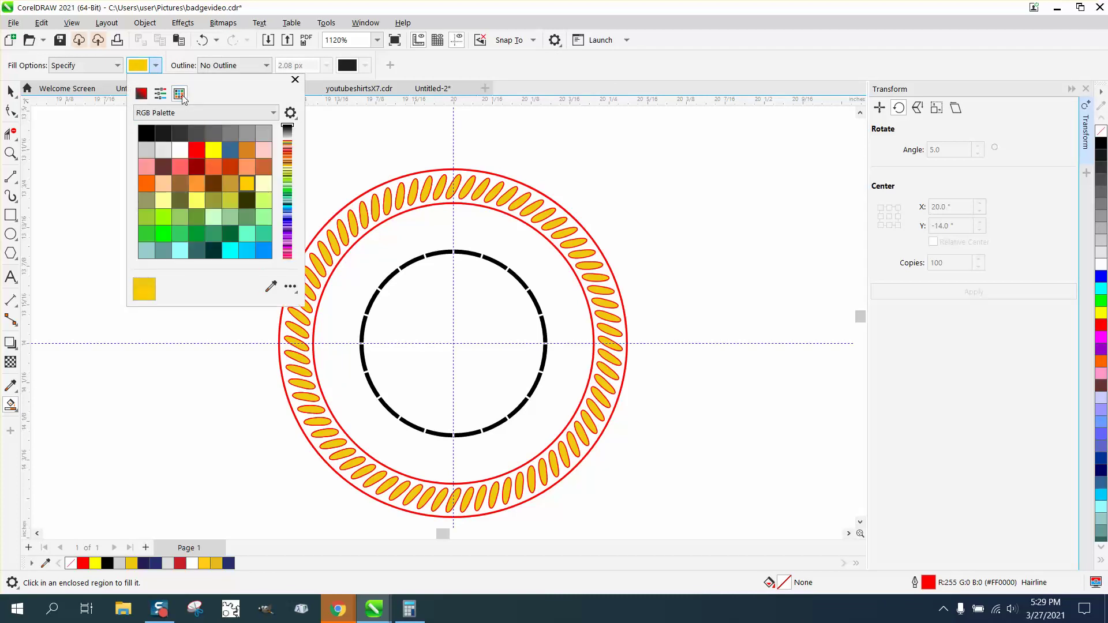
click(170, 138)
click(362, 184)
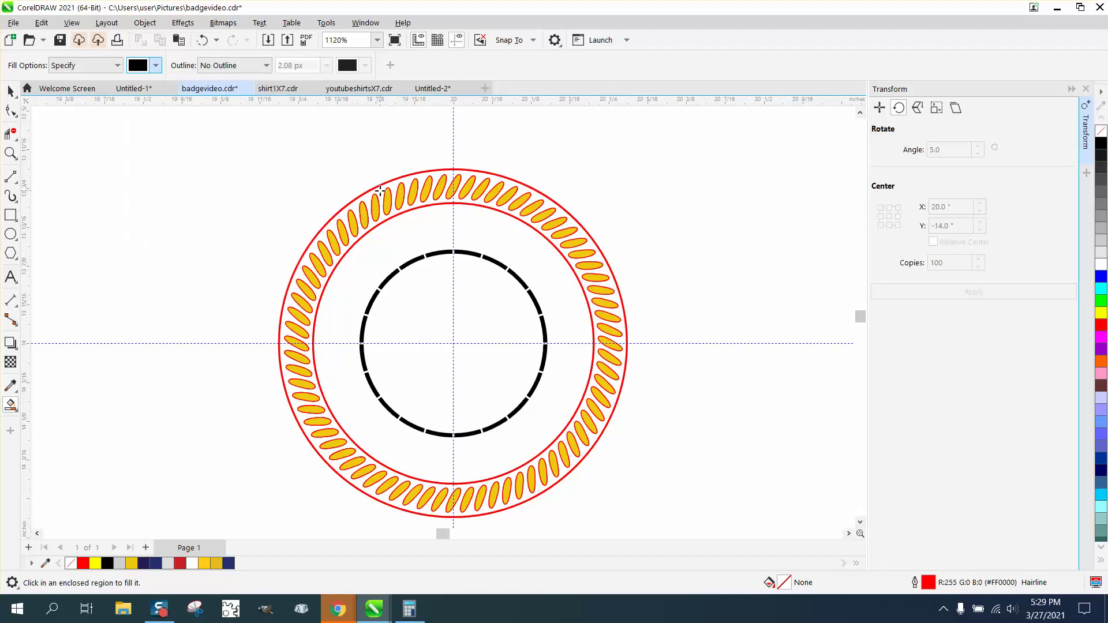
click(379, 191)
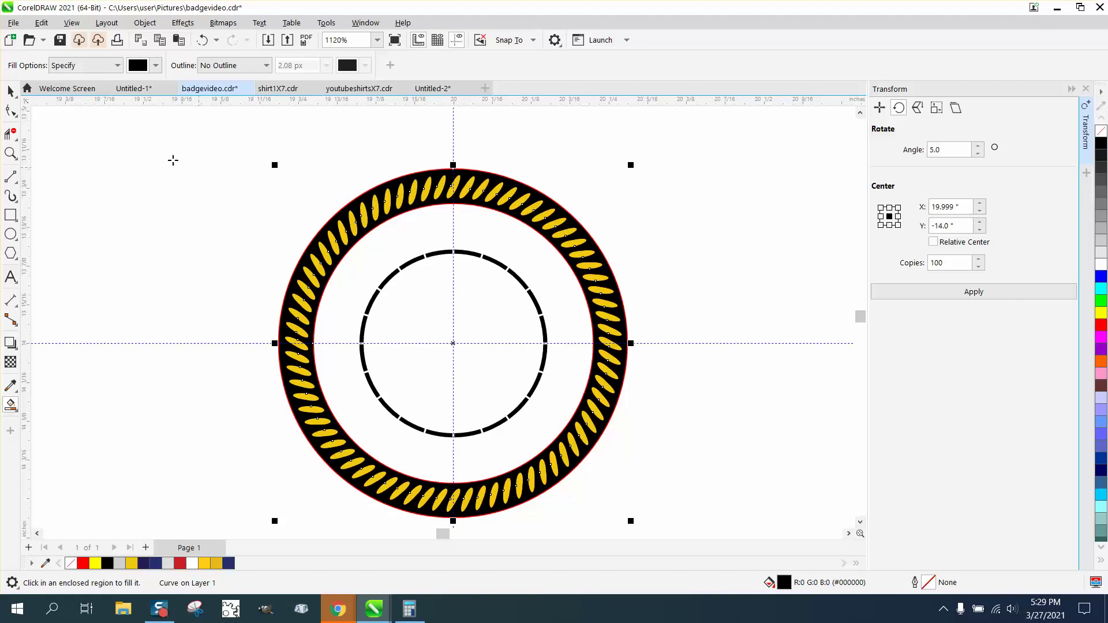
Remove the red hairline outlines from the rope border's inner and outer circles
click(11, 91)
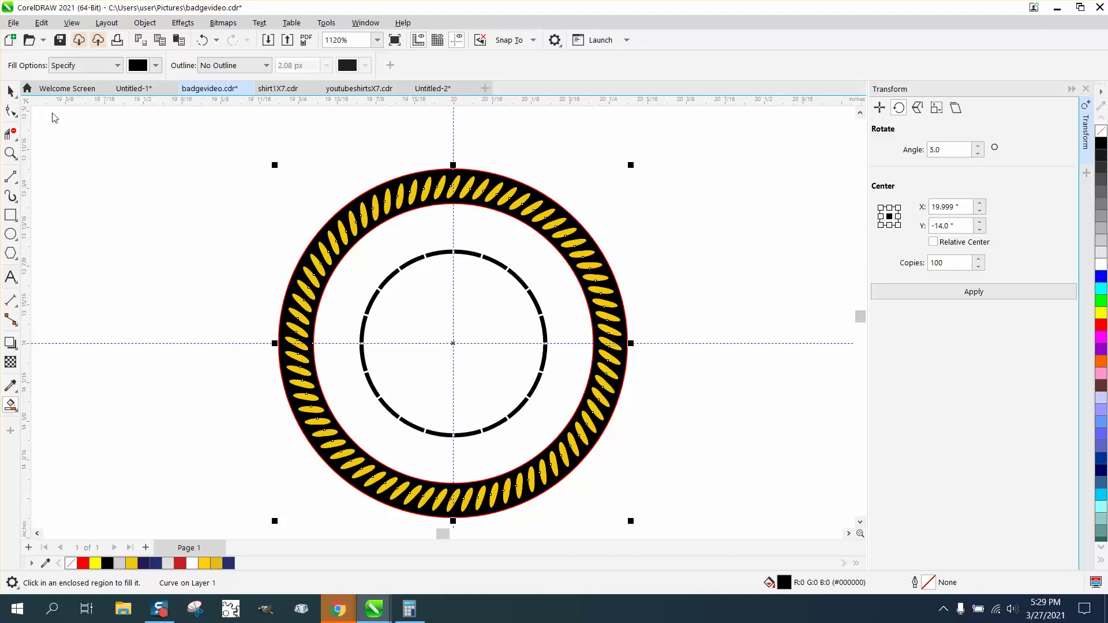
click(399, 150)
click(433, 211)
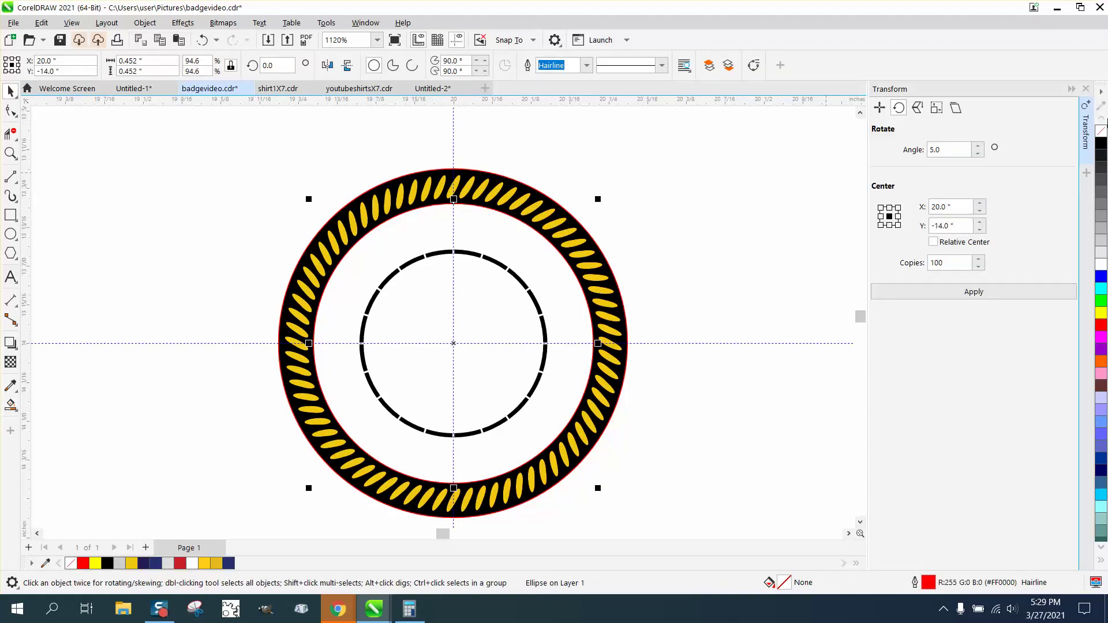
right_click(1101, 131)
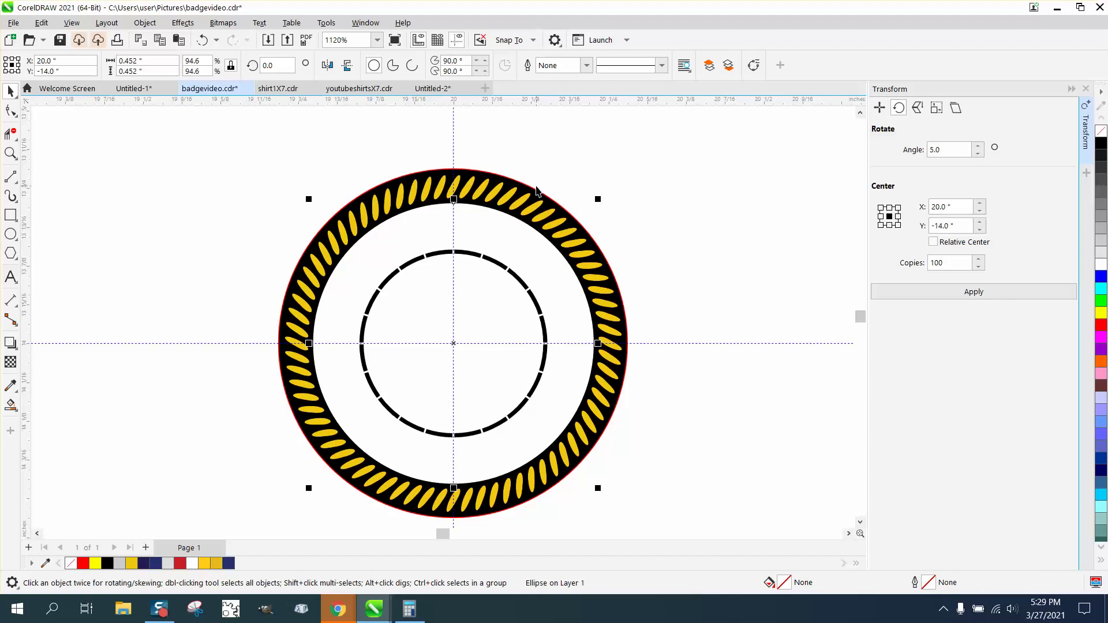
click(558, 195)
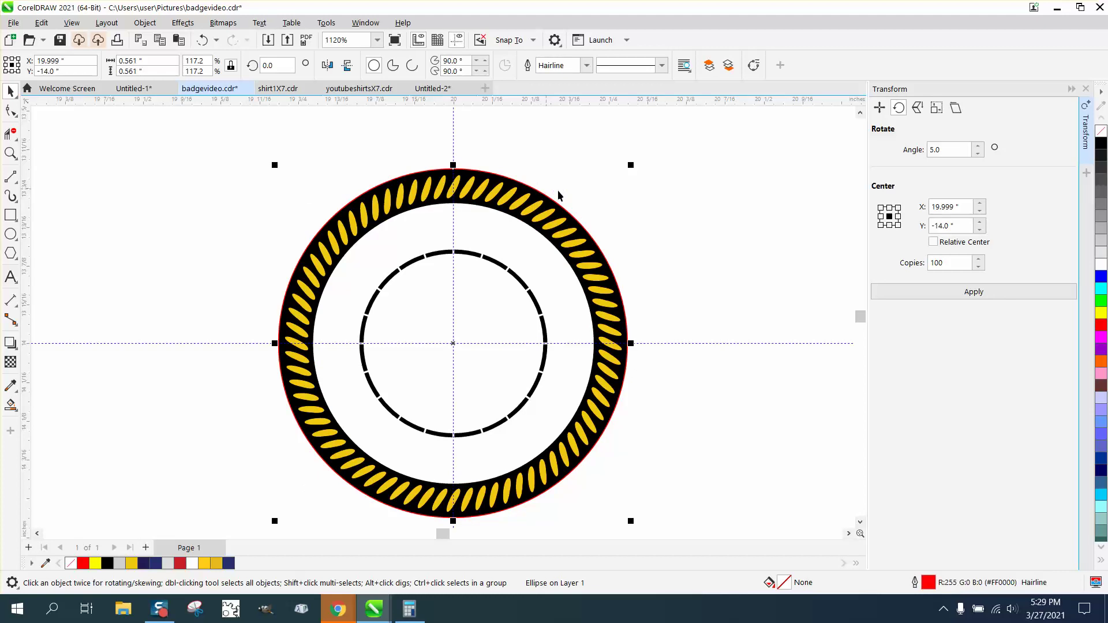
right_click(1101, 131)
scroll(346, 163, down, 2)
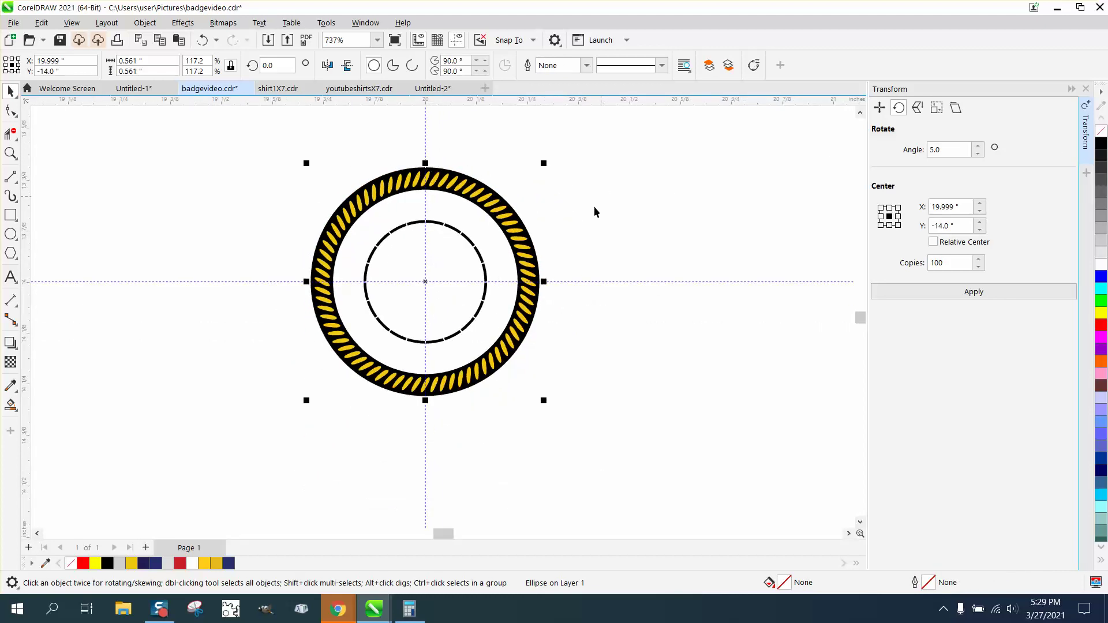
Try to group the rope border and segmented ring objects
scroll(594, 211, down, 6)
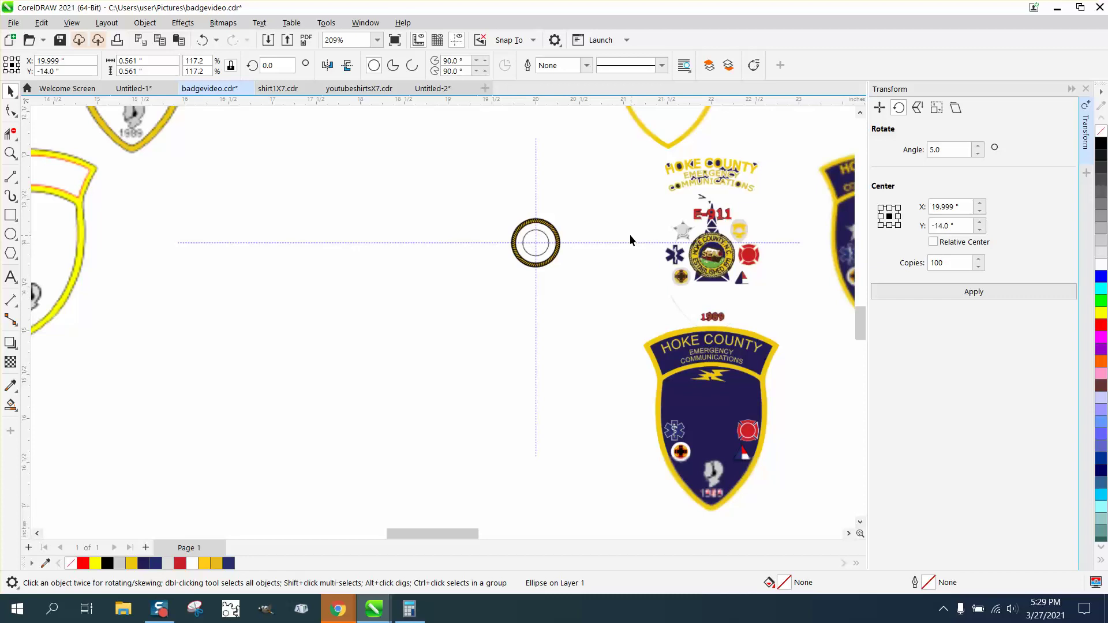
scroll(629, 234, down, 4)
drag(538, 217, 623, 283)
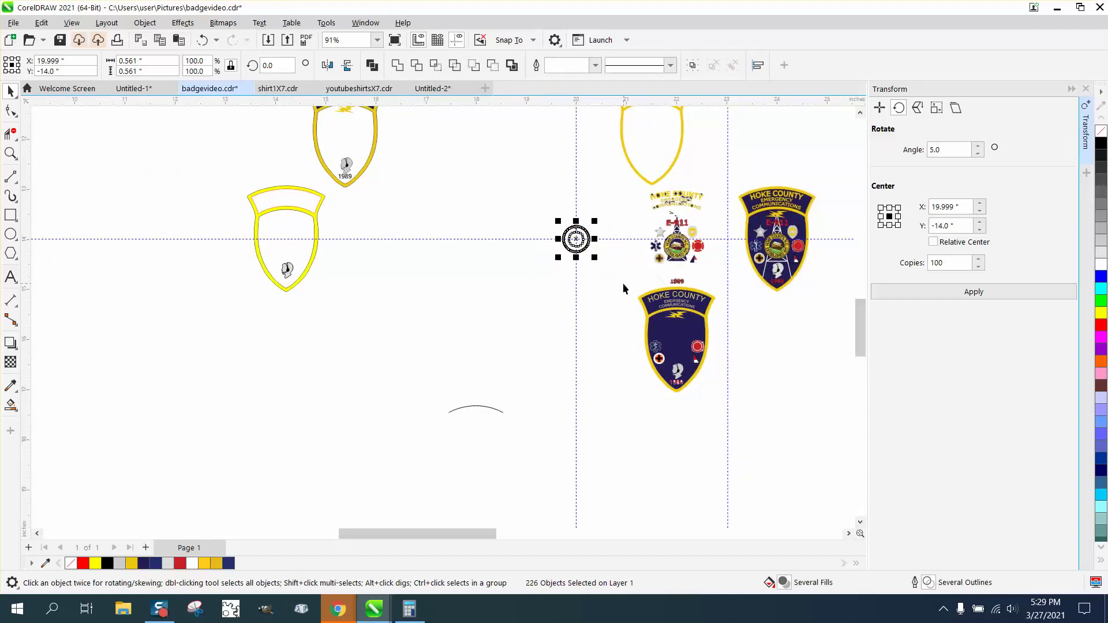
key(ctrl+g)
scroll(515, 292, down, 2)
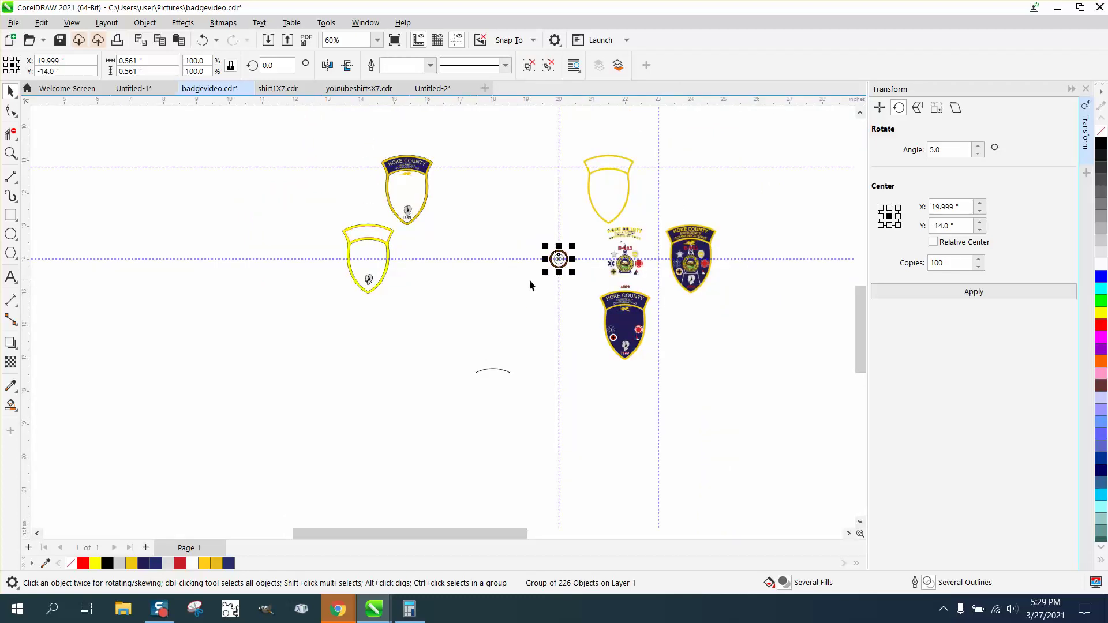
Select the entire rope border with its segmented ring and nudge it 4 inches right onto the original badge image
click(483, 191)
drag(574, 282, 573, 282)
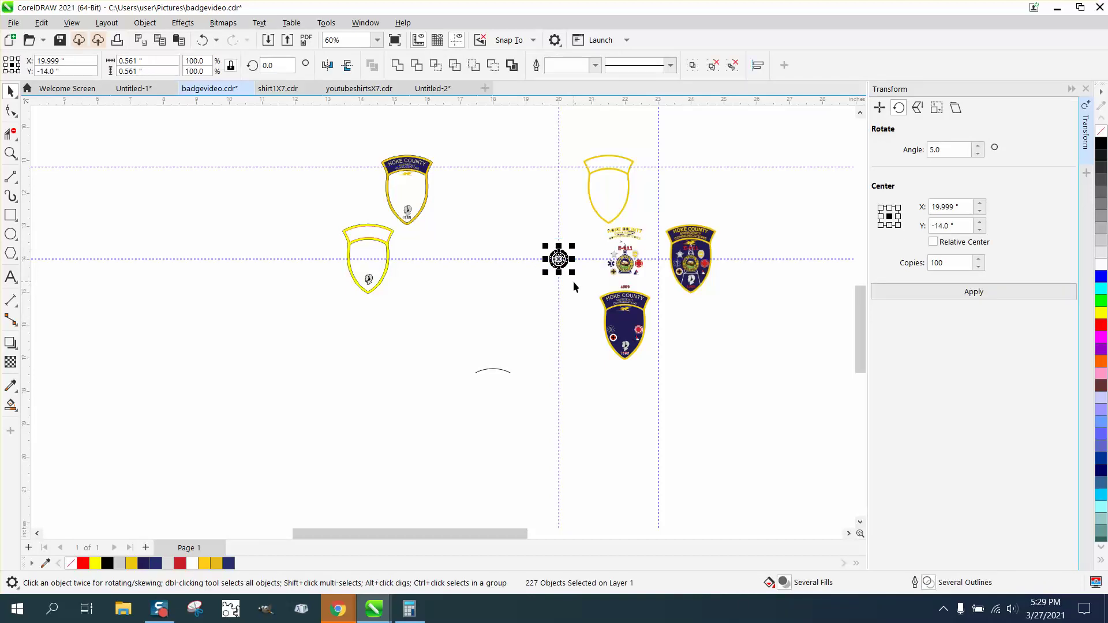
key(Right)
key(Right)
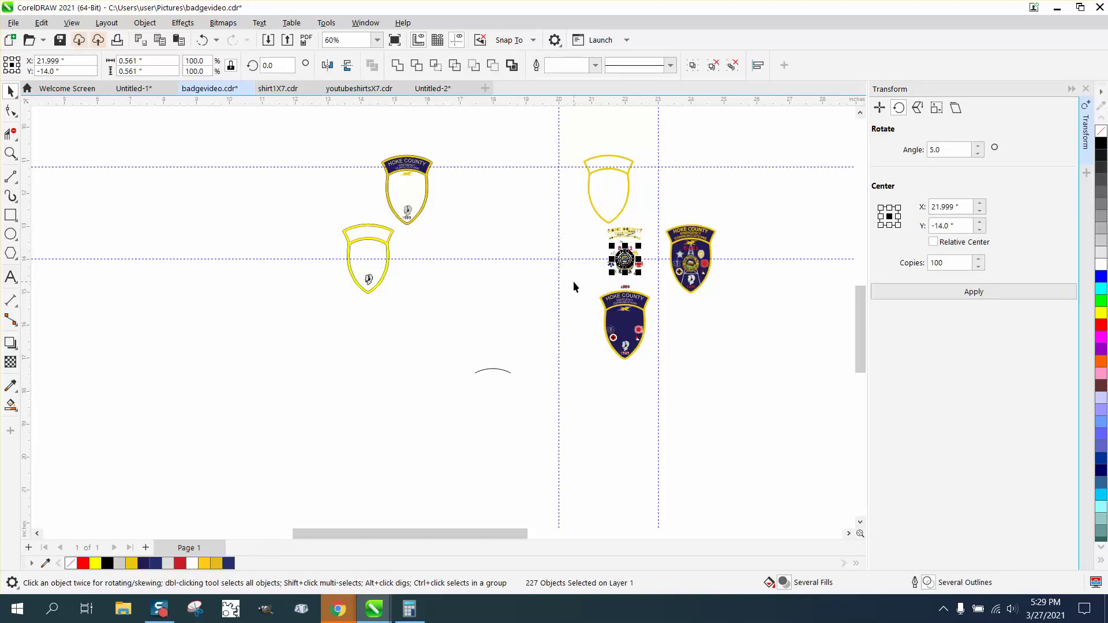
click(10, 153)
drag(674, 247, 750, 307)
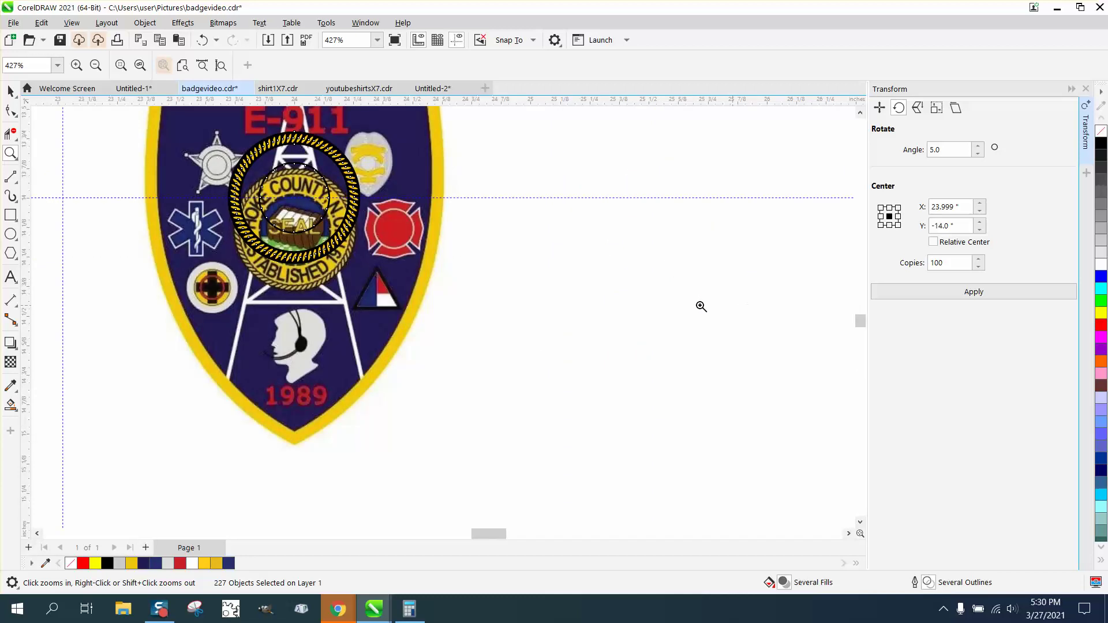
Align the rope border over the original badge's seal at about X 23.995, Y -14.122 in, and move it 4 inches back left
click(10, 90)
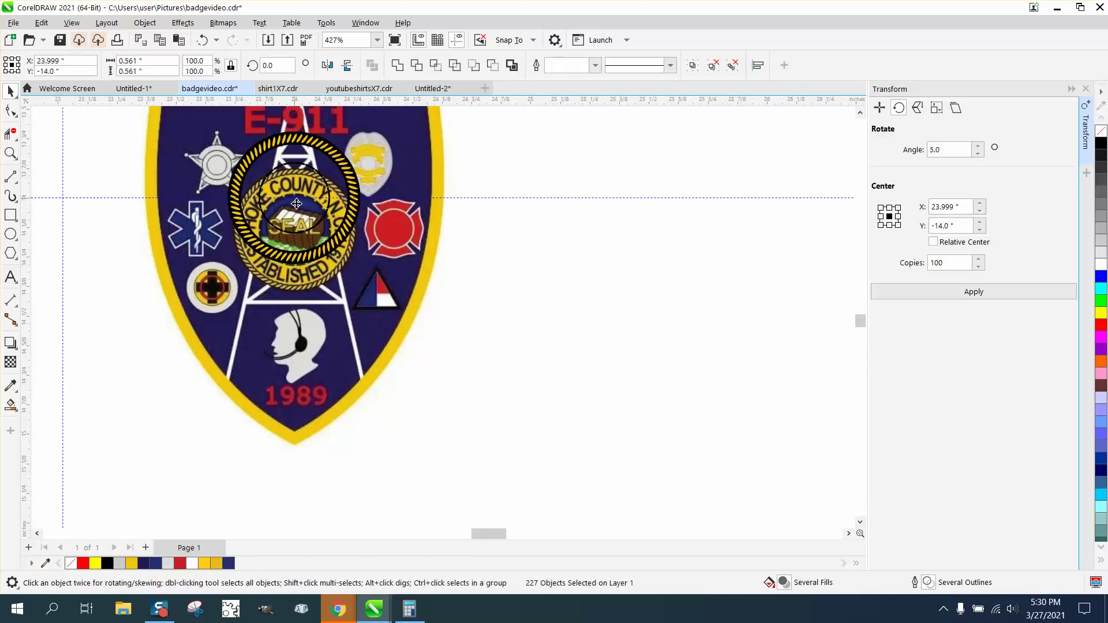
drag(296, 203, 293, 227)
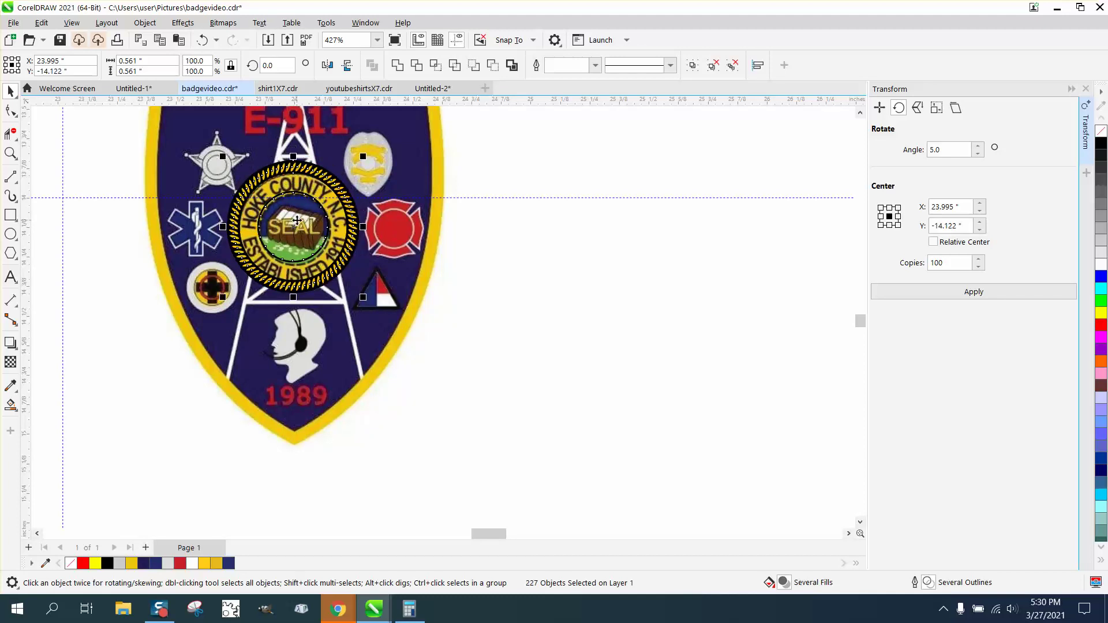
scroll(729, 351, down, 2)
scroll(756, 356, down, 2)
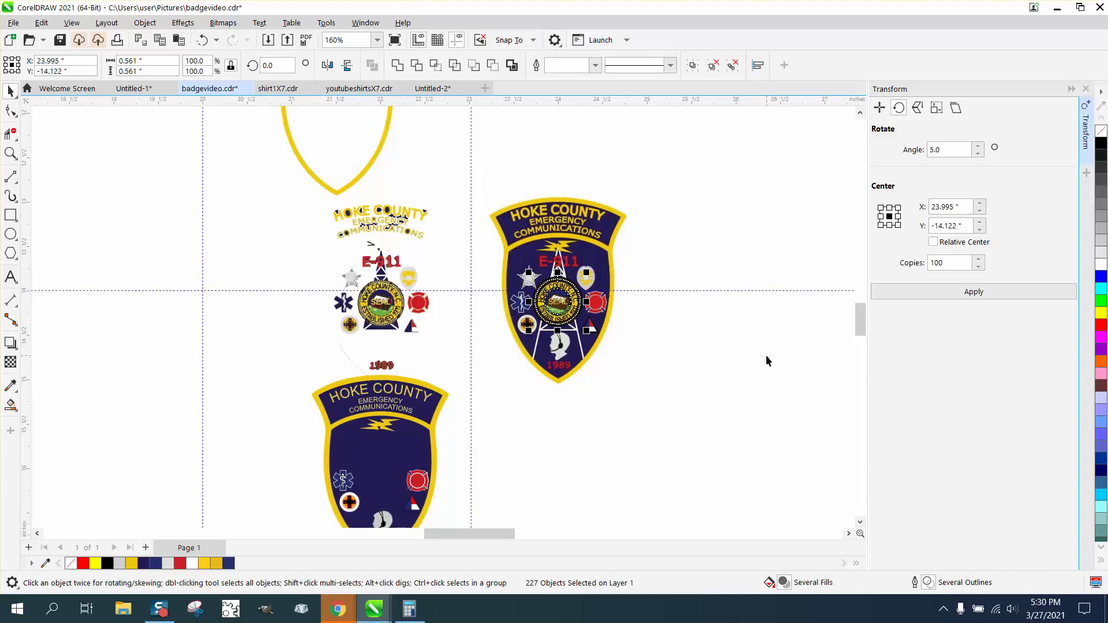
key(Tab)
key(Tab)
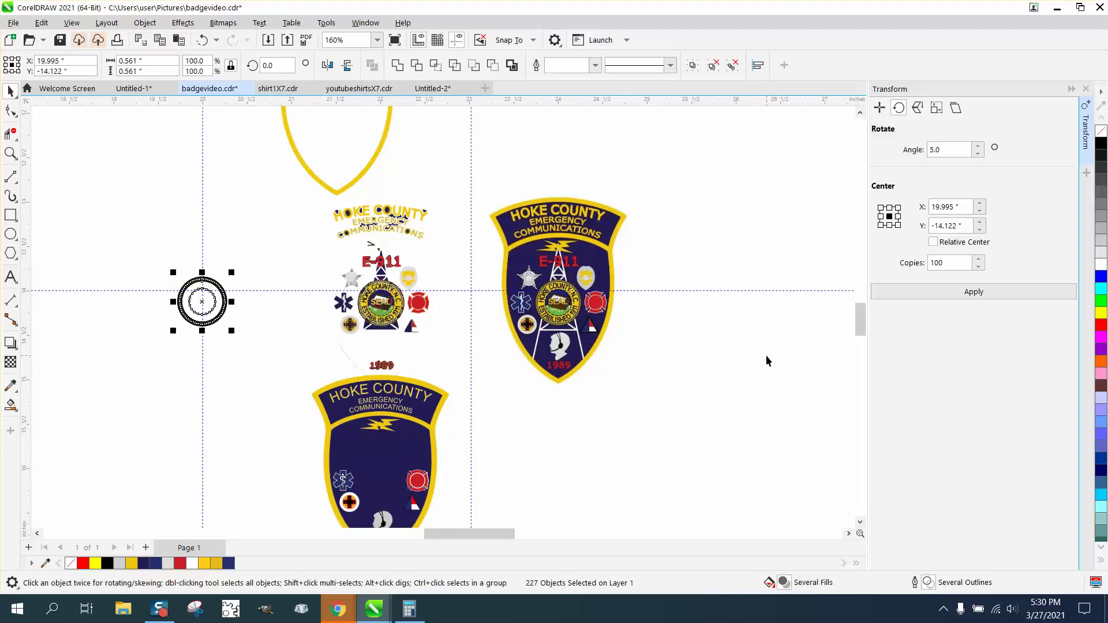
Select the whole blue recreated badge and nudge it 2 inches left and 2 inches up over the rope border
scroll(766, 356, down, 2)
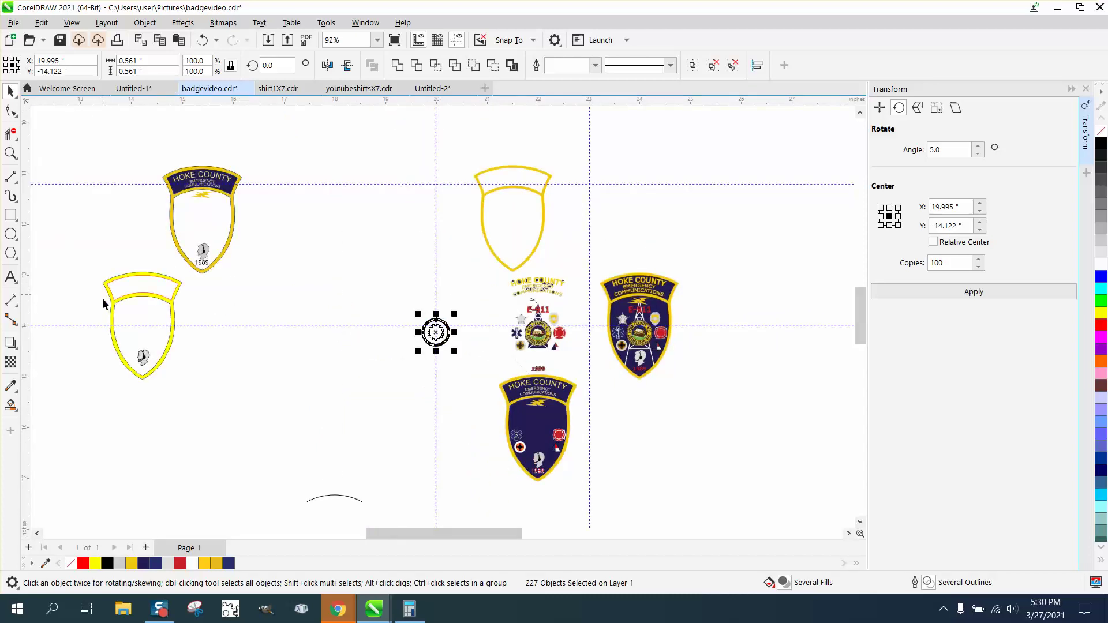
scroll(349, 344, down, 1)
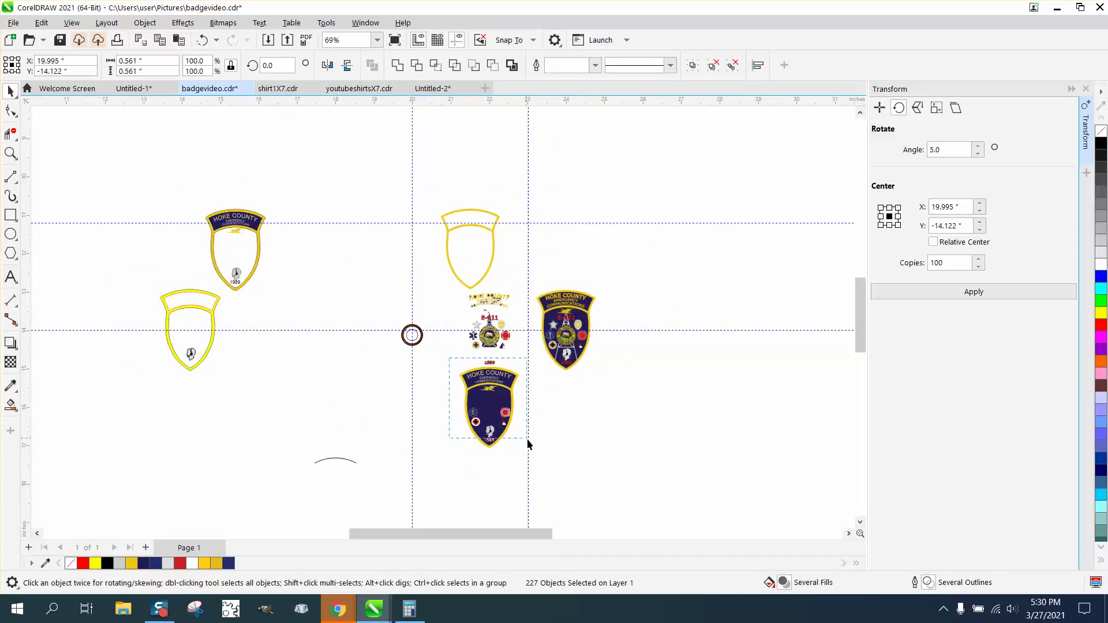
click(527, 417)
drag(536, 366, 424, 450)
key(Left)
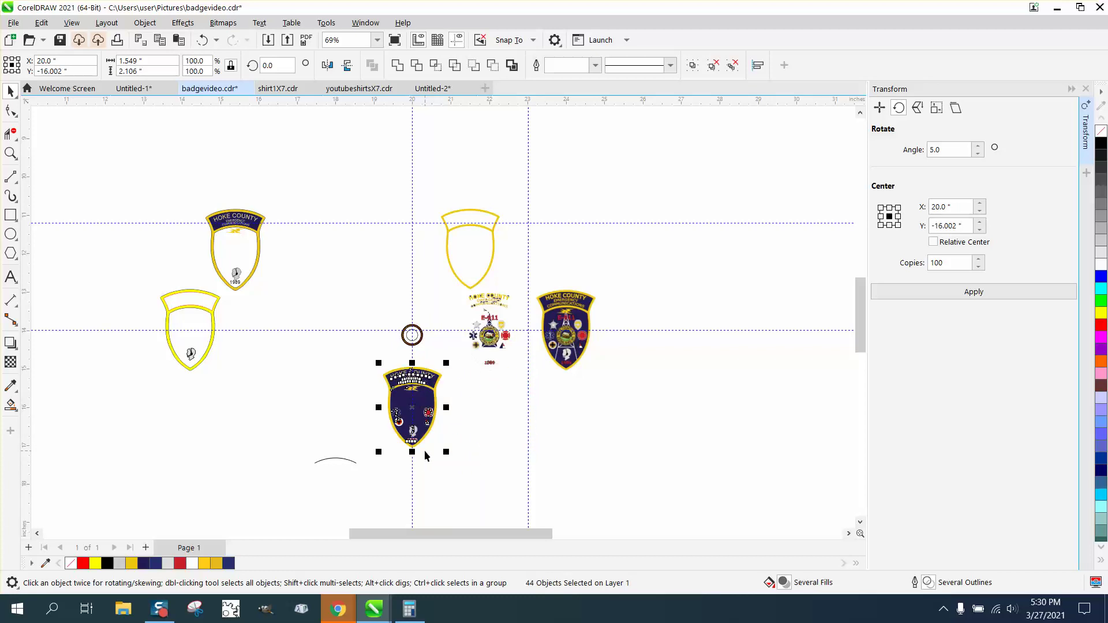
key(Up)
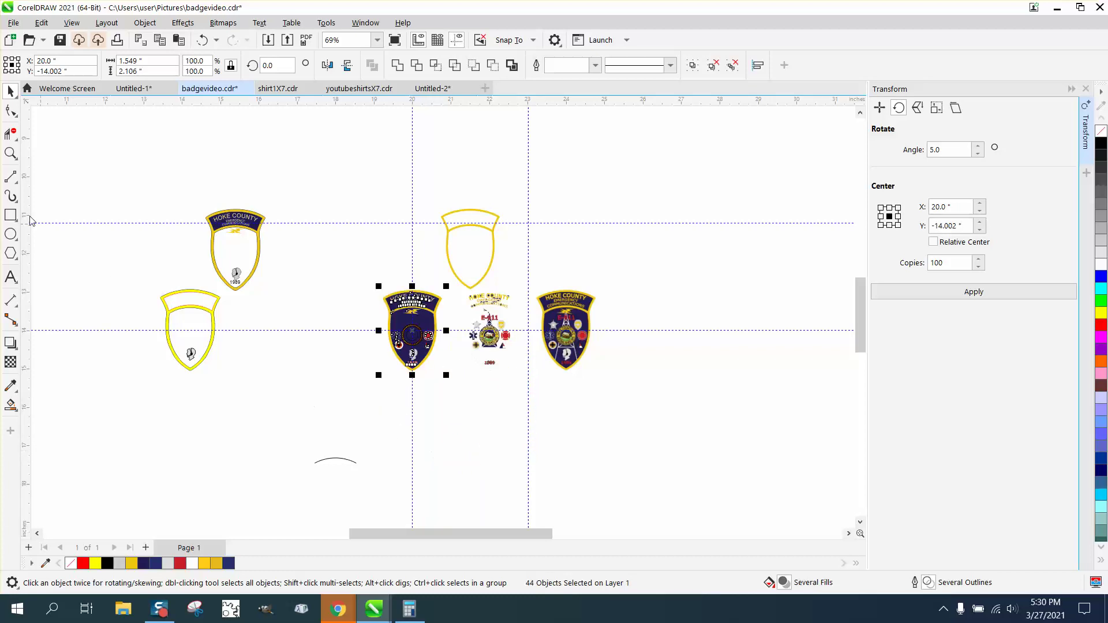
Examine the rope border and segmented ring up close on the recreated badge
click(11, 152)
drag(398, 314, 487, 373)
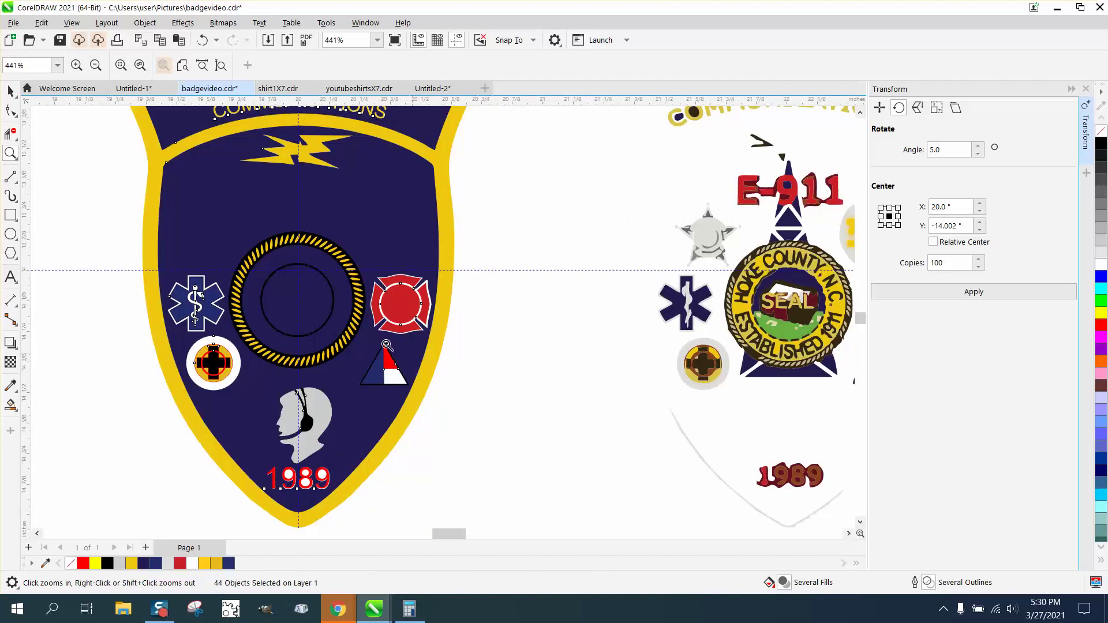
drag(175, 223, 525, 403)
scroll(409, 369, down, 4)
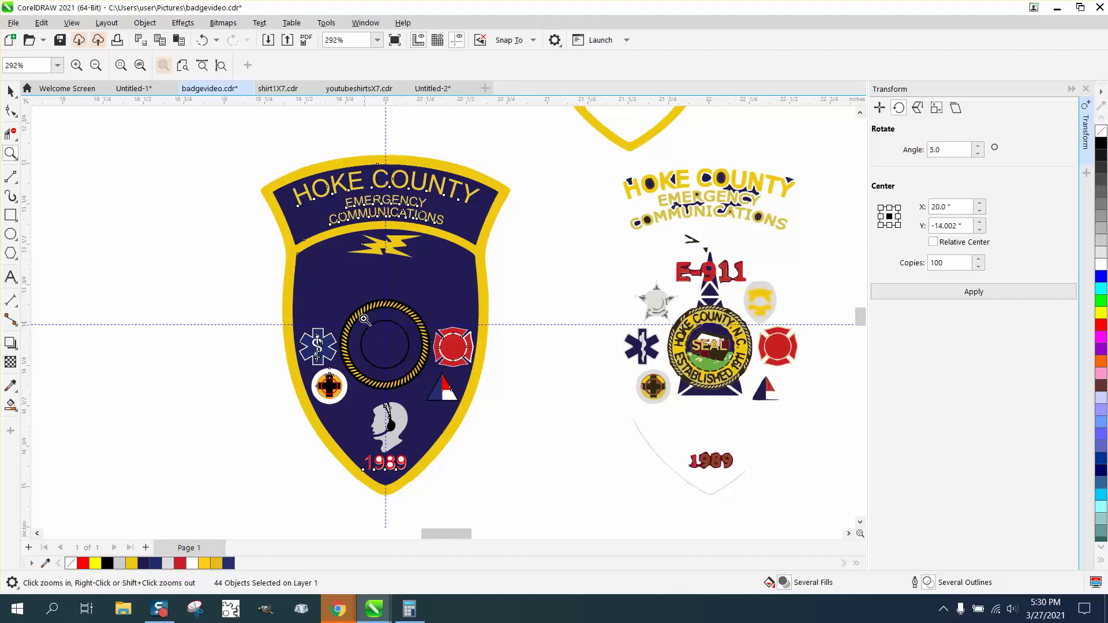
drag(365, 320, 405, 343)
scroll(348, 229, down, 6)
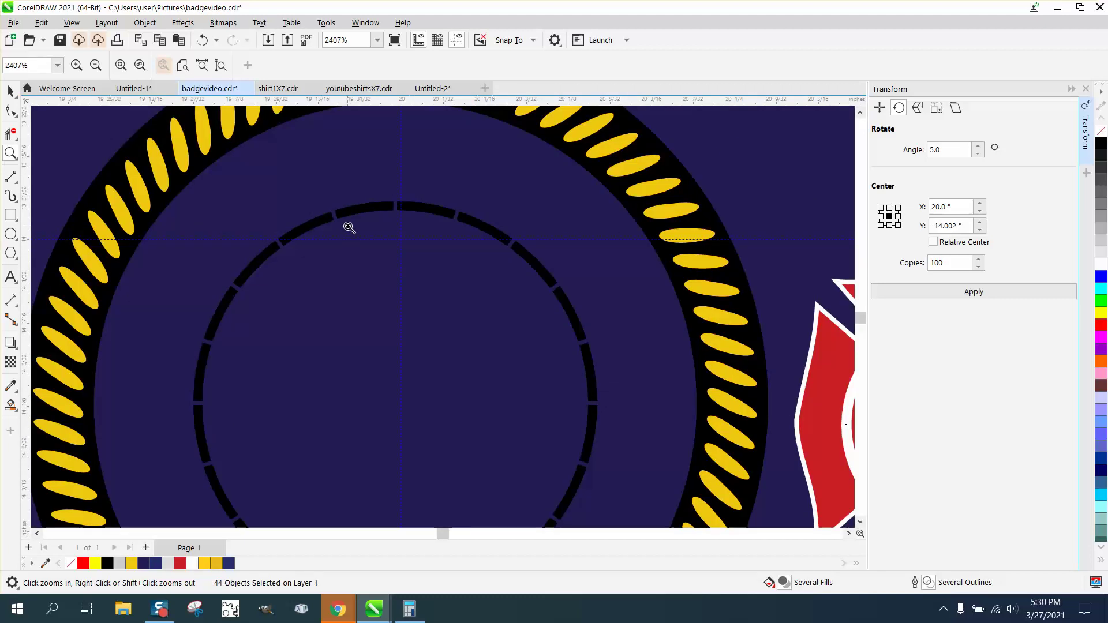
scroll(348, 223, down, 3)
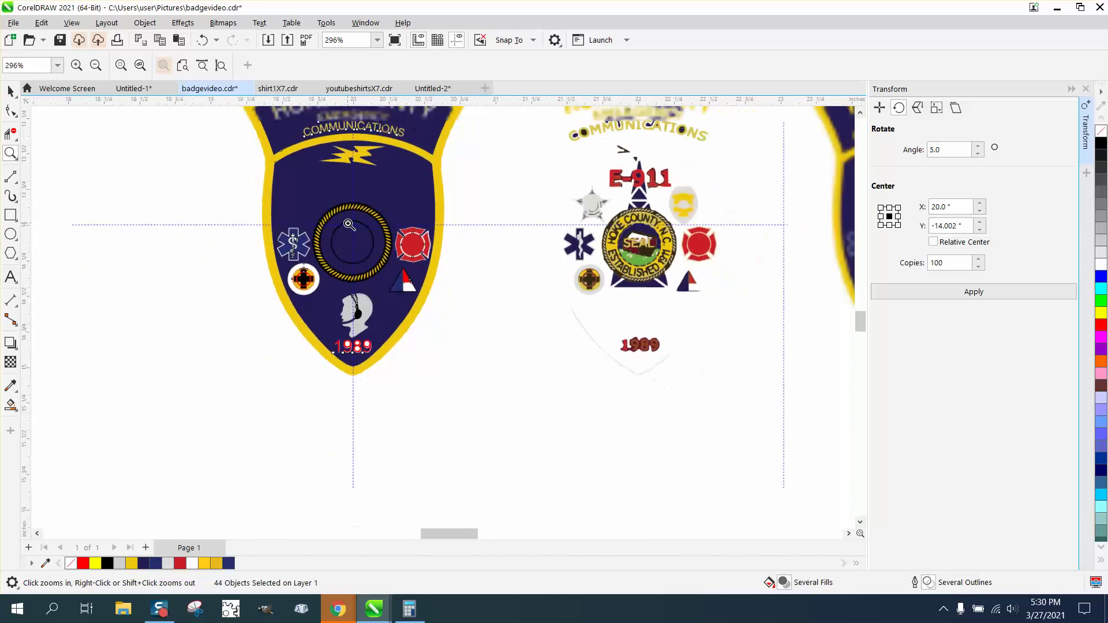
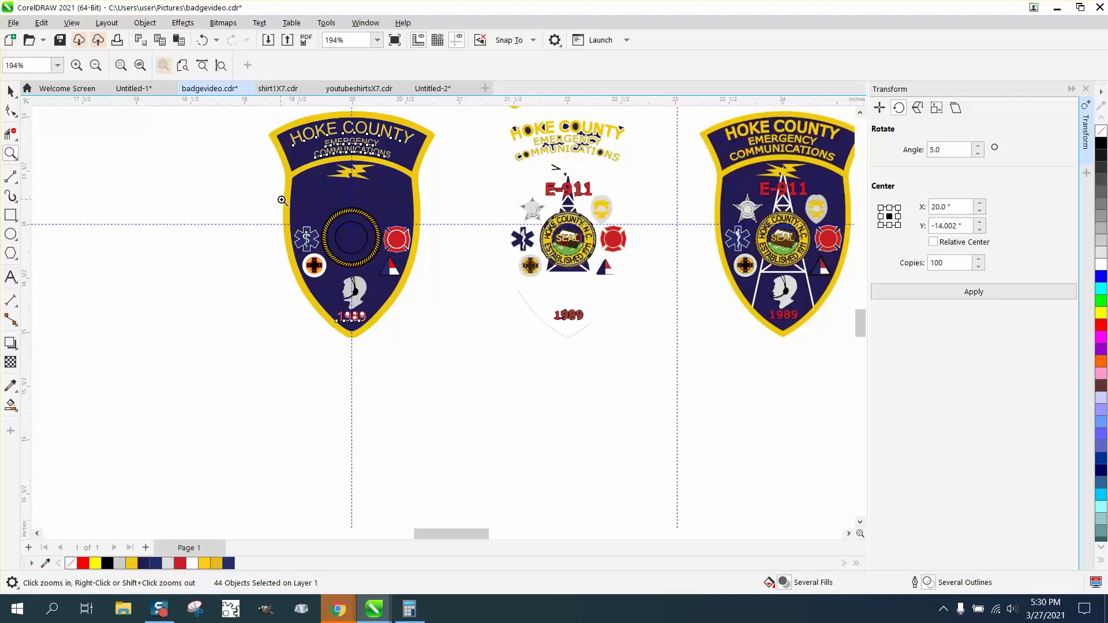
Smart Fill the areas inside the rope border and segmented ring with yellow sampled from the badge's border, using no outline
drag(305, 218, 470, 298)
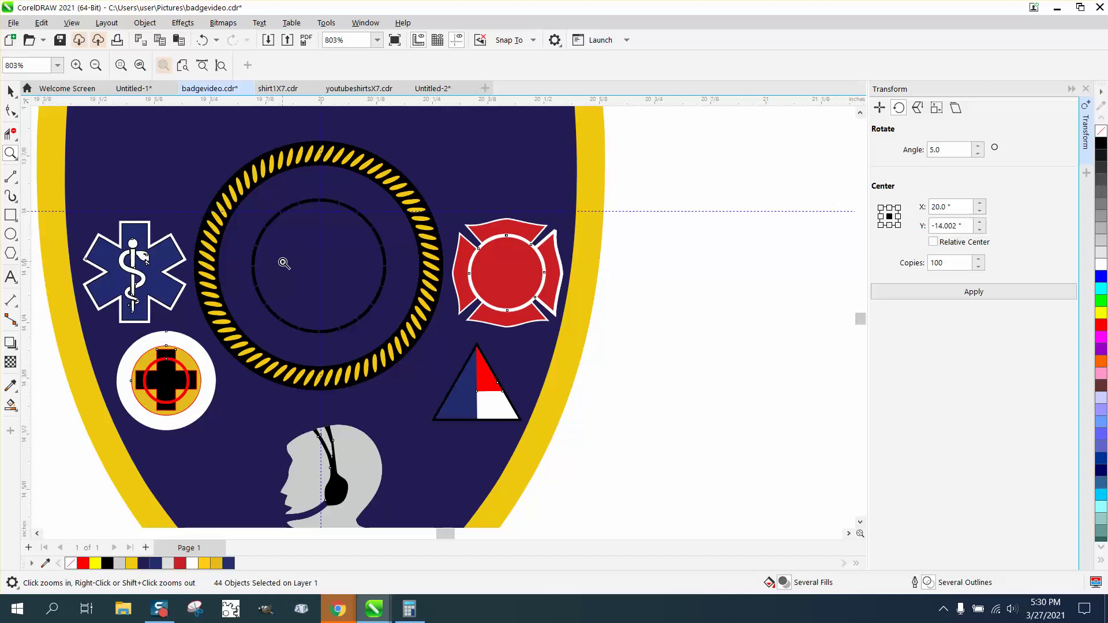
click(11, 407)
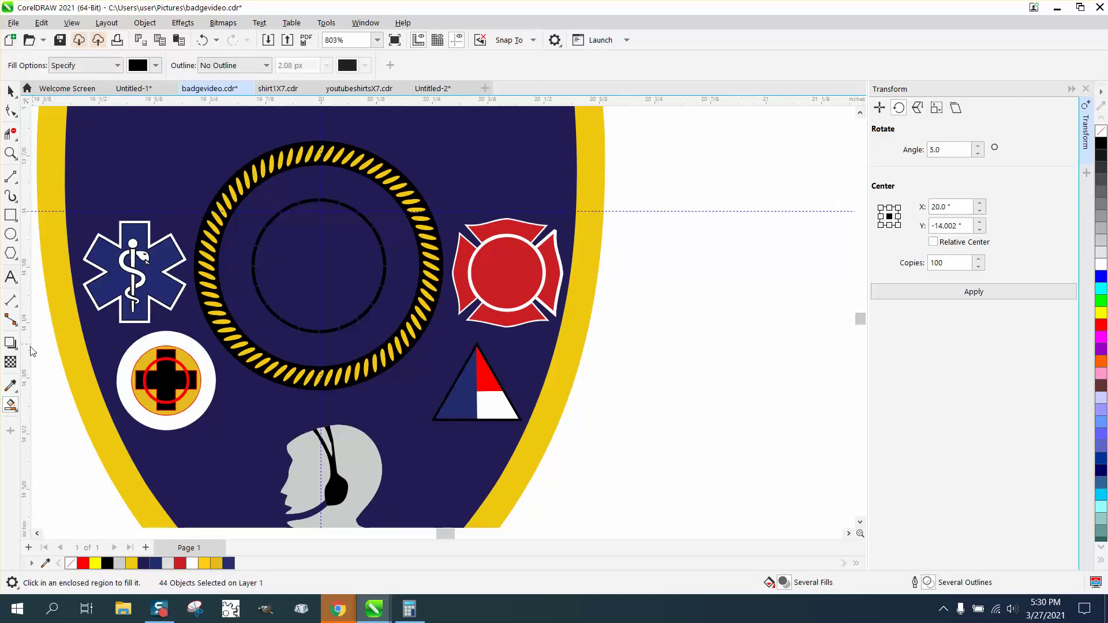
click(11, 406)
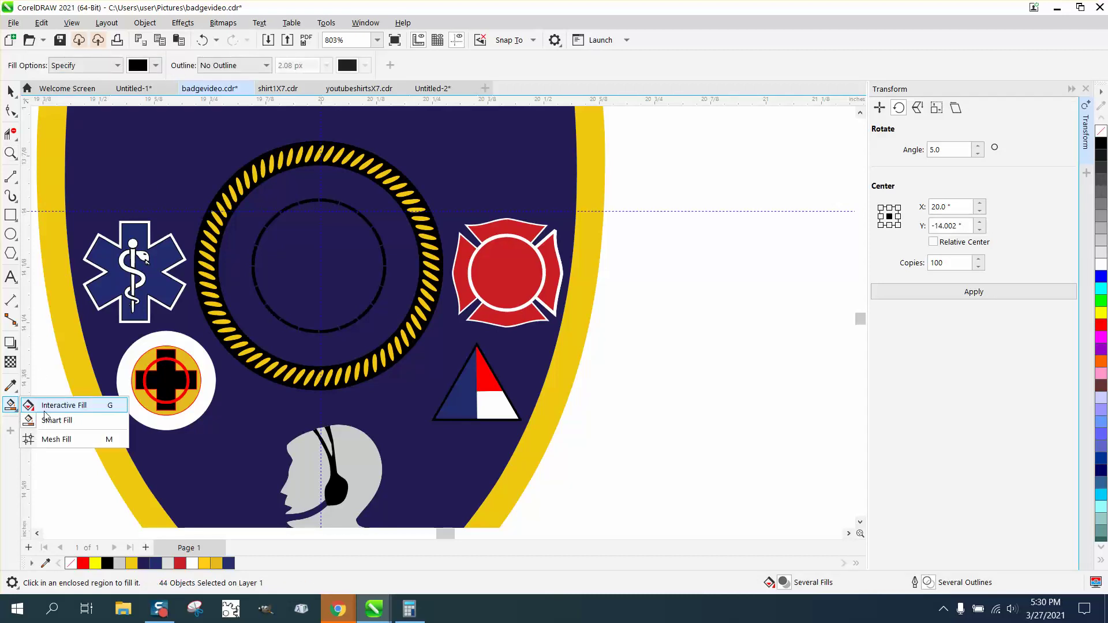
click(46, 418)
click(156, 65)
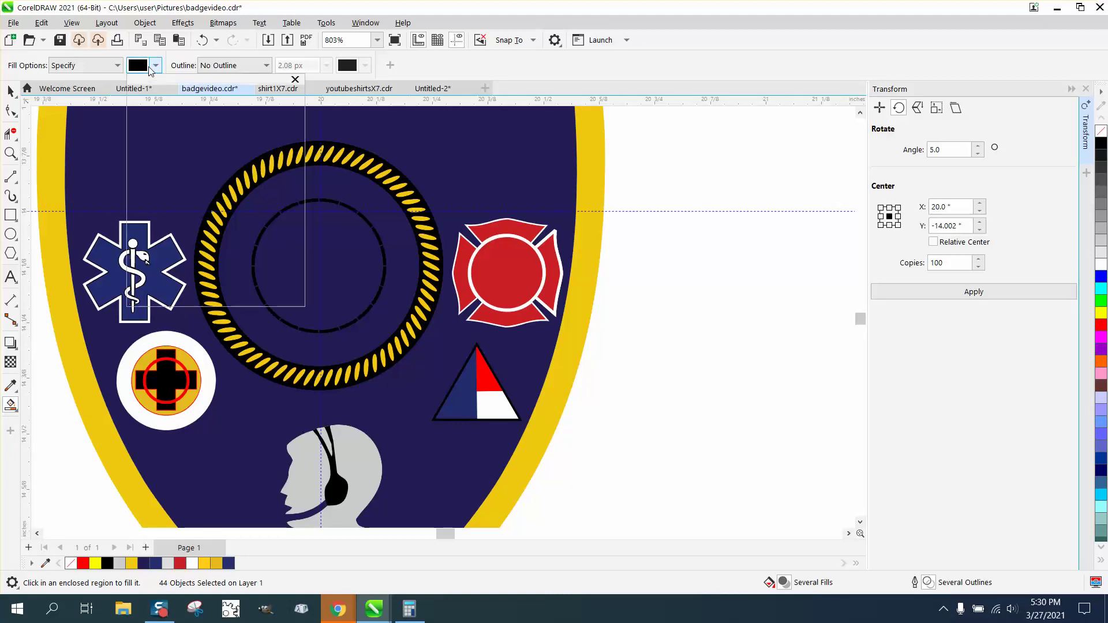
click(270, 286)
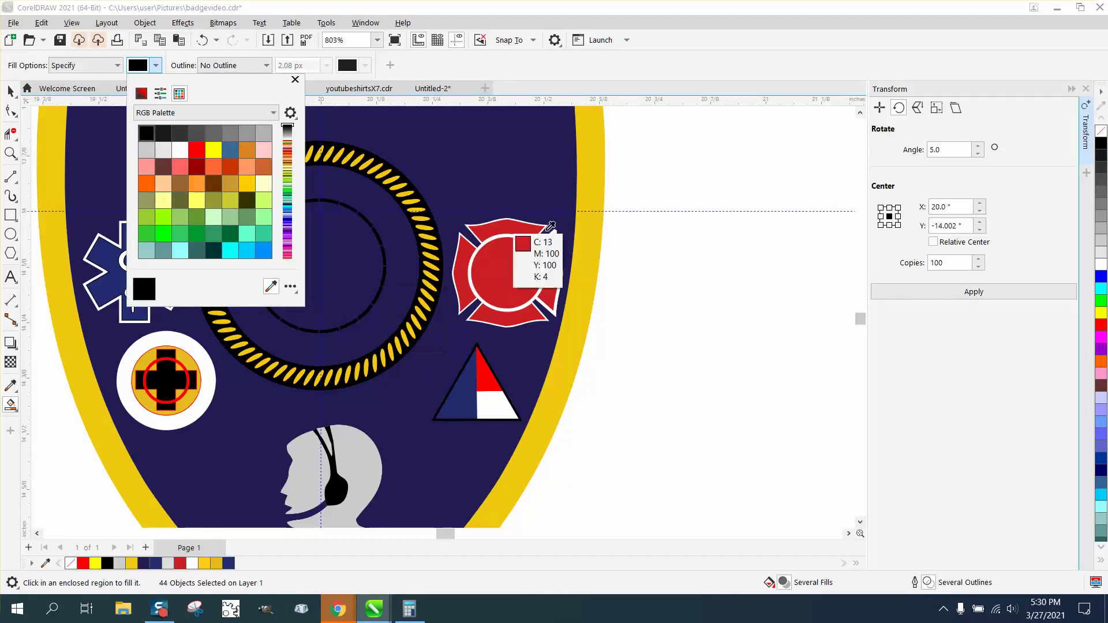
click(592, 215)
click(346, 217)
click(354, 193)
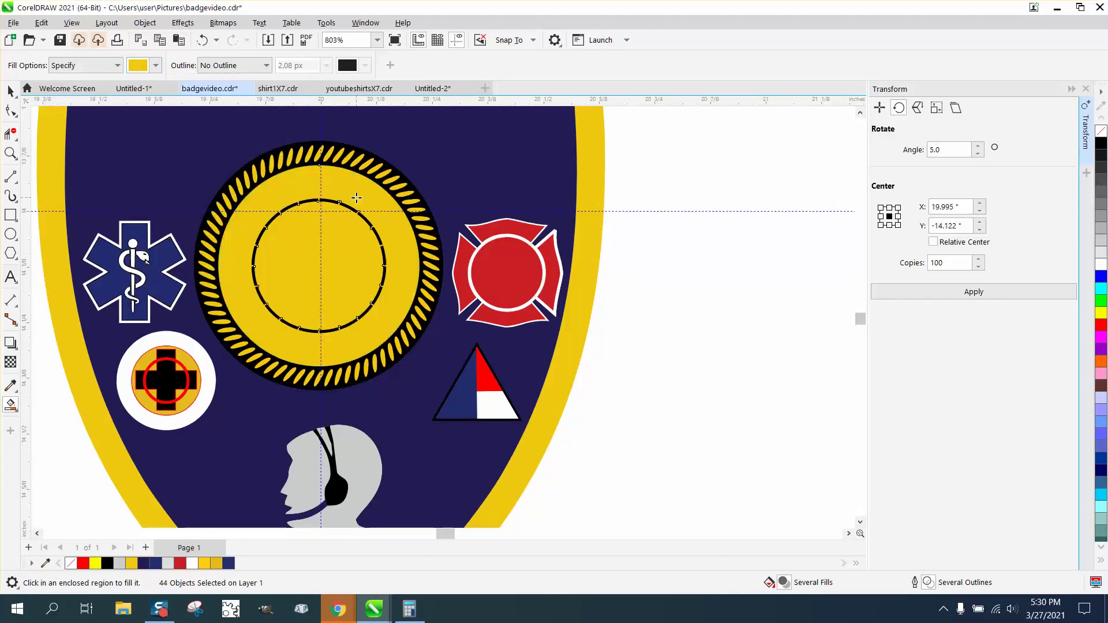
Inspect the yellow-filled seal and the gaps in its segmented ring on the recreated badge
scroll(350, 226, down, 4)
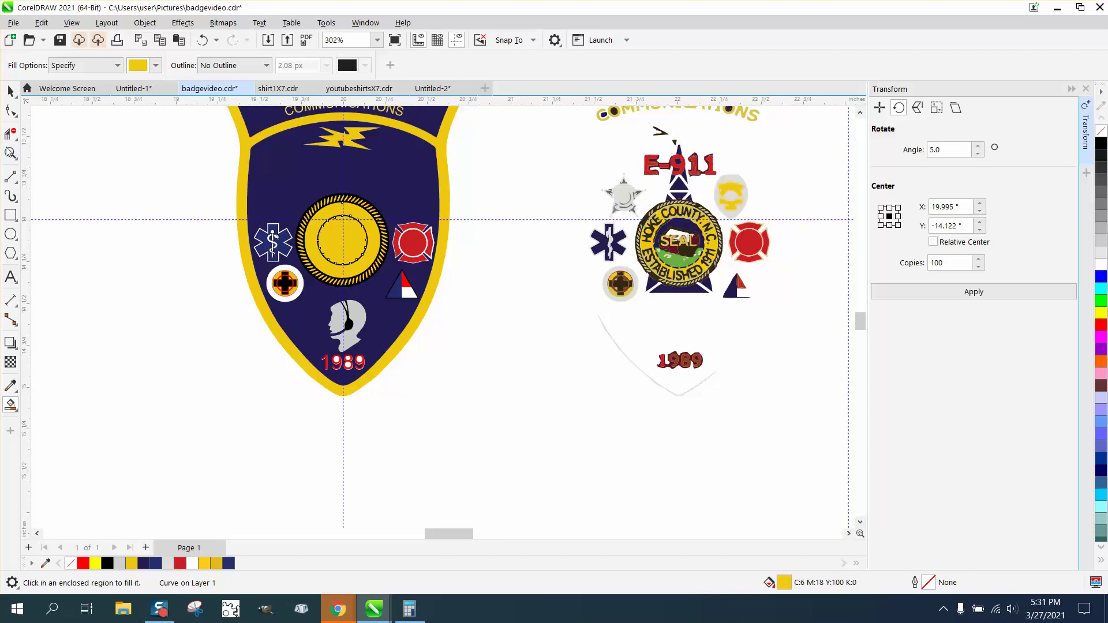
key(z)
drag(318, 211, 414, 248)
scroll(316, 251, down, 10)
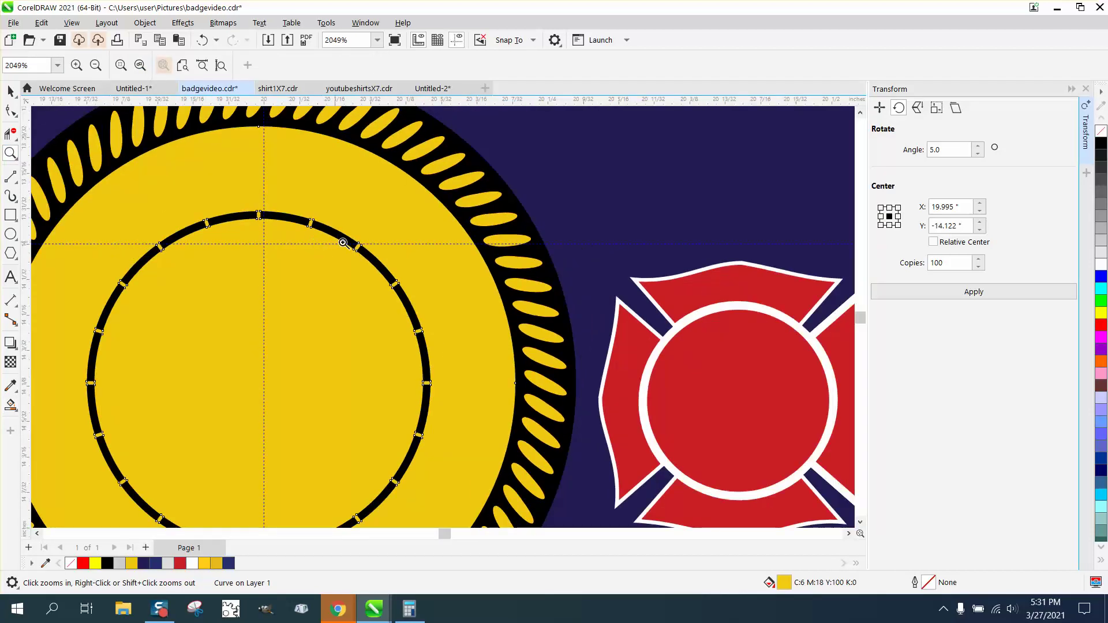
scroll(738, 295, down, 5)
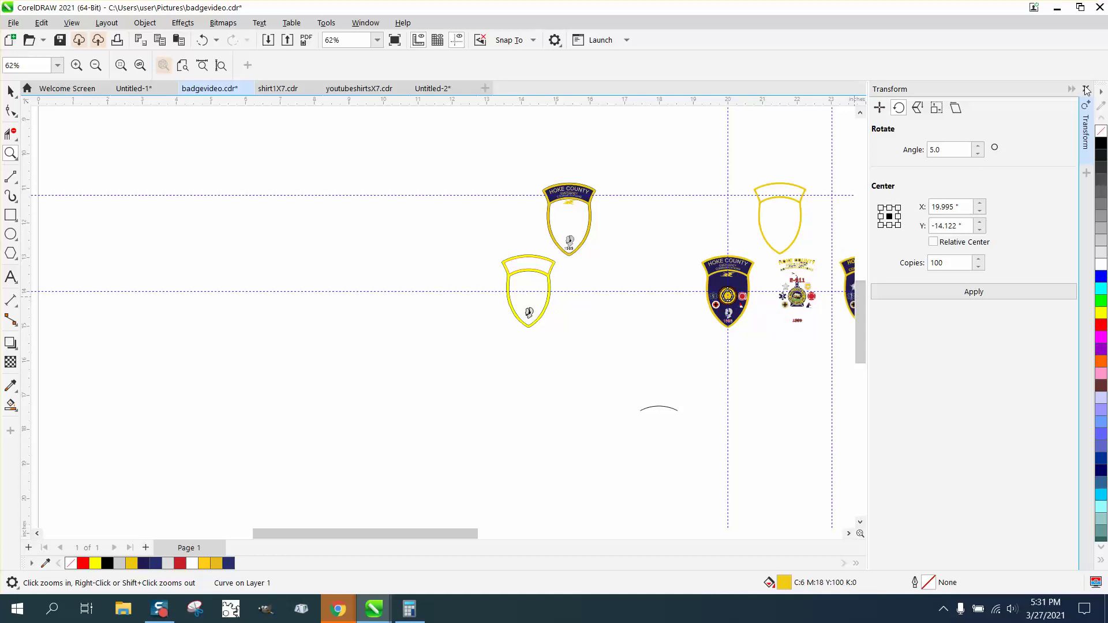
Close the Transform docker and compare the original badge's seal ring with the recreated yellow seal
click(1086, 89)
drag(965, 287, 1012, 316)
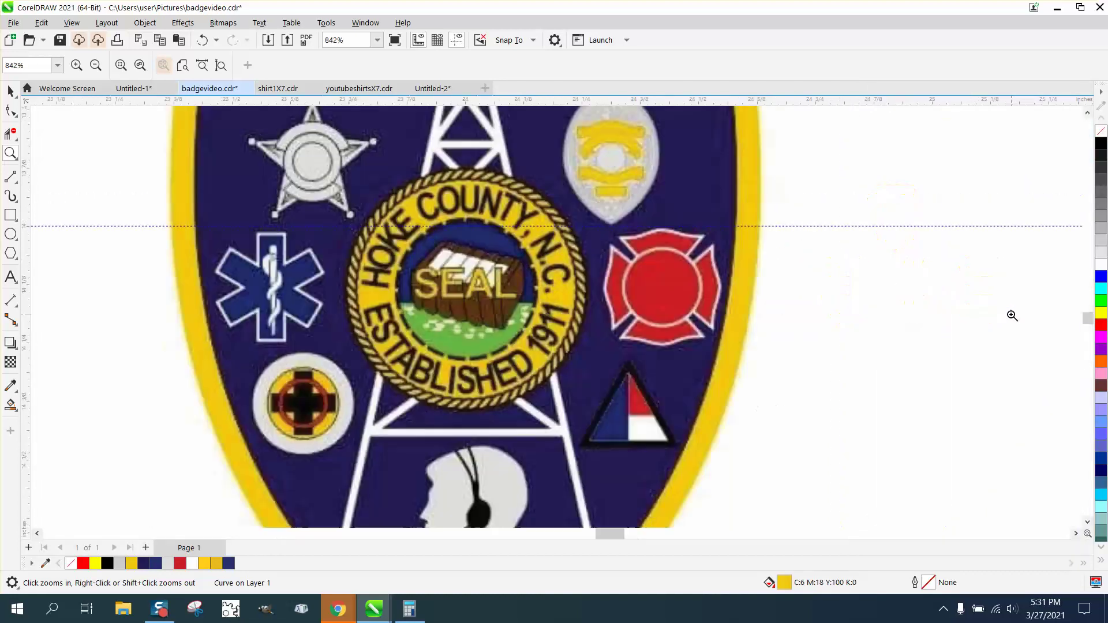
drag(434, 206, 507, 252)
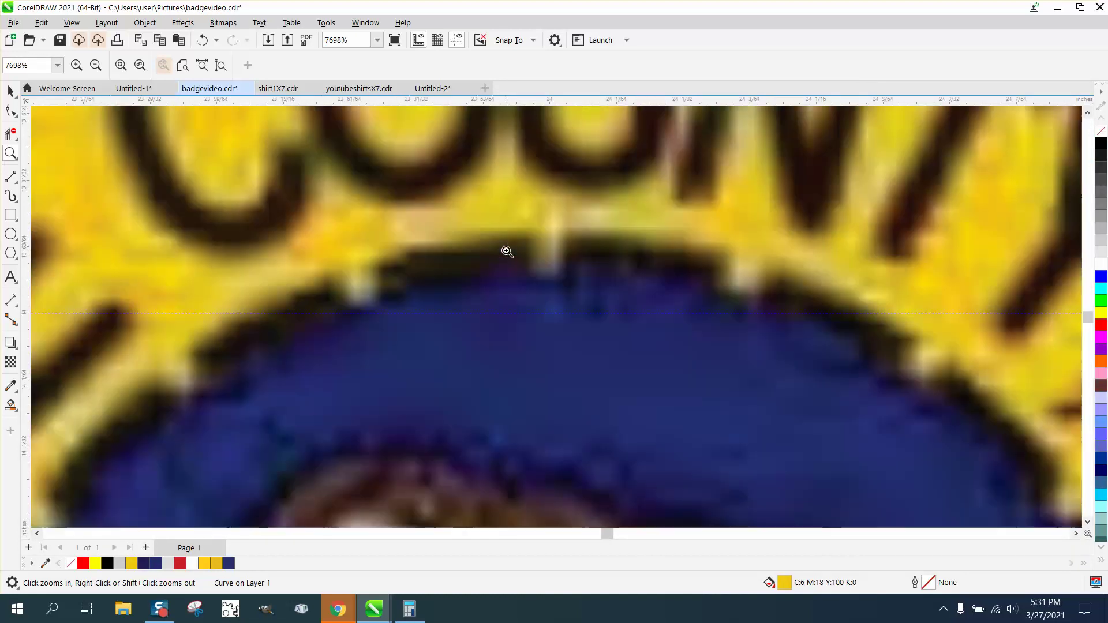
scroll(469, 250, down, 5)
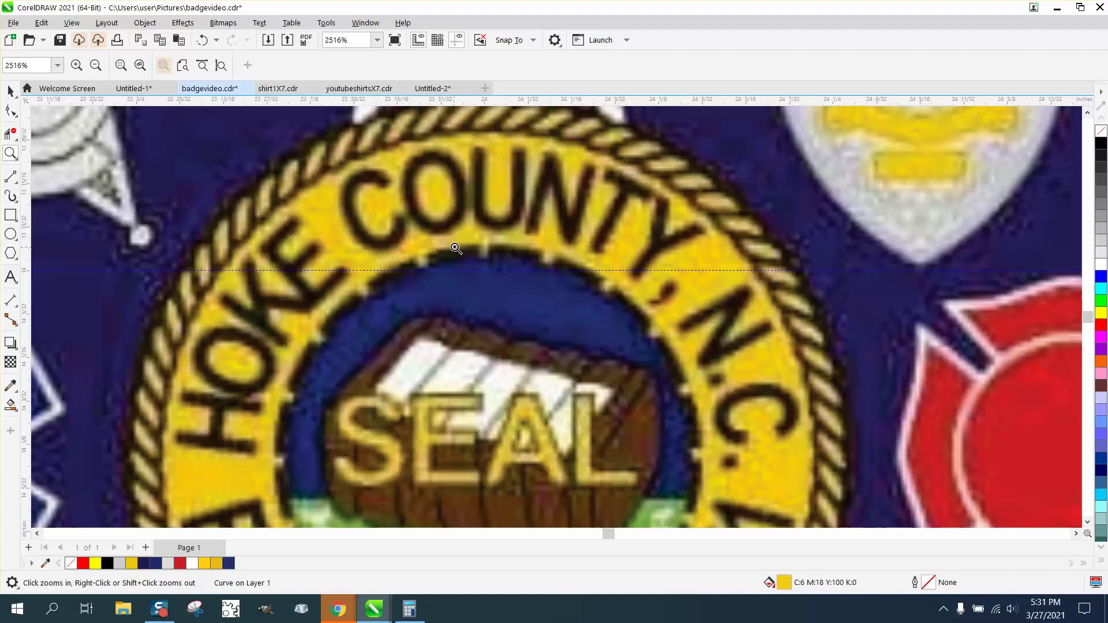
scroll(455, 248, down, 4)
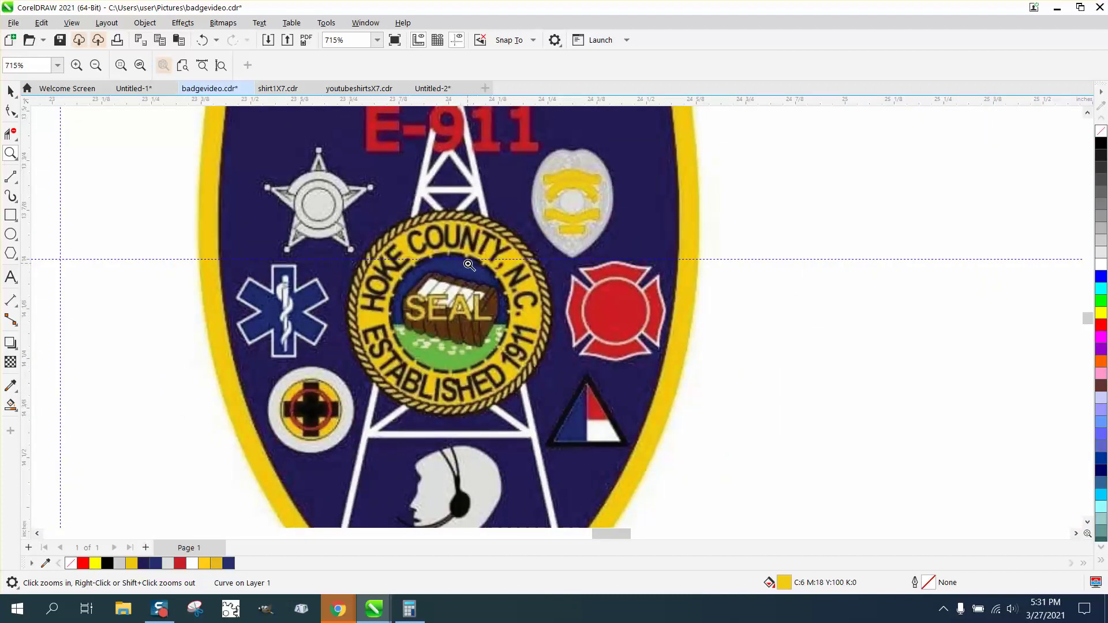
scroll(468, 264, down, 5)
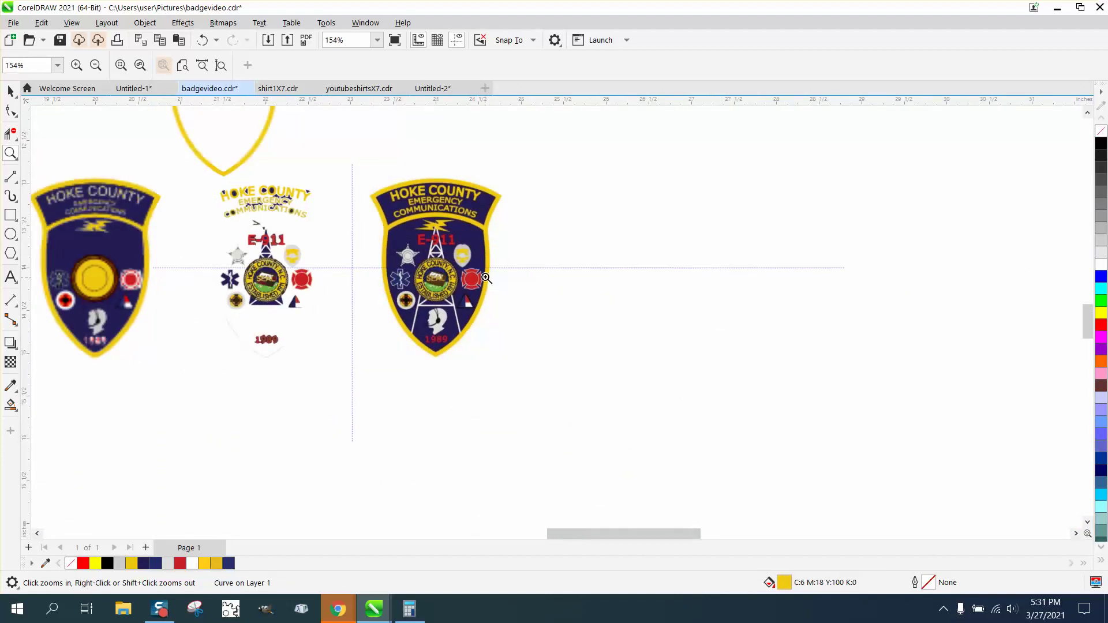
scroll(486, 278, down, 1)
drag(167, 248, 224, 304)
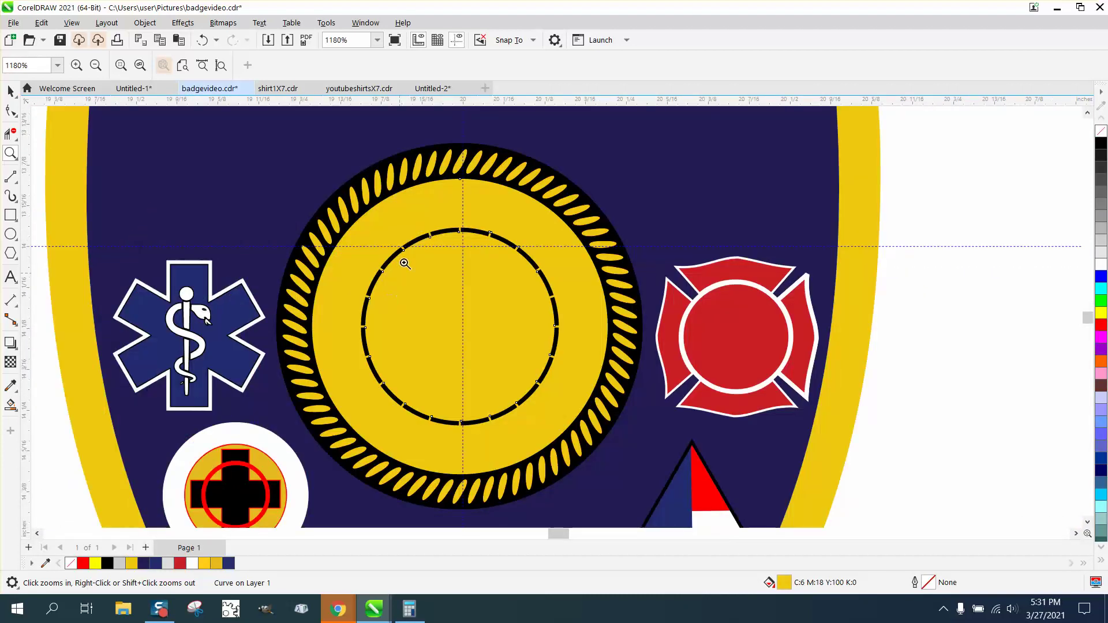
scroll(344, 266, down, 4)
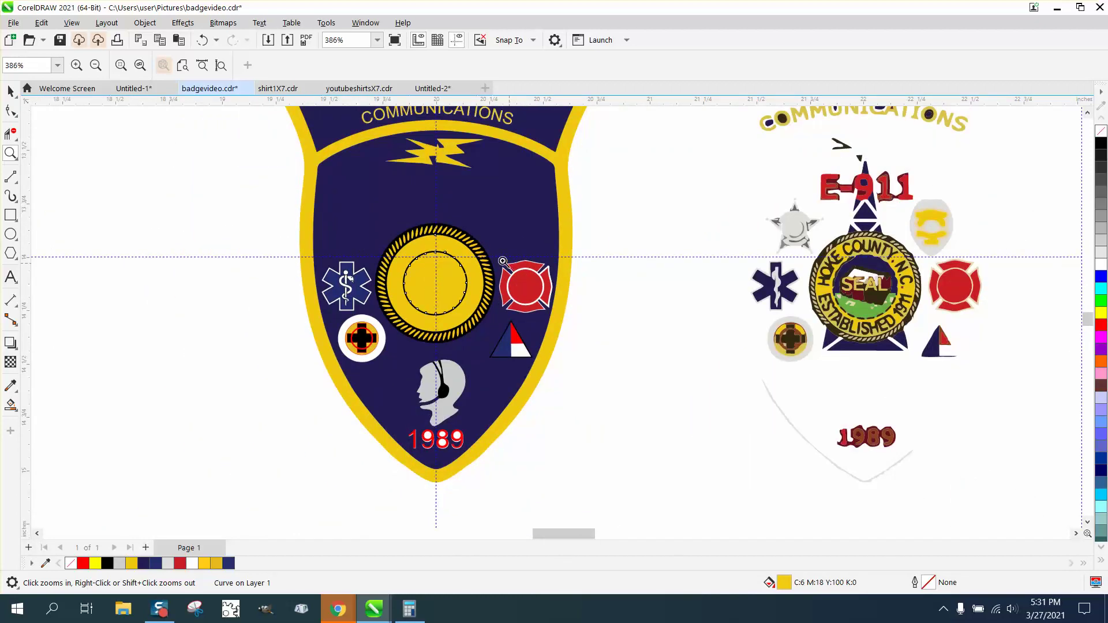
Nudge the yellow-filled circle and the grouped rope border 2 inches left, off the recreated badge
click(10, 91)
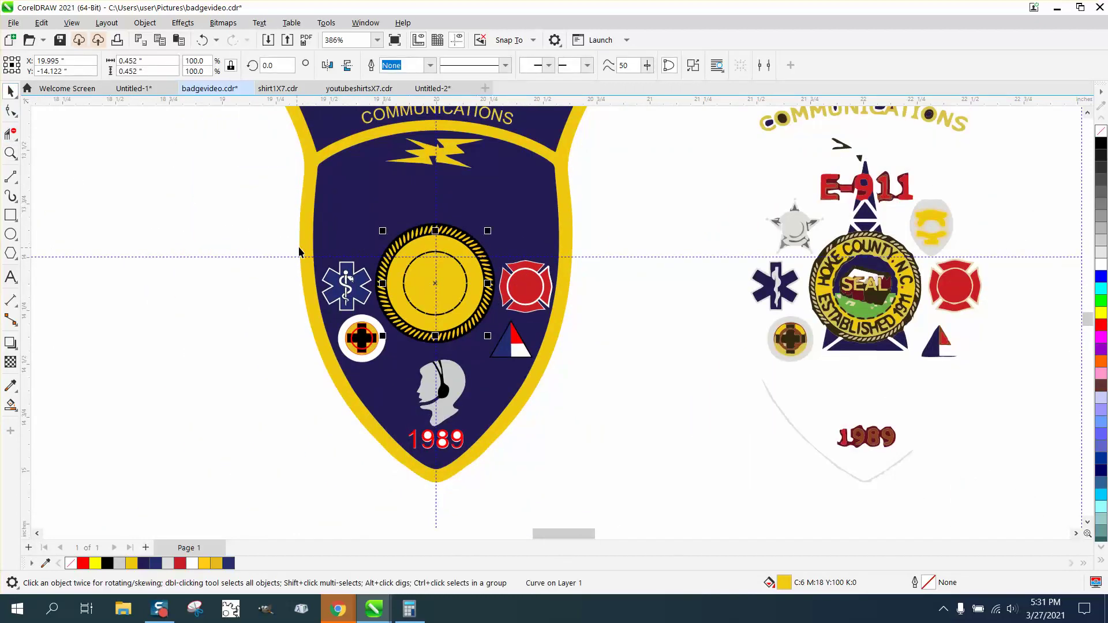
drag(273, 227, 514, 362)
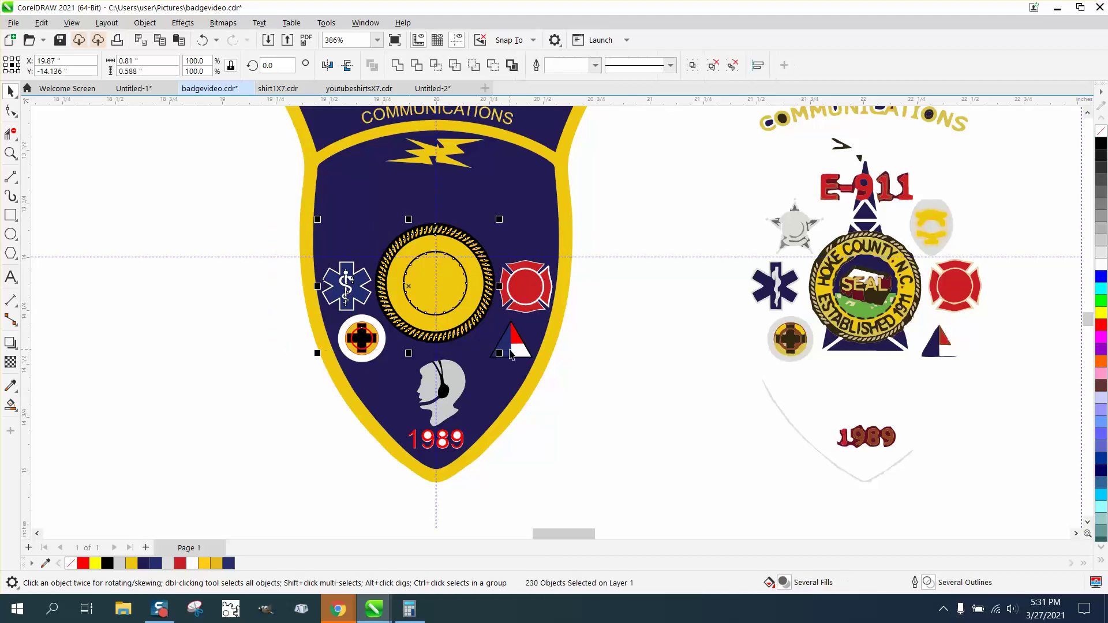
click(392, 248)
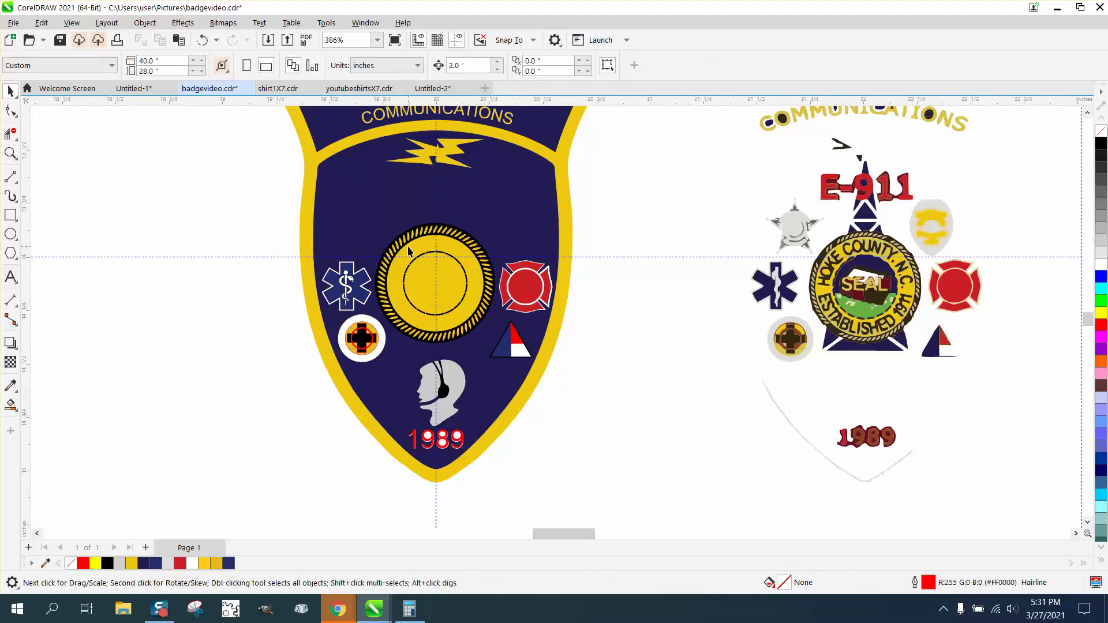
click(407, 246)
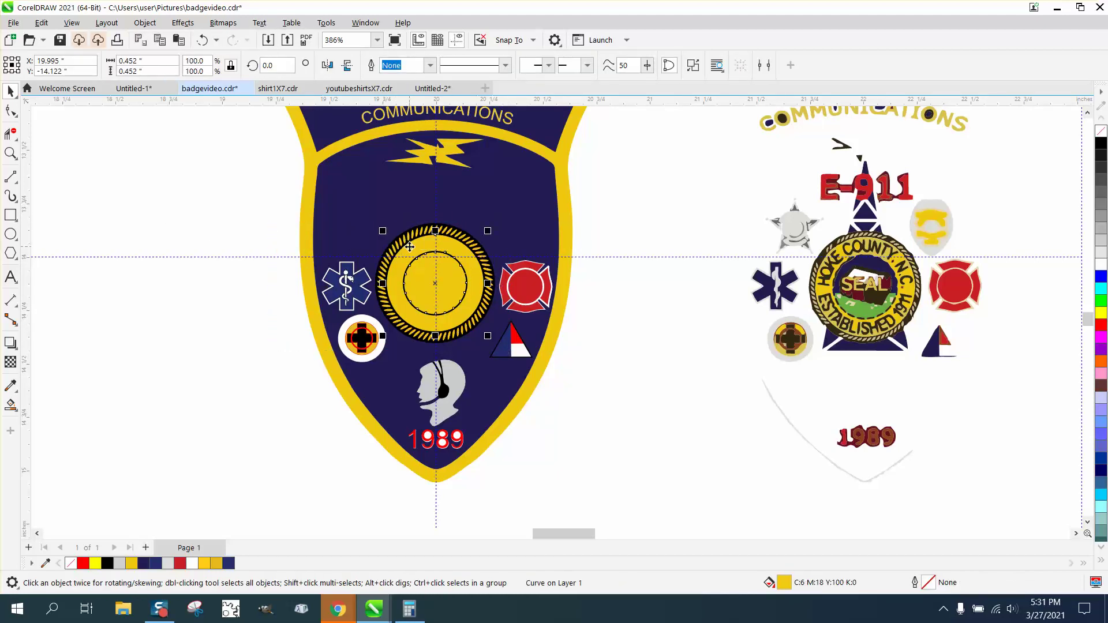
key(Left)
click(424, 236)
key(Left)
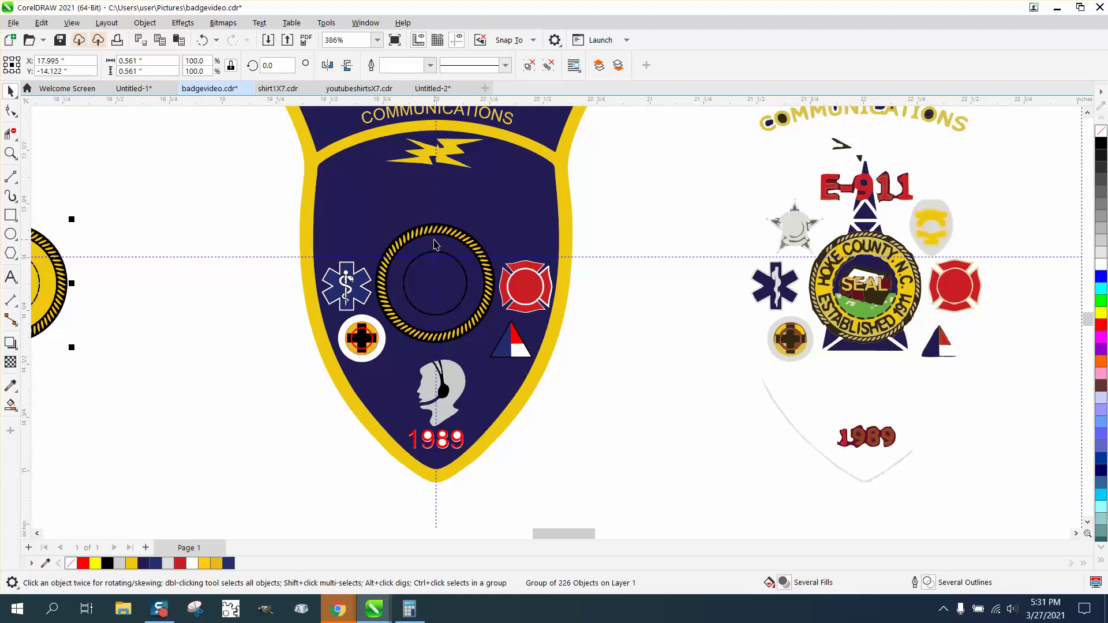
Try to nudge a single segment of the ring remaining on the badge 2 inches left, and undo that move
ctrl+click(439, 231)
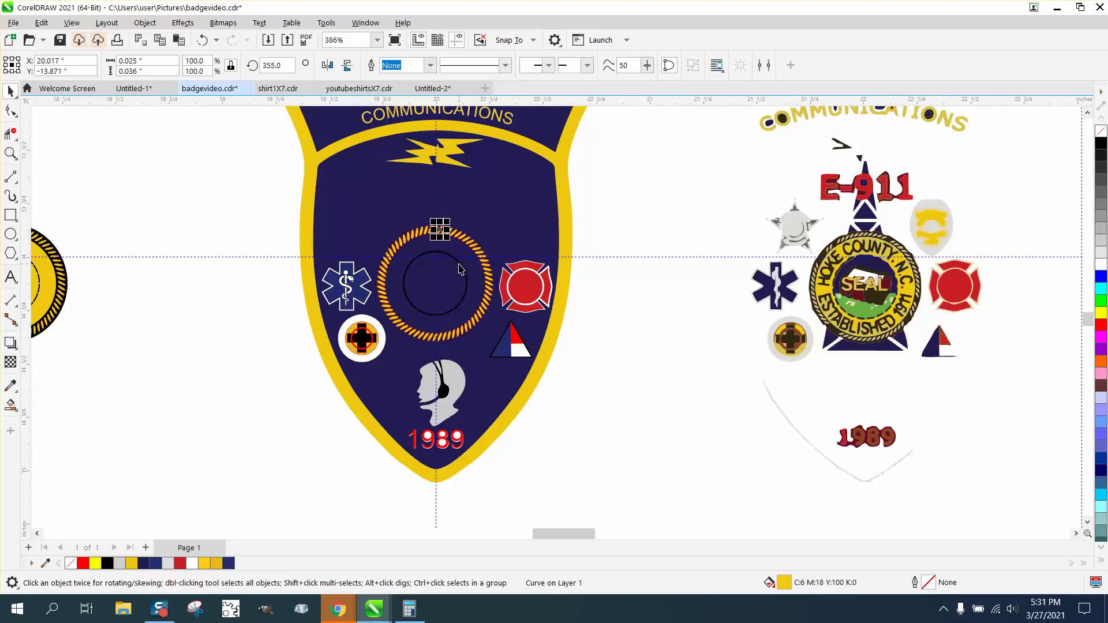
key(Tab)
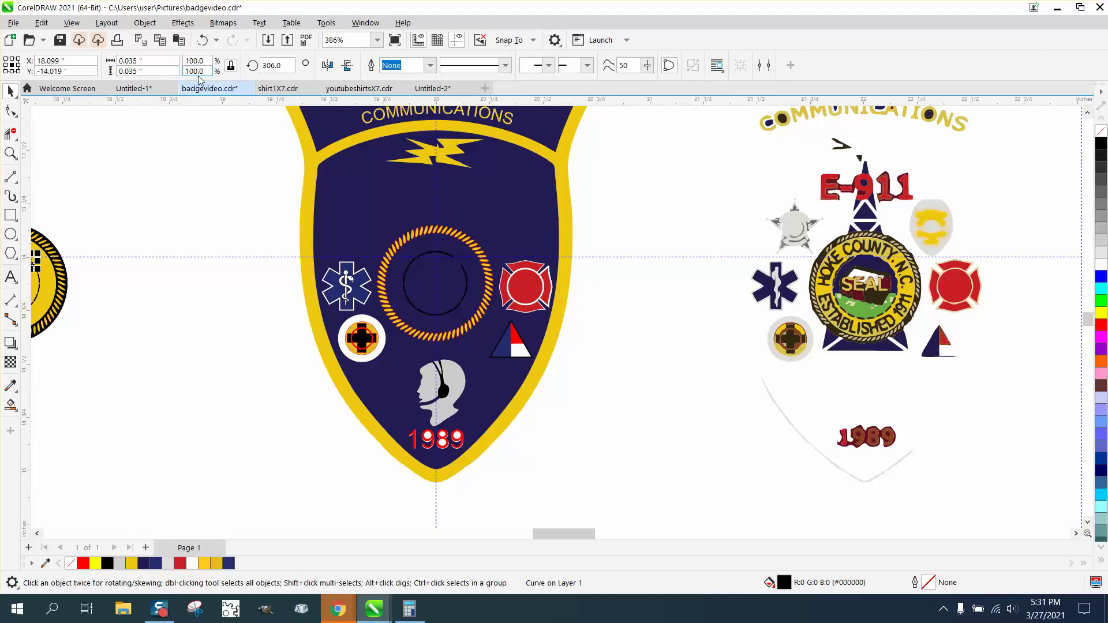
click(202, 40)
scroll(280, 205, down, 1)
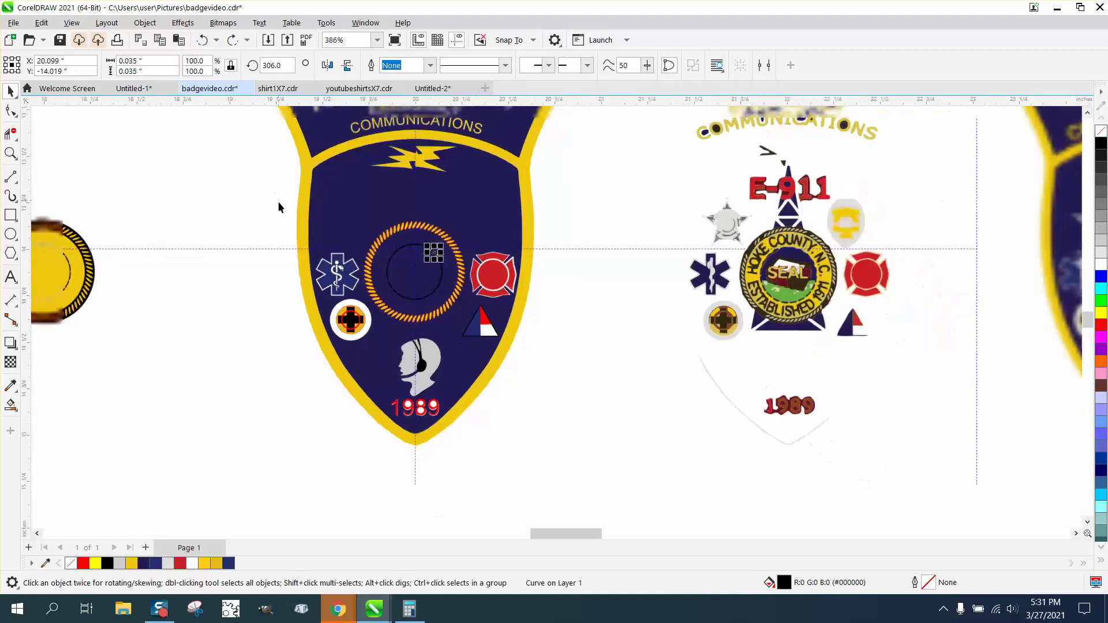
Try to draw a circle from the centre of the moved yellow seal, and delete the resulting ellipse
click(11, 153)
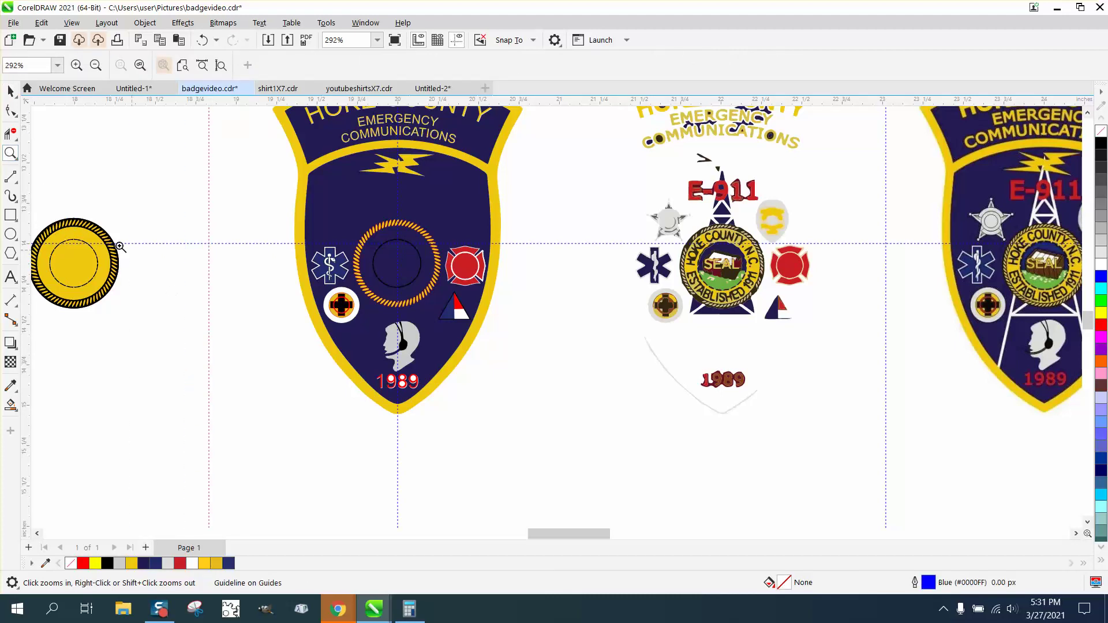
drag(33, 228, 166, 310)
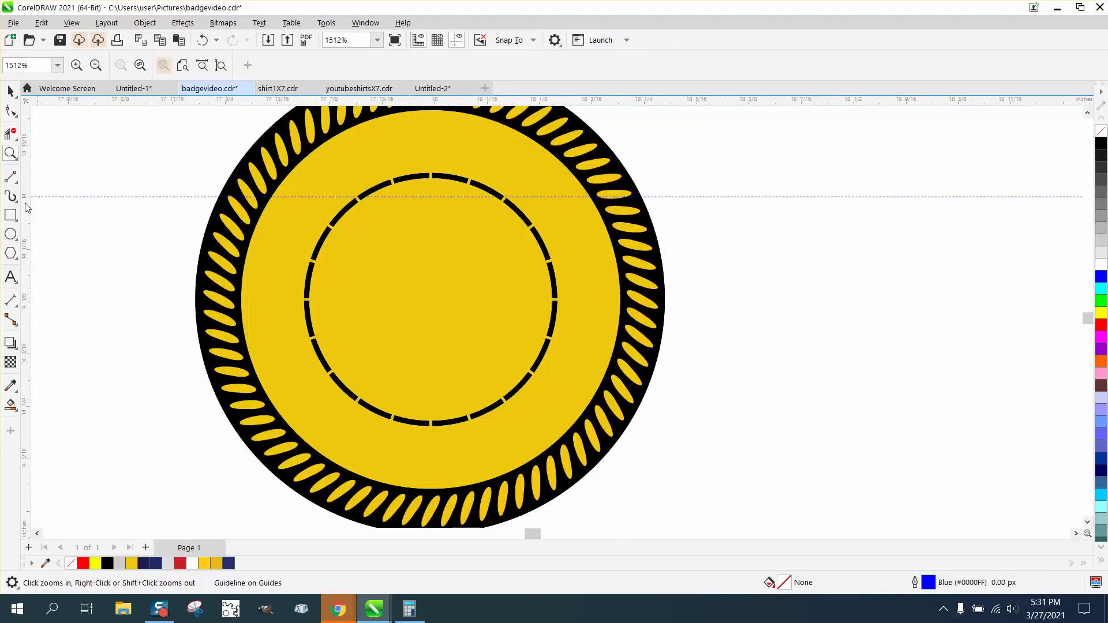
click(10, 234)
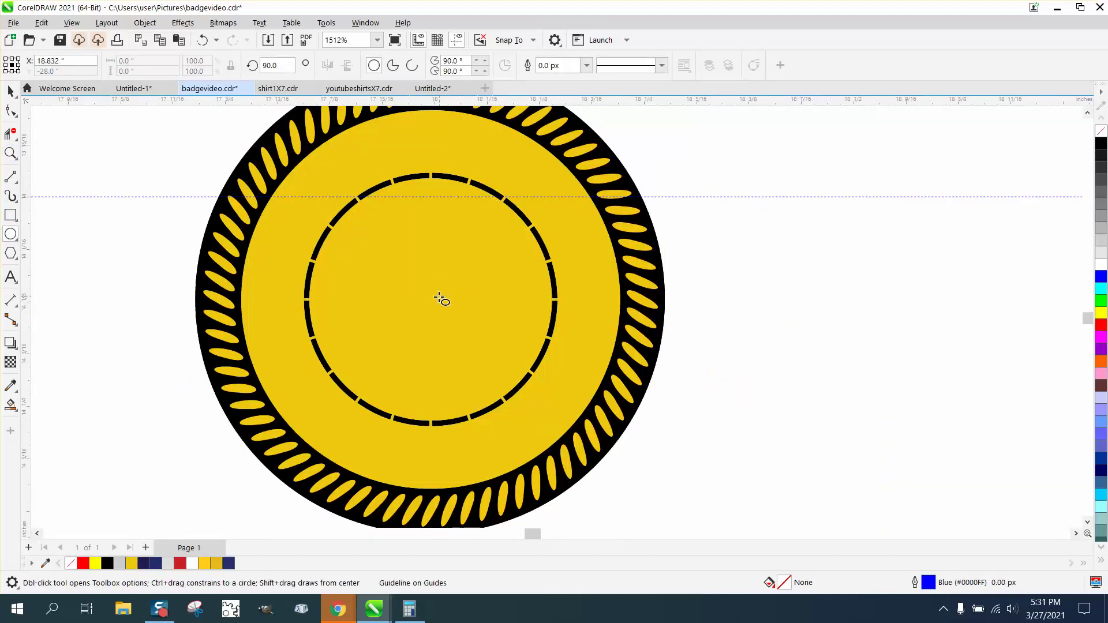
mouse_move(430, 299)
mouse_down()
mouse_move(393, 329)
mouse_move(385, 359)
mouse_up()
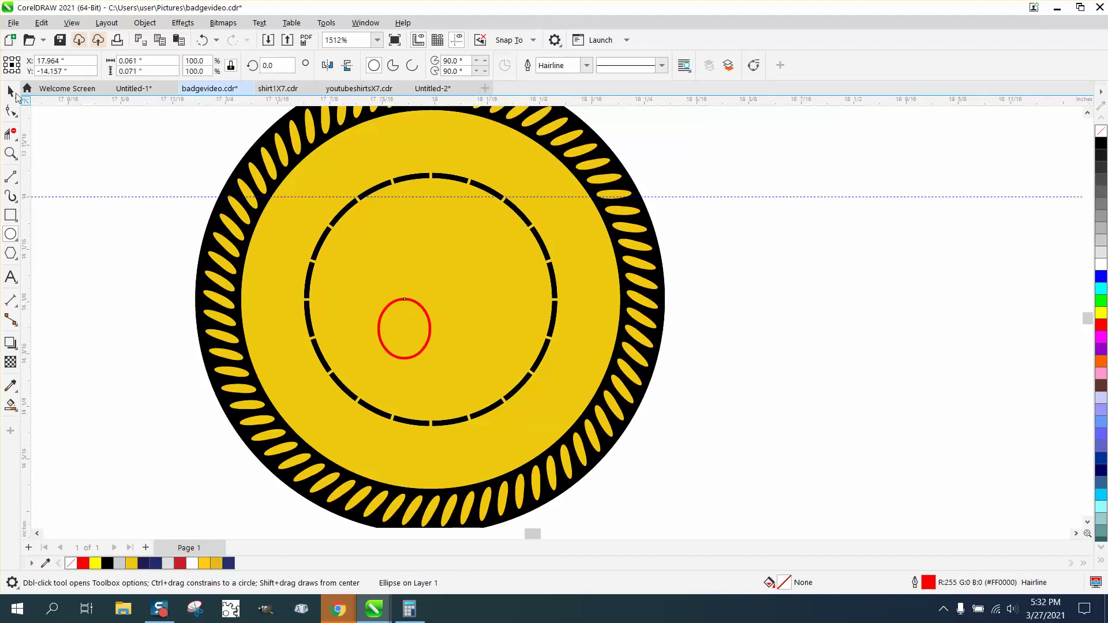
click(10, 91)
key(Delete)
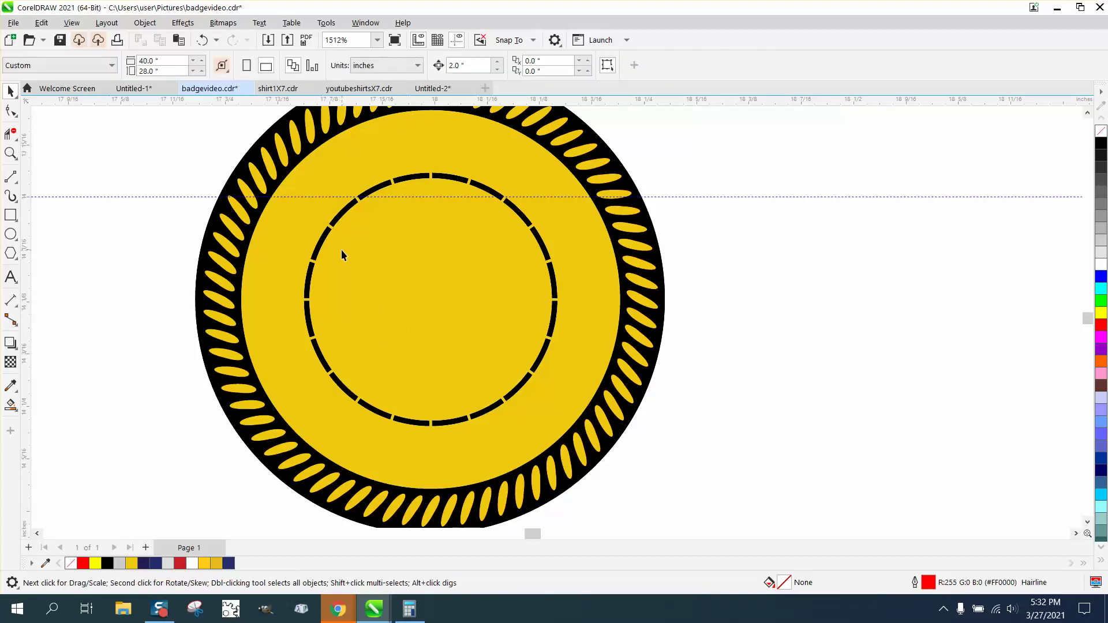
Draw a circle about 0.314 inch in diameter from the yellow seal's centre, and nudge it 2 inches left
click(11, 234)
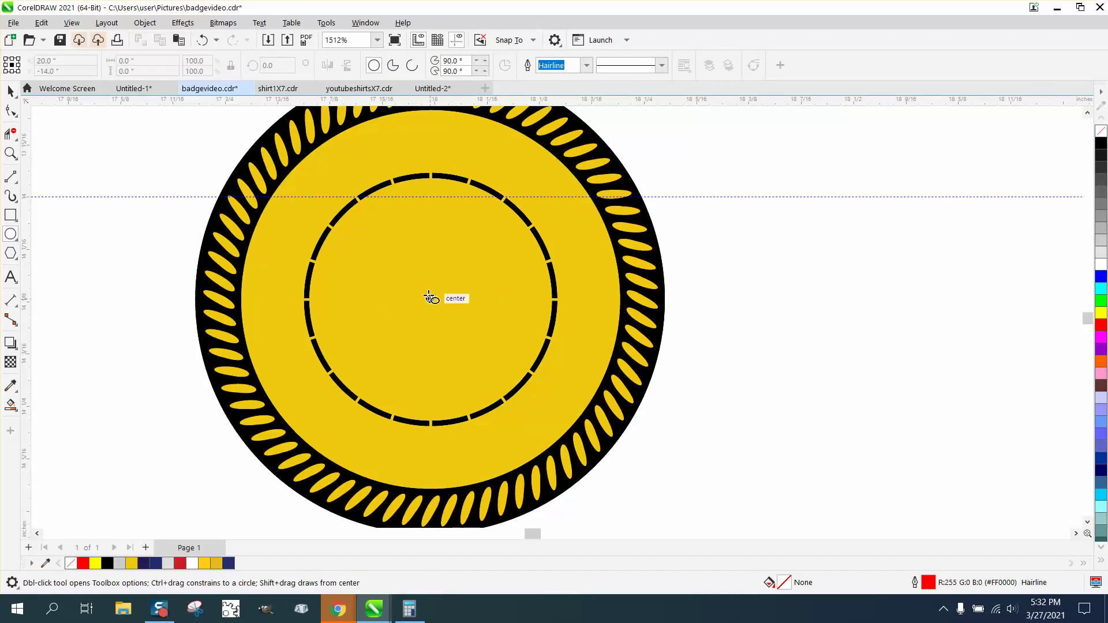
drag(430, 298, 300, 428)
scroll(291, 424, down, 5)
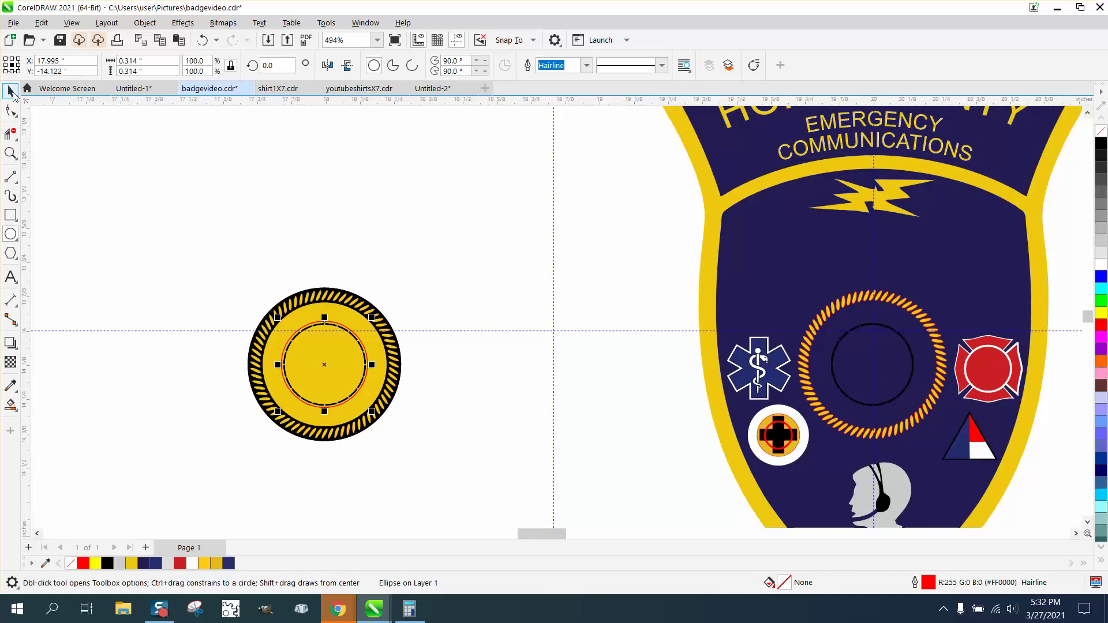
click(11, 91)
key(Left)
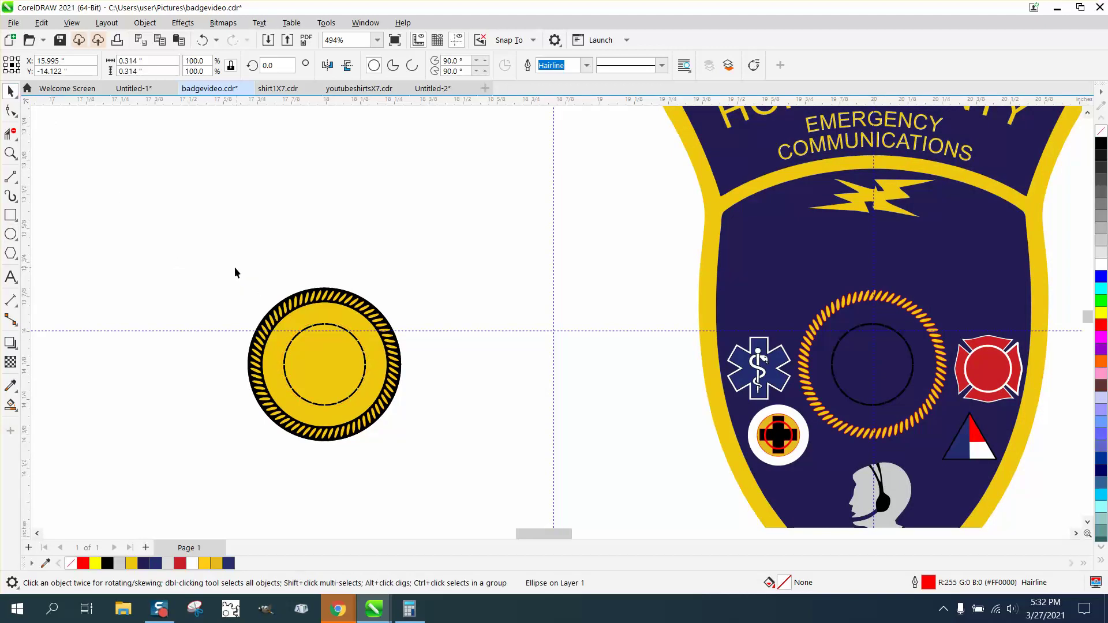
Move the yellow seal with its rope border and segmented ring 2 inches right, back onto the recreated badge
scroll(234, 267, down, 1)
drag(217, 251, 431, 441)
key(Right)
key(Right)
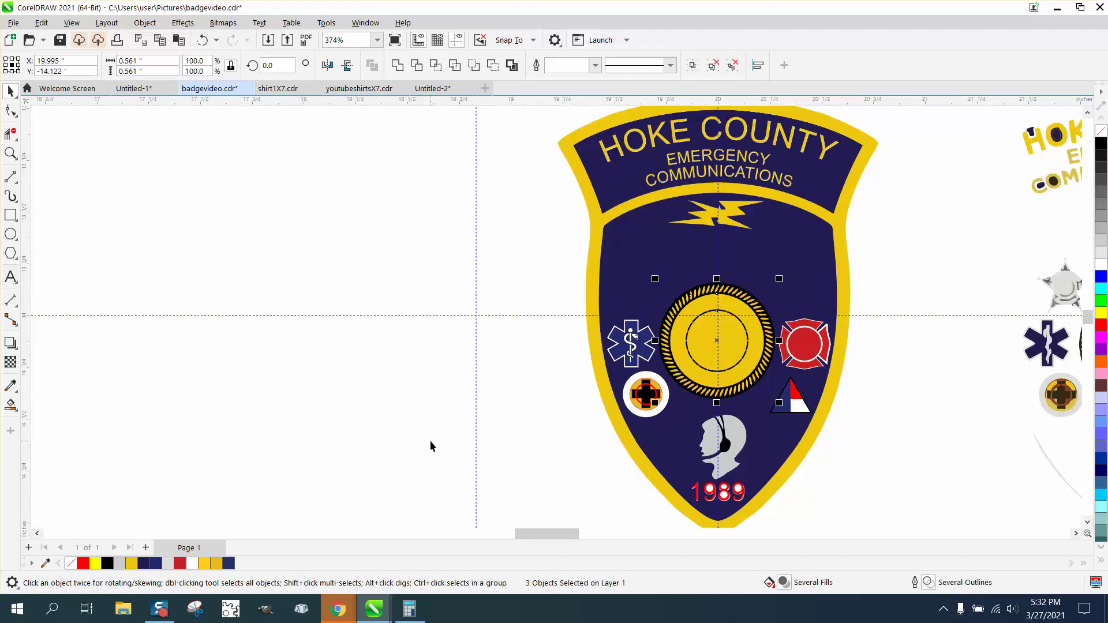
scroll(499, 463, down, 3)
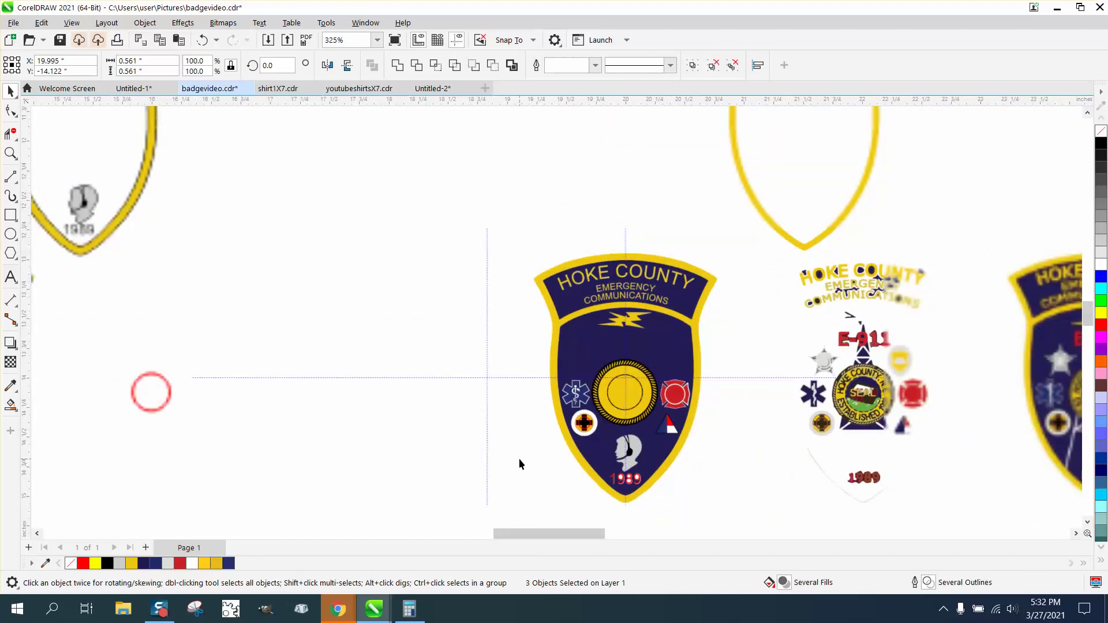
Select the small red circle and move it 10 inches right, beside the original badge
key(Tab)
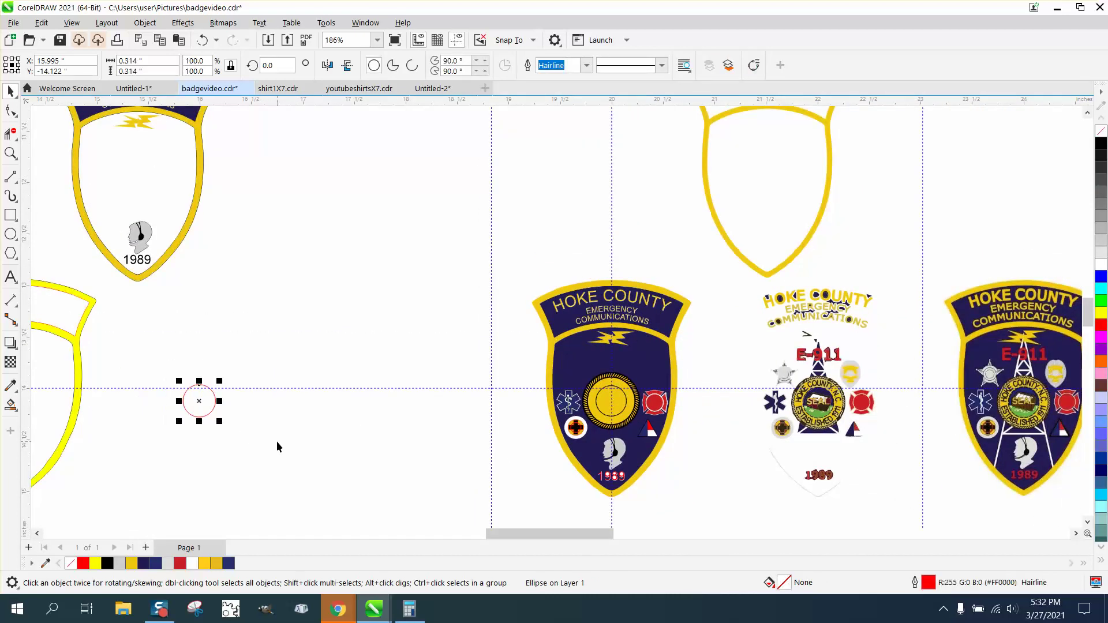
key(Right)
key(Right)
key(Right)
scroll(284, 464, down, 1)
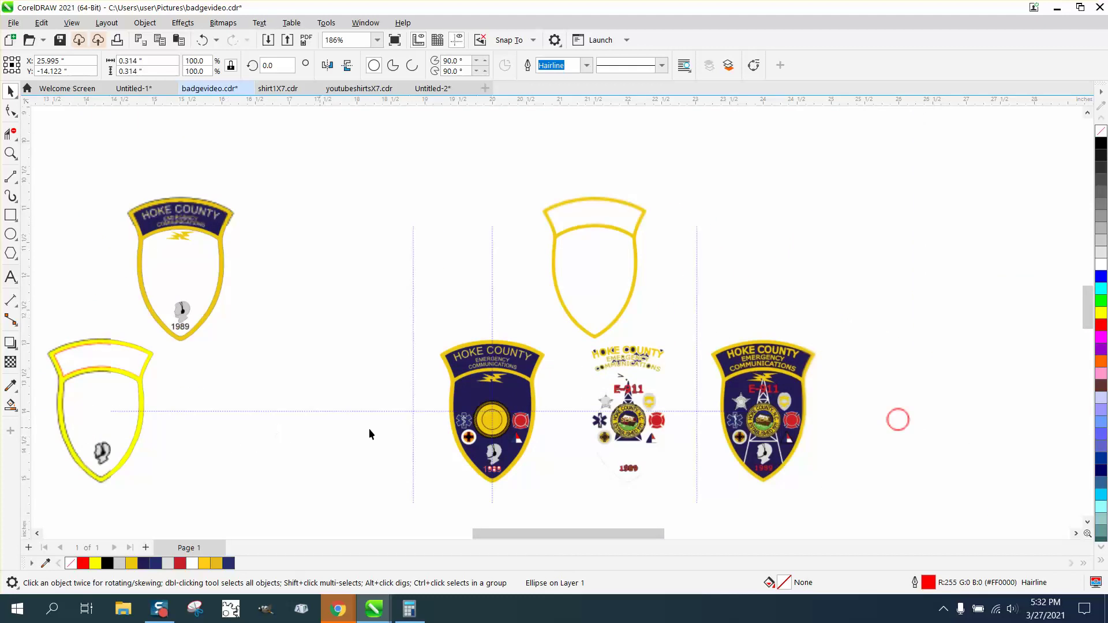
Add the artistic text "HOKE COUNTY, N.C." in Arial between the original badge and the red circle
click(10, 153)
drag(734, 395, 937, 483)
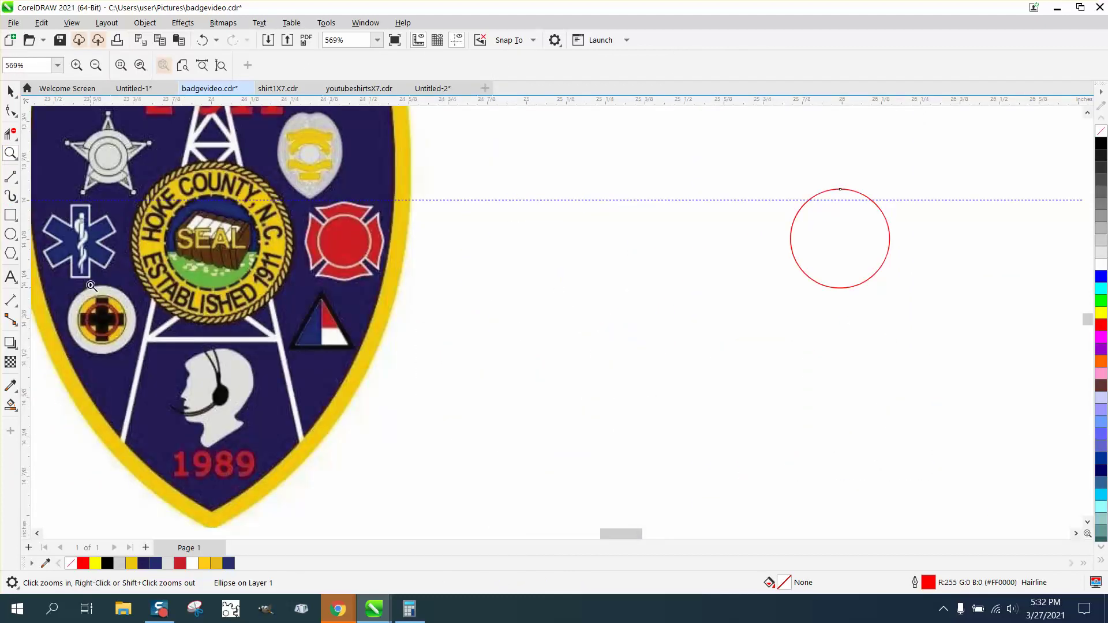
key(F8)
click(506, 307)
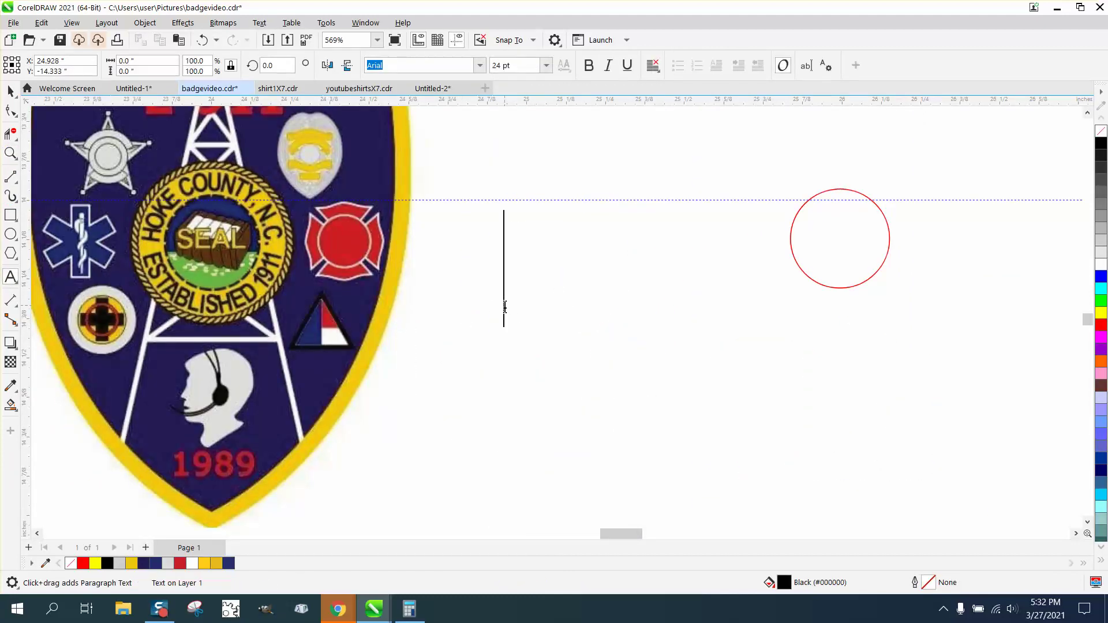
text(h)
key(BackSpace)
text(HOKE )
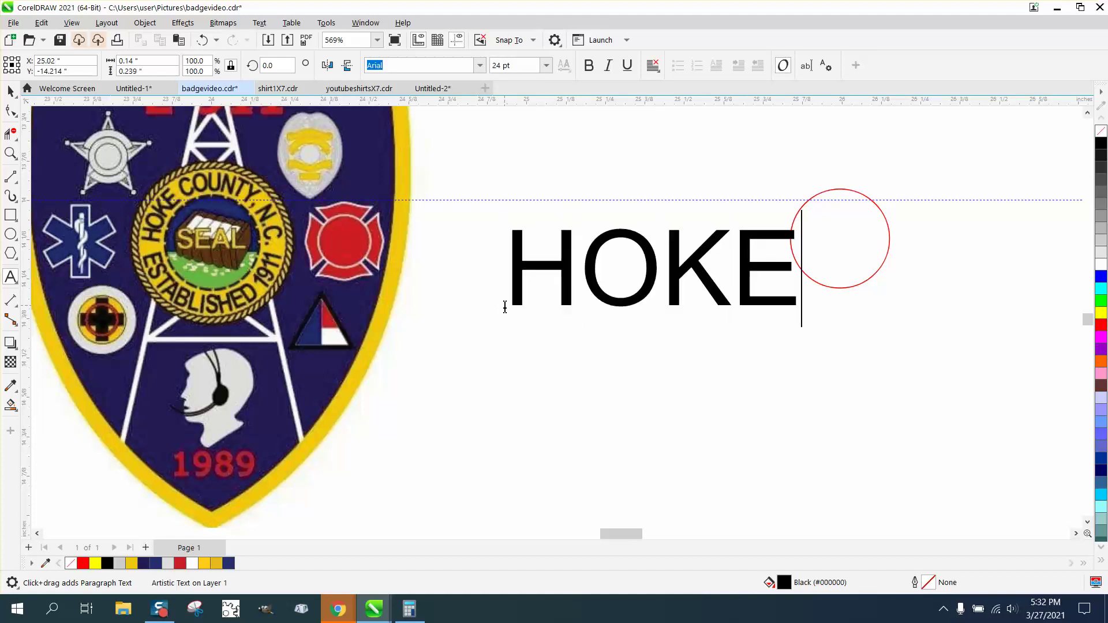
text(COUNTY)
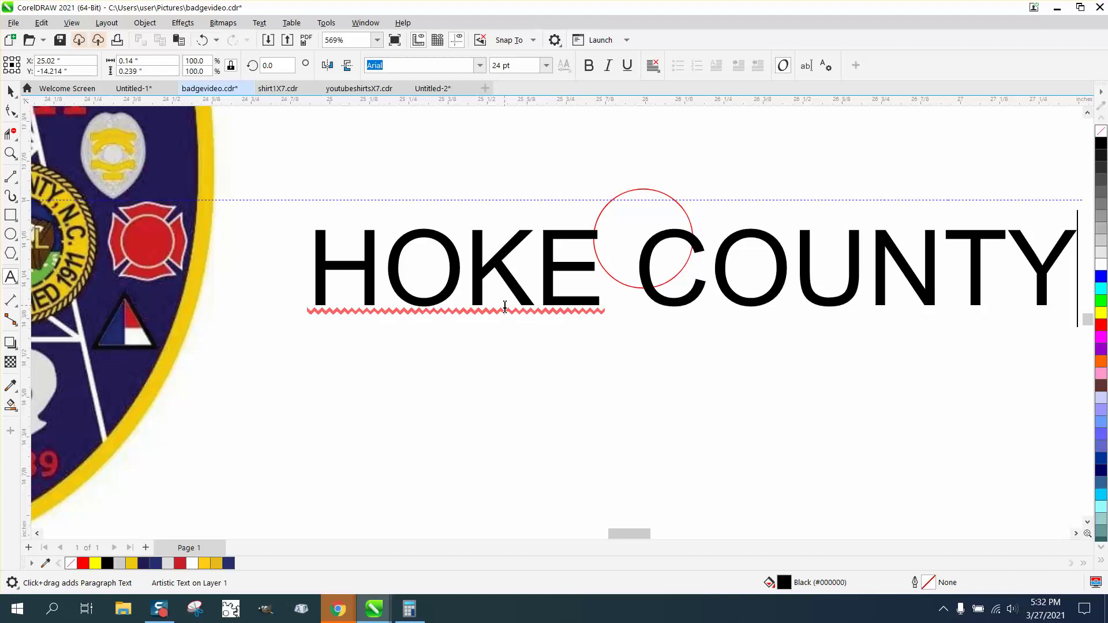
text(, )
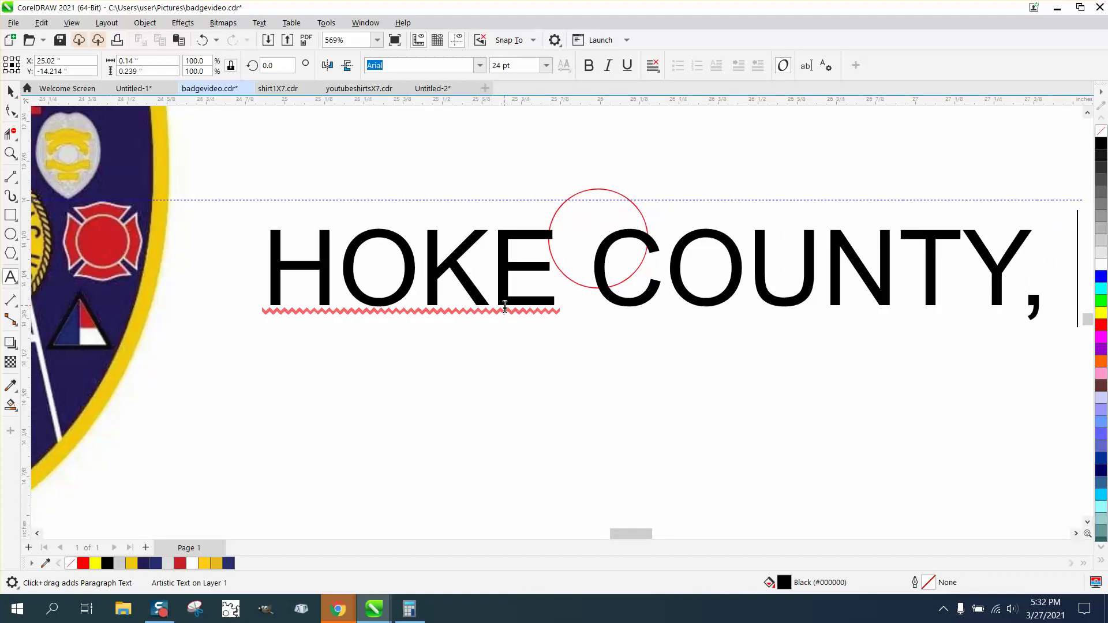
text(N)
text(.)
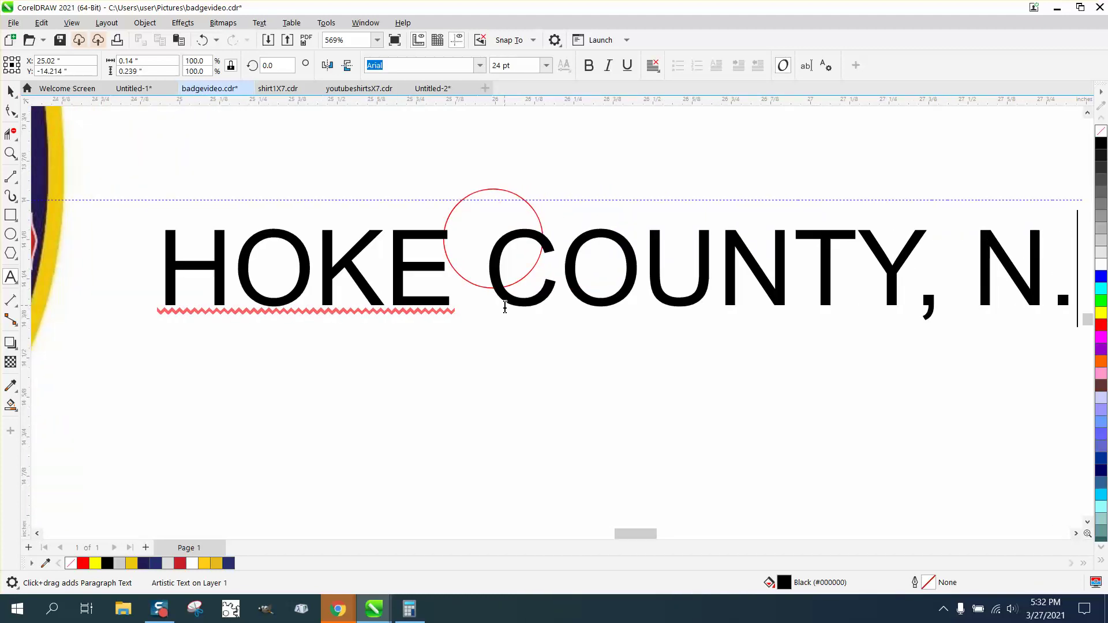
text(C.)
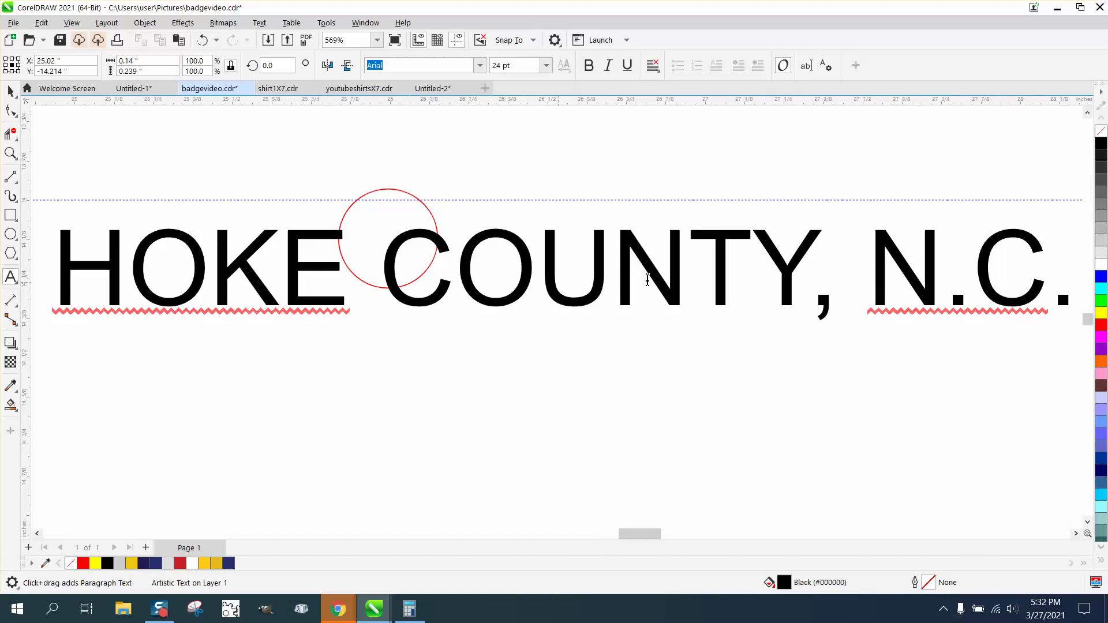
Scale the "HOKE COUNTY, N.C." lettering down to about 3.5 pt and make it bold
scroll(668, 346, down, 1)
scroll(667, 347, down, 1)
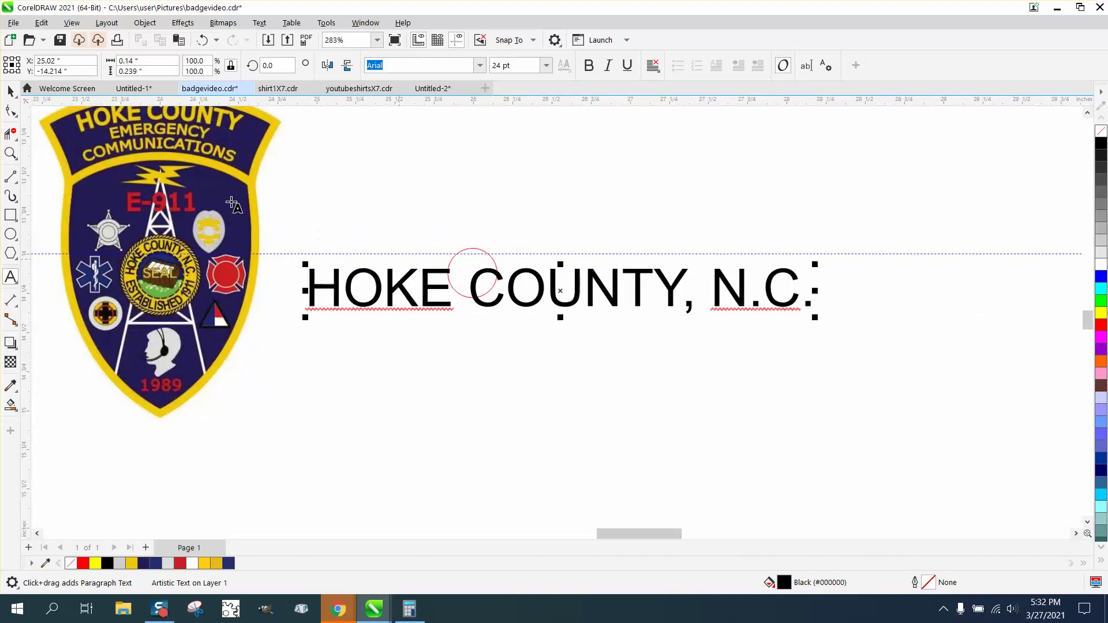
click(15, 94)
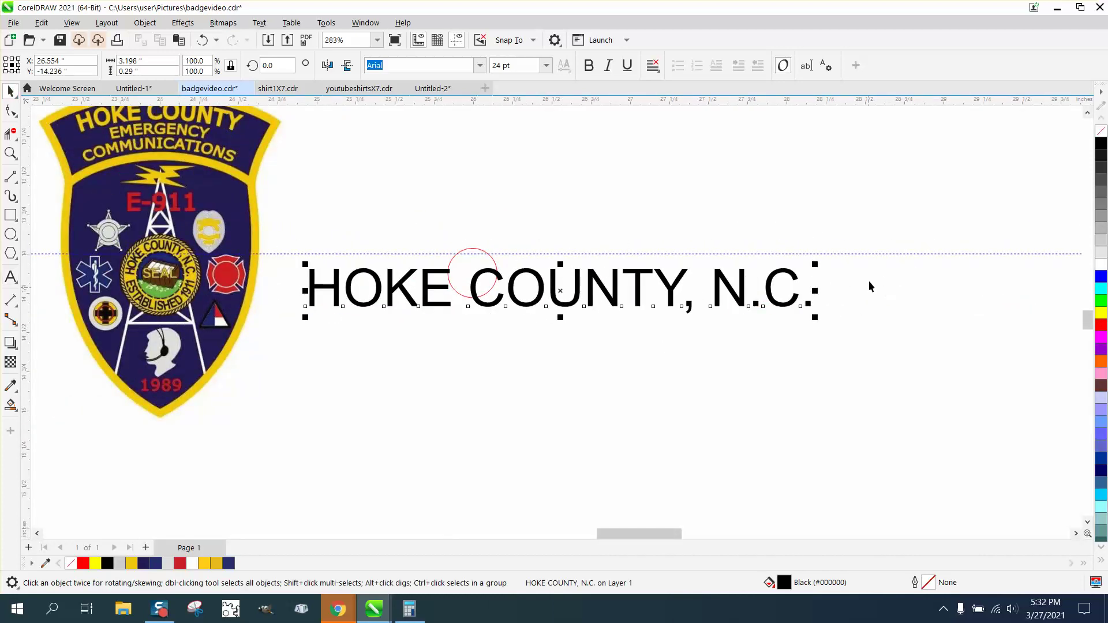
drag(816, 264, 583, 303)
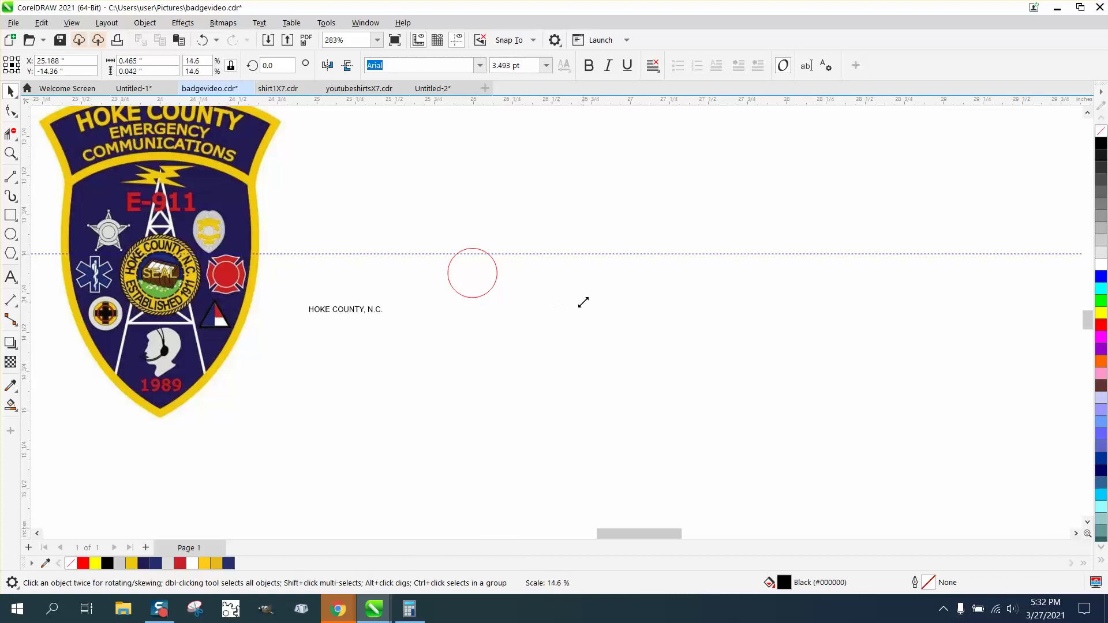
click(588, 66)
Place the bold lettering above the red circle and put a copy of it off to the right
drag(346, 310, 444, 211)
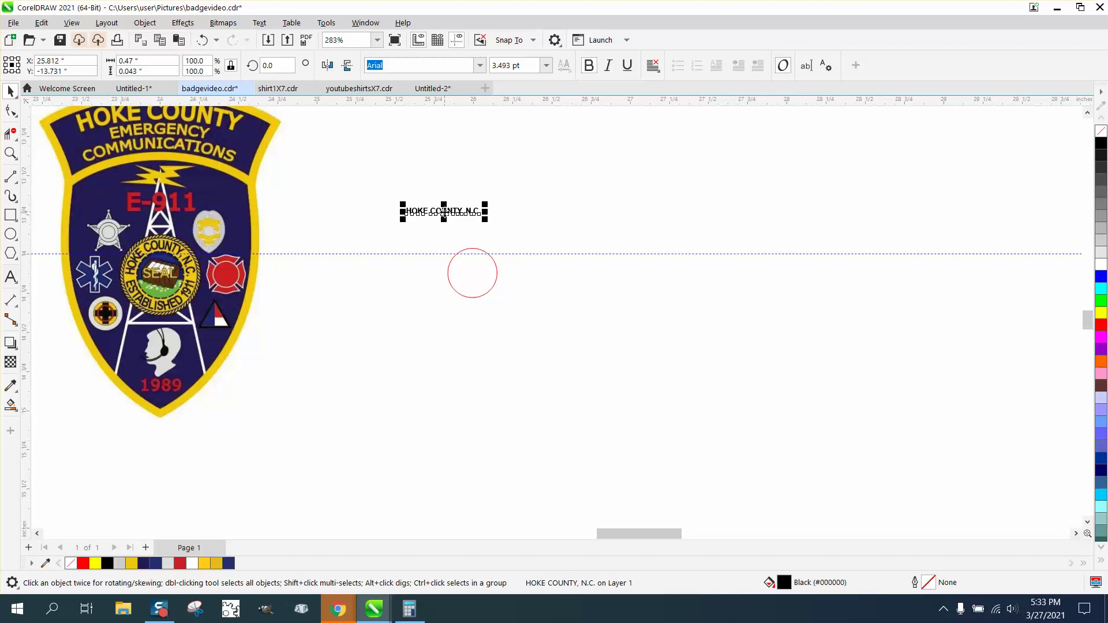
drag(443, 212, 575, 202)
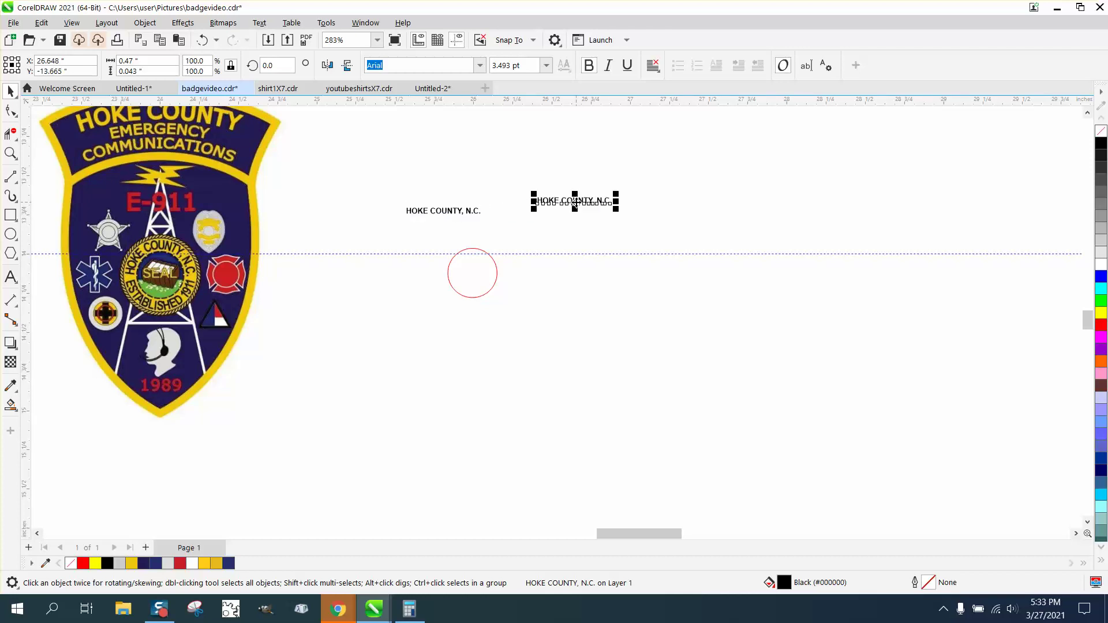
Enlarge the lettering above the circle to about 0.548 inch wide and stretch it to about 0.099 inch tall
click(457, 212)
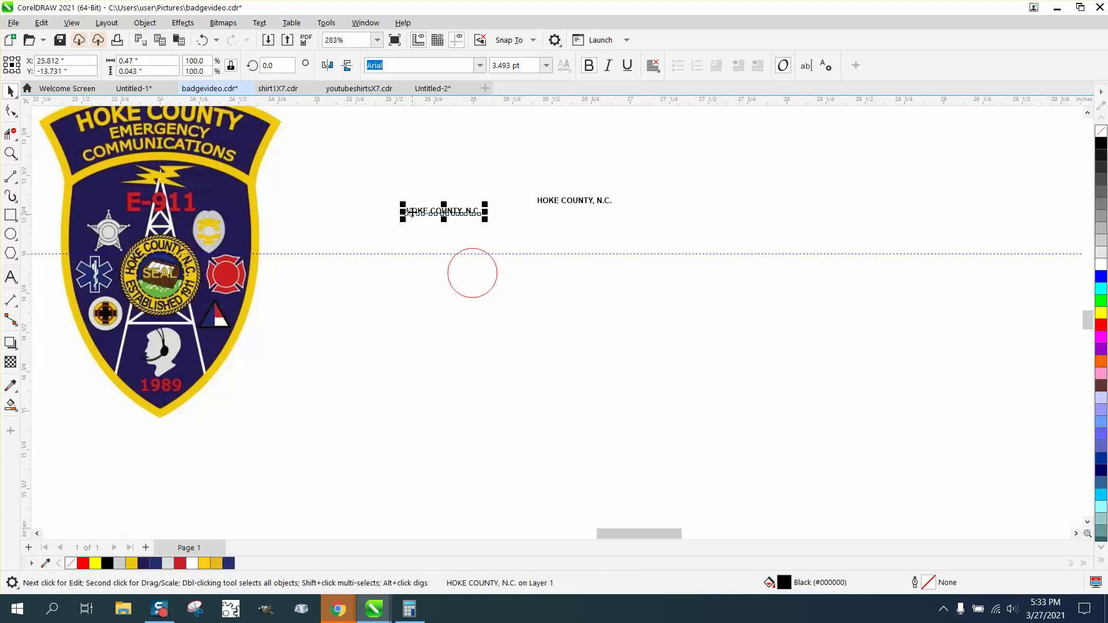
drag(403, 219, 388, 233)
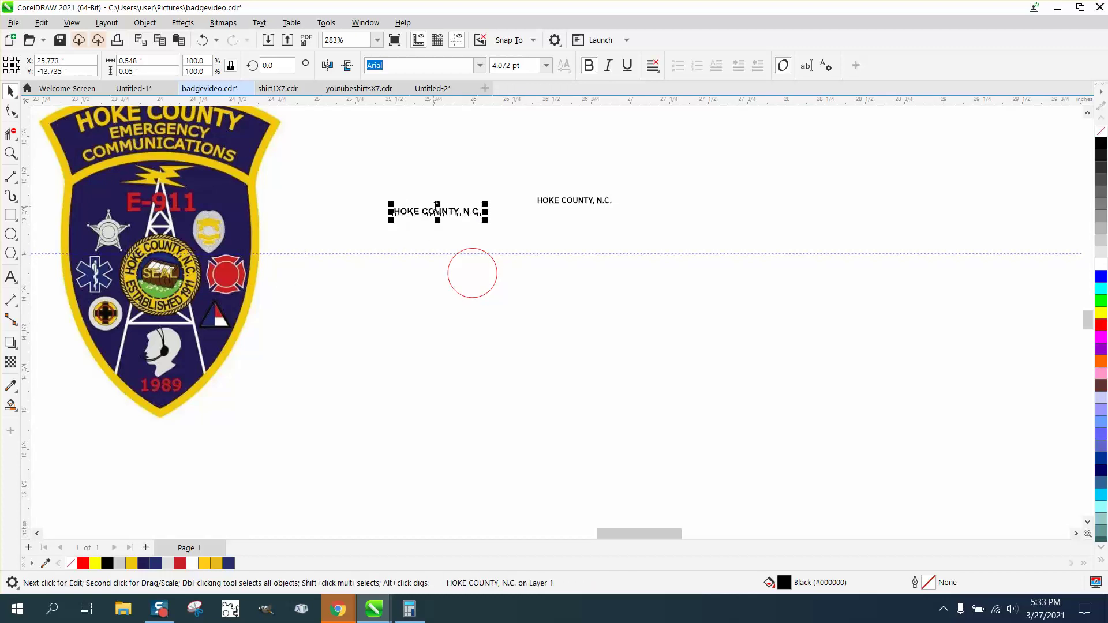
drag(438, 204, 439, 194)
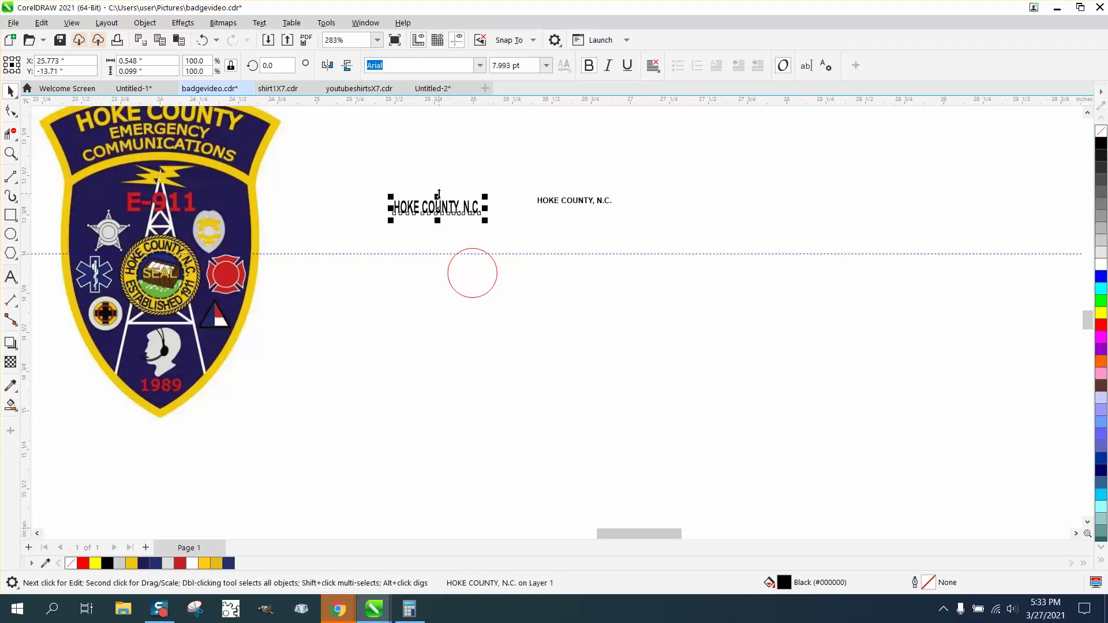
Try to fit the stretched "HOKE COUNTY, N.C." lettering to the red circle, and undo the fitting
click(468, 235)
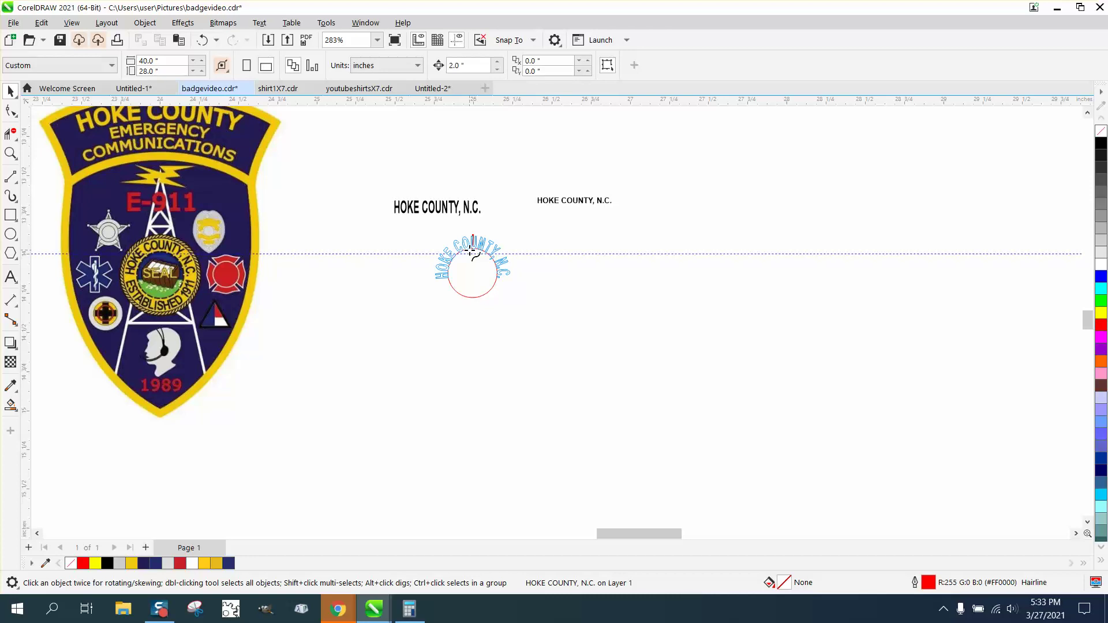
click(471, 252)
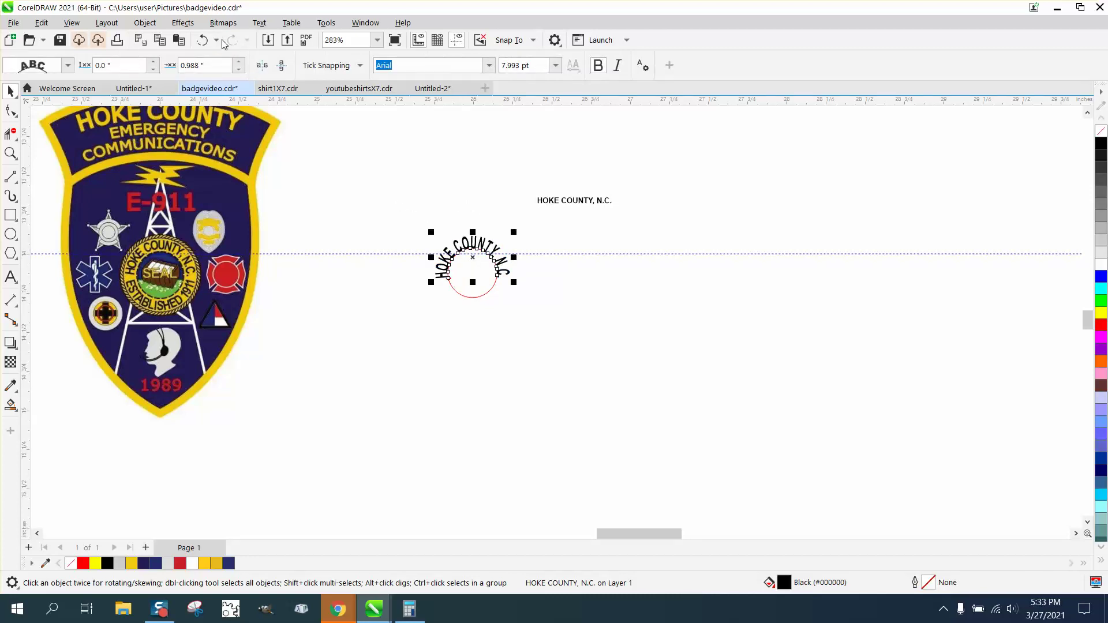
click(204, 39)
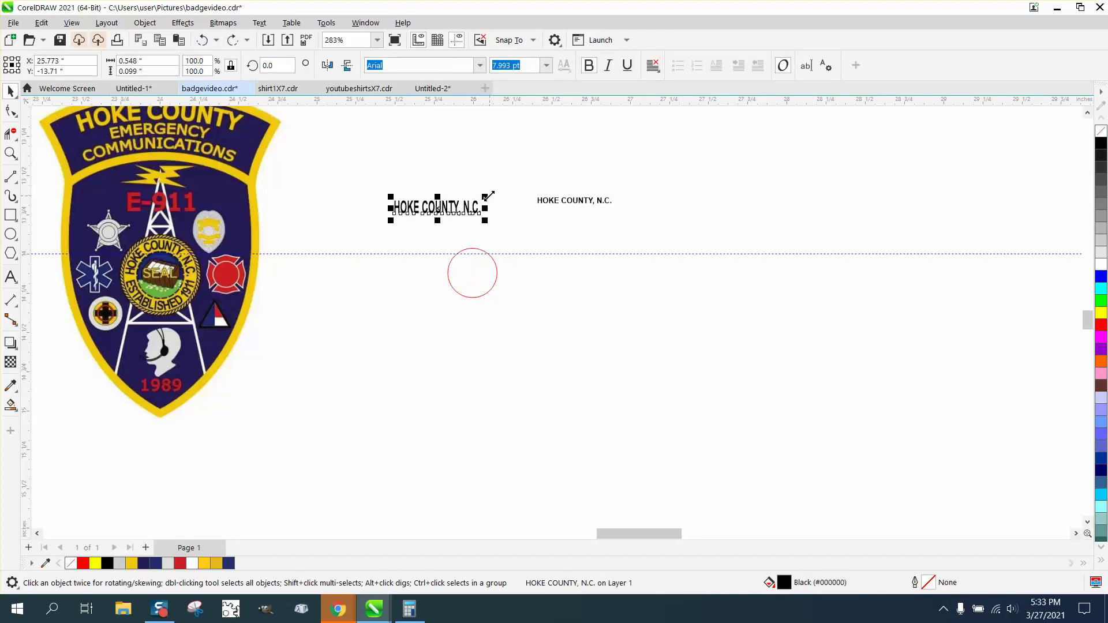
Scale the stretched lettering down to about 6.5 pt and fit it along the top of the red circle
drag(488, 196, 472, 199)
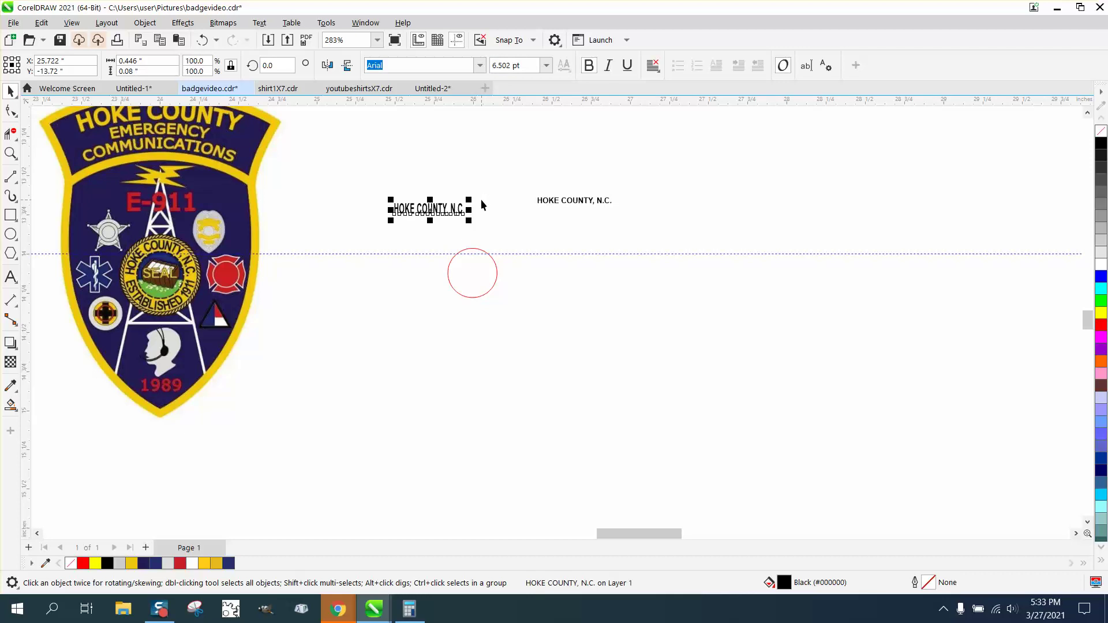
key(alt+x)
key(t)
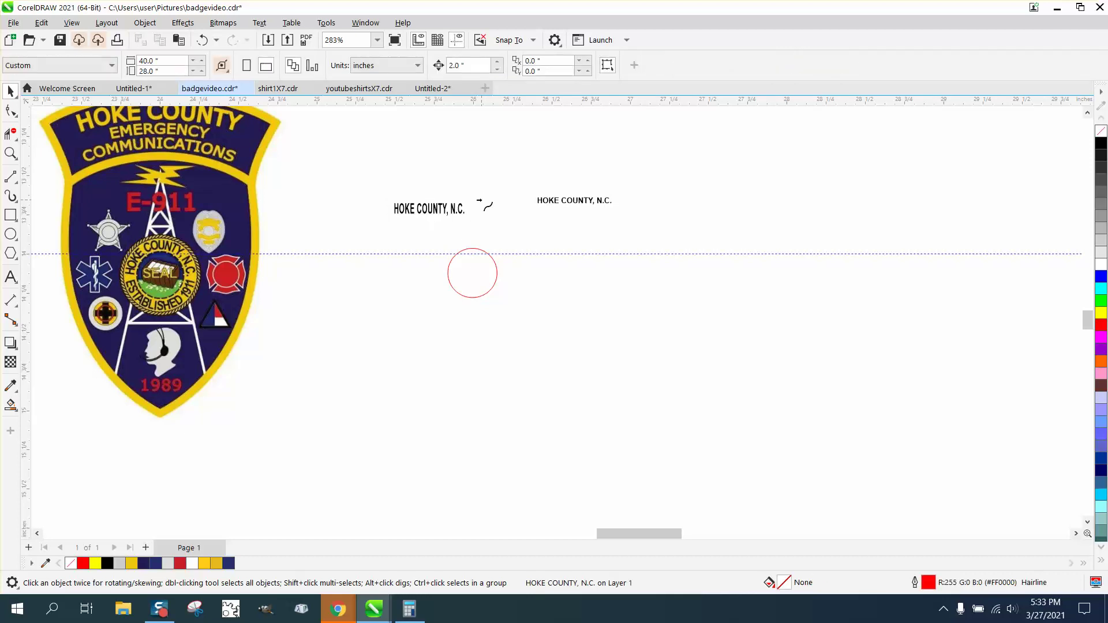
click(471, 251)
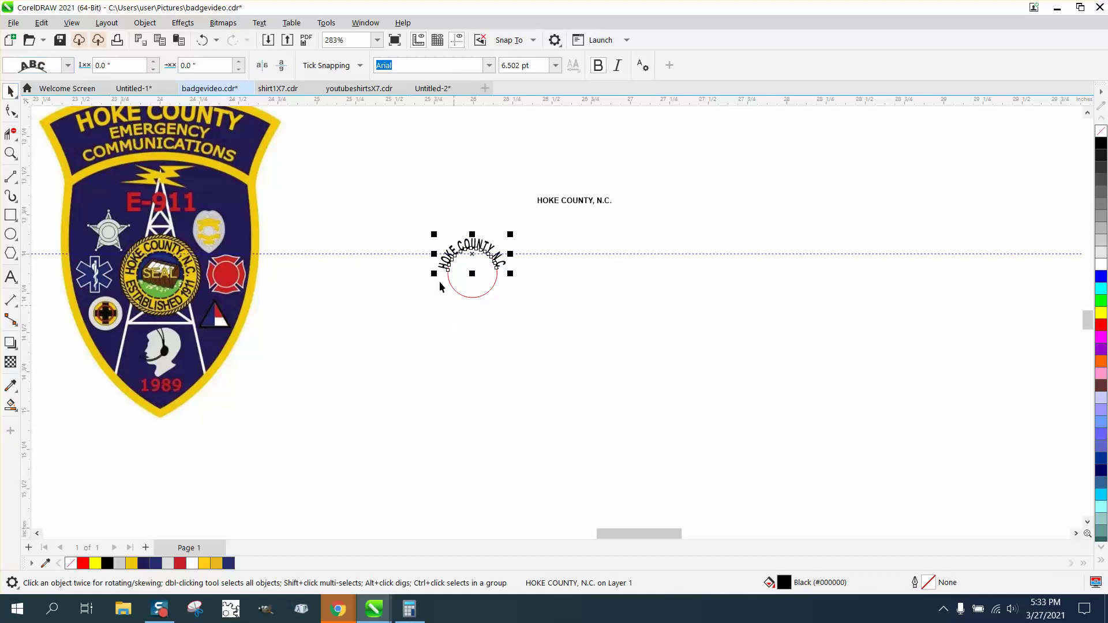
Select the curved lettering together with the red circle and break the text apart from its path
drag(420, 238, 569, 331)
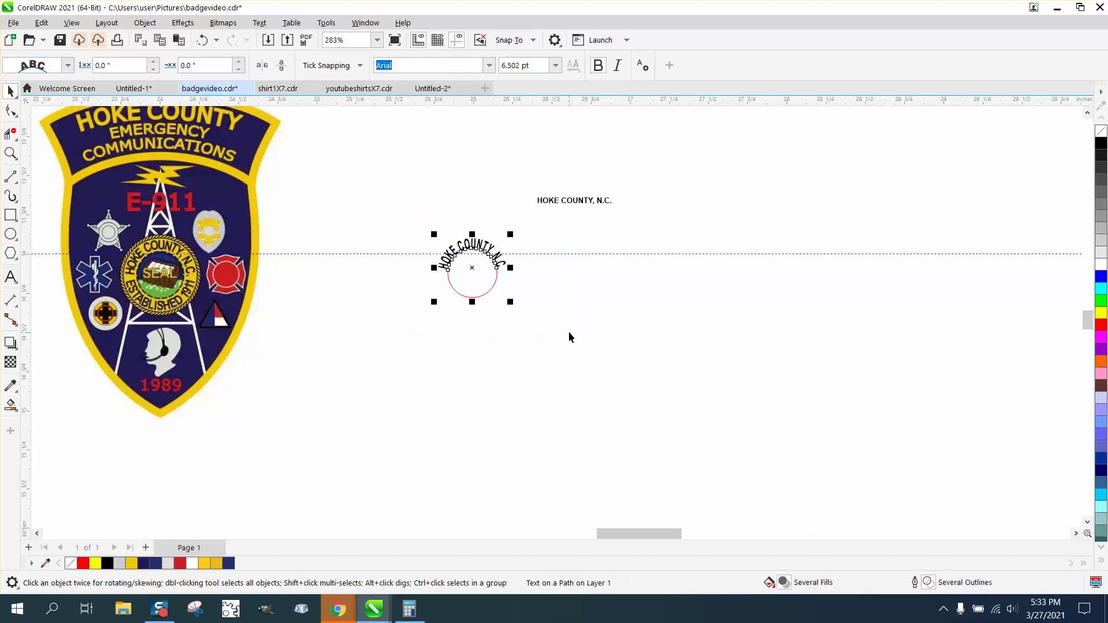
click(141, 24)
click(195, 334)
Move the curved "HOKE COUNTY, N.C." lettering 6 inches left onto the recreated badge's yellow seal
click(463, 249)
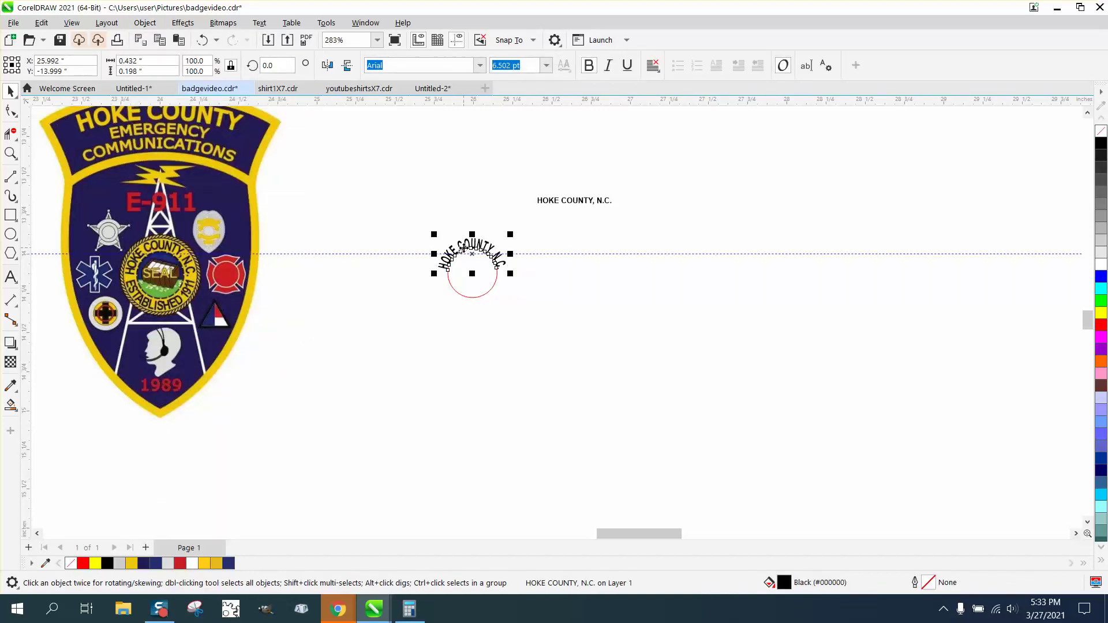
key(shift+Left)
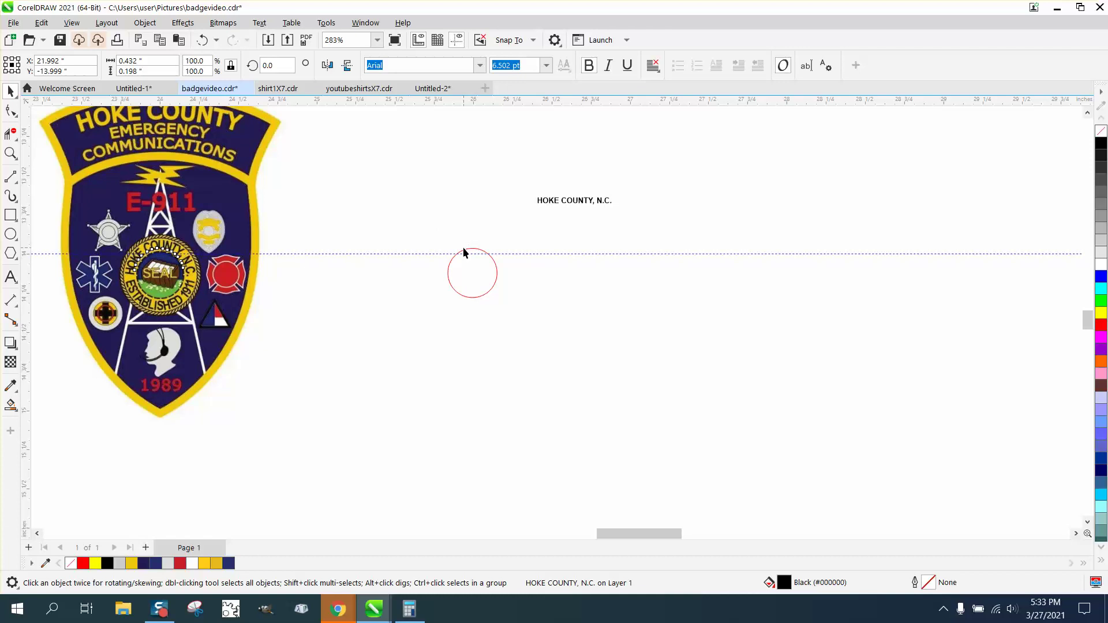
scroll(464, 248, down, 3)
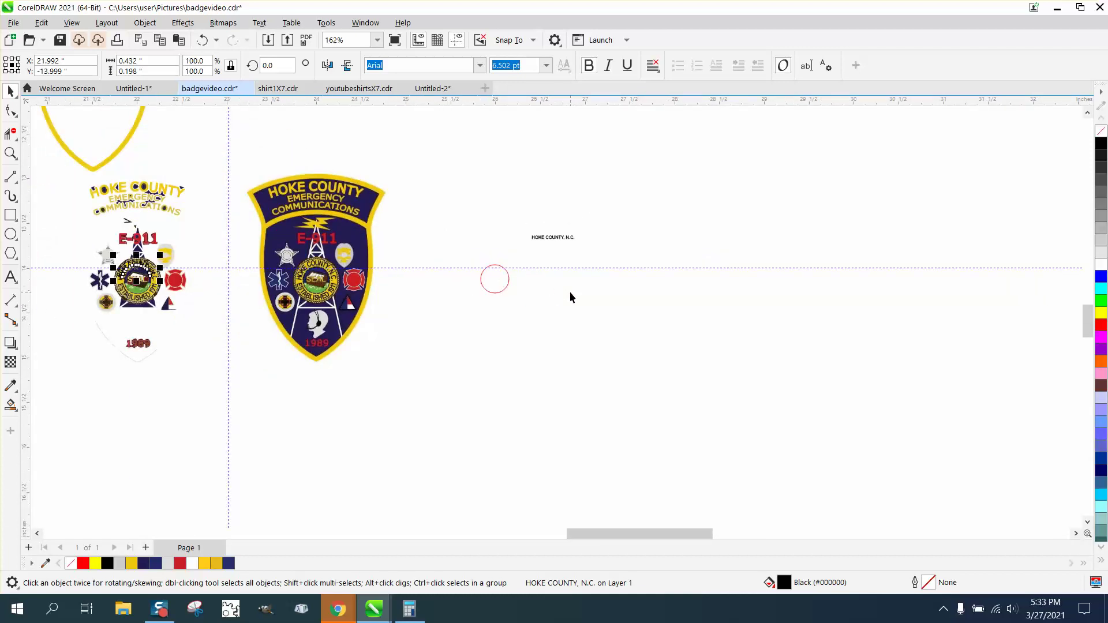
key(shift+Left)
scroll(570, 292, down, 2)
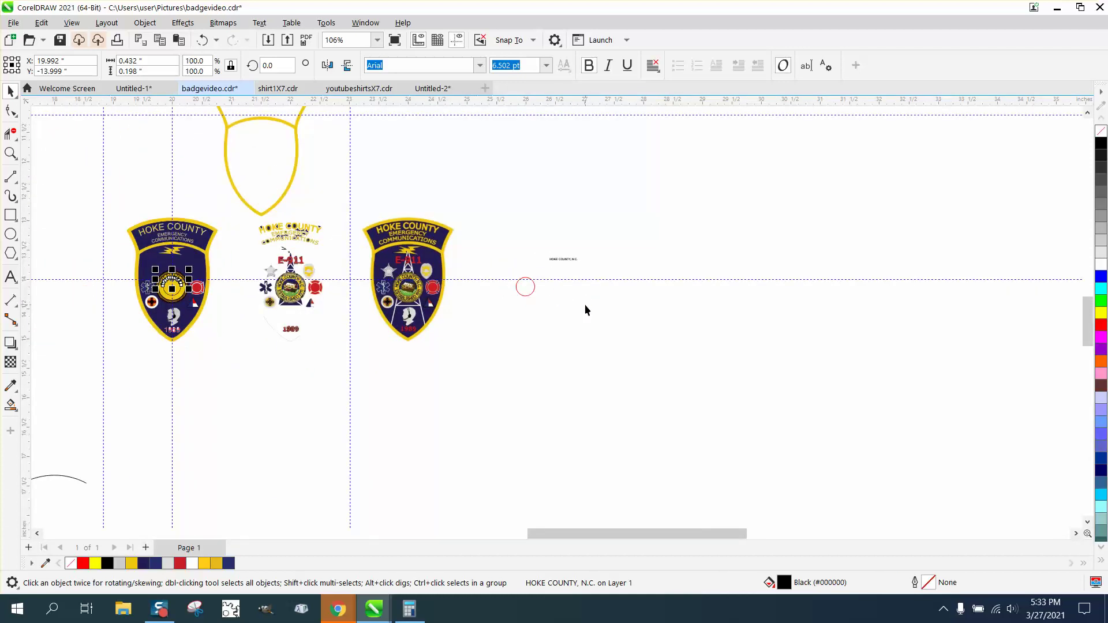
key(z)
drag(123, 252, 248, 334)
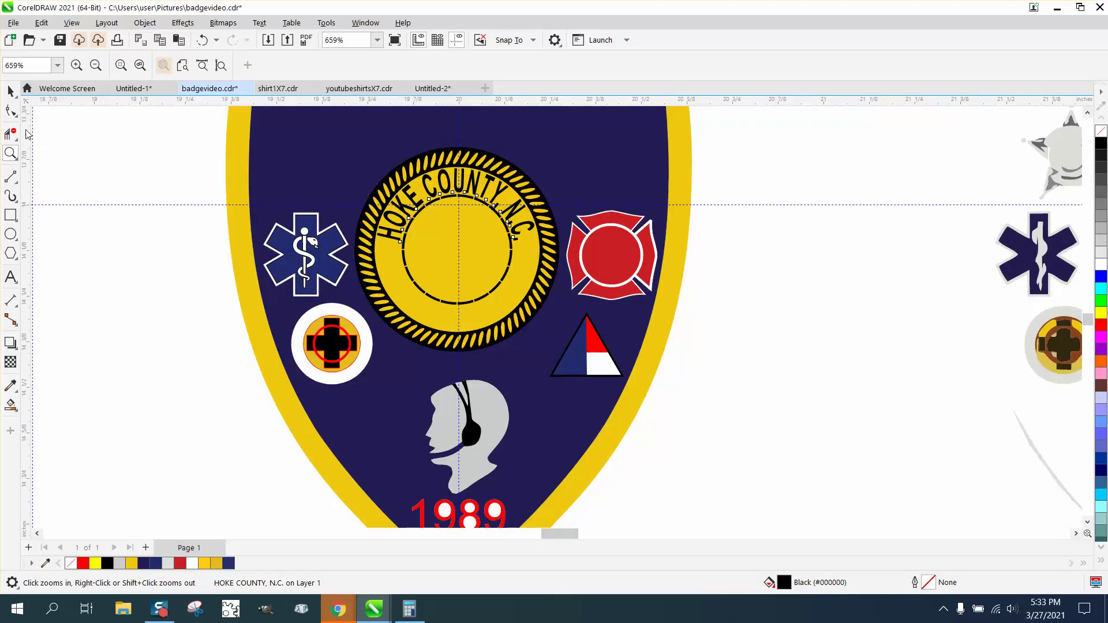
click(11, 91)
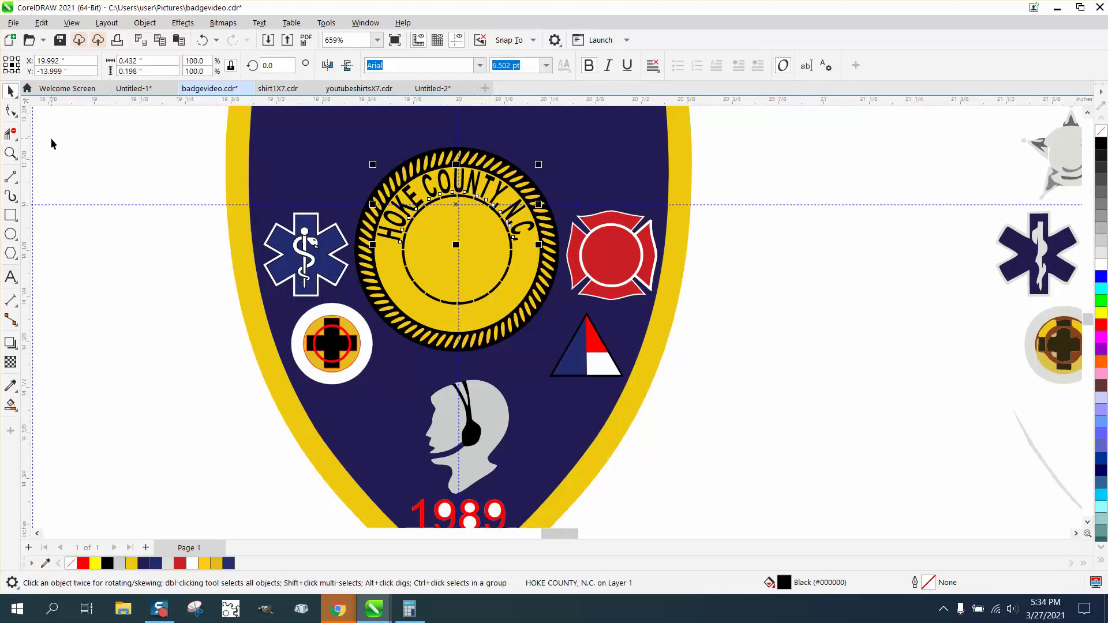
Examine the central artwork and lettering of the county seal up close on the original badge image
scroll(459, 273, down, 4)
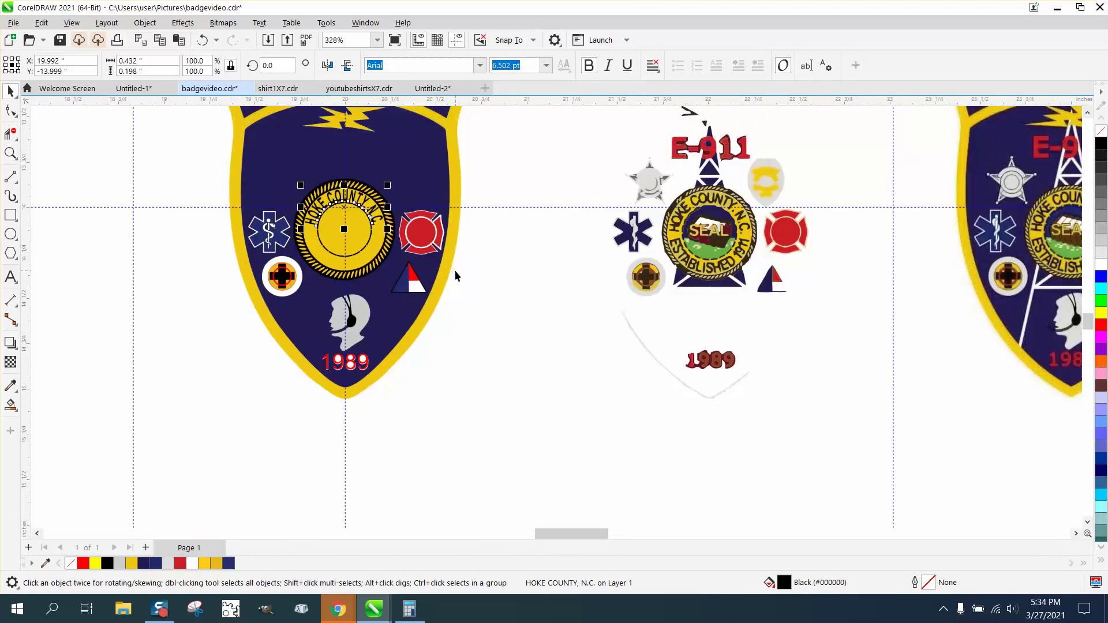
scroll(461, 278, down, 1)
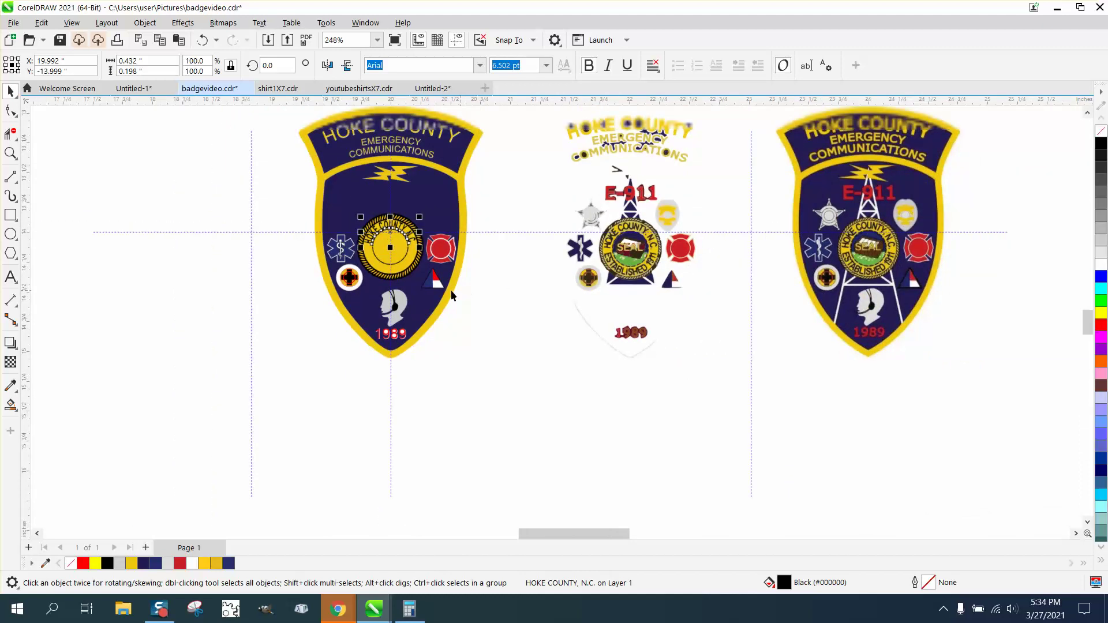
click(11, 153)
click(958, 265)
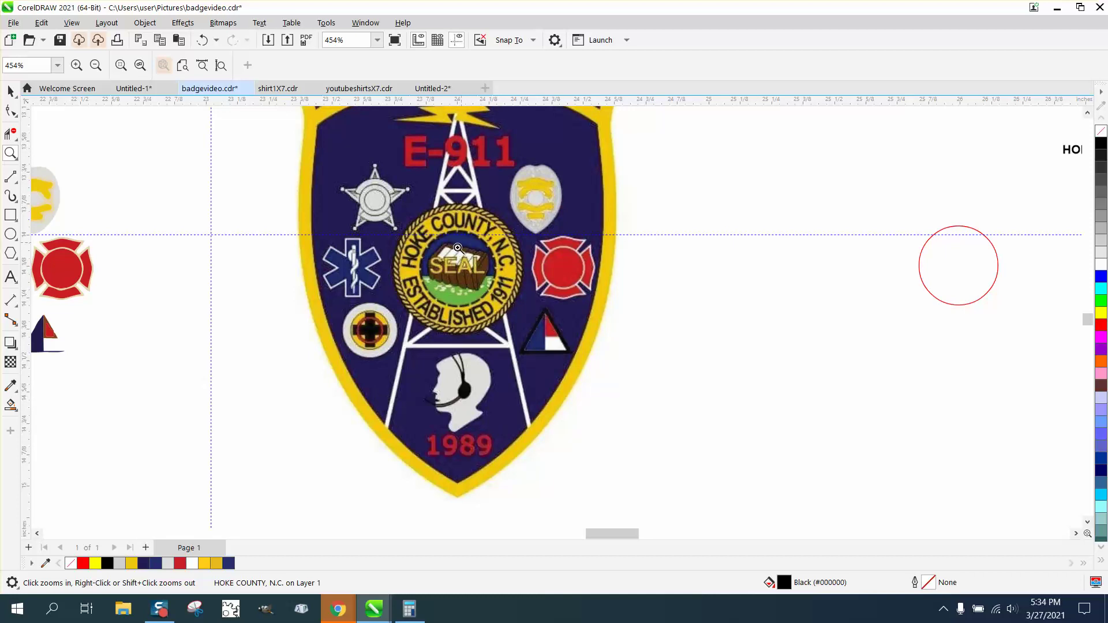
drag(444, 233, 508, 300)
scroll(507, 300, down, 2)
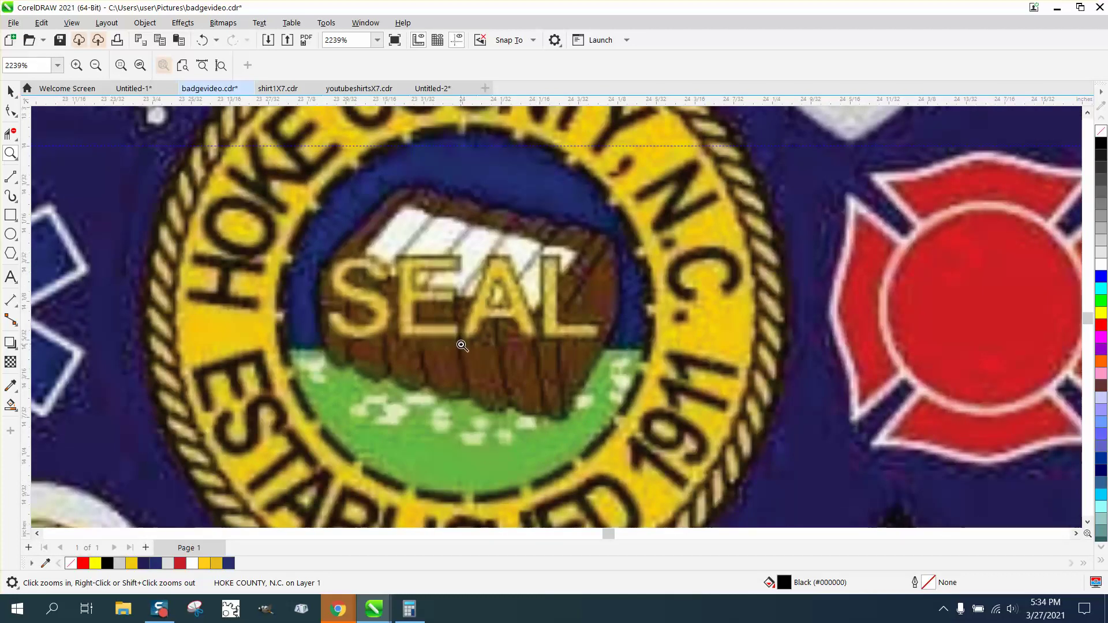
scroll(462, 345, down, 6)
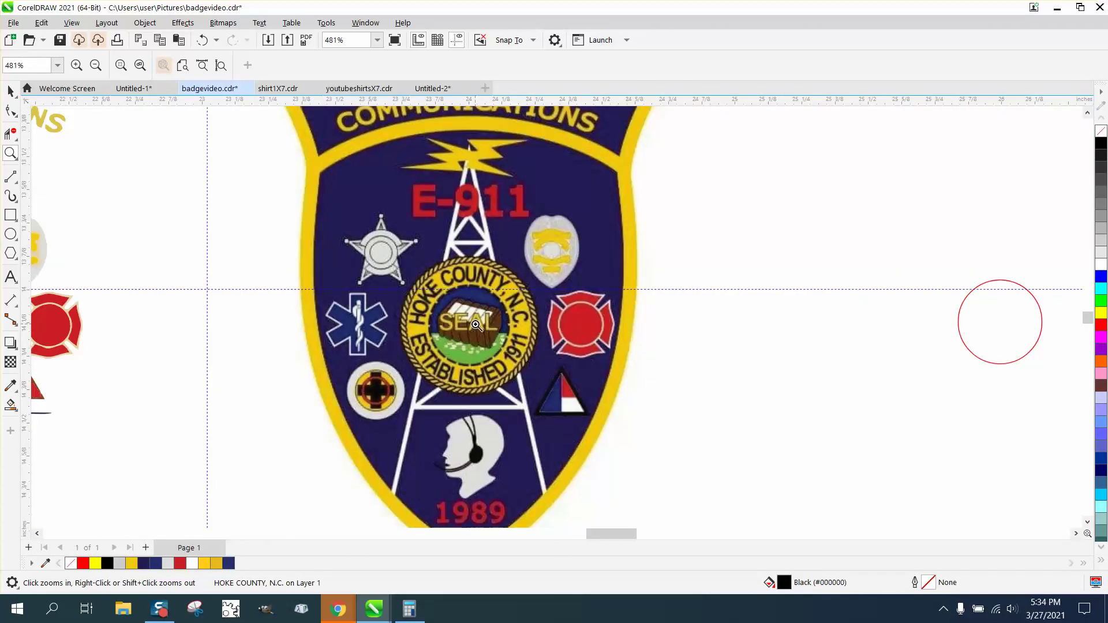
Review the whole recreated badge beside the traced artwork, and deselect the curved "HOKE COUNTY, N.C." lettering
scroll(476, 324, down, 5)
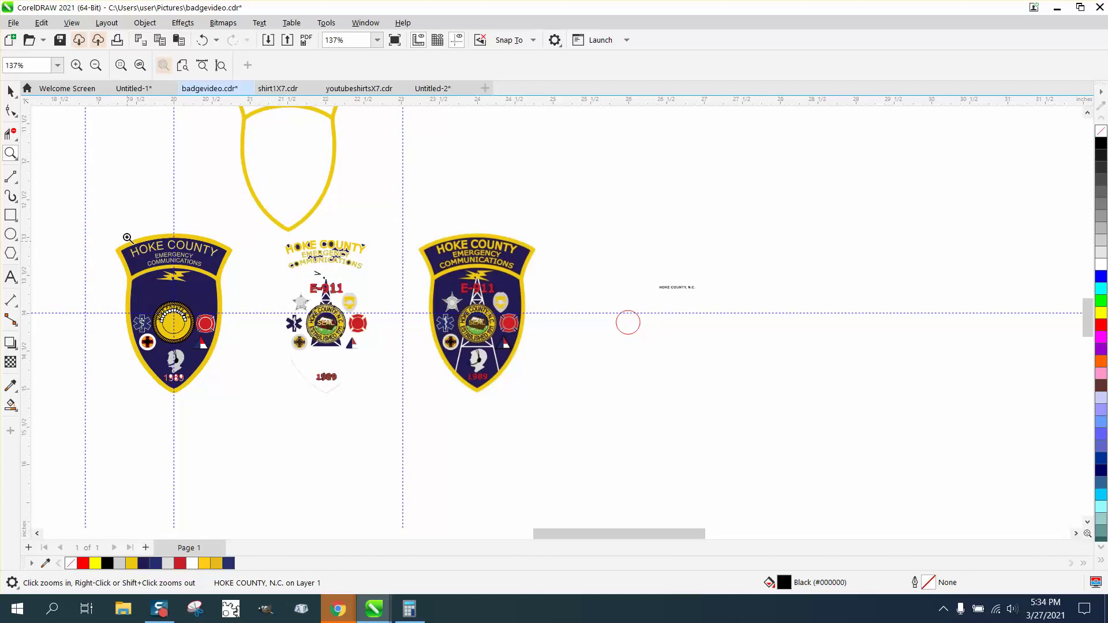
drag(249, 395, 250, 389)
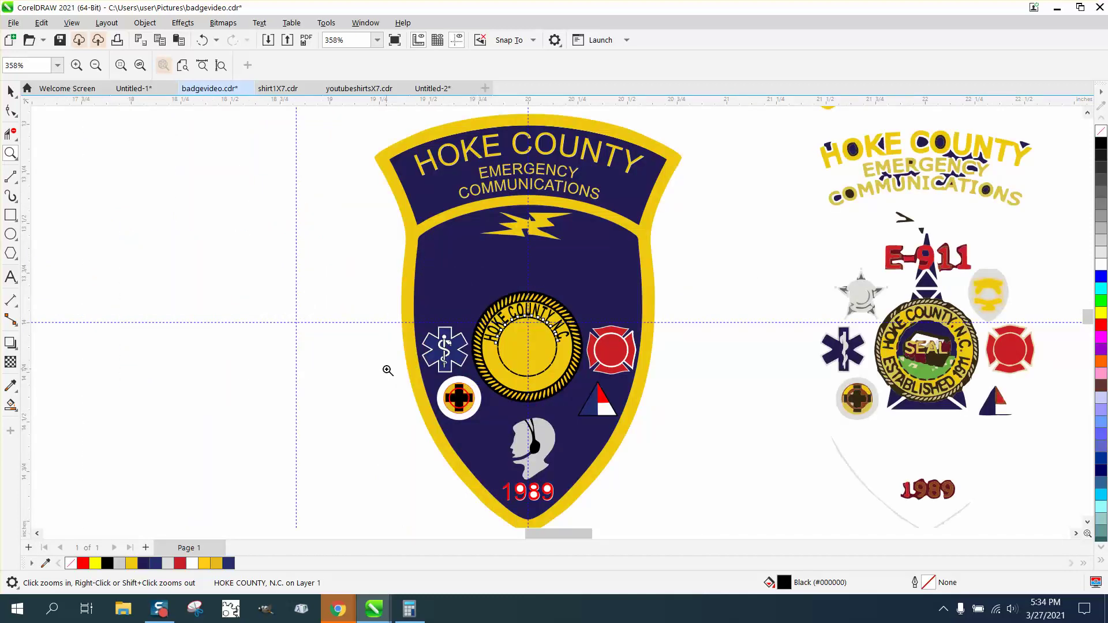
click(10, 91)
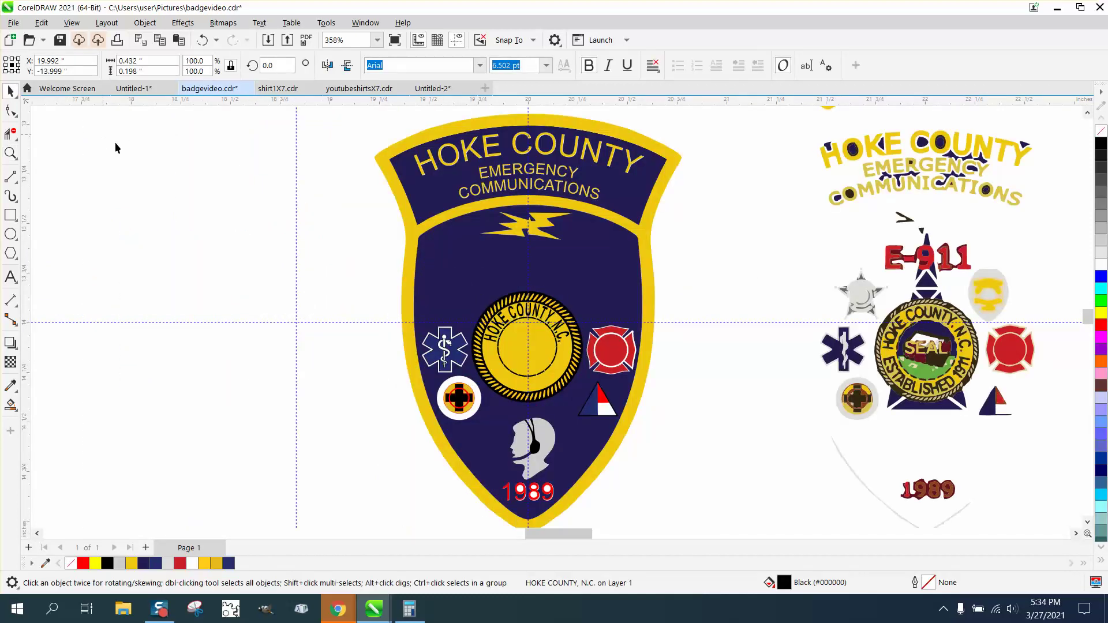
click(338, 271)
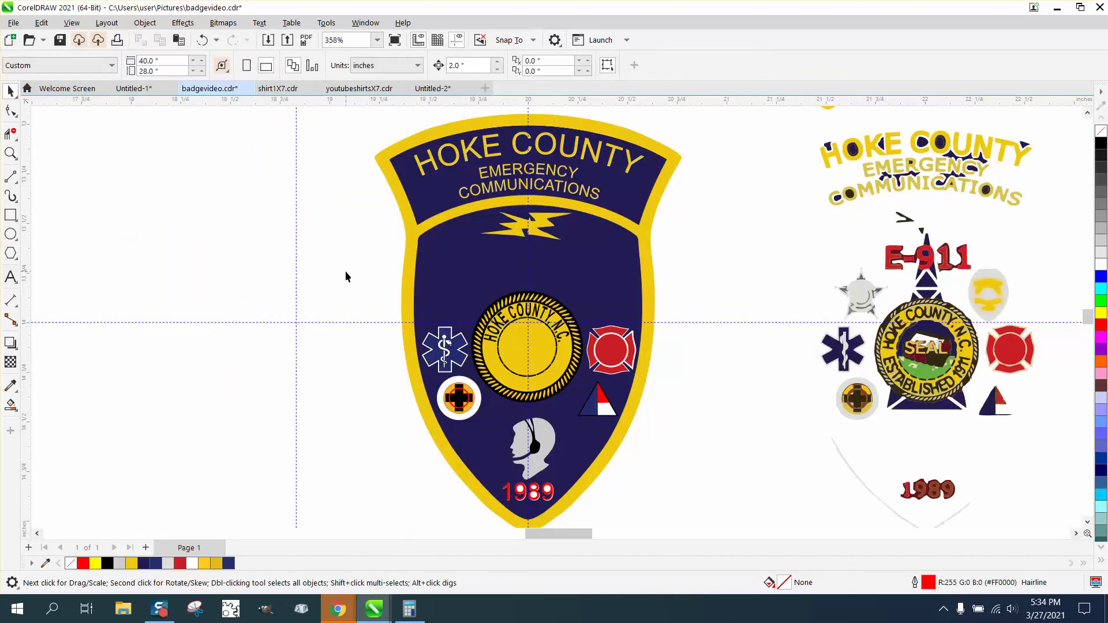